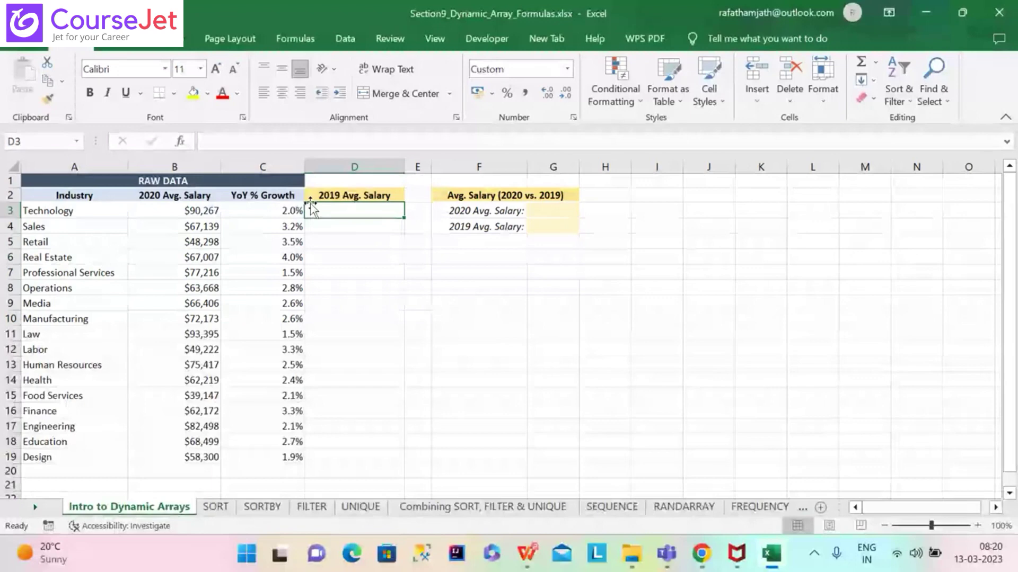
Calculate Technology's 2019 average salary in D3 with the formula =B3/(1+C3)
{"action": "type", "text": "="}
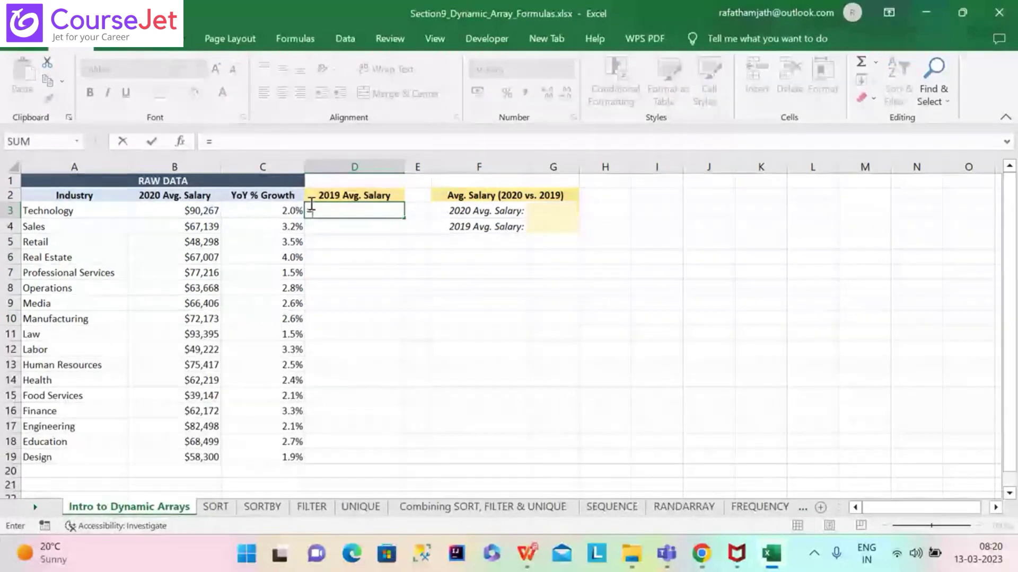
{"action": "type", "text": "b3"}
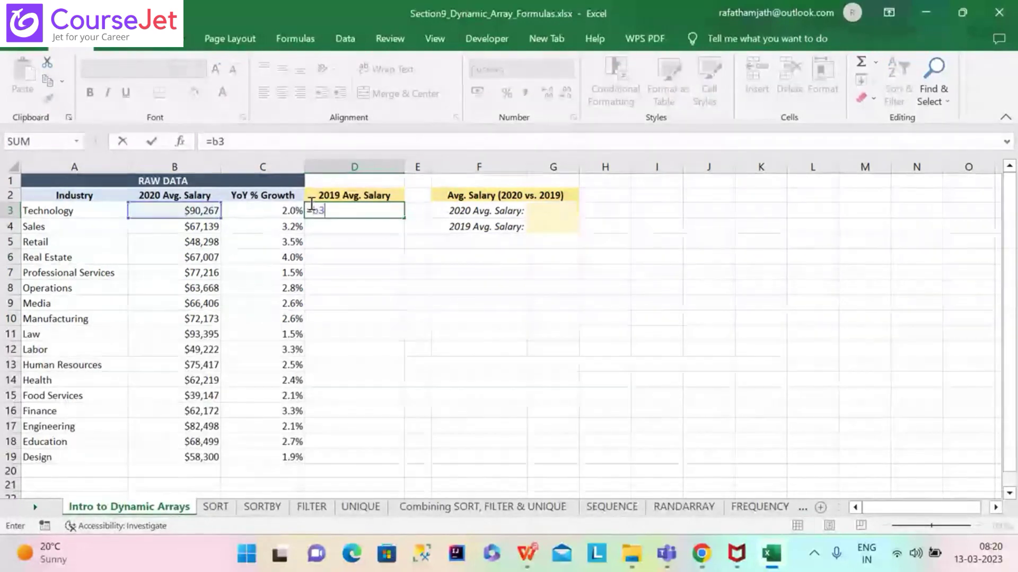
{"action": "type", "text": "/("}
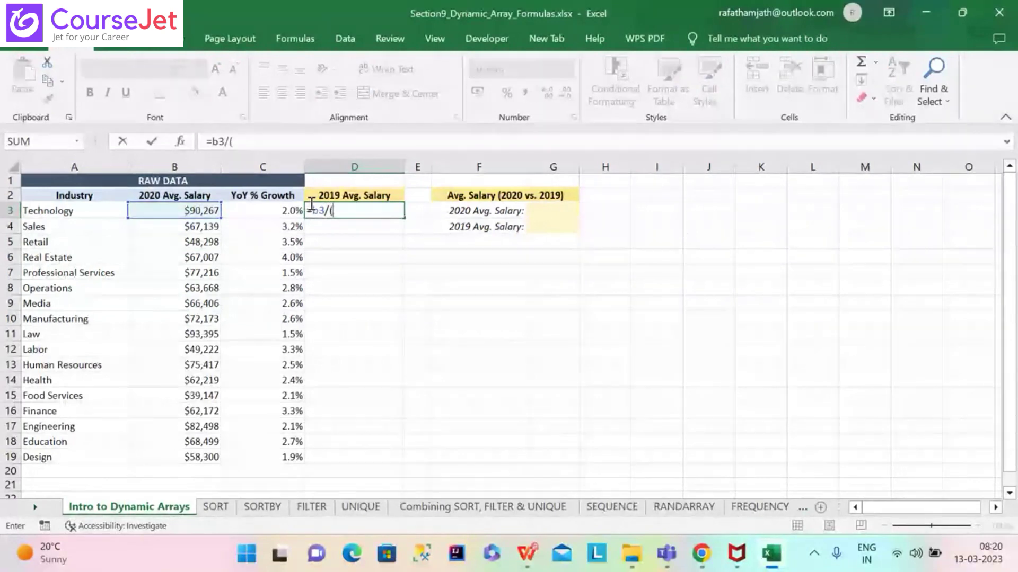
{"action": "type", "text": "1"}
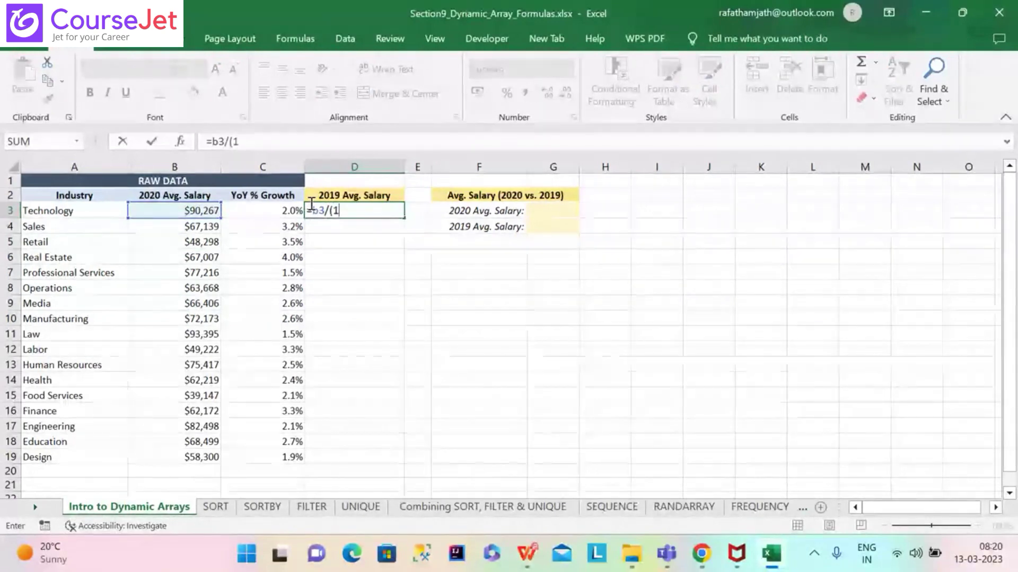
{"action": "type", "text": "+"}
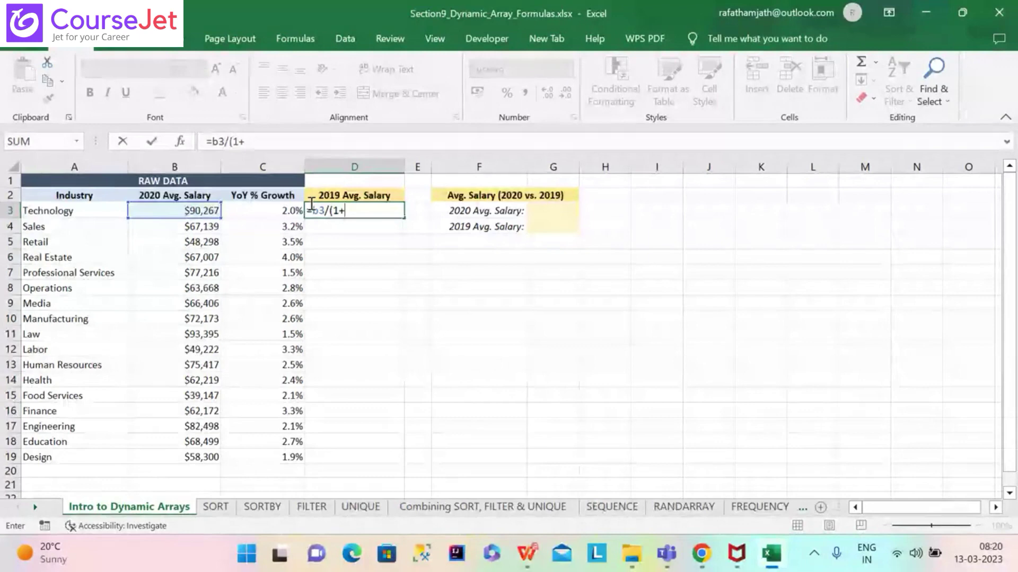
{"action": "left_click", "coordinate": [289, 207]}
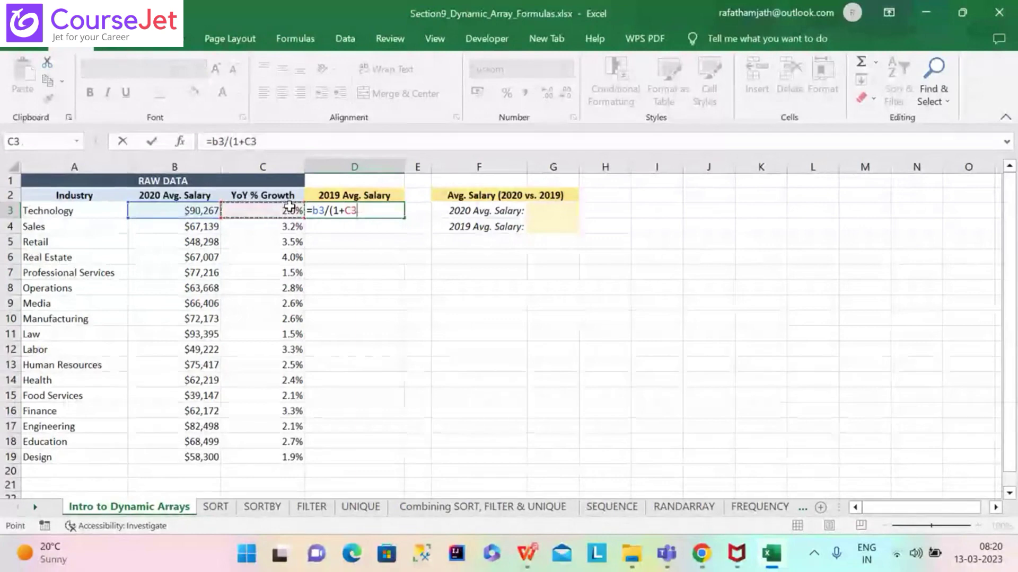
{"action": "type", "text": ")"}
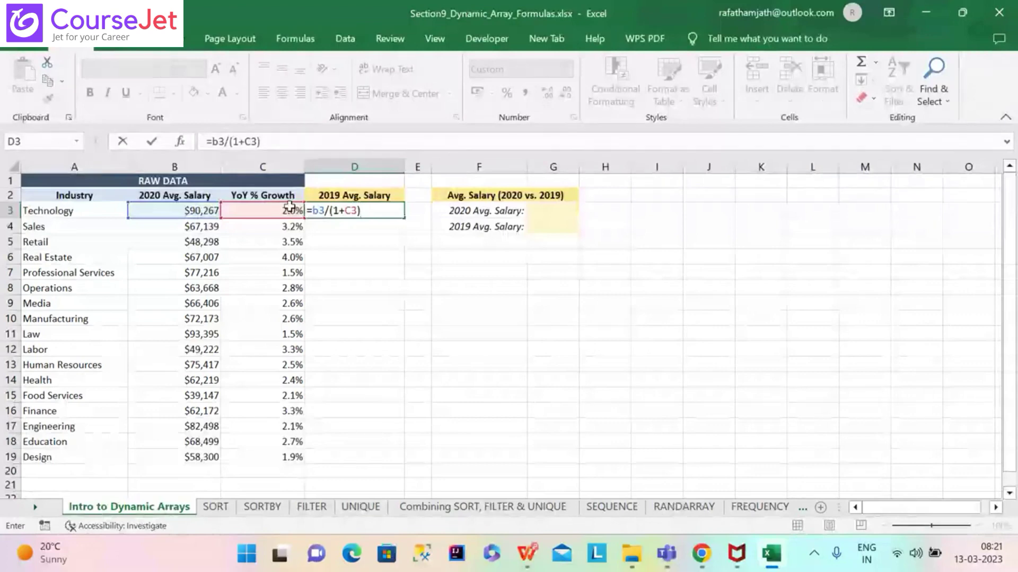
{"action": "key", "text": "Return"}
{"action": "key", "text": "Return"}
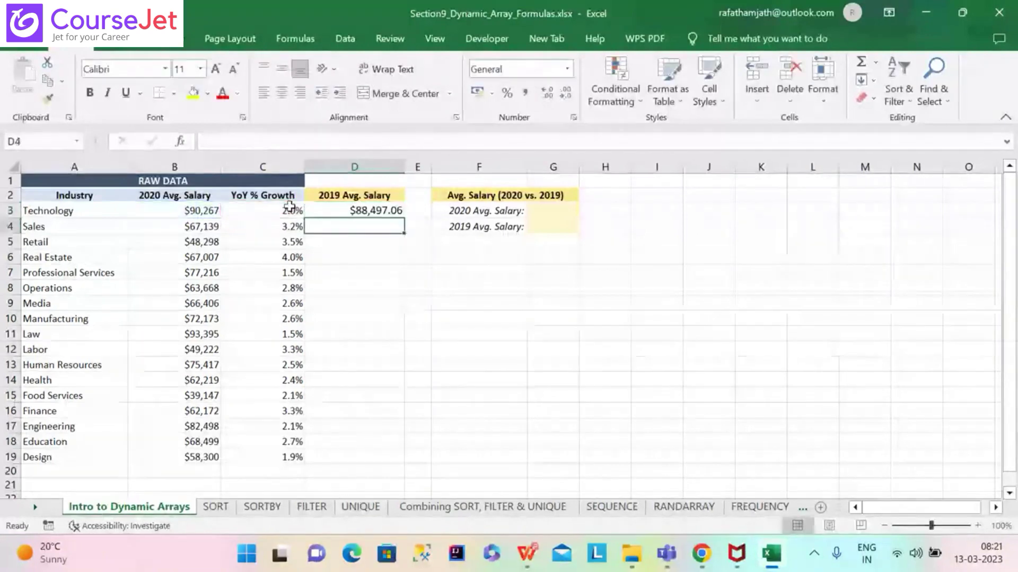
{"action": "left_click", "coordinate": [355, 214]}
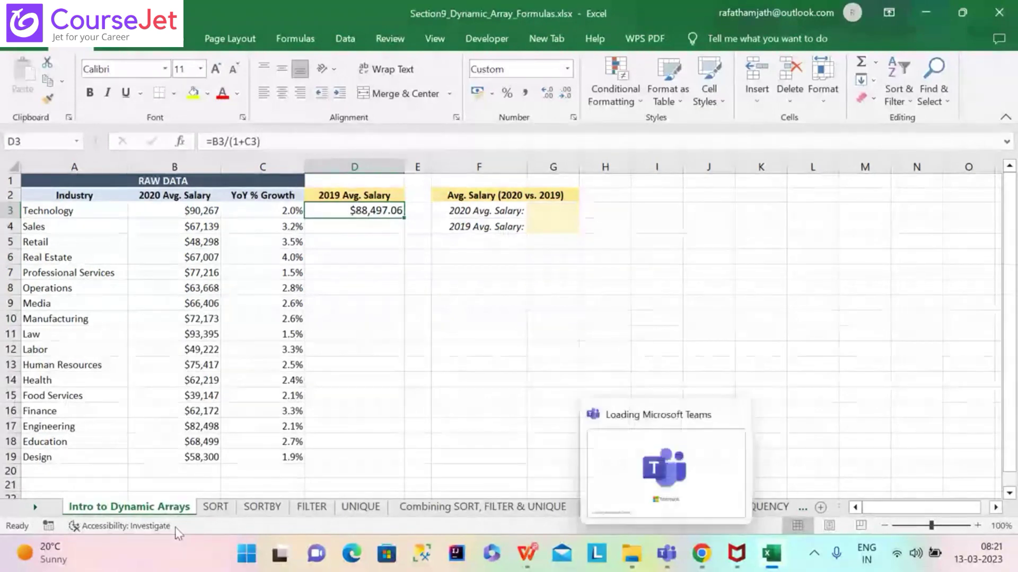
Switch to Notepad++ by searching for it among the installed programs and create a new blank document
{"action": "left_click", "coordinate": [264, 553]}
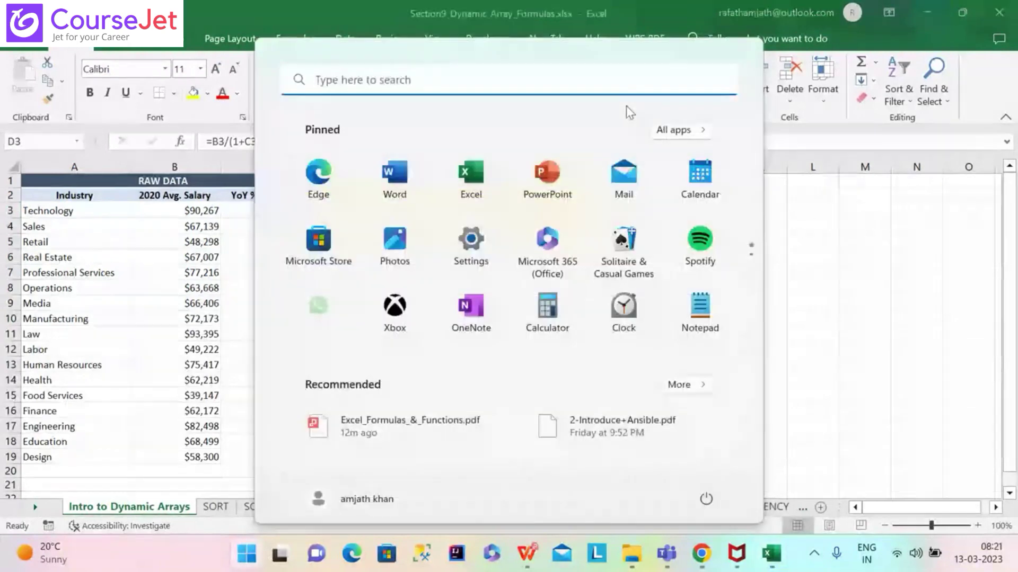
{"action": "left_click", "coordinate": [617, 91]}
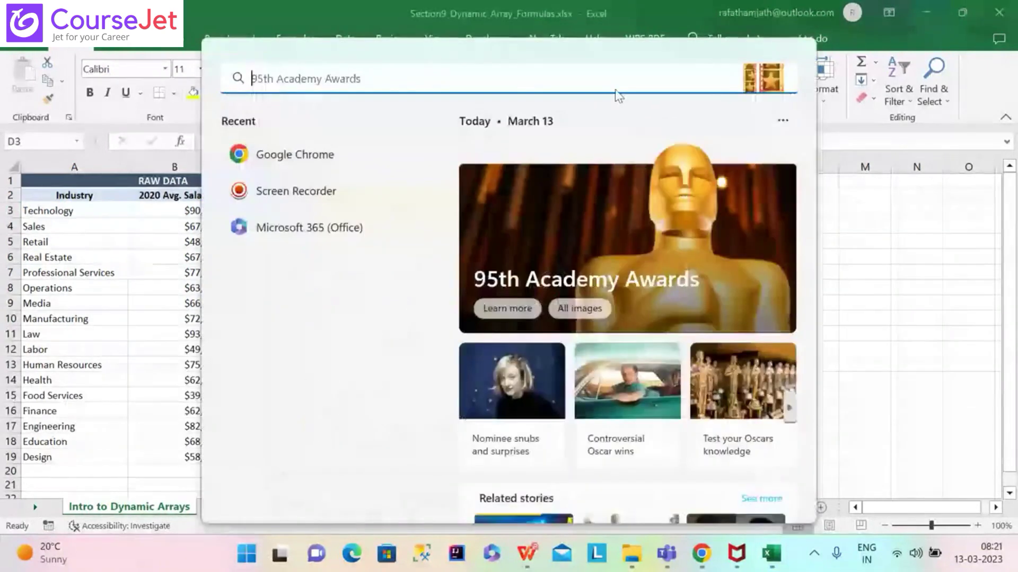
{"action": "type", "text": "notepad"}
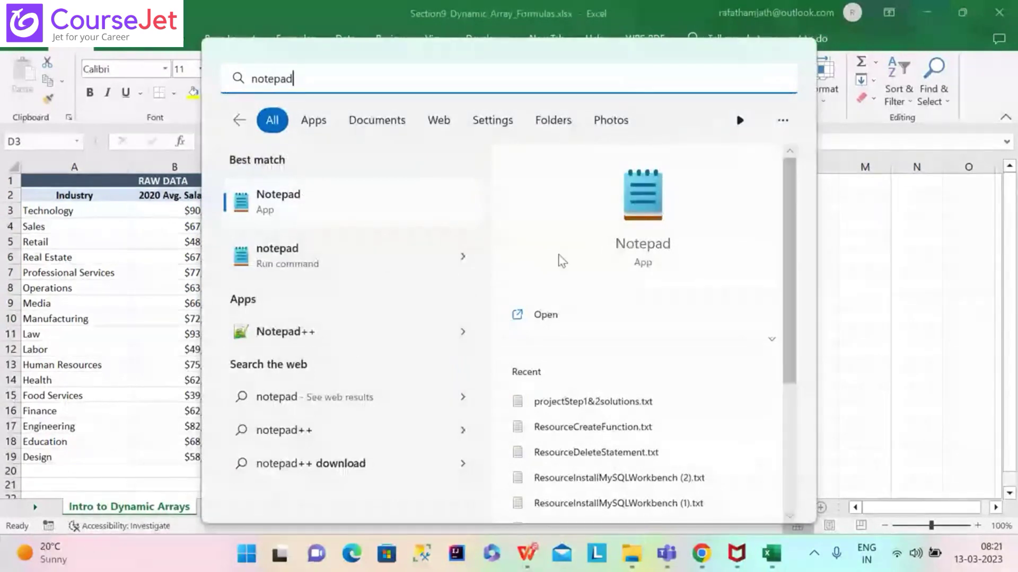
{"action": "left_click", "coordinate": [310, 350]}
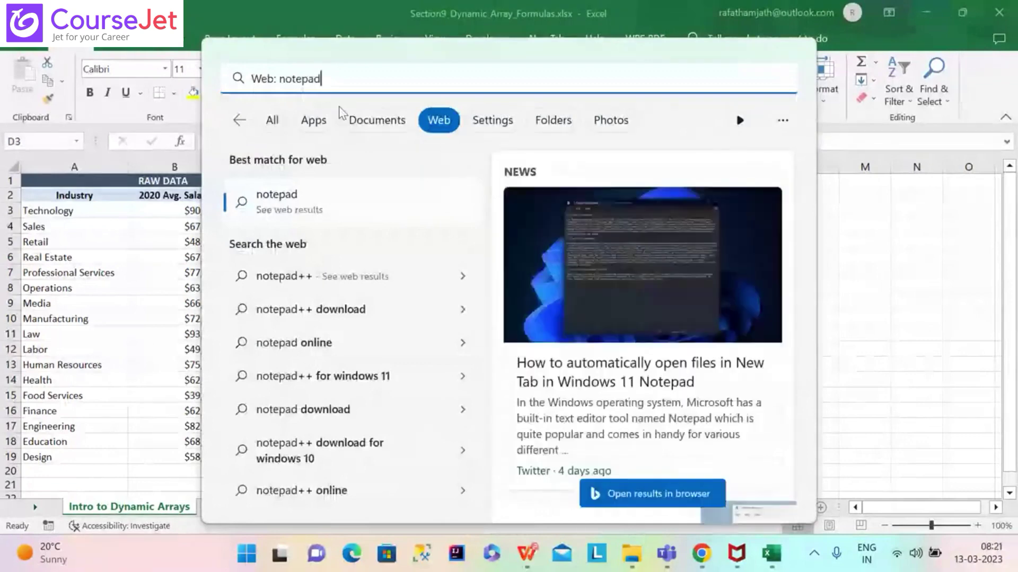
{"action": "key", "text": "Escape"}
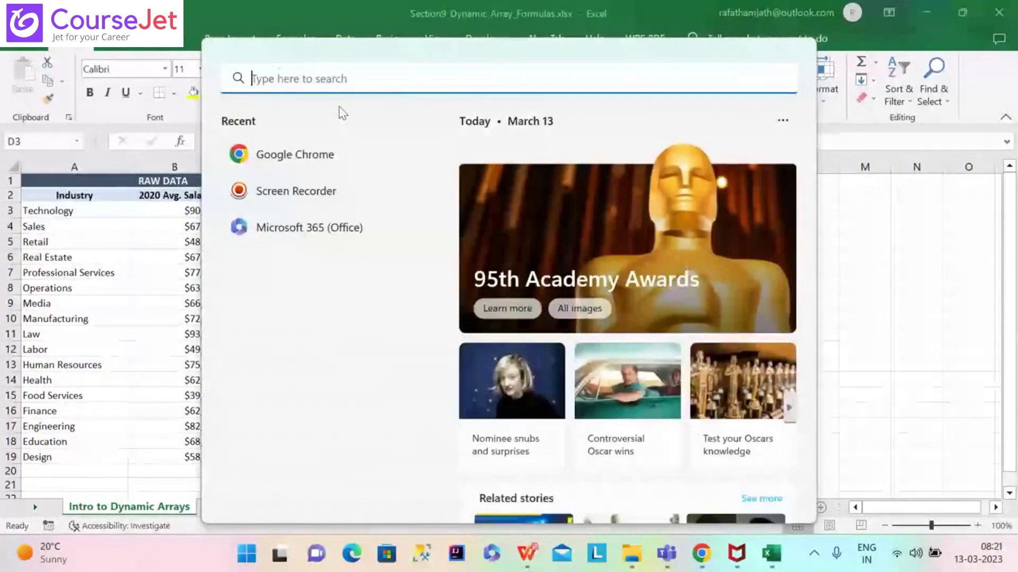
{"action": "type", "text": "note"}
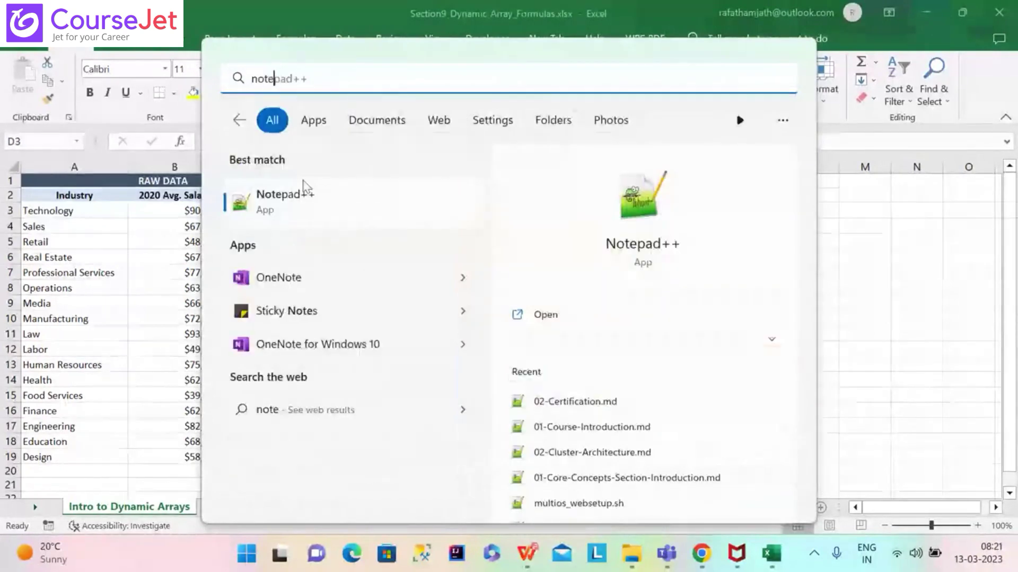
{"action": "left_click", "coordinate": [300, 196]}
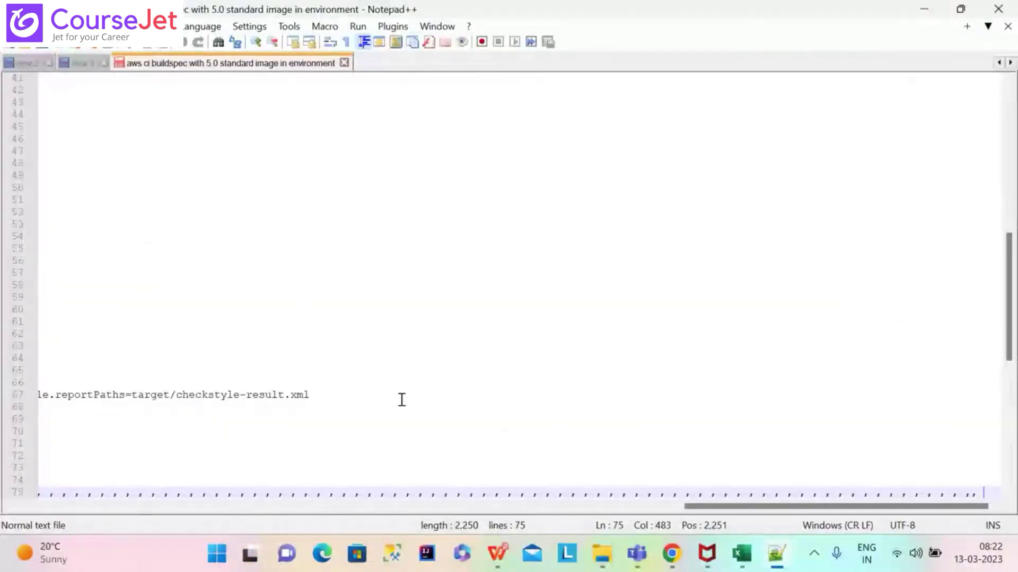
{"action": "key", "text": "ctrl+n"}
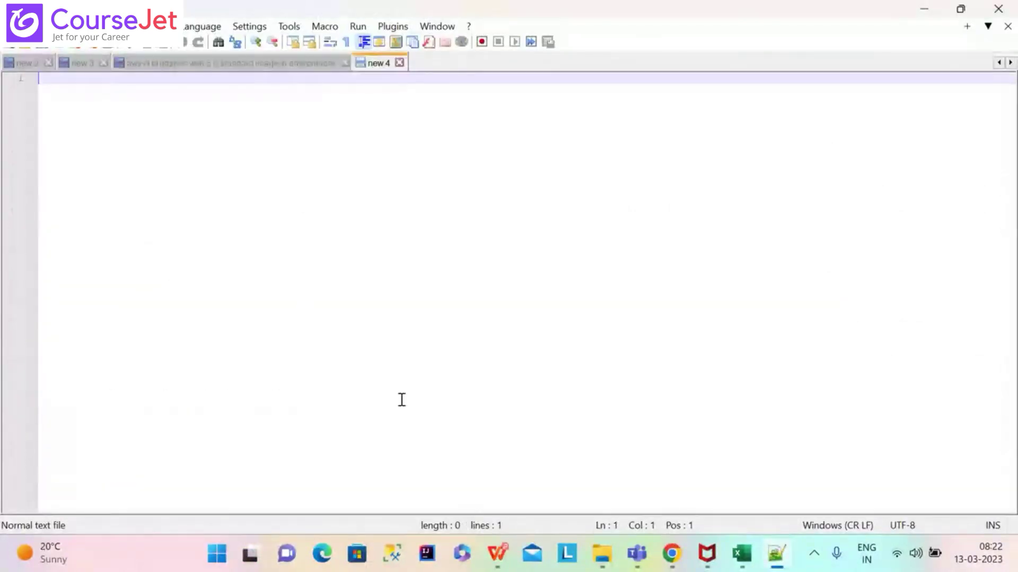
Write the 2020 Technology salary from the worksheet on the first line as "2020 -->90267"
{"action": "type", "text": "2"}
{"action": "key", "text": "F1"}
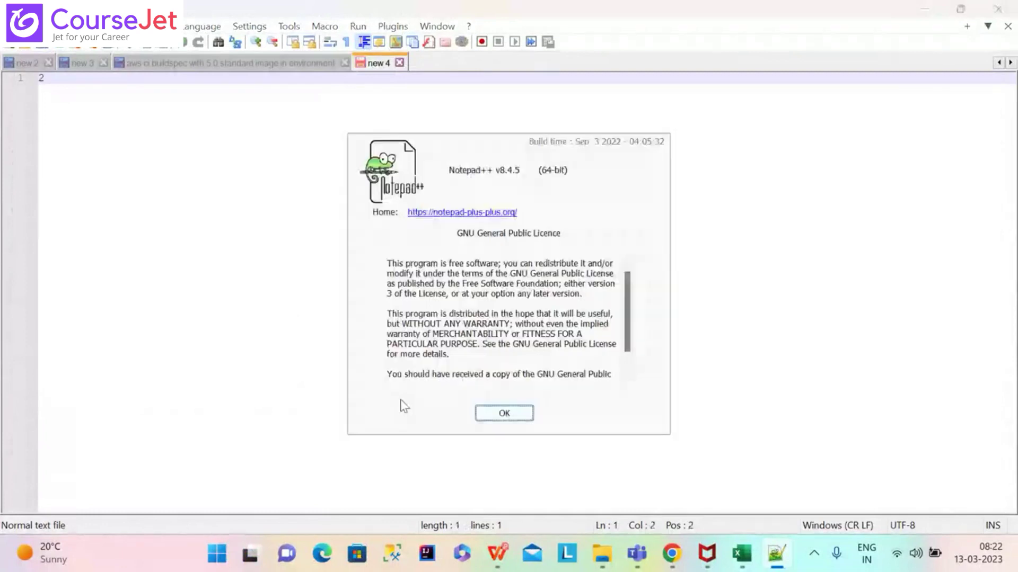
{"action": "left_click", "coordinate": [506, 413]}
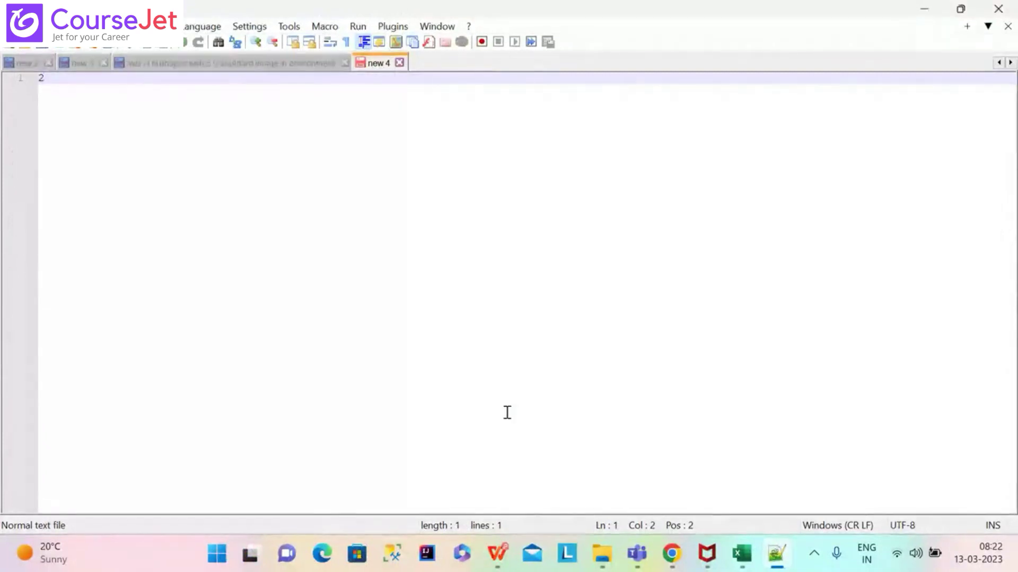
{"action": "type", "text": "020"}
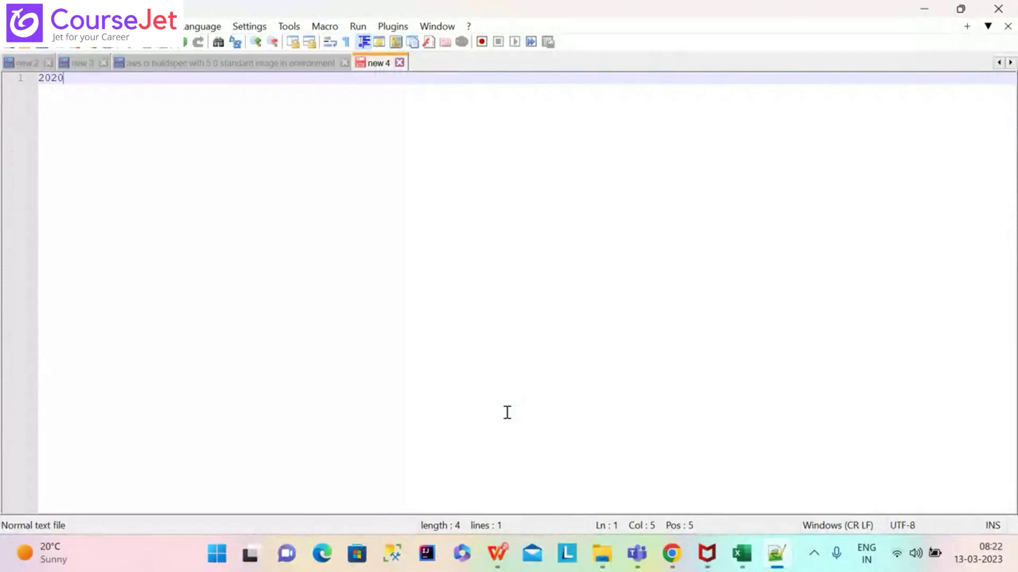
{"action": "type", "text": " -->"}
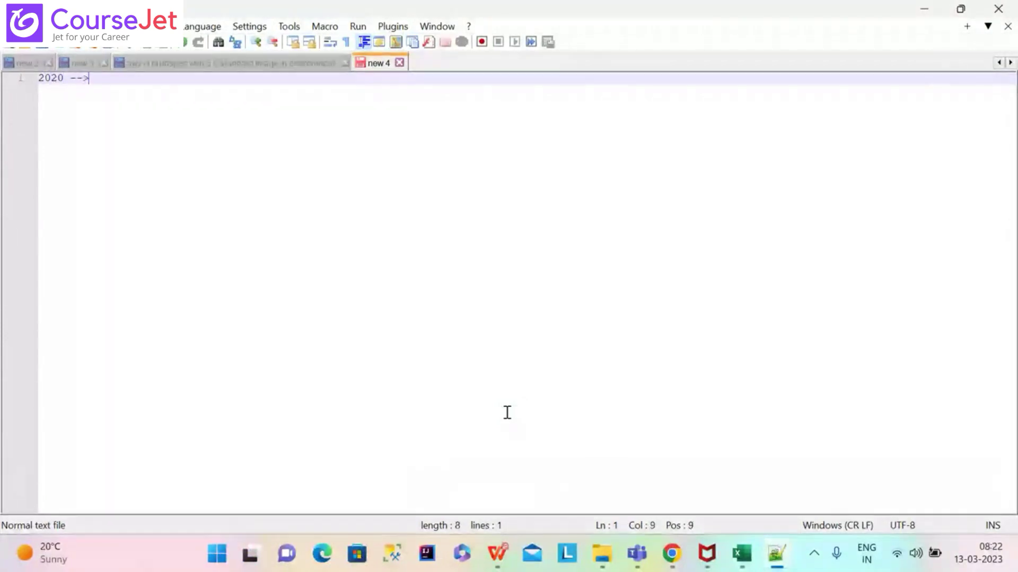
{"action": "left_click", "coordinate": [742, 554]}
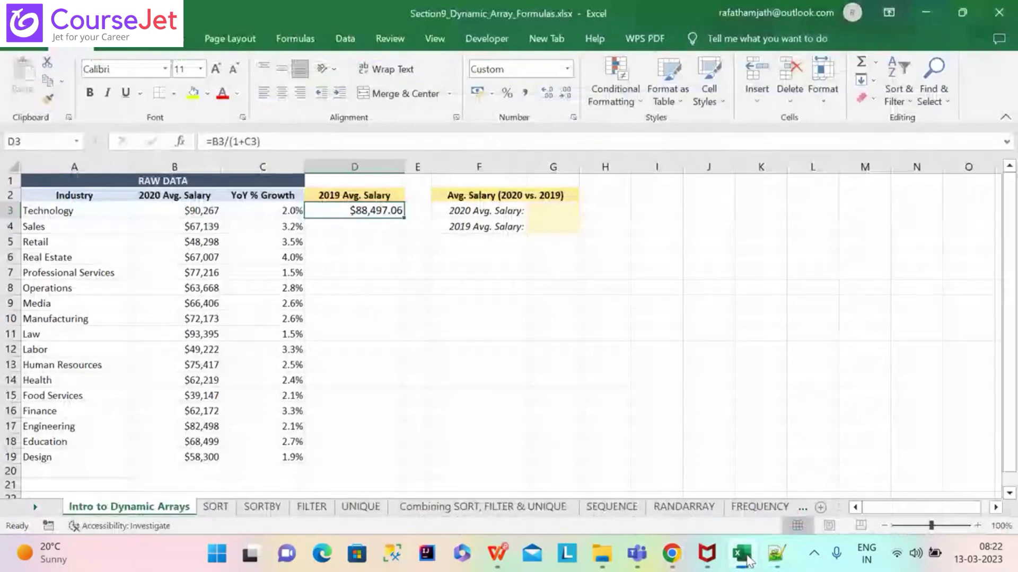
{"action": "left_click", "coordinate": [775, 555]}
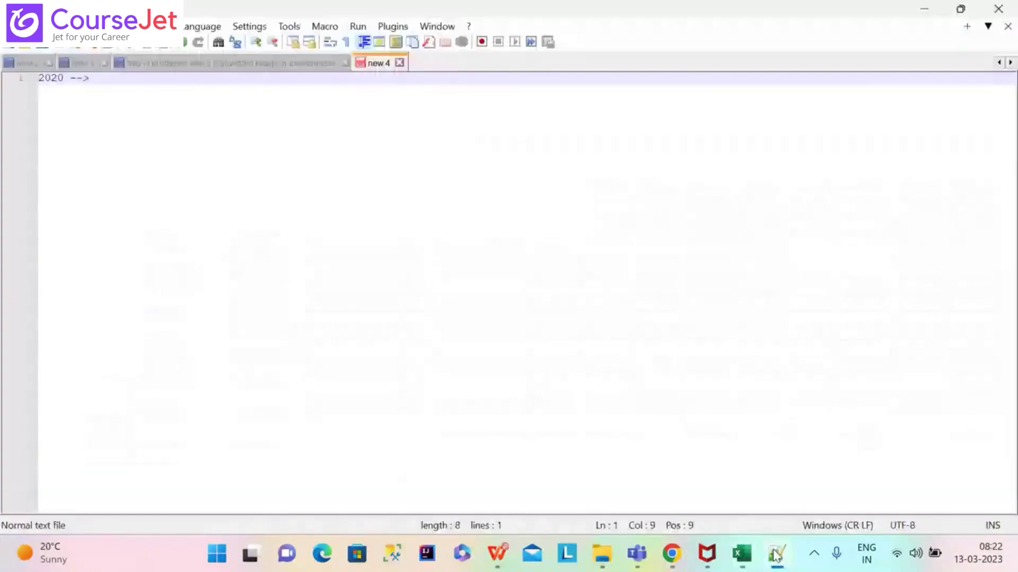
{"action": "type", "text": "90267"}
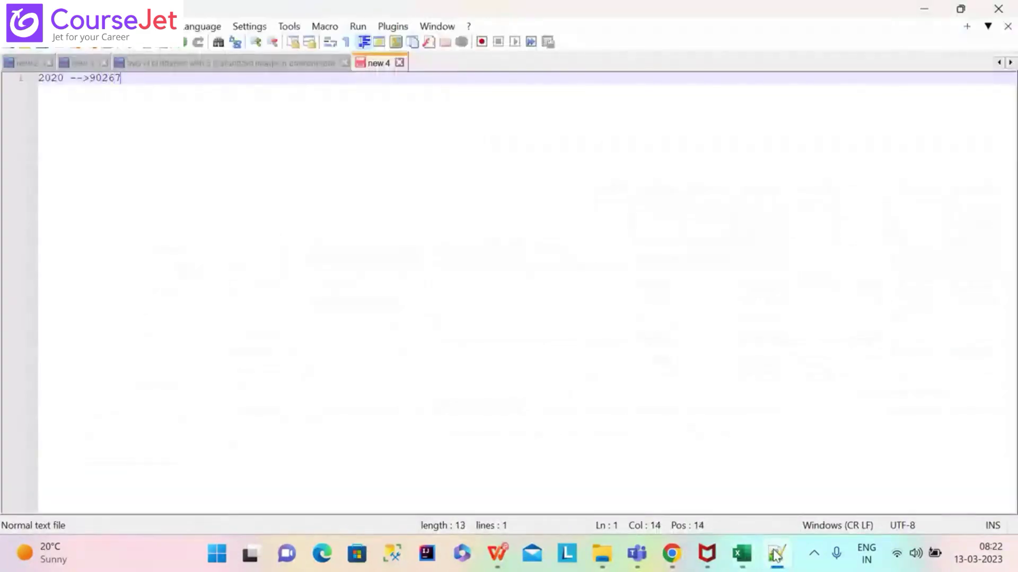
{"action": "key", "text": "Return"}
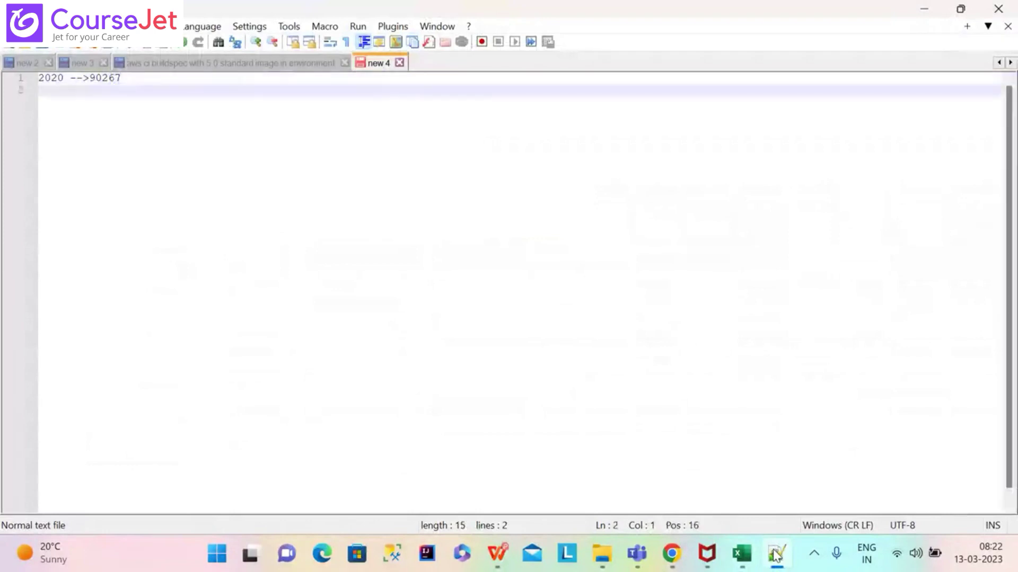
Check the worksheet's Technology growth figure, and add the note lines "growth rate= 2%" and "2019--.x" followed by an empty line
{"action": "left_click", "coordinate": [776, 555]}
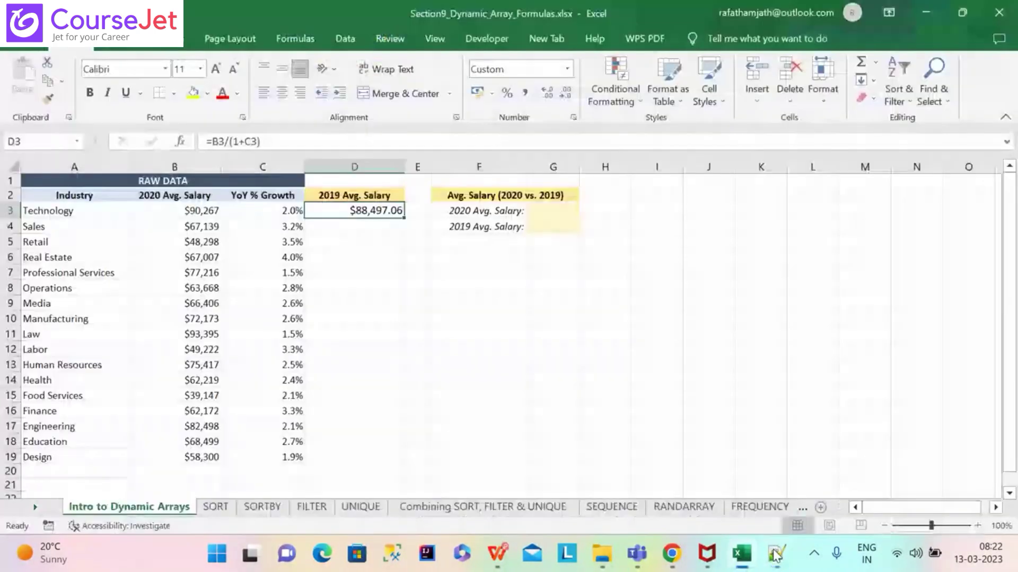
{"action": "left_click", "coordinate": [775, 556]}
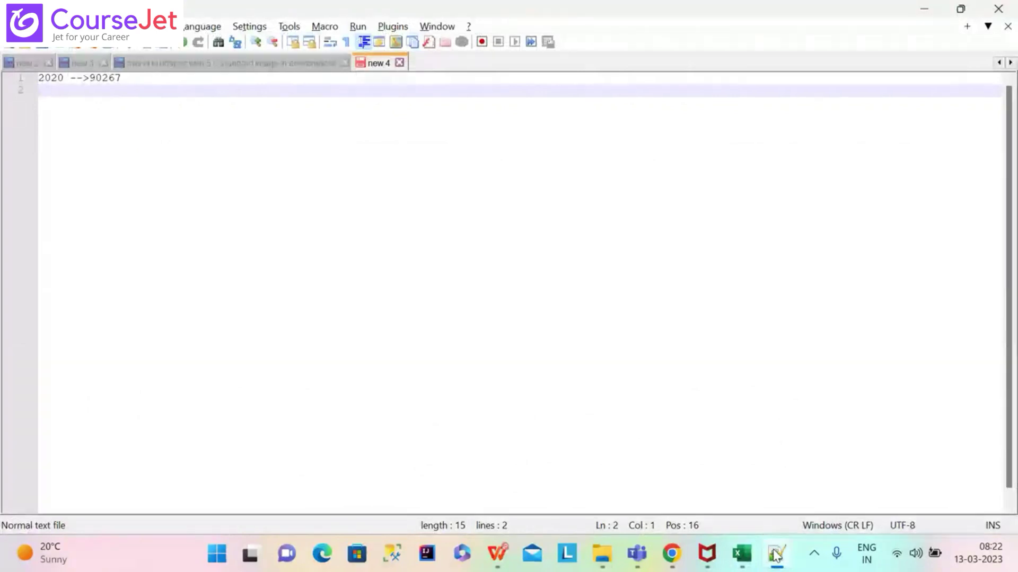
{"action": "type", "text": "growth rate"}
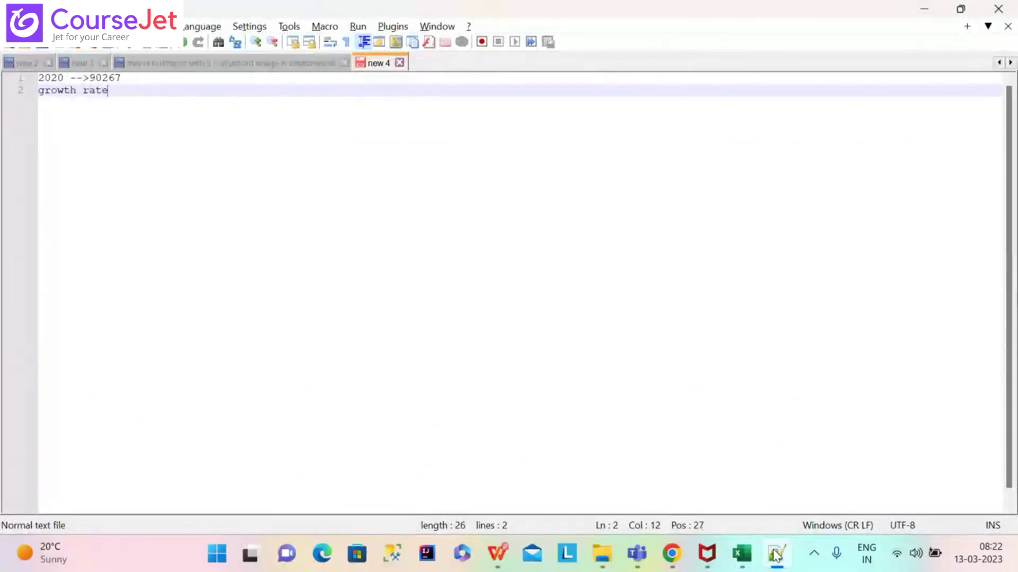
{"action": "type", "text": "= 2%"}
{"action": "key", "text": "Return"}
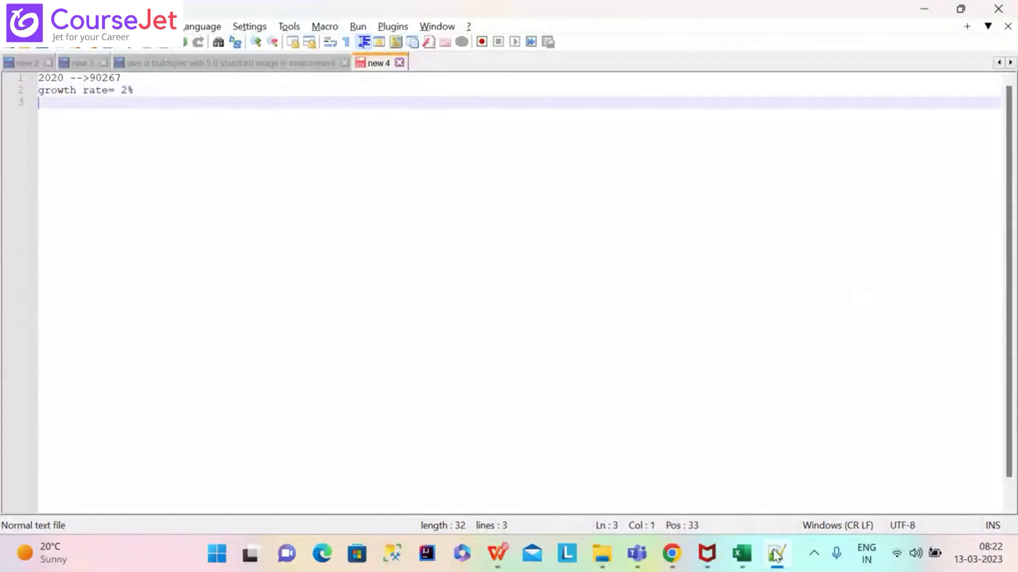
{"action": "type", "text": "2019--.x"}
{"action": "key", "text": "Return"}
{"action": "key", "text": "Return"}
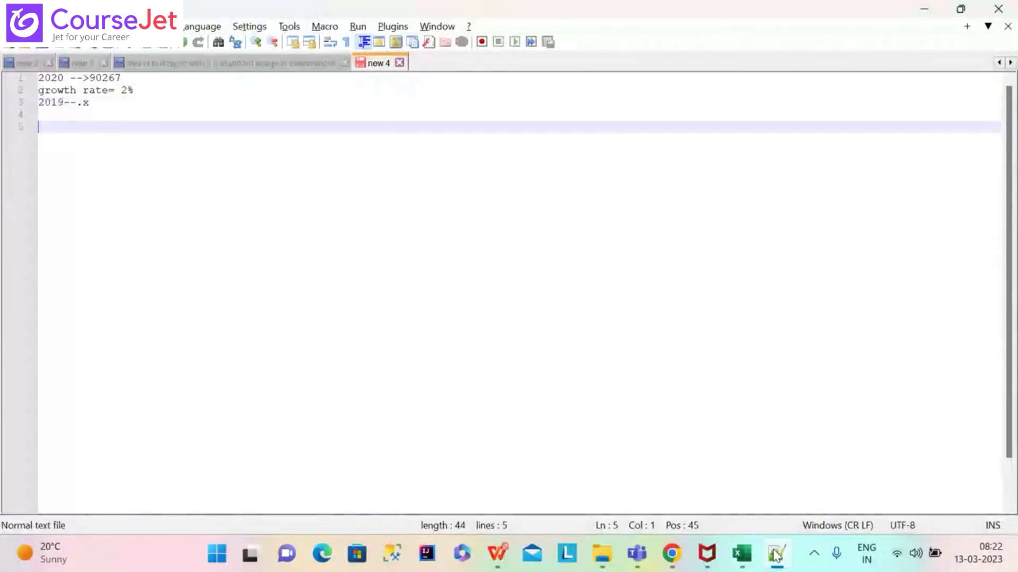
Write the equation "x+2%of x=2020" on line 5 and leave an empty line below it
{"action": "type", "text": "x+2%"}
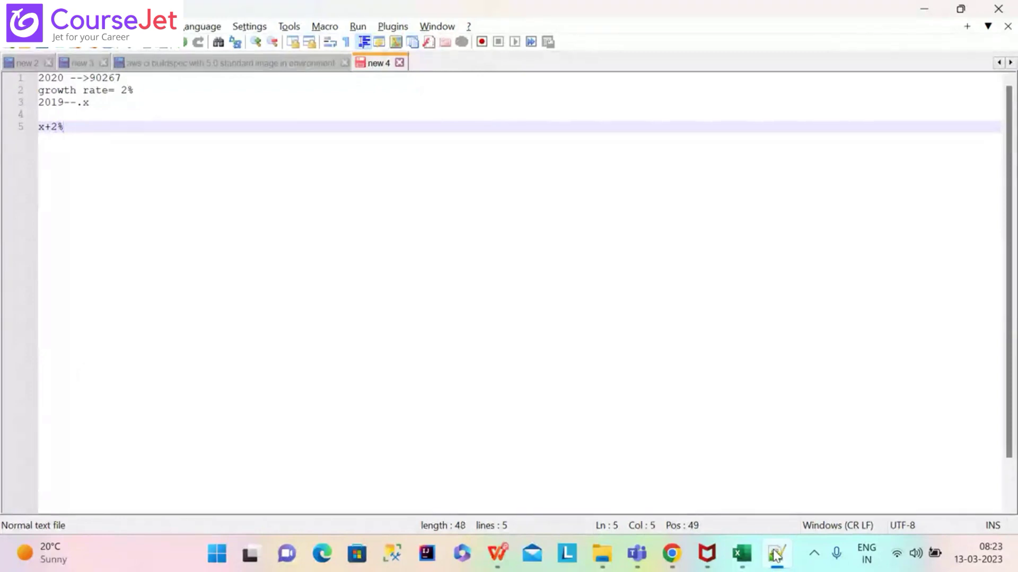
{"action": "type", "text": "of x="}
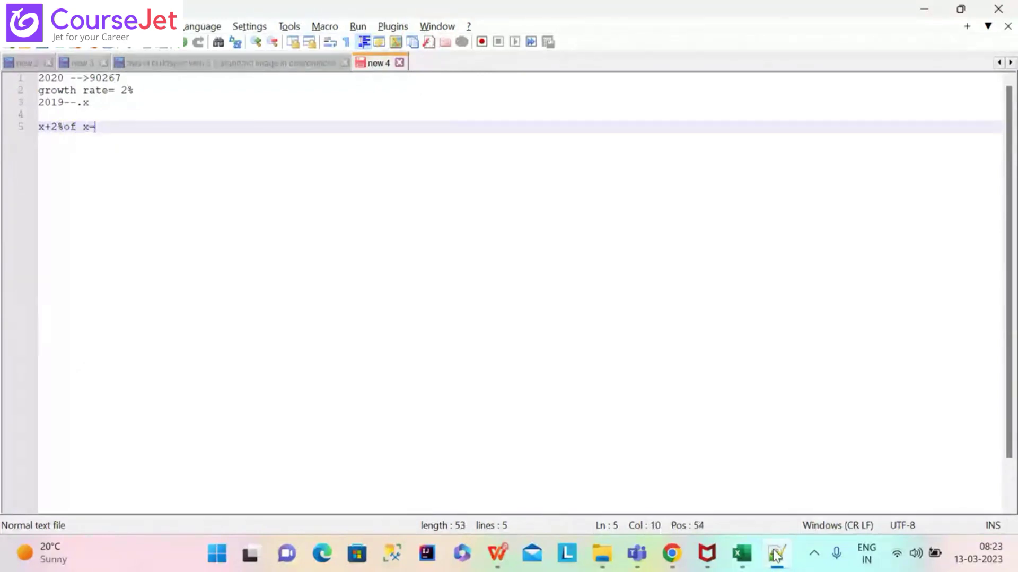
{"action": "type", "text": "2020"}
{"action": "key", "text": "Return"}
{"action": "key", "text": "Return"}
Write the equation "x+(2/100*x)=2020" on line 7 of the notes, expressing the percentage as a fraction
{"action": "type", "text": "x"}
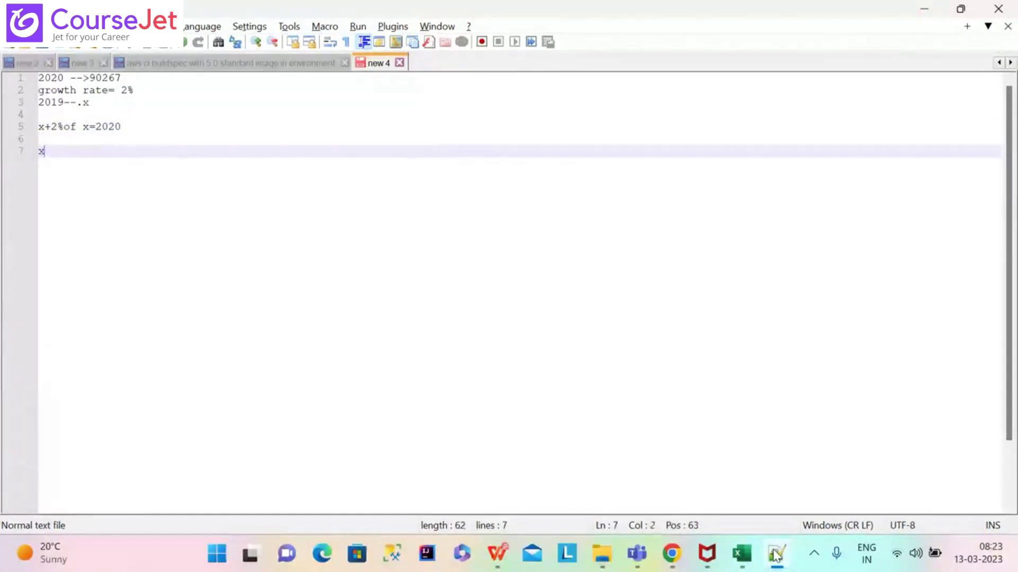
{"action": "type", "text": "+2/1"}
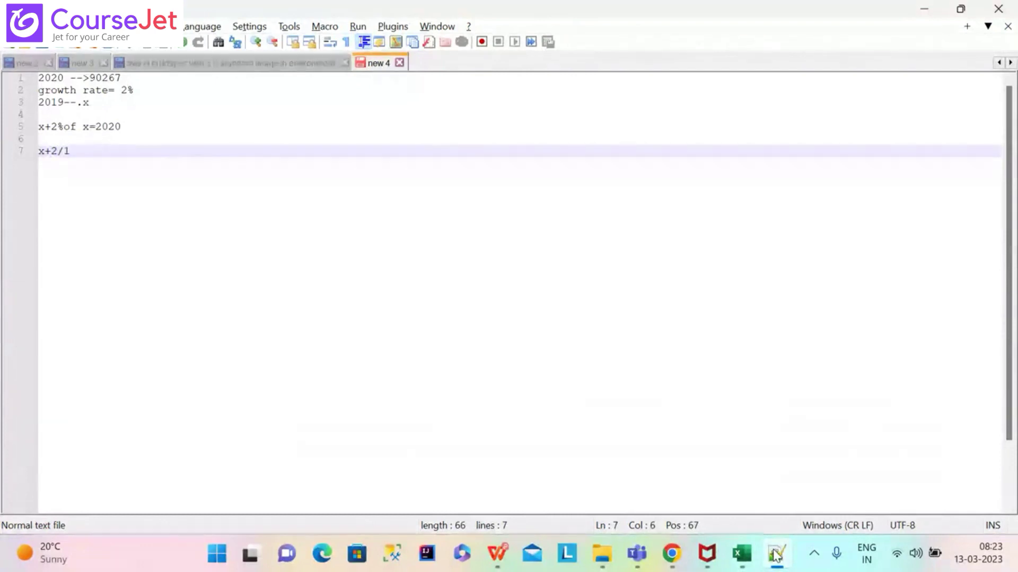
{"action": "key", "text": "BackSpace"}
{"action": "key", "text": "BackSpace"}
{"action": "key", "text": "BackSpace"}
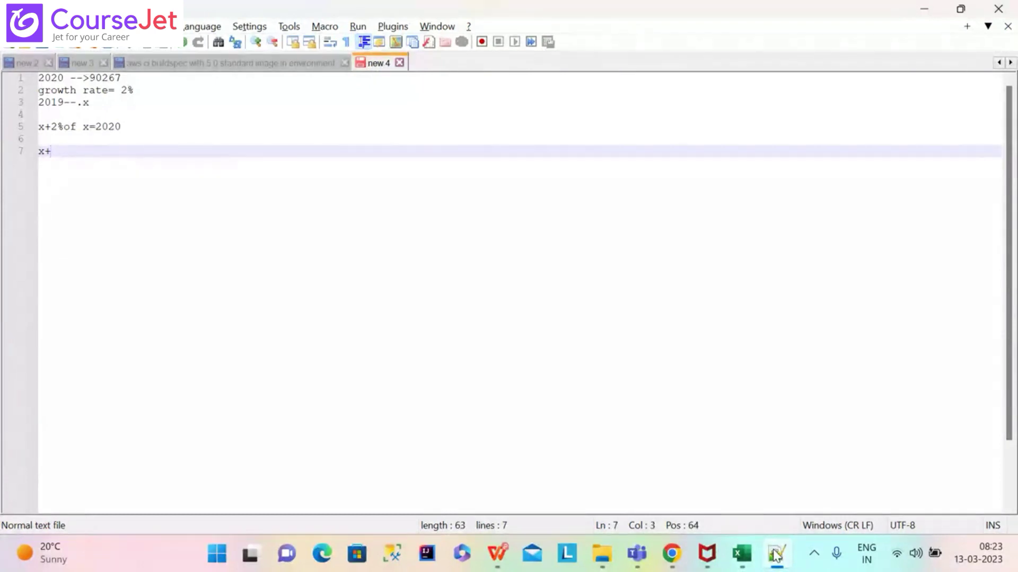
{"action": "type", "text": "(2/100*"}
{"action": "type", "text": "x)"}
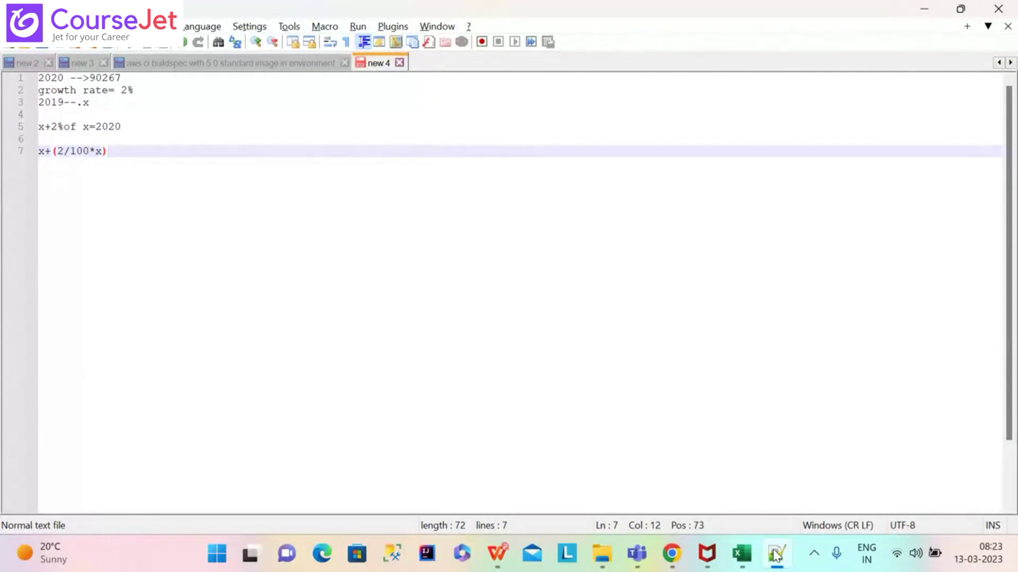
{"action": "type", "text": "=2020"}
{"action": "key", "text": "Return"}
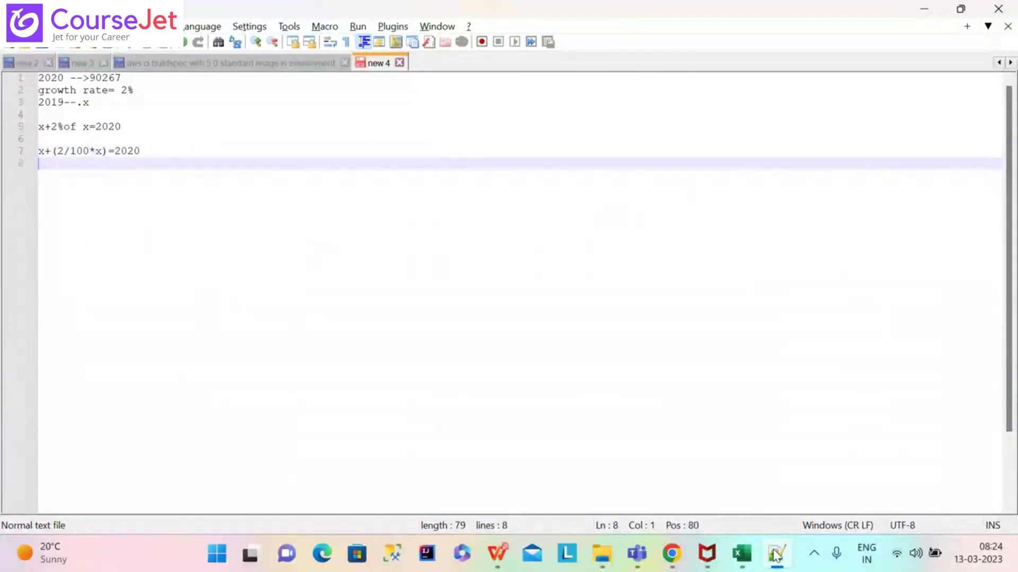
Write the simplified equation "x+(2x/100)=2020" on line 8, directly below the previous equation
{"action": "type", "text": "x="}
{"action": "key", "text": "BackSpace"}
{"action": "type", "text": "+"}
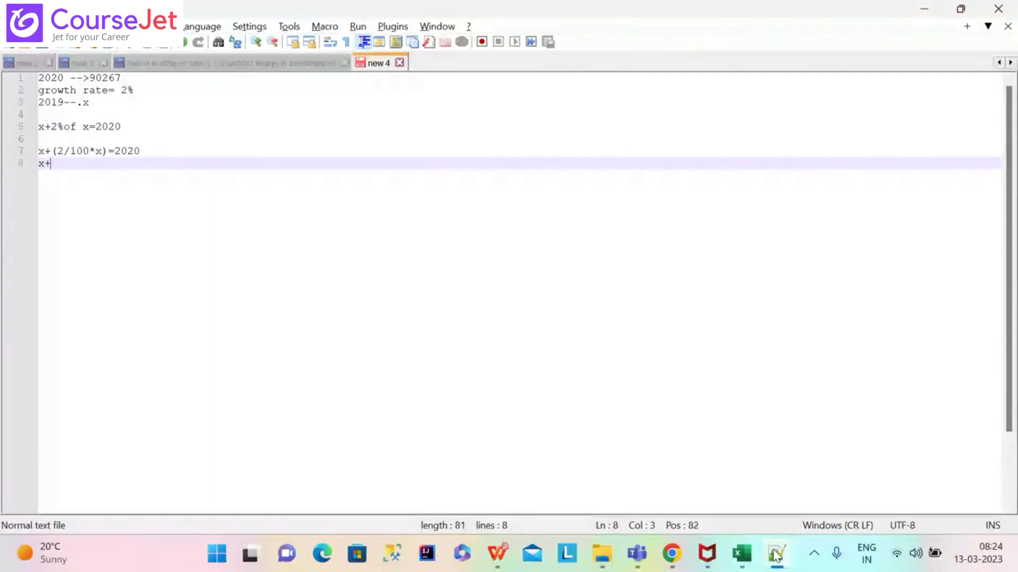
{"action": "type", "text": "2x"}
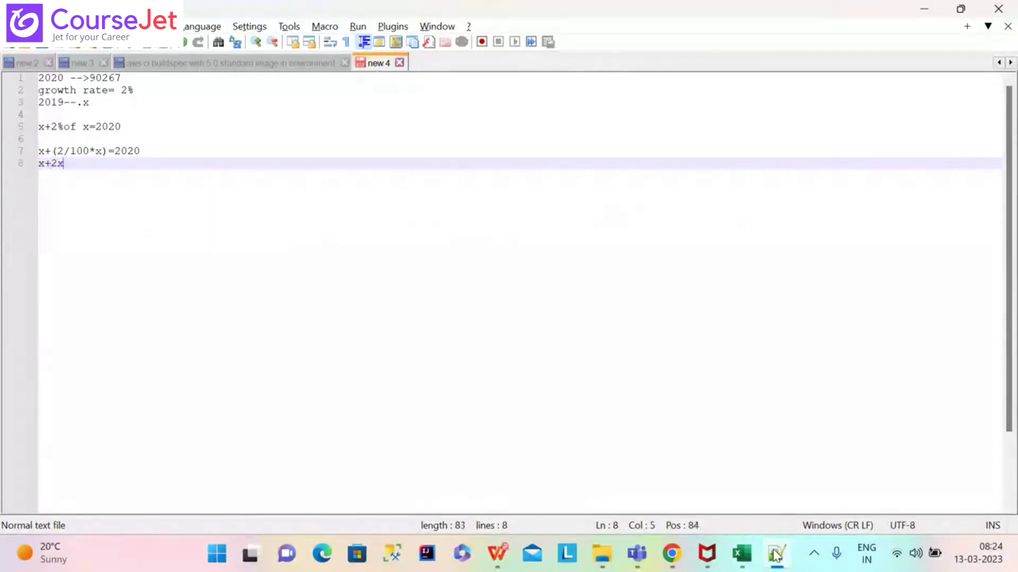
{"action": "key", "text": "BackSpace"}
{"action": "key", "text": "BackSpace"}
{"action": "type", "text": "(2x/"}
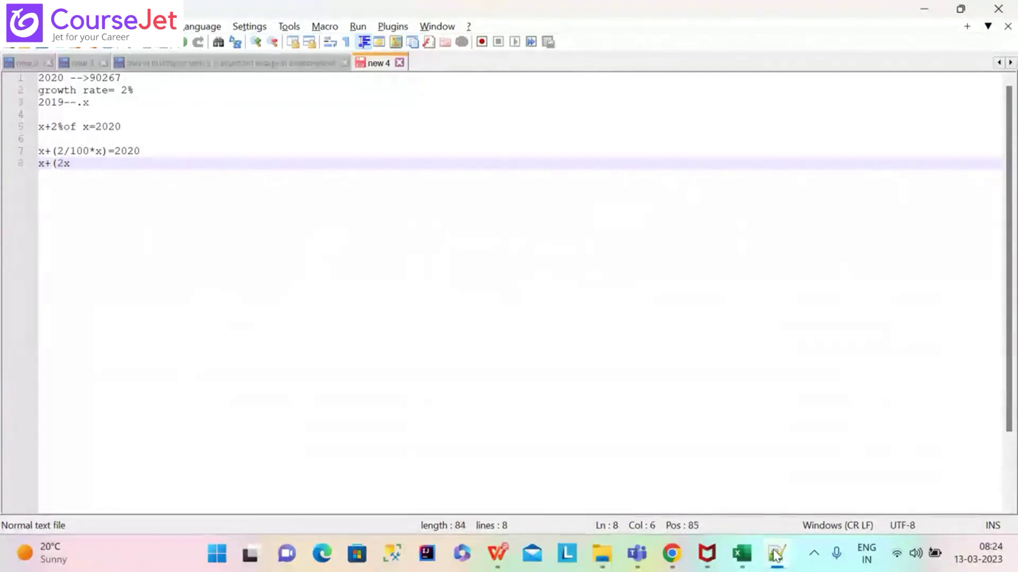
{"action": "type", "text": "100"}
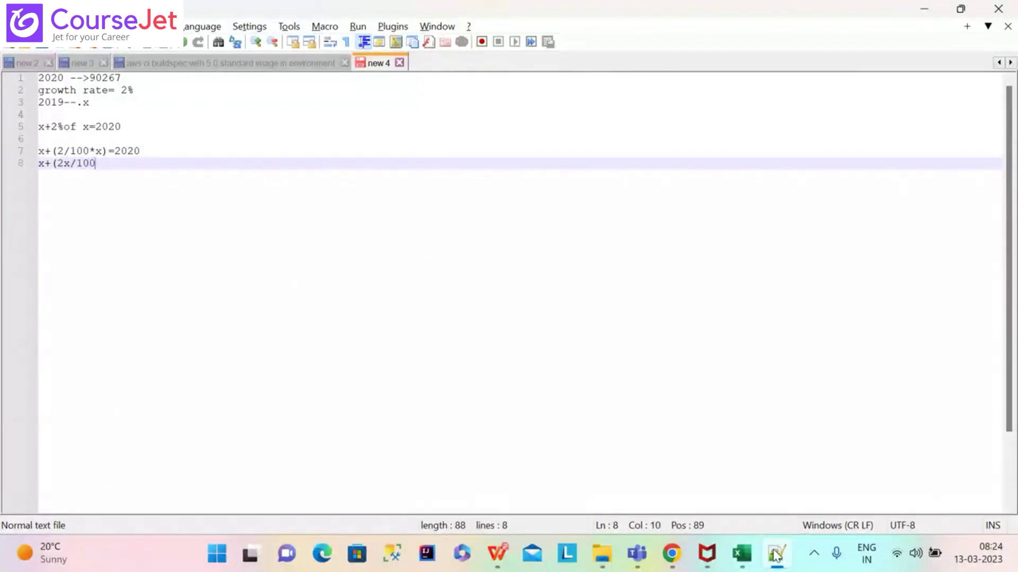
{"action": "type", "text": ")"}
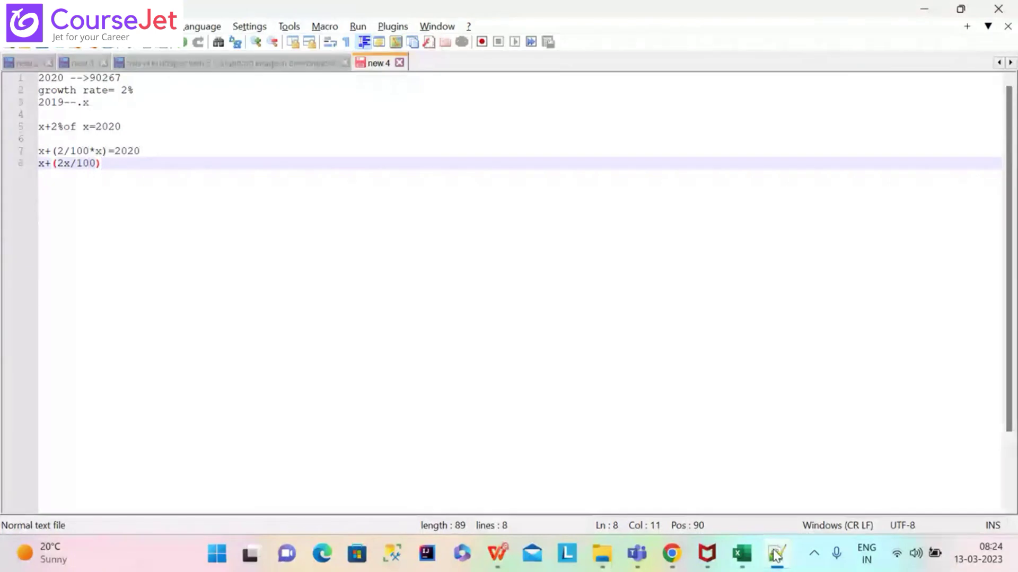
{"action": "type", "text": "=2020"}
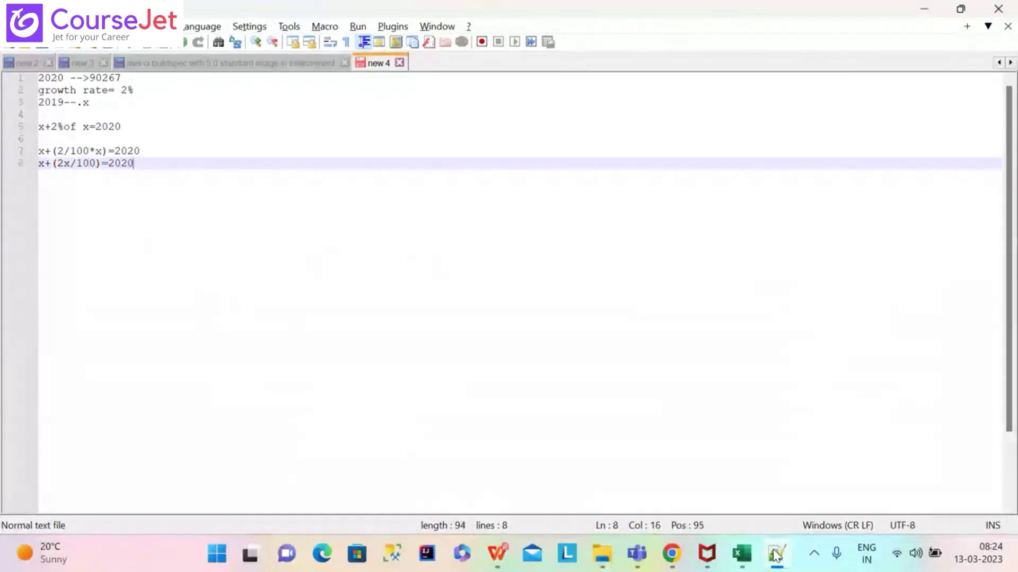
Leave line 9 empty and write the combined numerator "100x+2x" on line 10
{"action": "key", "text": "Return"}
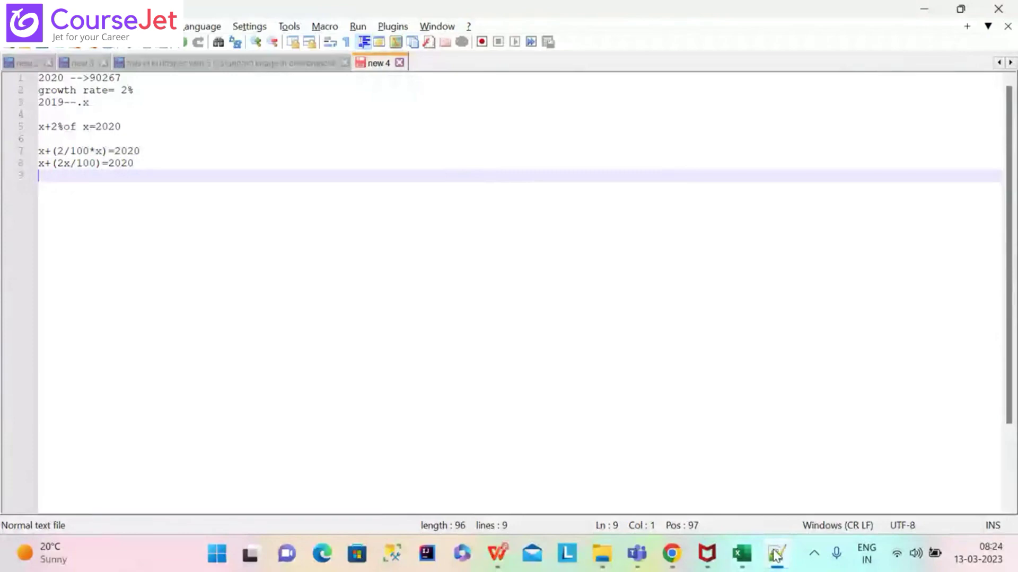
{"action": "key", "text": "Return"}
{"action": "type", "text": "10"}
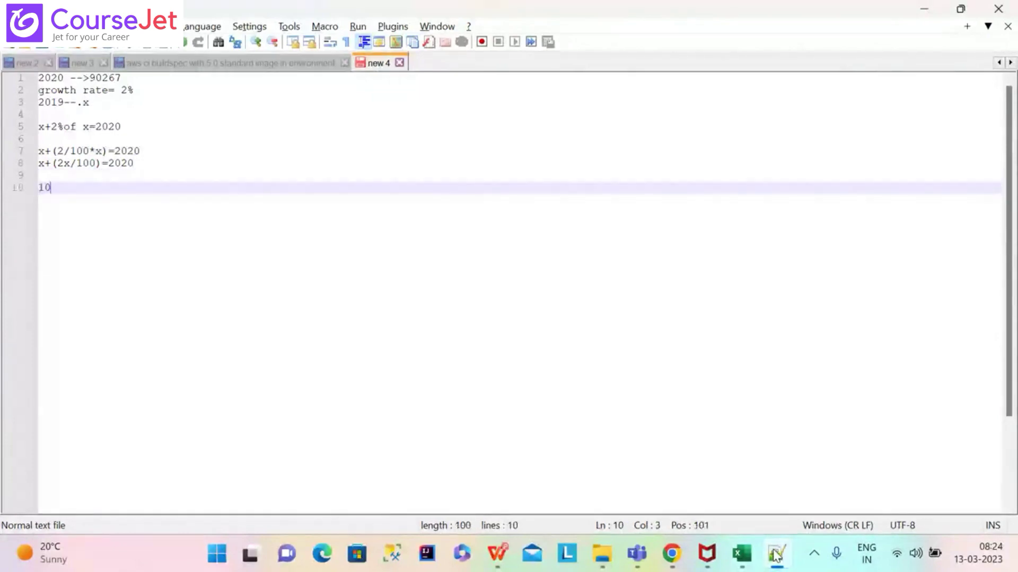
{"action": "type", "text": "0x+2x"}
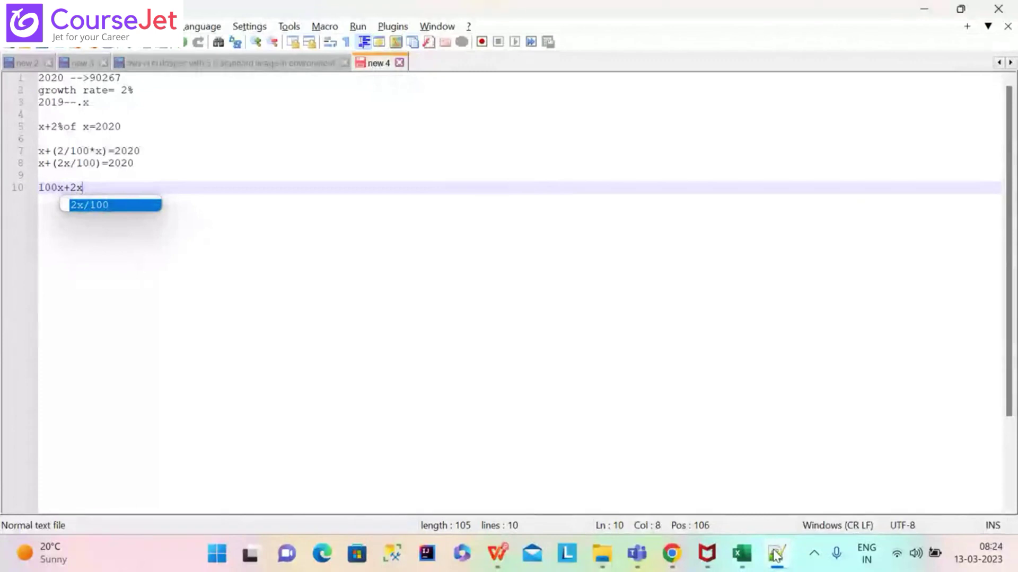
Enclose the line 10 expression in parentheses and complete it as "(100x+2x)/100=2020", ending with a new line
{"action": "key", "text": "Left"}
{"action": "key", "text": "Left"}
{"action": "key", "text": "Left"}
{"action": "key", "text": "Left"}
{"action": "key", "text": "Left"}
{"action": "key", "text": "Left"}
{"action": "key", "text": "Left"}
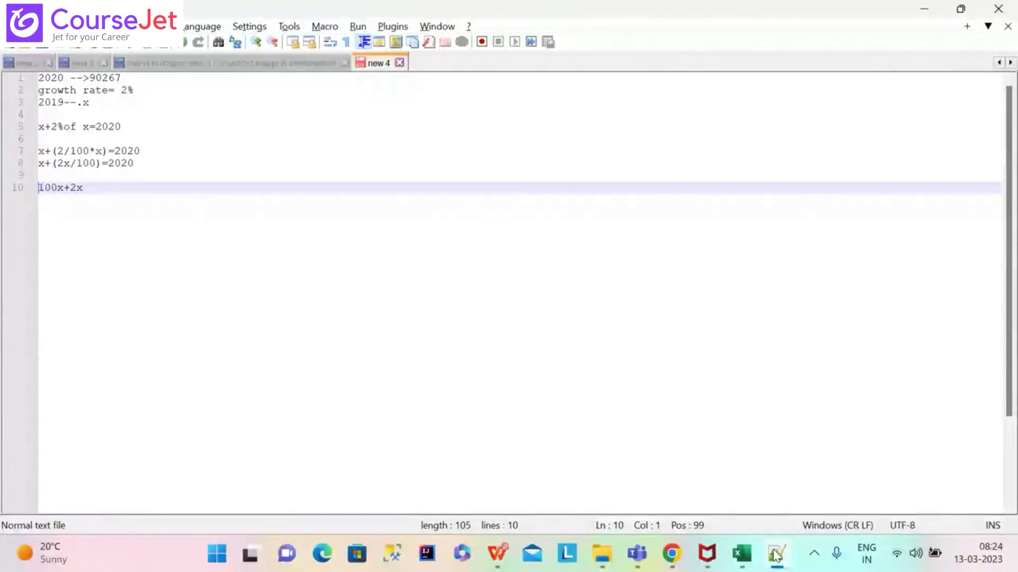
{"action": "type", "text": "("}
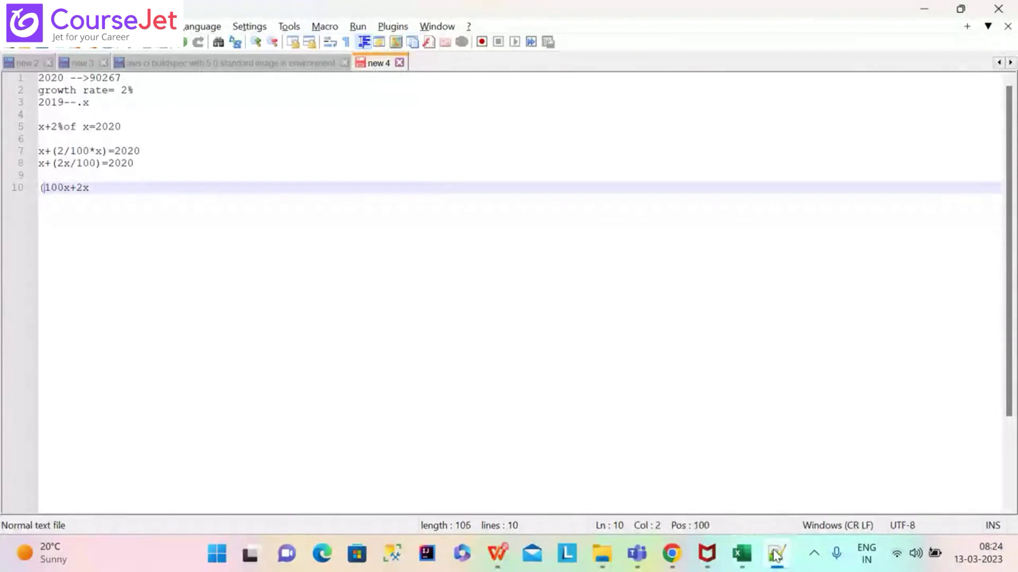
{"action": "key", "text": "Right"}
{"action": "key", "text": "Right"}
{"action": "key", "text": "Right"}
{"action": "key", "text": "Right"}
{"action": "key", "text": "Right"}
{"action": "key", "text": "Right"}
{"action": "key", "text": "Right"}
{"action": "type", "text": ")/"}
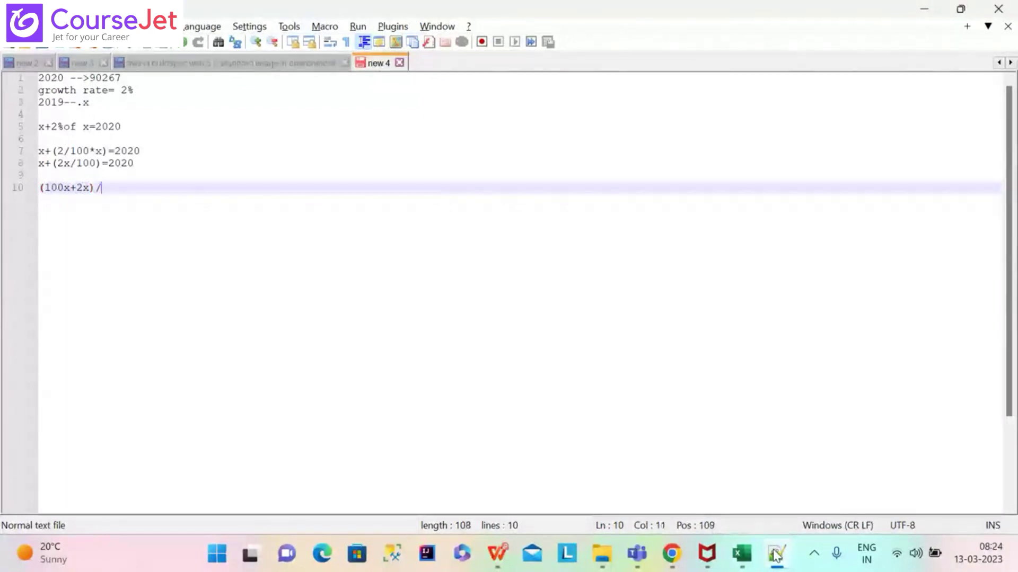
{"action": "type", "text": "100"}
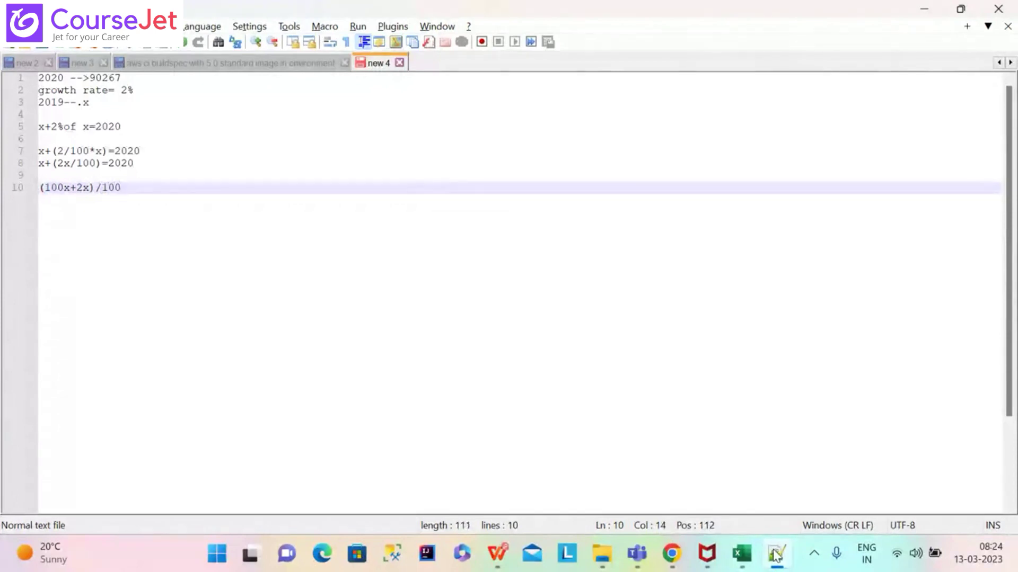
{"action": "type", "text": "=2020"}
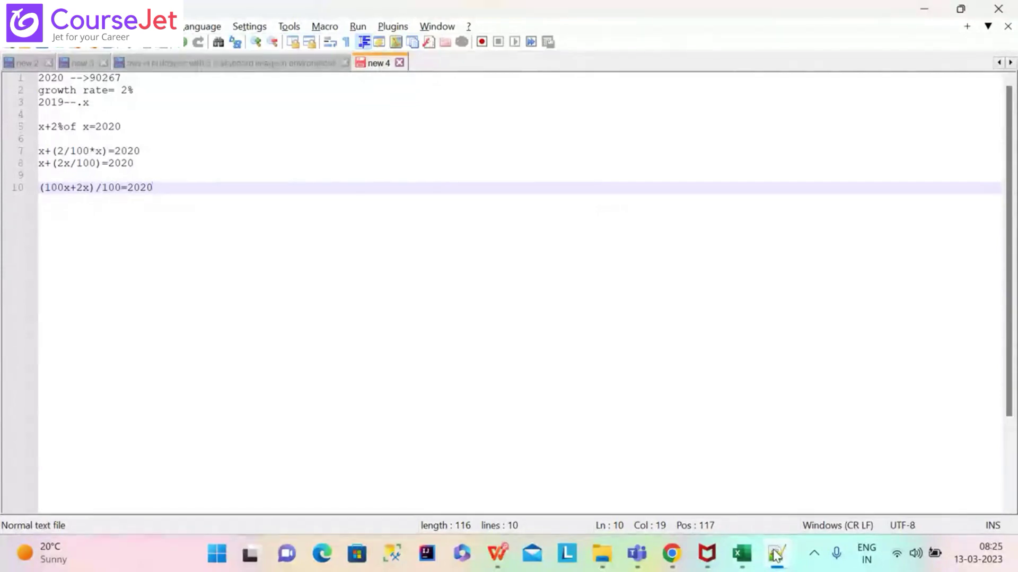
{"action": "key", "text": "Return"}
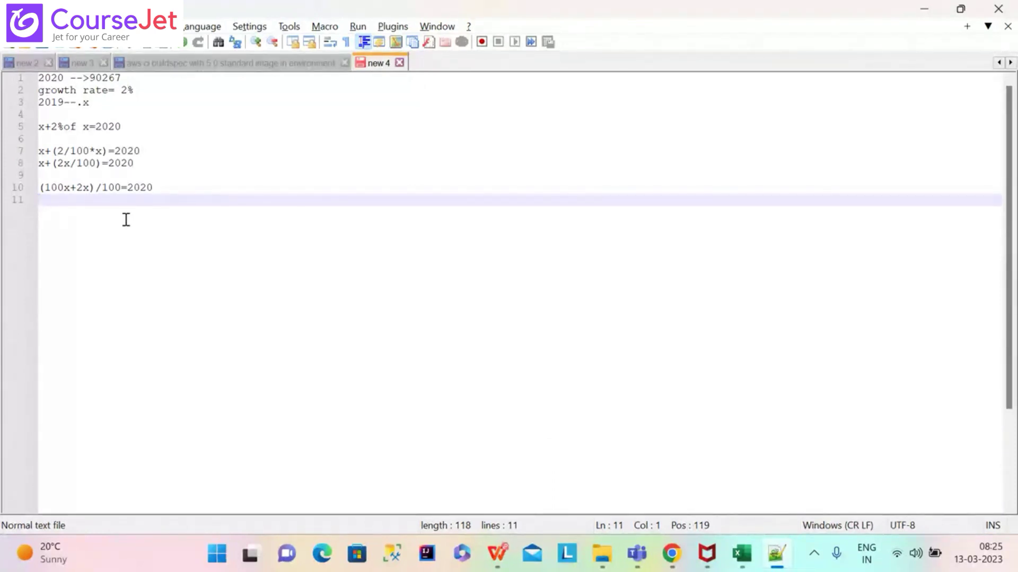
Write "x+c3 of x =2020" on line 11, checking the cell references in the Excel worksheet, and leave an empty line below
{"action": "type", "text": "x+c3"}
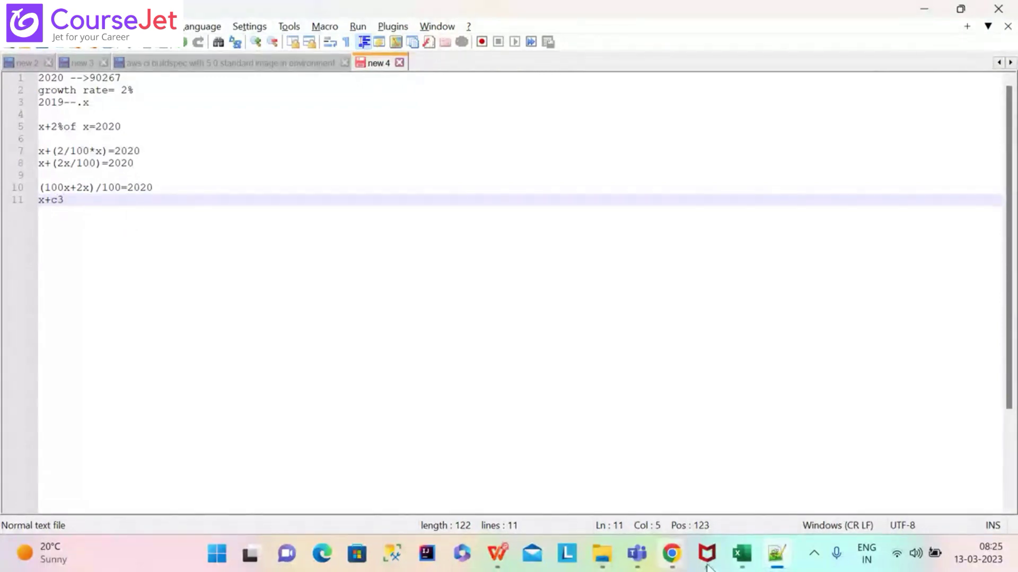
{"action": "left_click", "coordinate": [741, 554]}
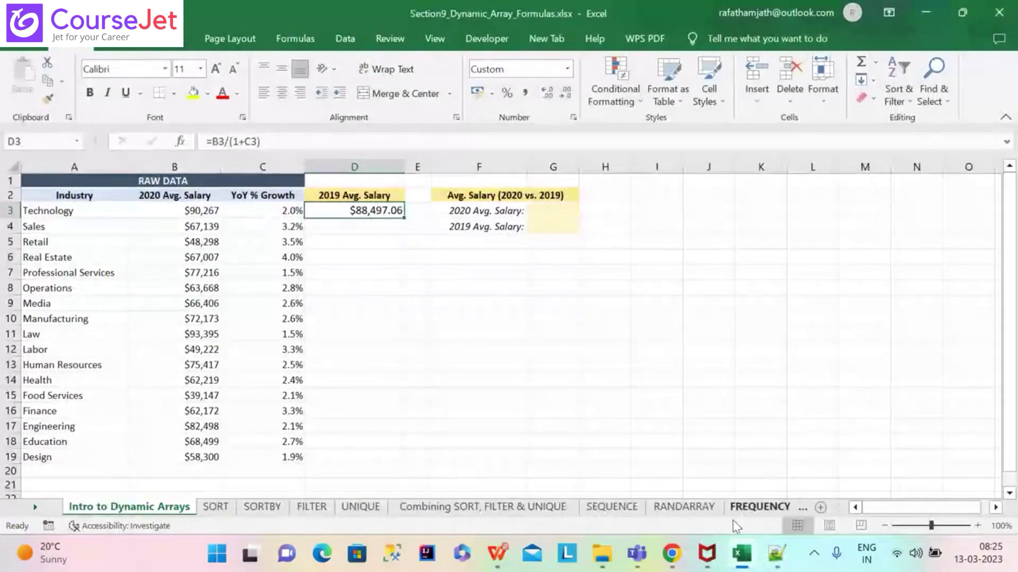
{"action": "left_click", "coordinate": [770, 561]}
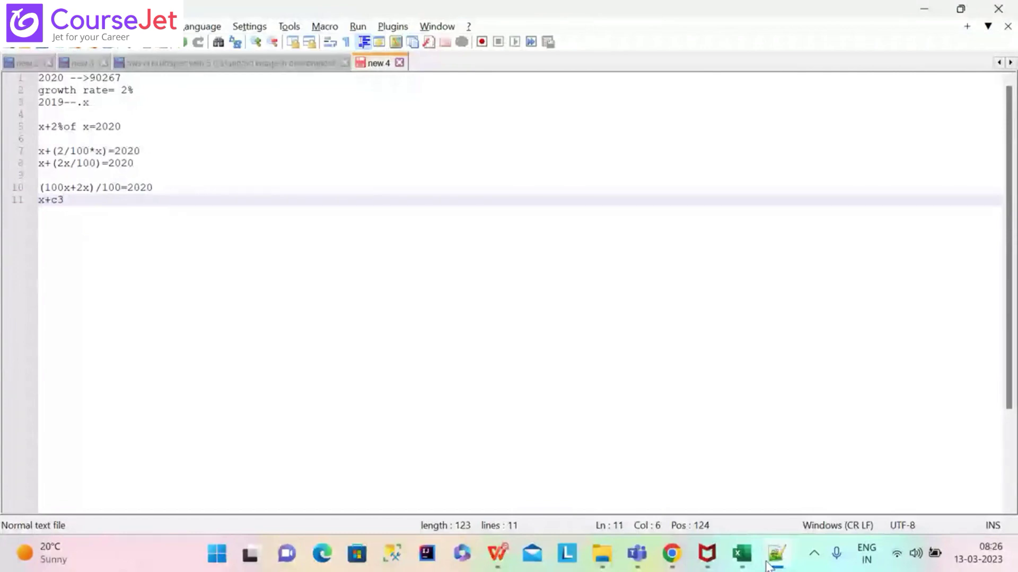
{"action": "type", "text": "of x =2"}
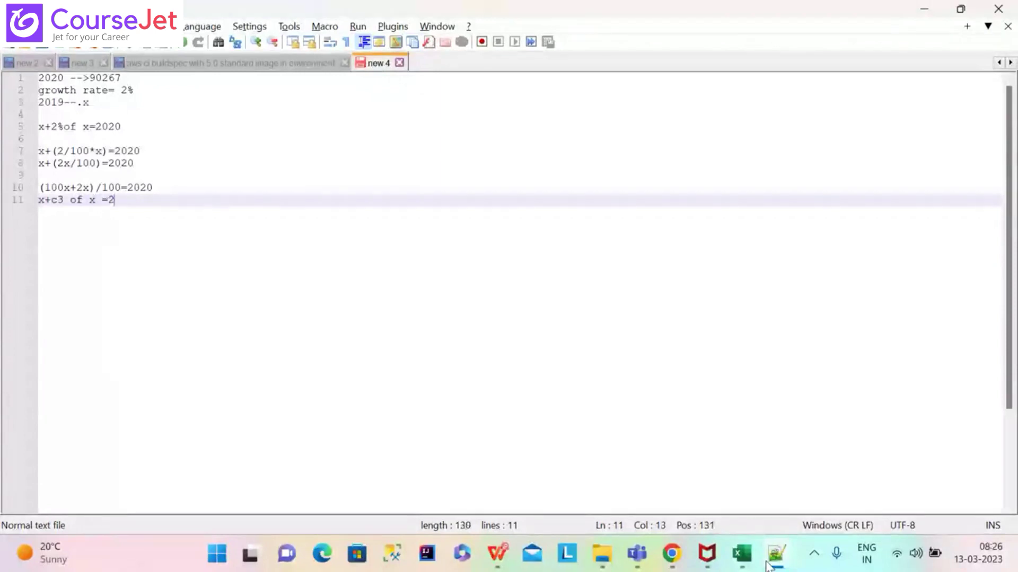
{"action": "type", "text": "020"}
{"action": "key", "text": "Return"}
{"action": "key", "text": "Return"}
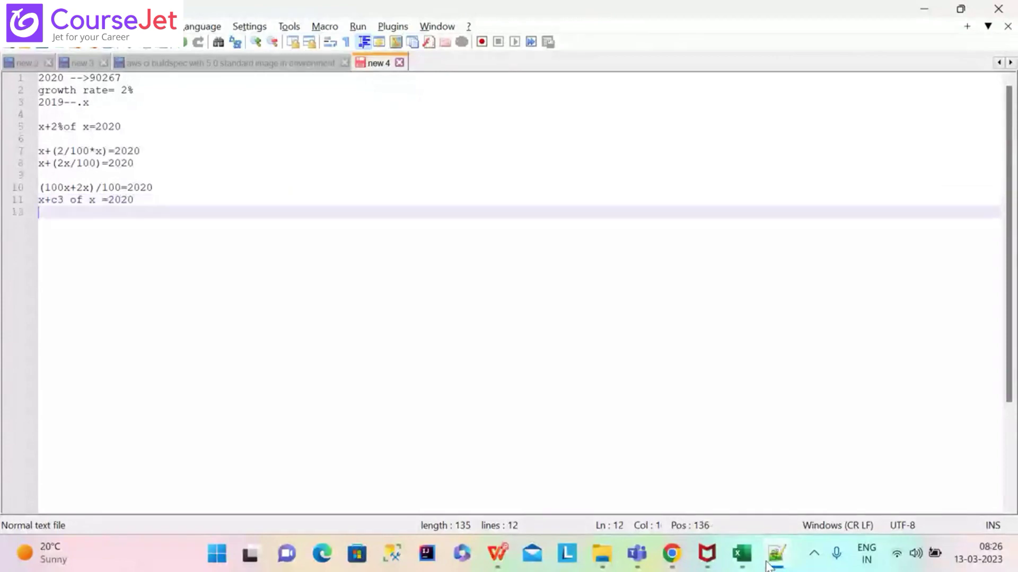
Write the equation "x+c3x/100 =2020" on line 13 and leave an empty line below it
{"action": "type", "text": "x+"}
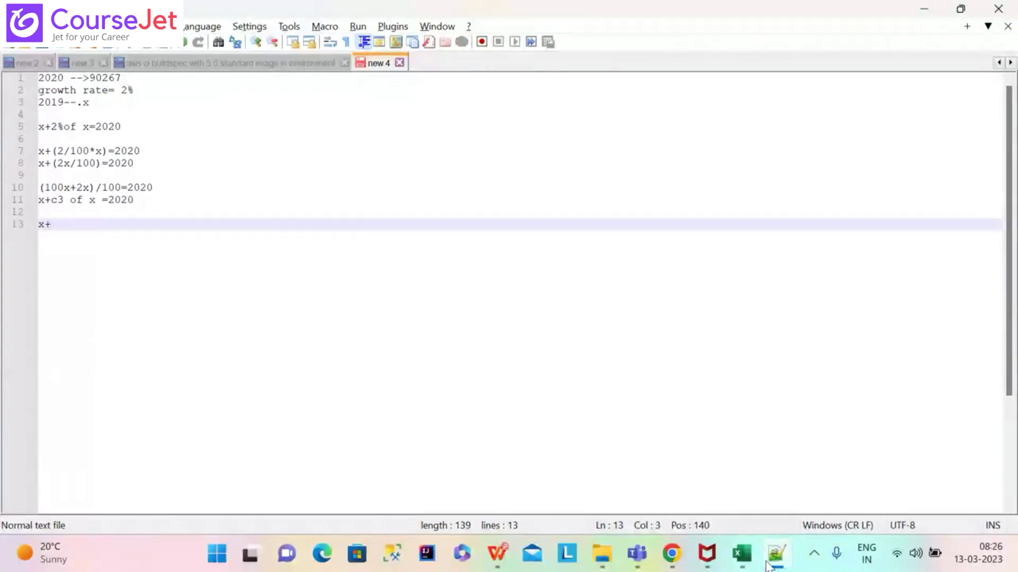
{"action": "type", "text": "c3"}
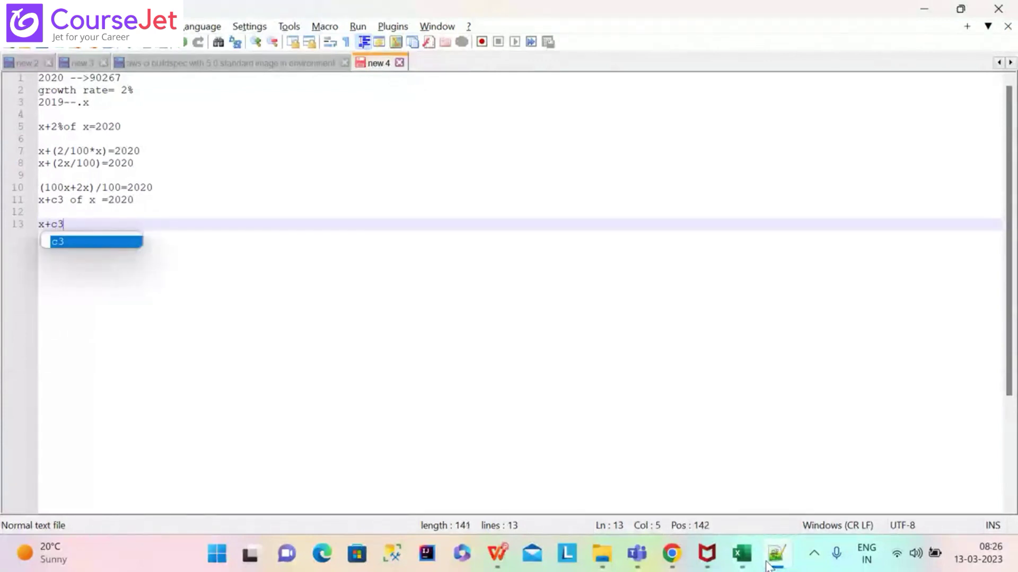
{"action": "type", "text": "x/"}
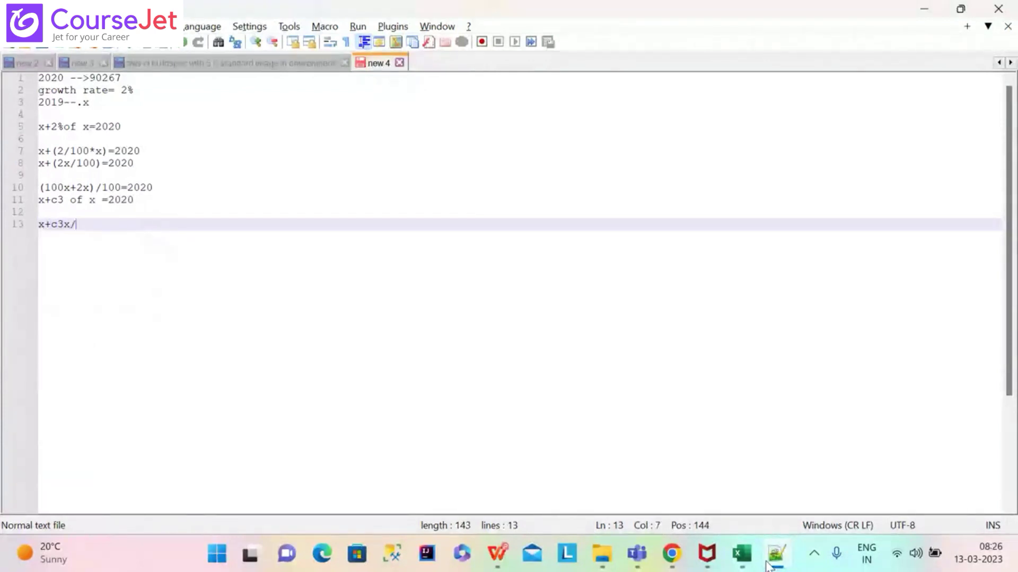
{"action": "type", "text": "100 =2020"}
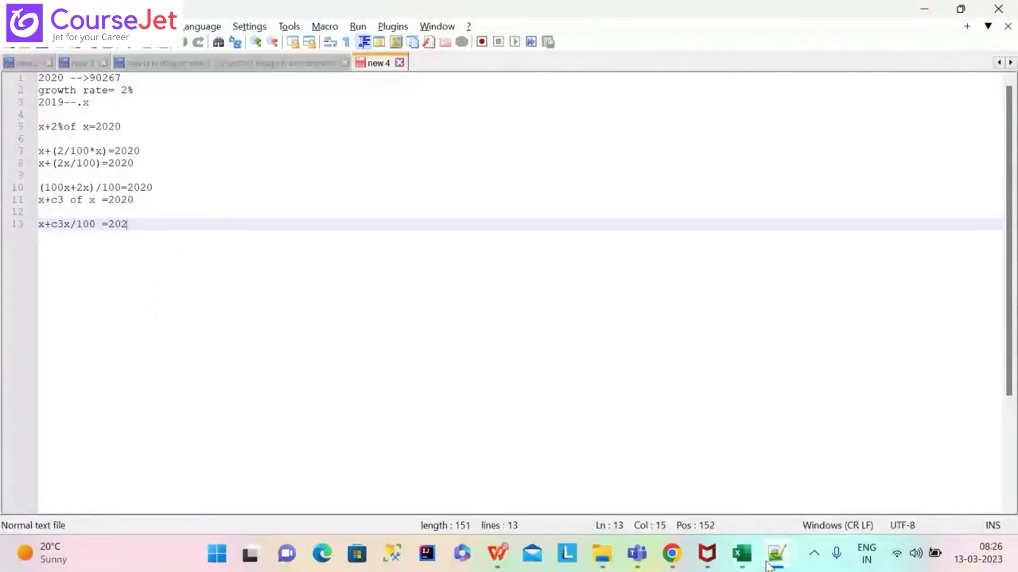
{"action": "key", "text": "Return"}
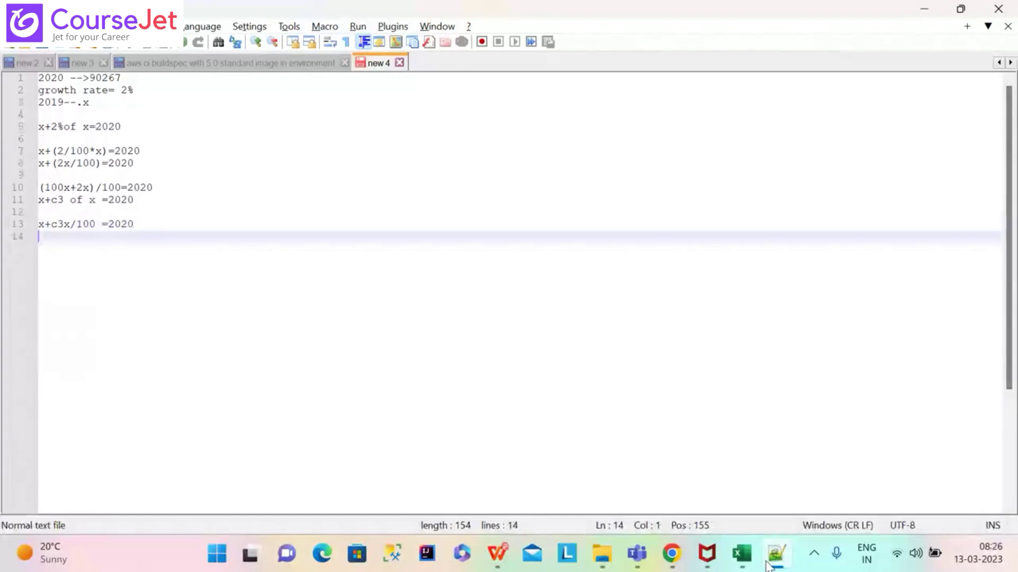
{"action": "key", "text": "Return"}
Write the factored equation "x(1+c3/100)=2020" on line 15
{"action": "type", "text": "x"}
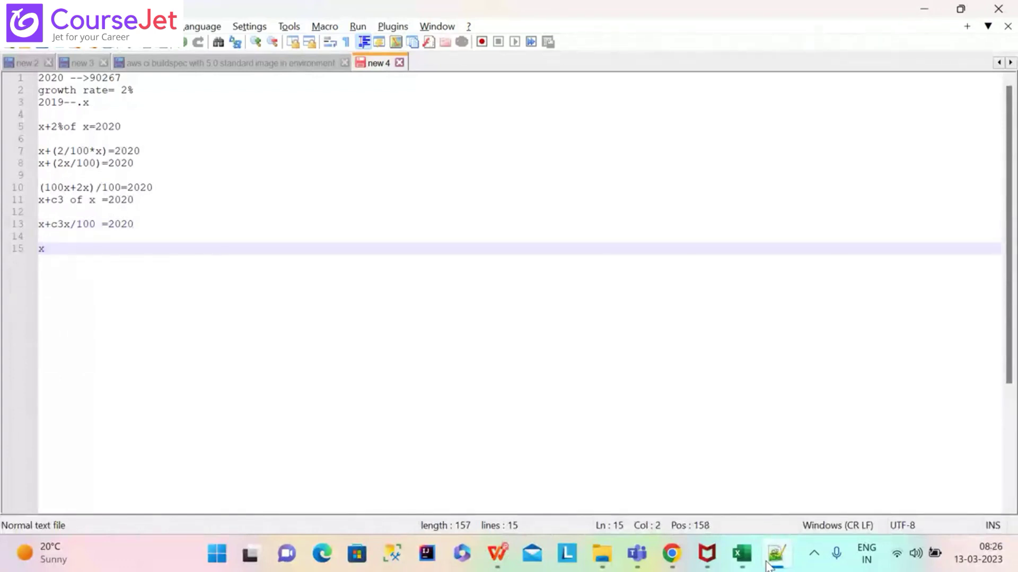
{"action": "type", "text": "(1+c"}
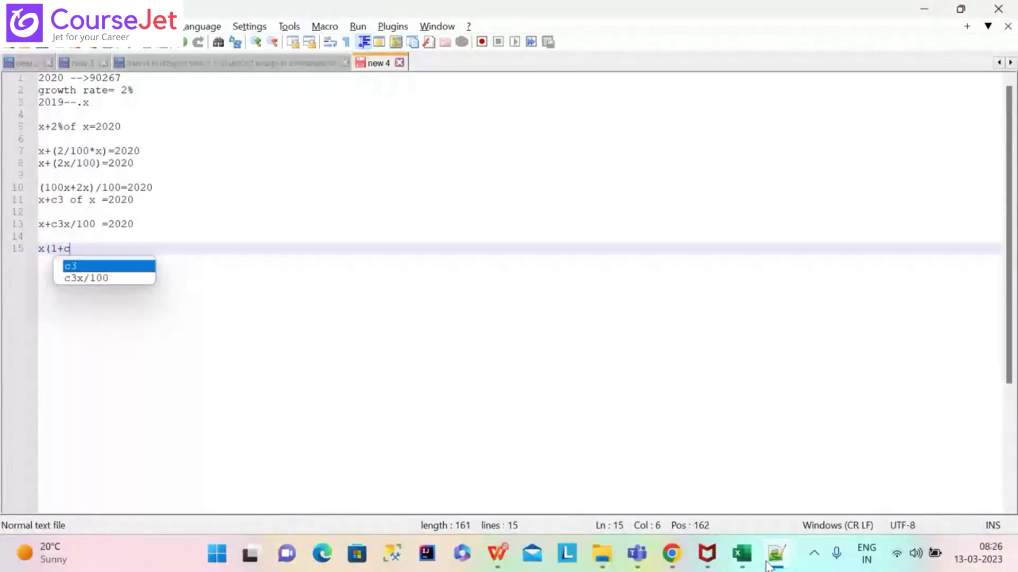
{"action": "type", "text": "3/10"}
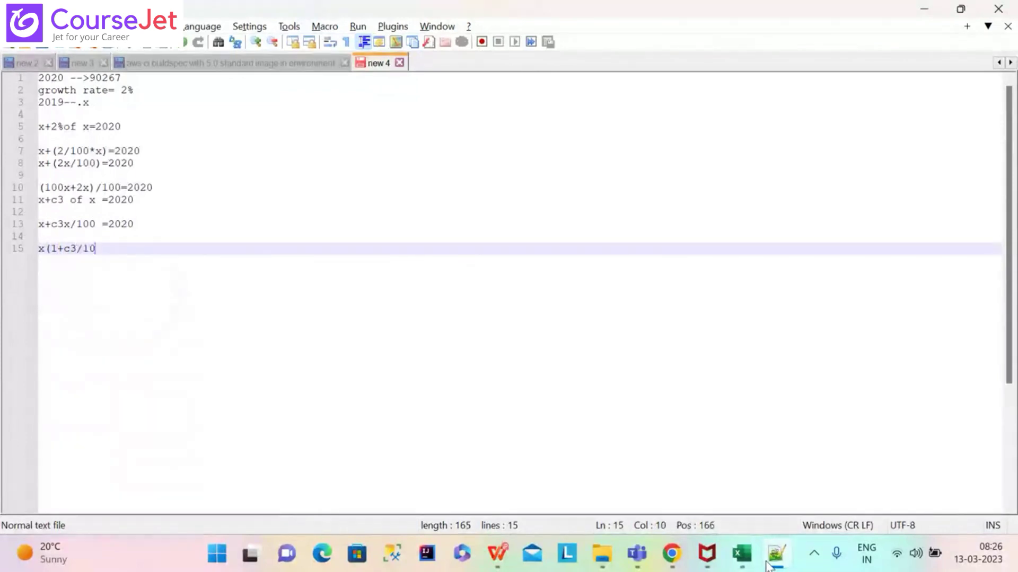
{"action": "type", "text": "0)=2020"}
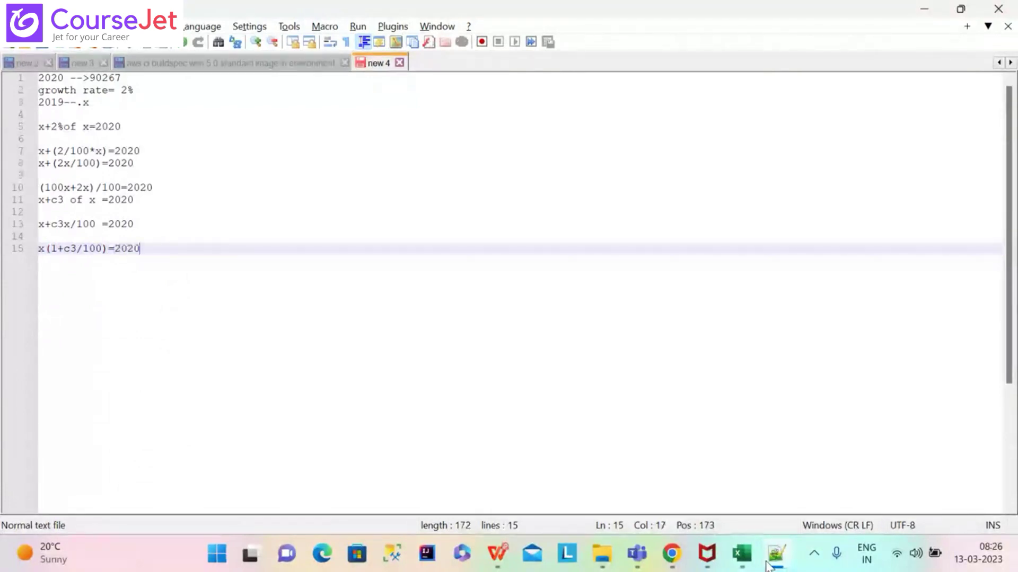
Start line 16 of the notes with "x= " and check the 2020 salary's cell reference in the Excel worksheet
{"action": "key", "text": "Return"}
{"action": "type", "text": "x"}
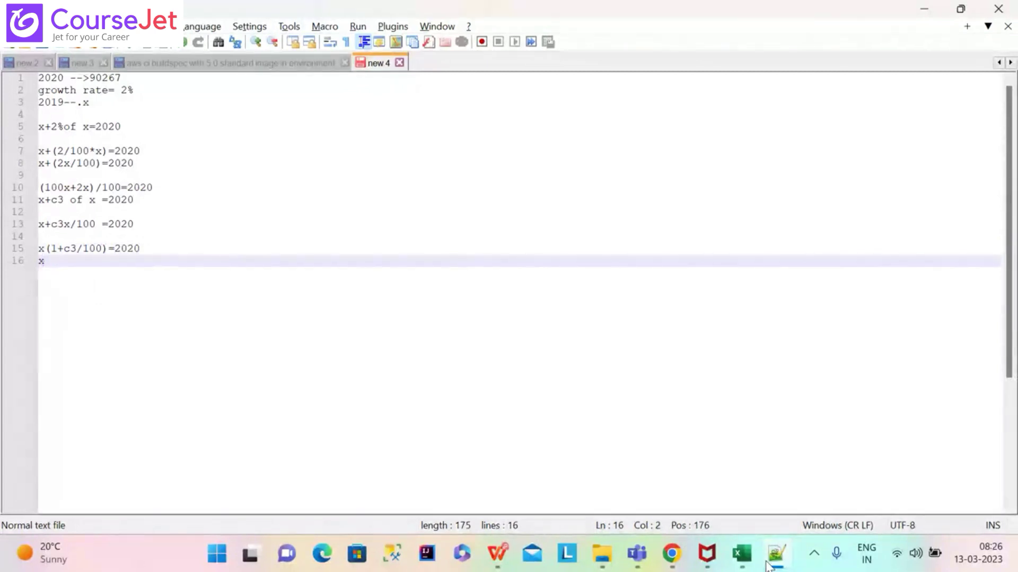
{"action": "type", "text": "= 202"}
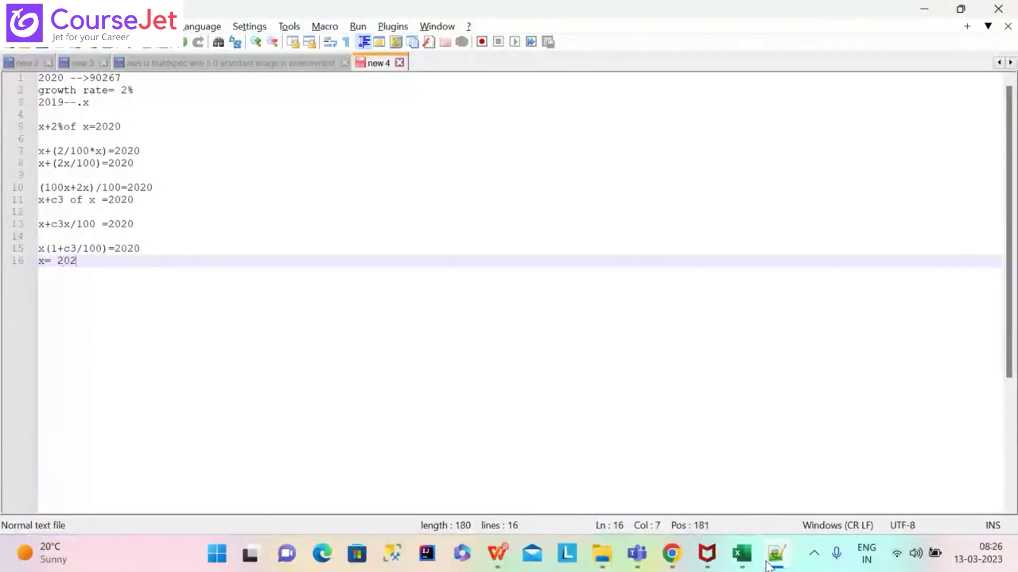
{"action": "key", "text": "BackSpace"}
{"action": "key", "text": "BackSpace"}
{"action": "key", "text": "BackSpace"}
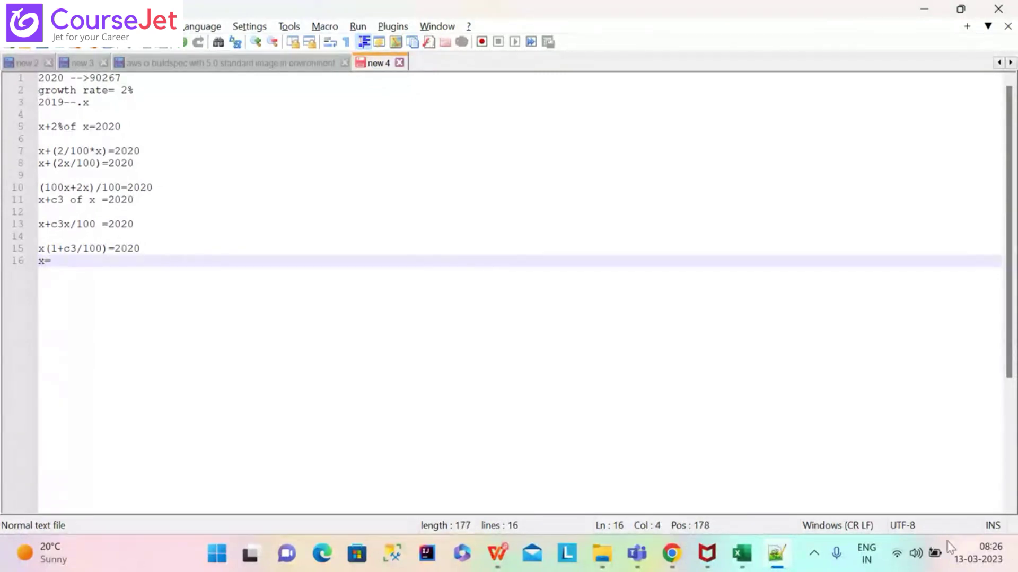
{"action": "left_click", "coordinate": [746, 558]}
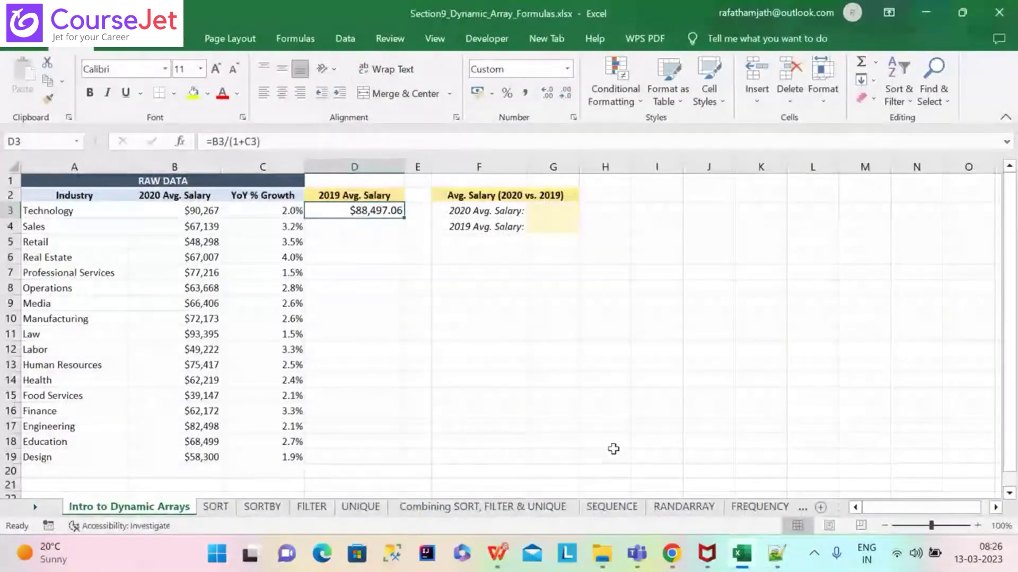
{"action": "mouse_move", "coordinate": [748, 561]}
{"action": "left_click", "coordinate": [780, 561]}
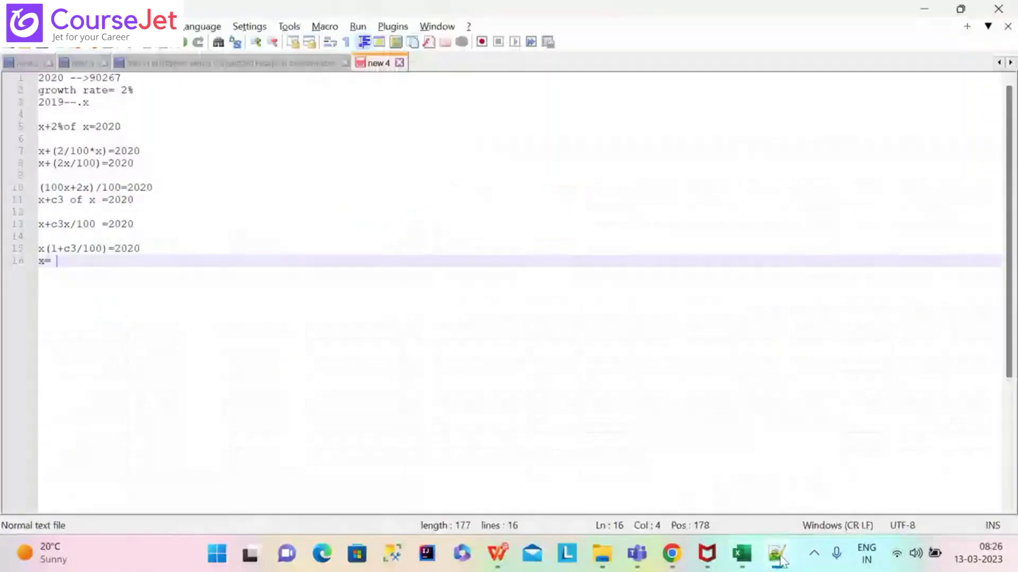
Complete line 16 of the notes as "x= b3/(1+c3/100)"
{"action": "type", "text": "b3"}
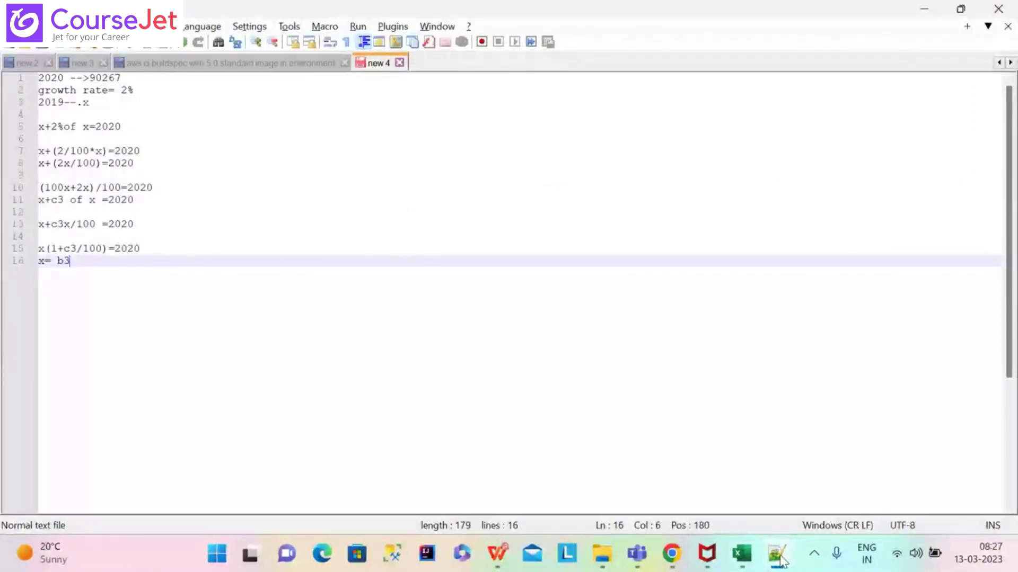
{"action": "type", "text": "/"}
{"action": "type", "text": ")("}
{"action": "key", "text": "BackSpace"}
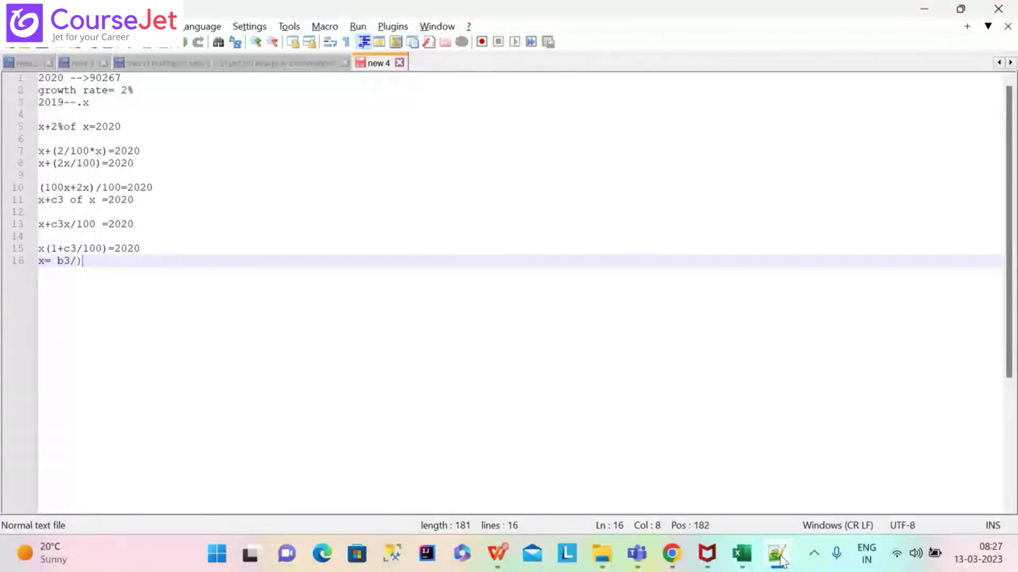
{"action": "key", "text": "BackSpace"}
{"action": "type", "text": "(1+c3/"}
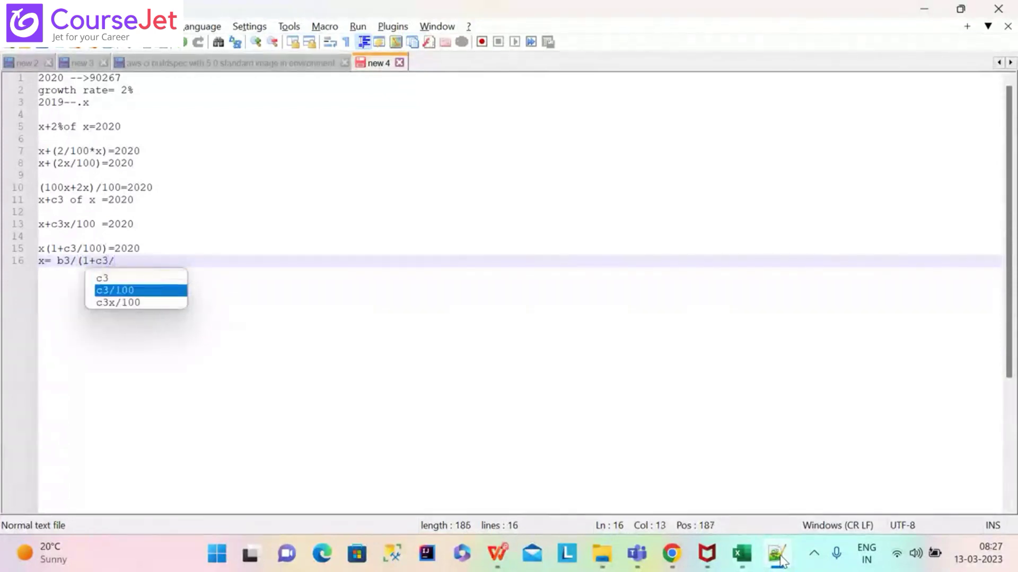
{"action": "type", "text": "100)"}
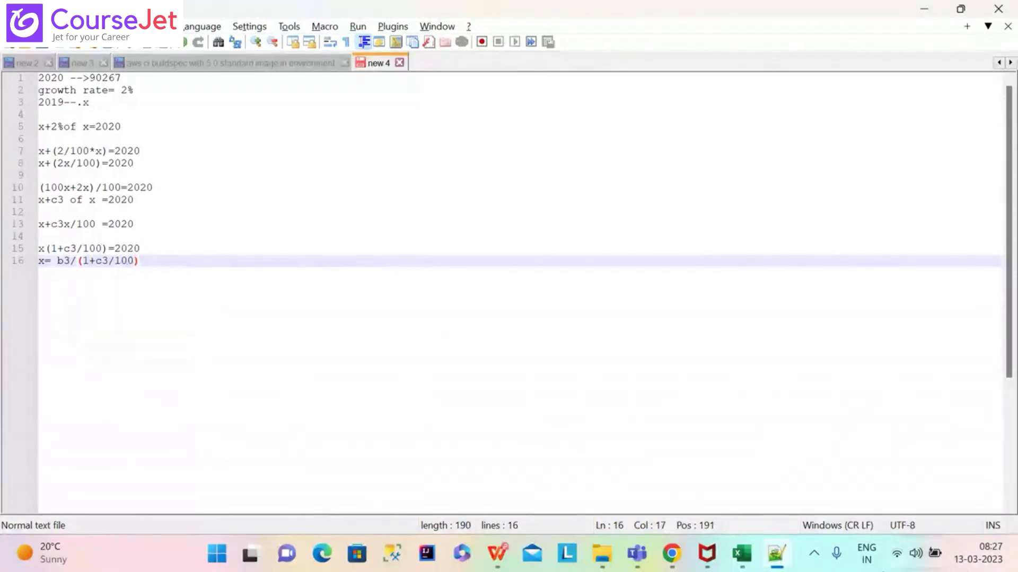
Compare the formula in cell D3 of the Excel worksheet with the expression derived in the Notepad++ notes
{"action": "left_click", "coordinate": [738, 565]}
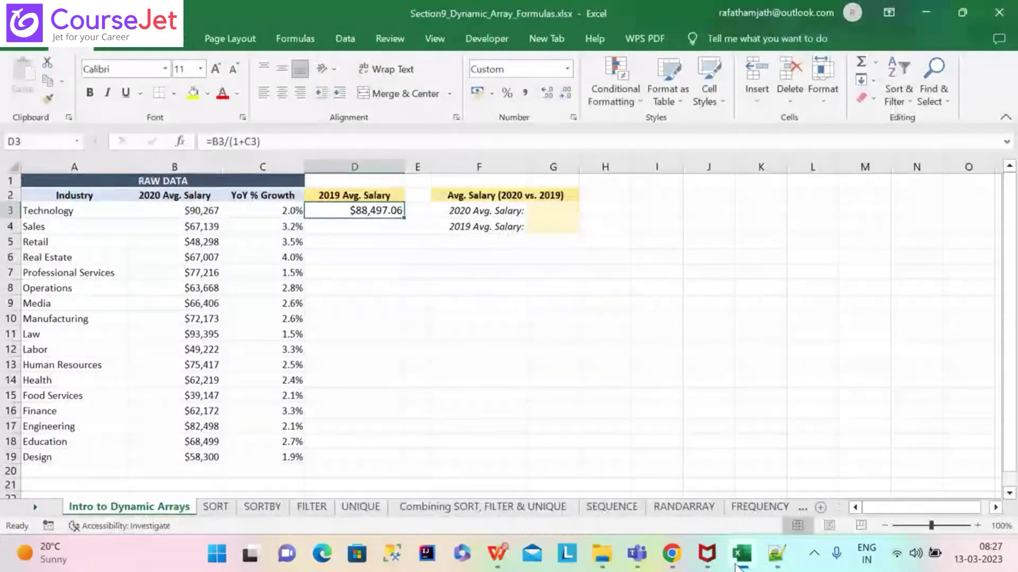
{"action": "left_click", "coordinate": [785, 564]}
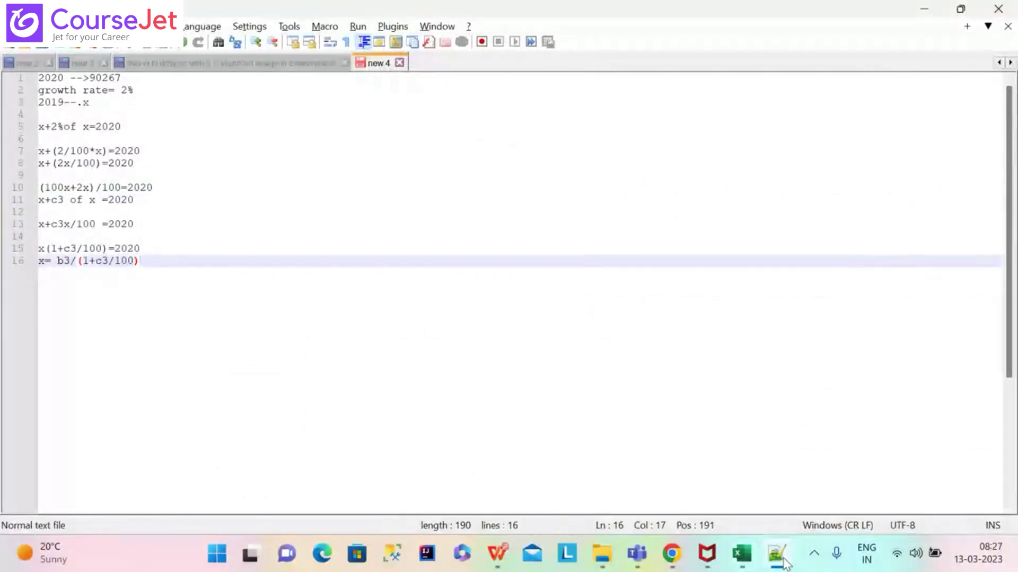
{"action": "mouse_move", "coordinate": [772, 561]}
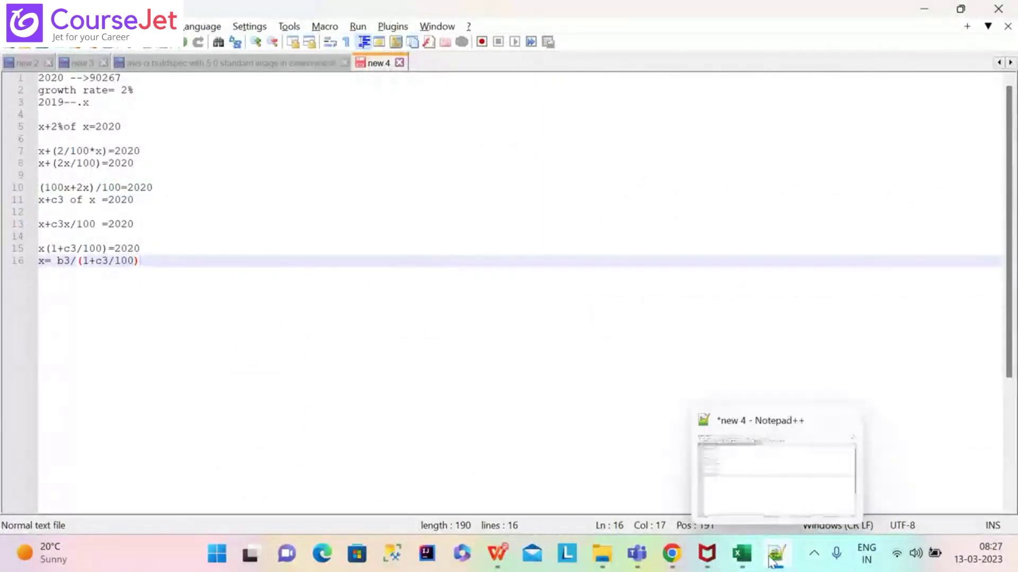
Switch to Excel, fill the D3 formula down through D19, and inspect the copied formulas in several cells
{"action": "left_click", "coordinate": [737, 561]}
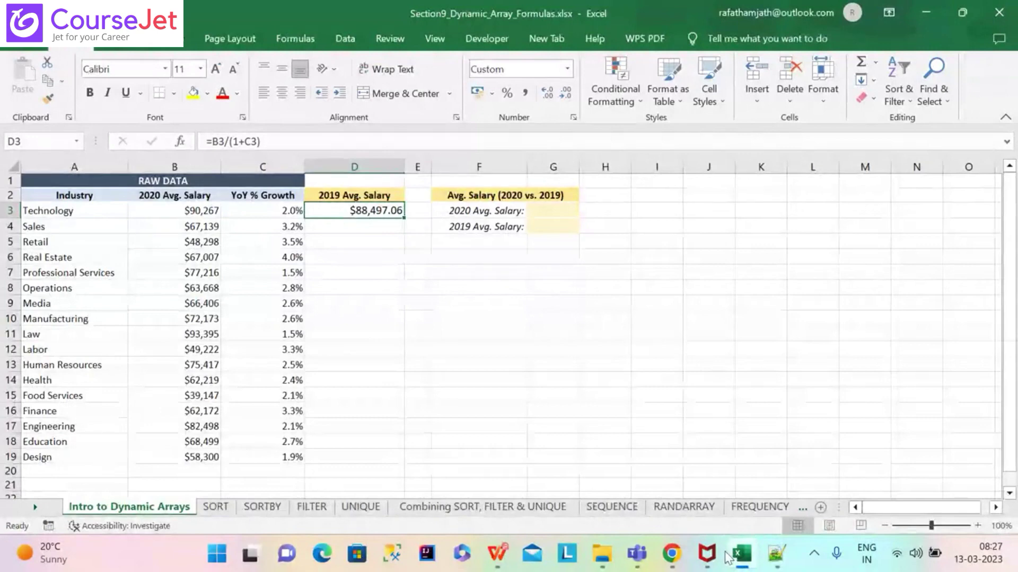
{"action": "double_click", "coordinate": [403, 218]}
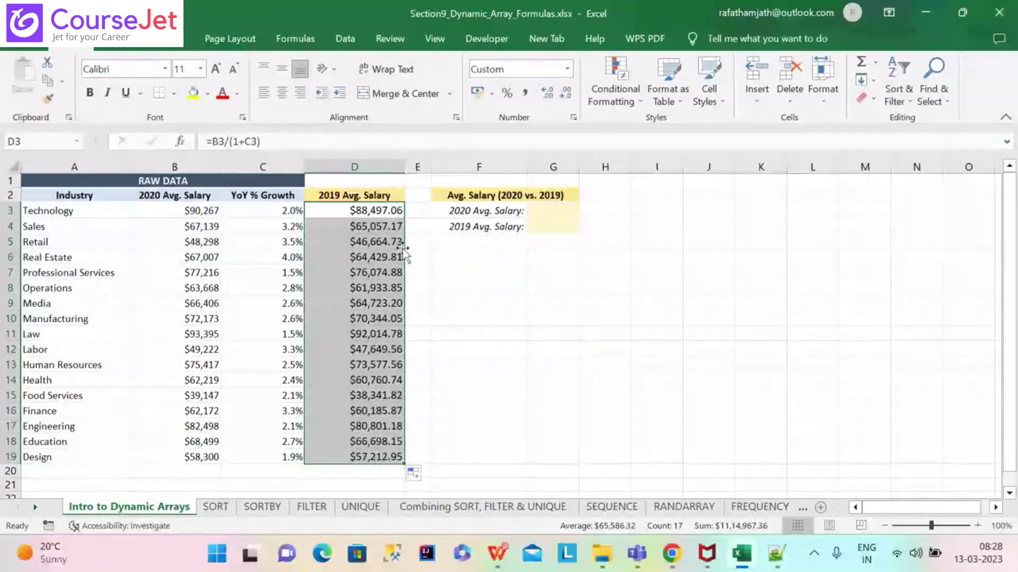
{"action": "left_click", "coordinate": [376, 409]}
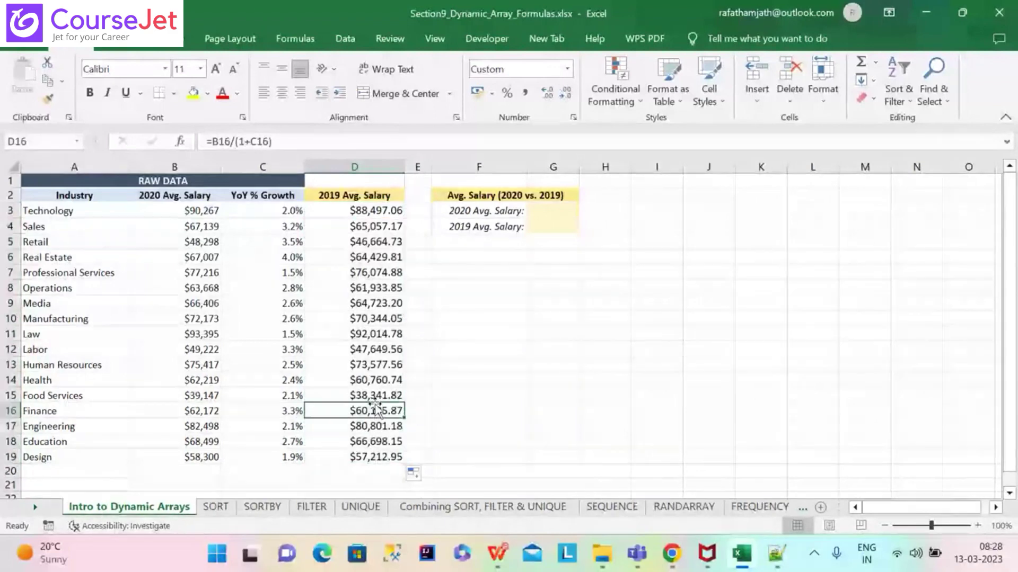
{"action": "key", "text": "Down"}
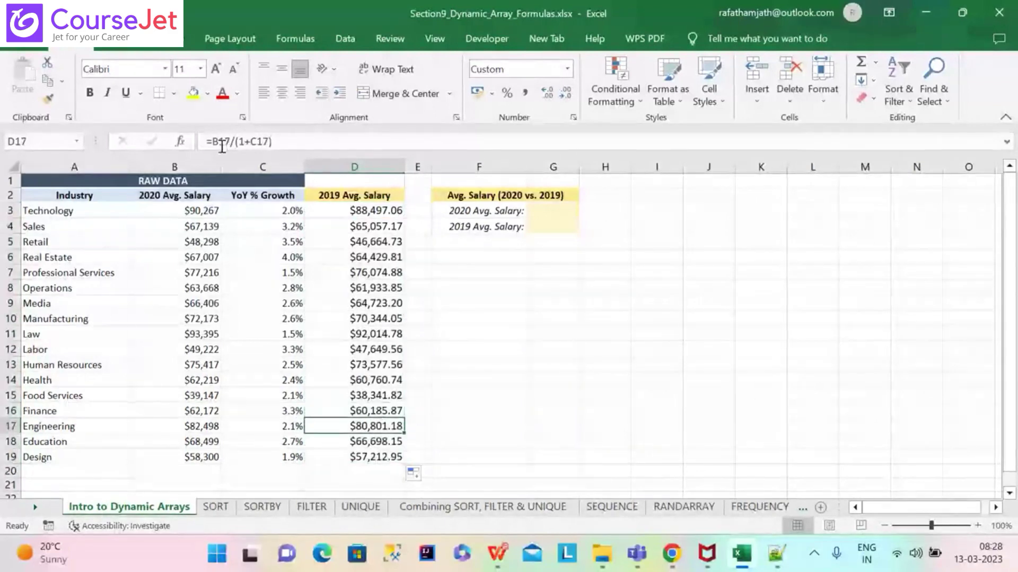
{"action": "left_click", "coordinate": [354, 407]}
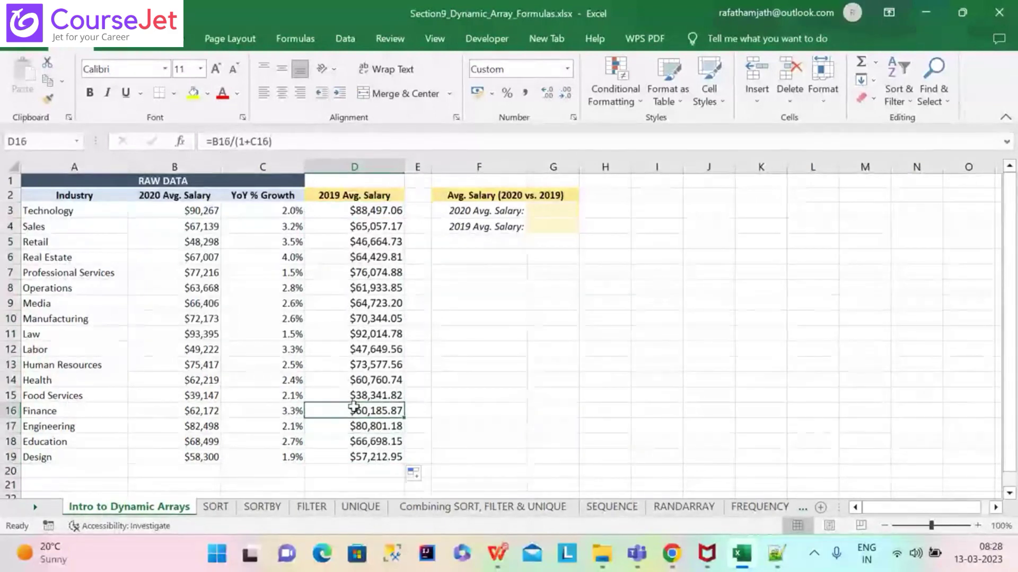
{"action": "left_click", "coordinate": [354, 377]}
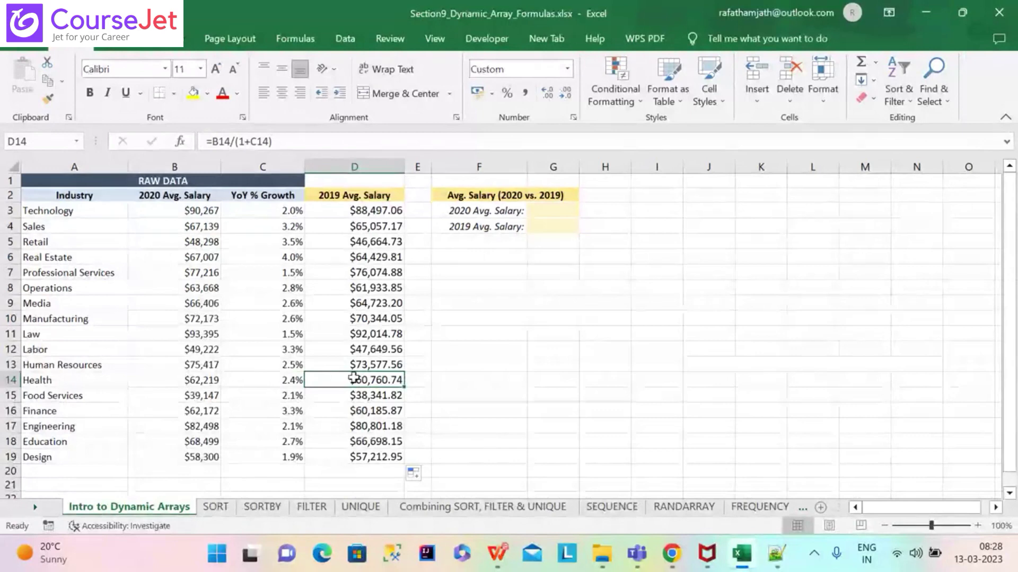
Clear the 2019 Avg. Salary formulas from D3 and from D4:D19
{"action": "left_click", "coordinate": [383, 214]}
{"action": "key", "text": "Delete"}
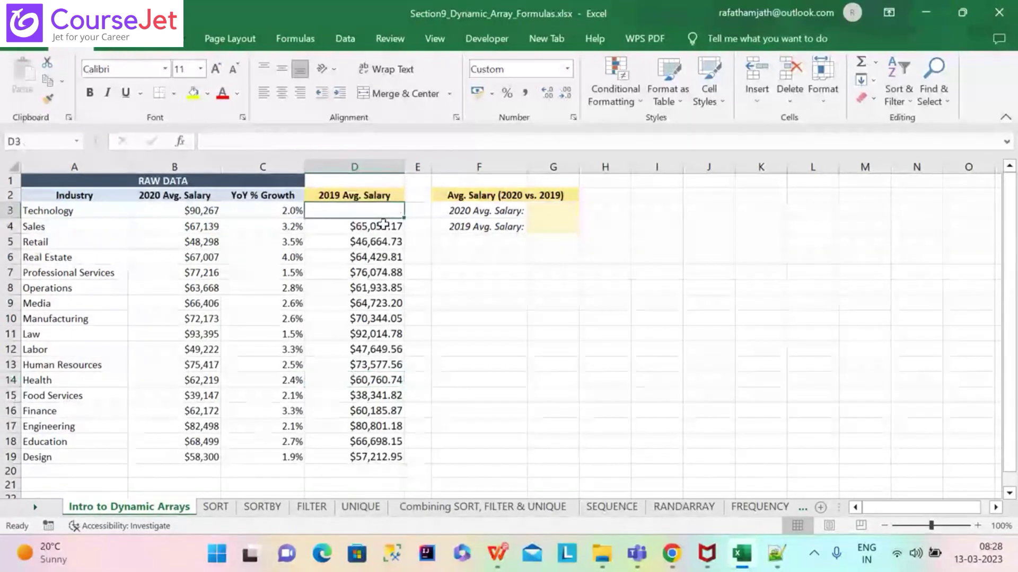
{"action": "left_click", "coordinate": [383, 223]}
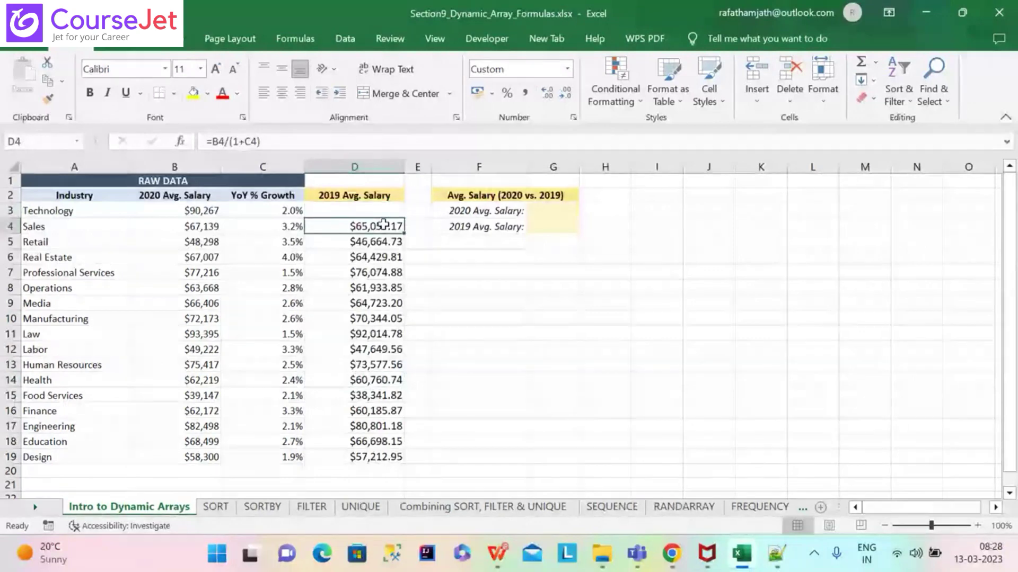
{"action": "key", "text": "ctrl+shift+Down"}
{"action": "key", "text": "Delete"}
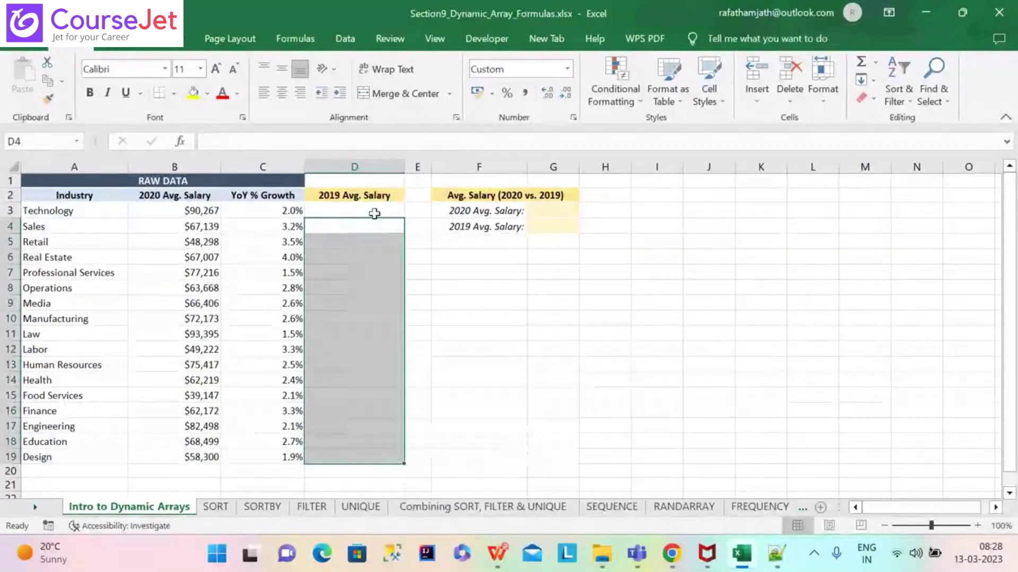
Begin a formula in D3 that references the whole 2020 salary range, =B3:B19
{"action": "left_click", "coordinate": [375, 213]}
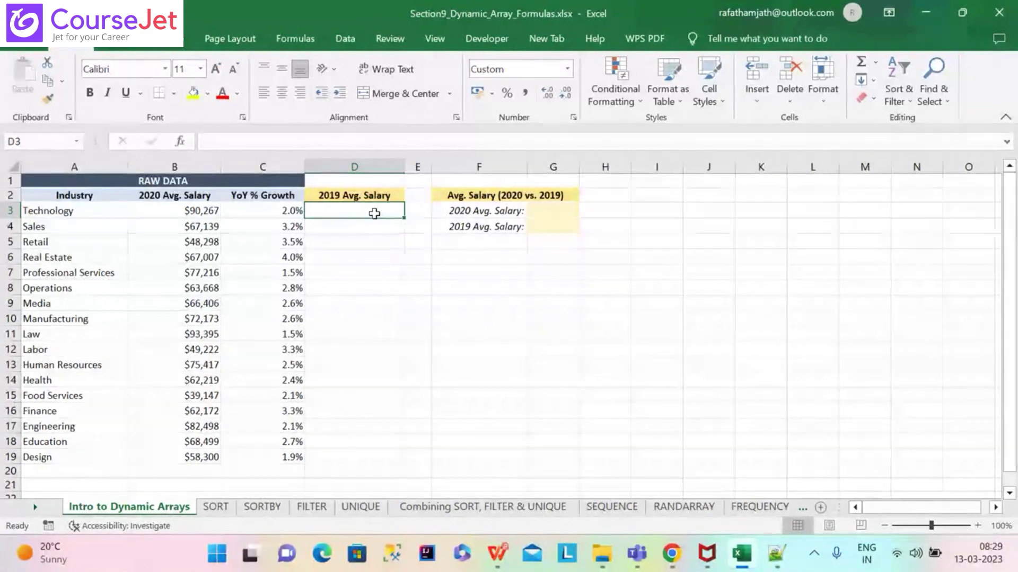
{"action": "left_click", "coordinate": [191, 211]}
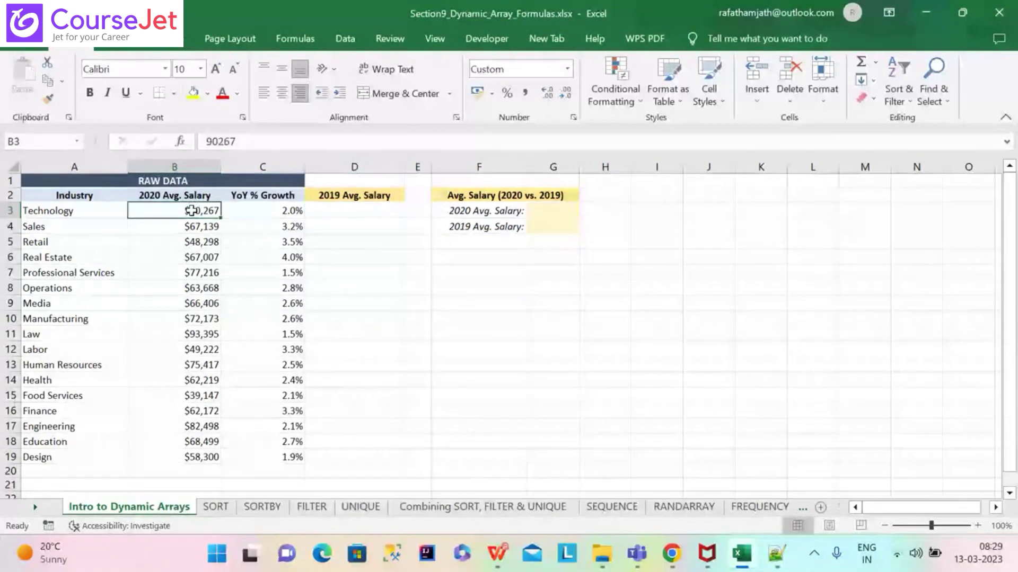
{"action": "key", "text": "ctrl+shift+Down"}
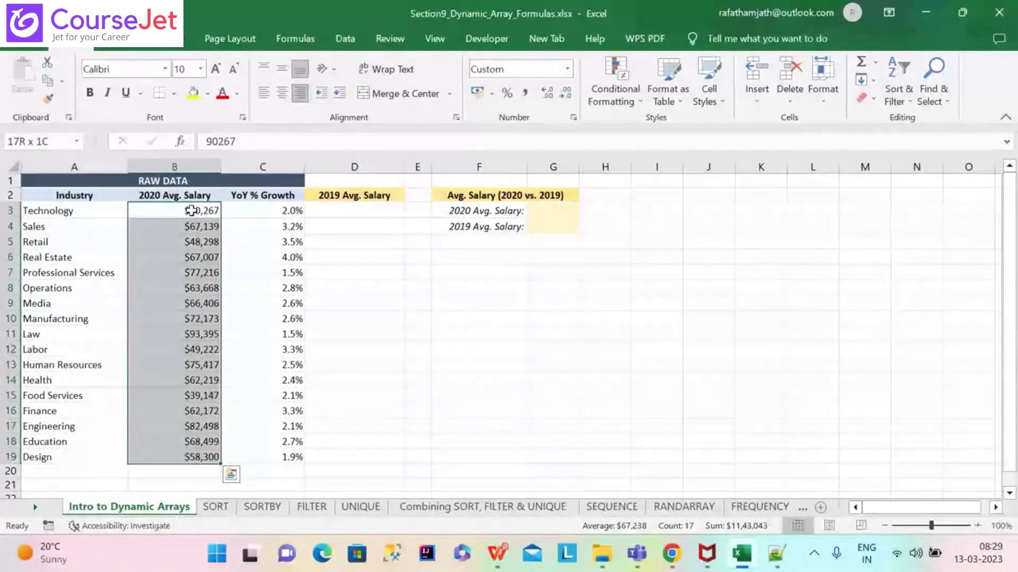
{"action": "left_click", "coordinate": [332, 213]}
{"action": "type", "text": "="}
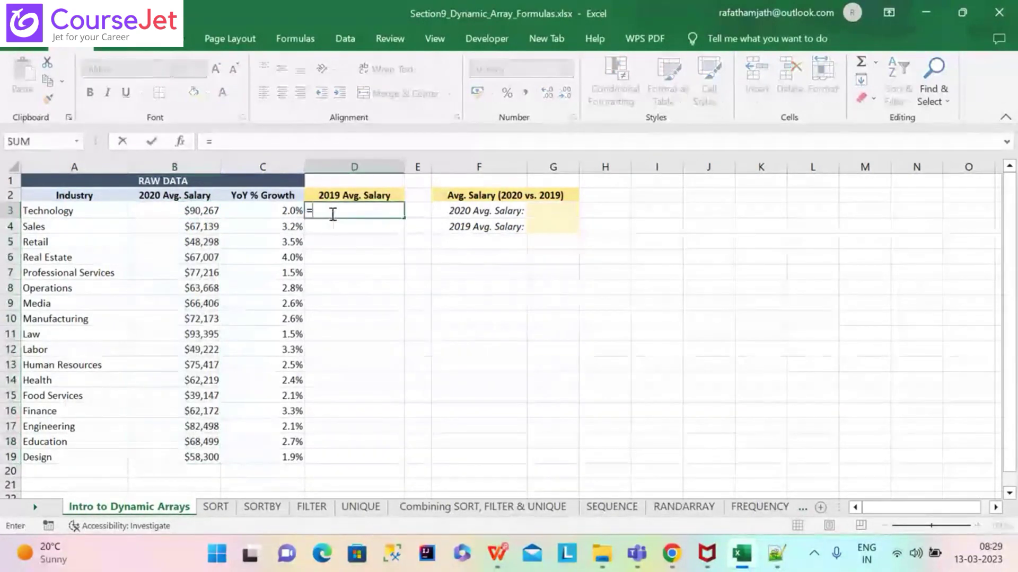
{"action": "left_click", "coordinate": [204, 210]}
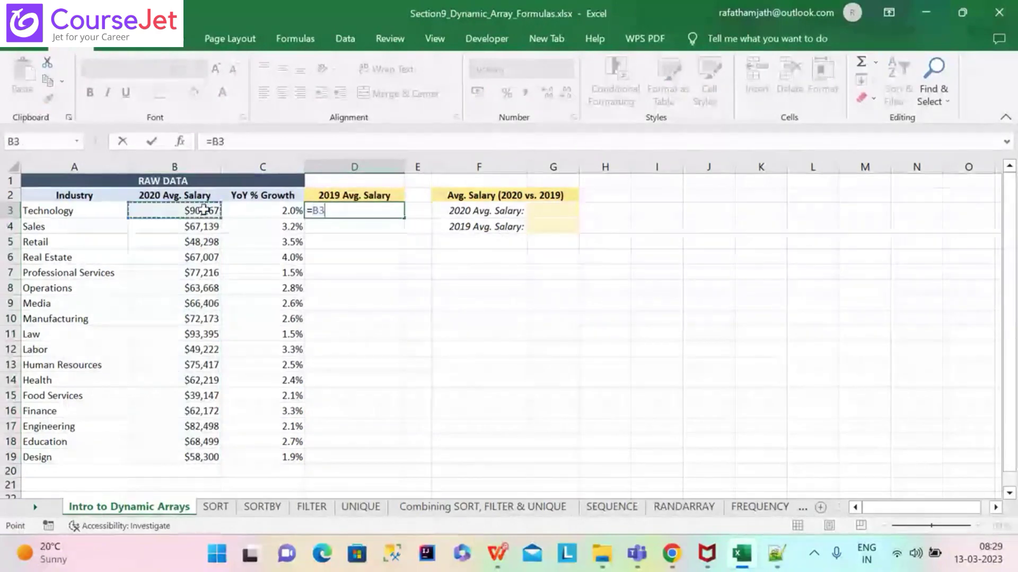
{"action": "key", "text": "ctrl+shift+Down"}
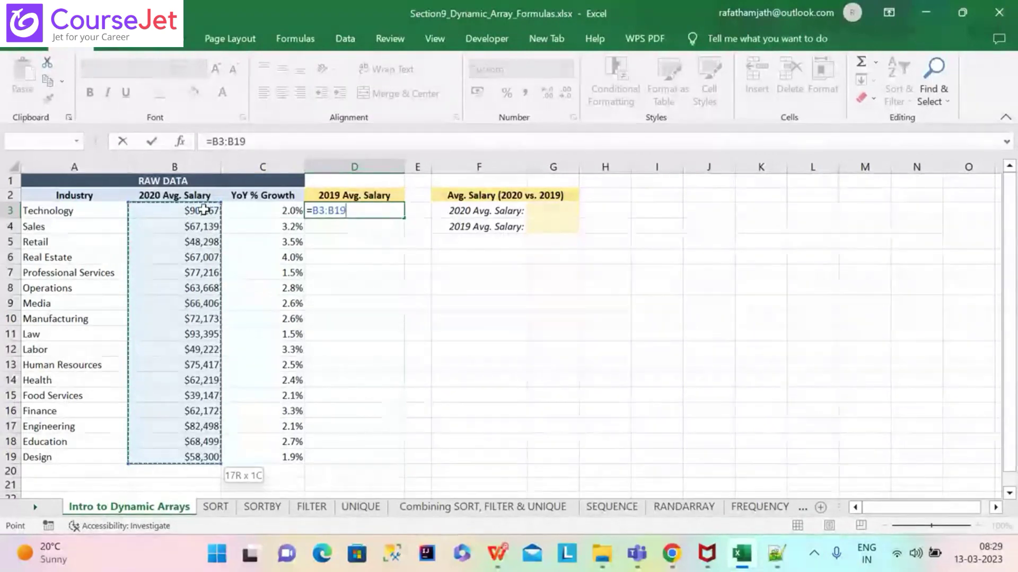
Divide the salary range by one plus the growth range and enter the formula =B3:B19/(1+C3:C19) in D3
{"action": "type", "text": "/("}
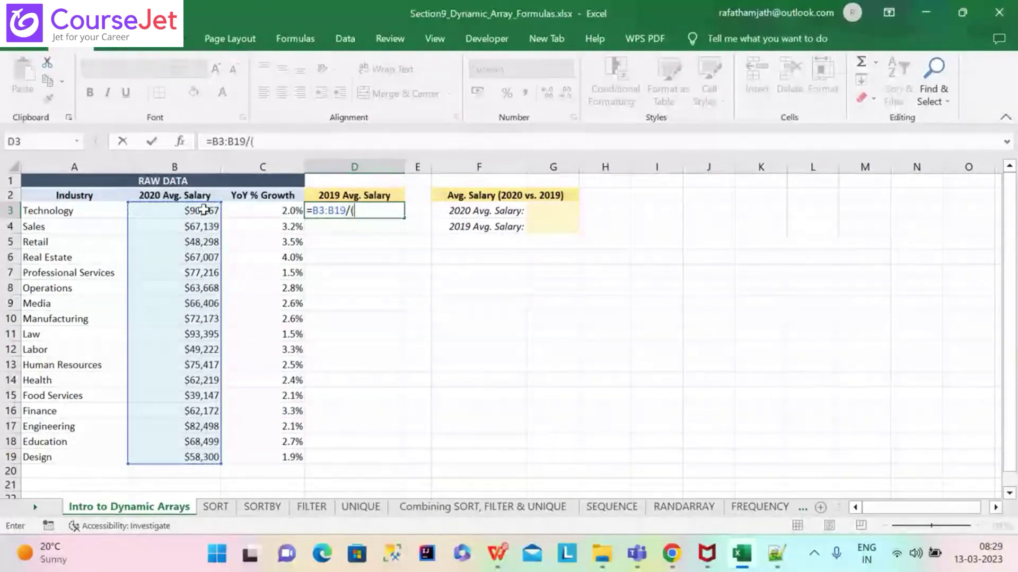
{"action": "type", "text": "1+"}
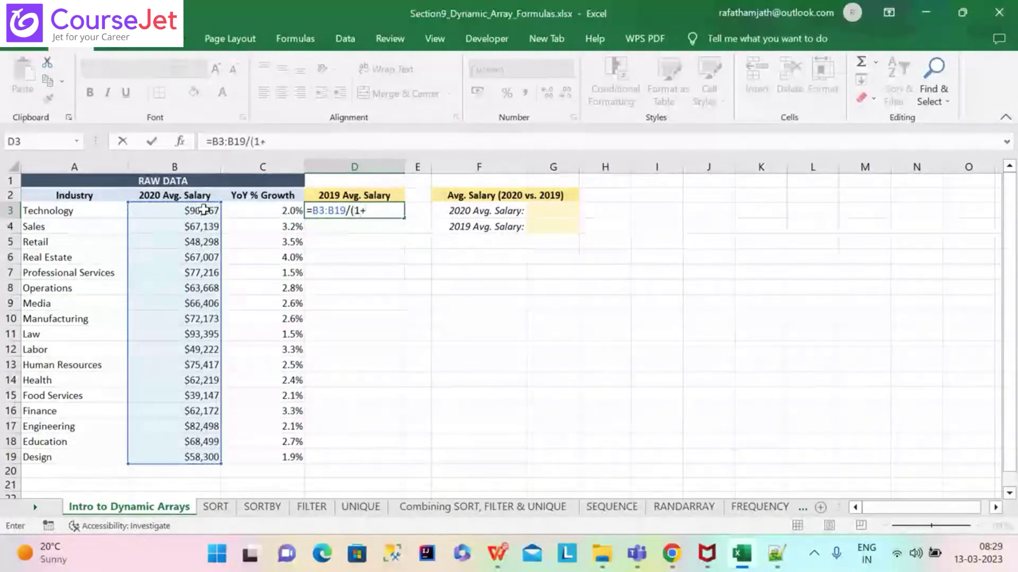
{"action": "left_click", "coordinate": [249, 214]}
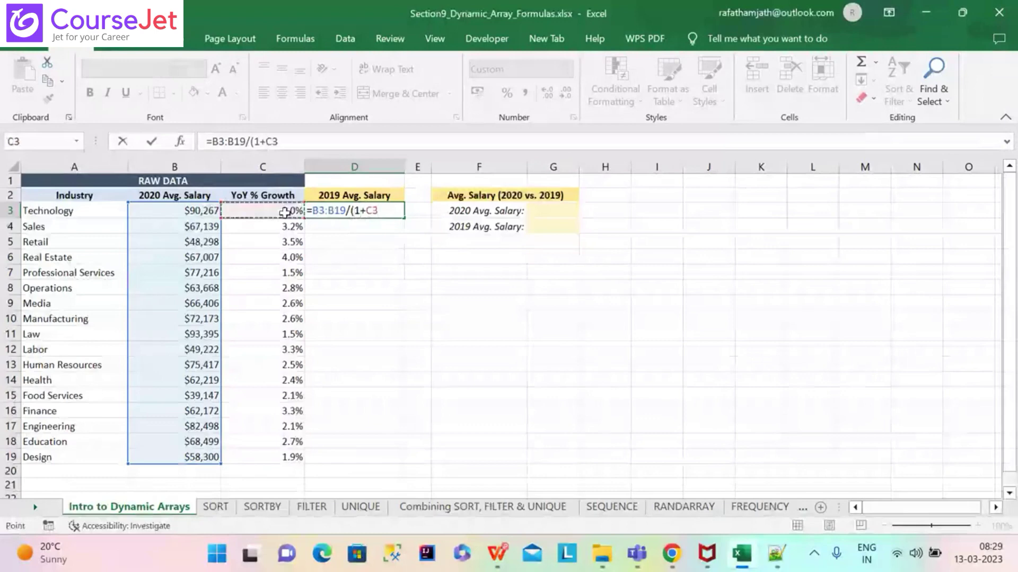
{"action": "key", "text": "ctrl+shift+Down"}
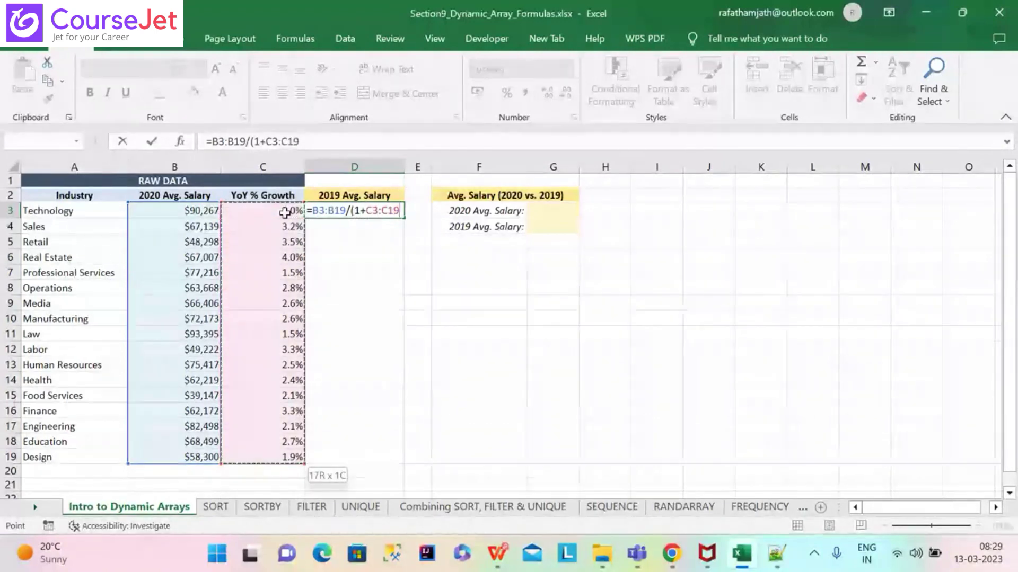
{"action": "type", "text": ")"}
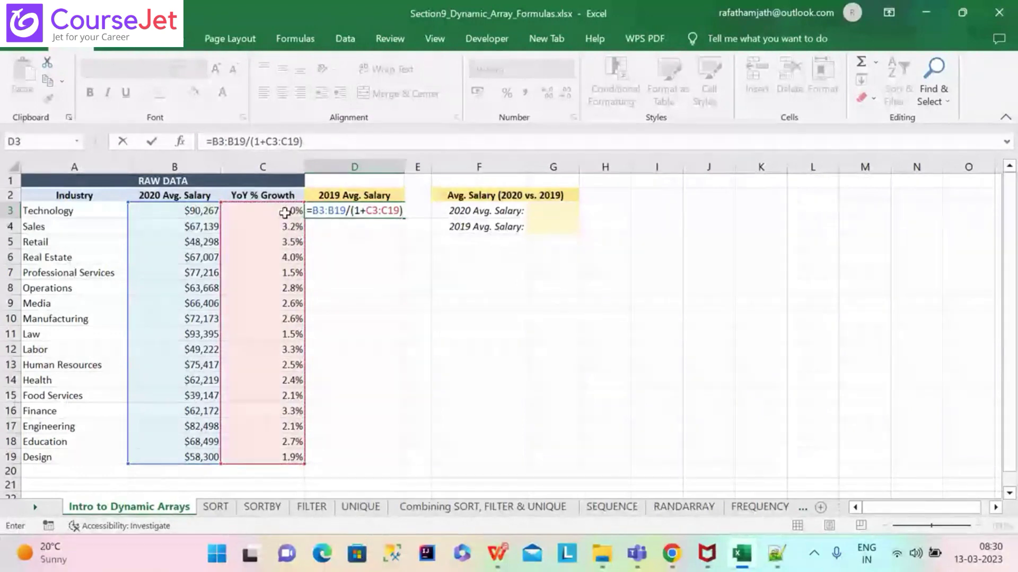
{"action": "key", "text": "Return"}
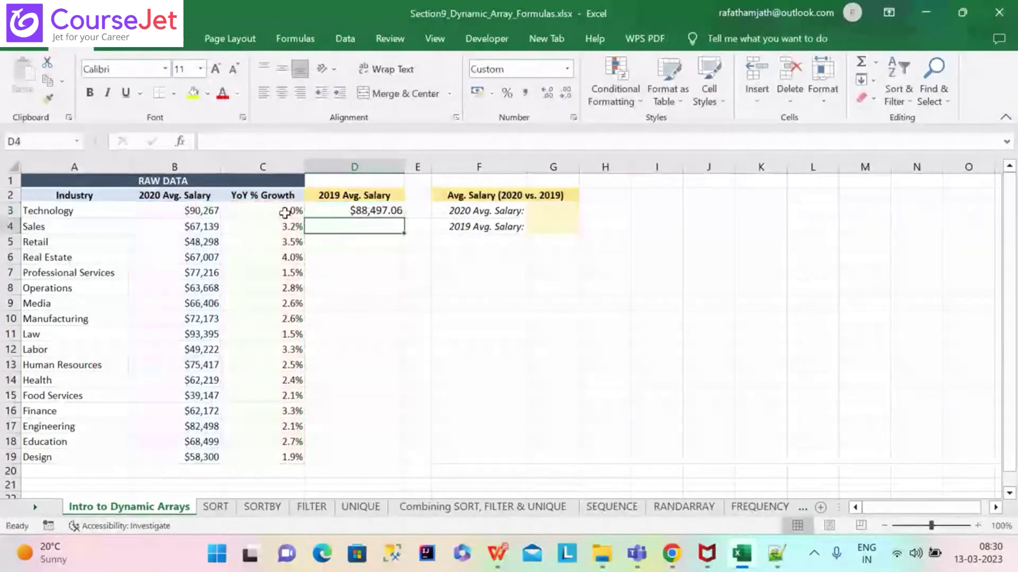
Fill the D3 range formula down through D19 and reselect D3 to check its formula
{"action": "left_click", "coordinate": [353, 209]}
{"action": "double_click", "coordinate": [405, 218]}
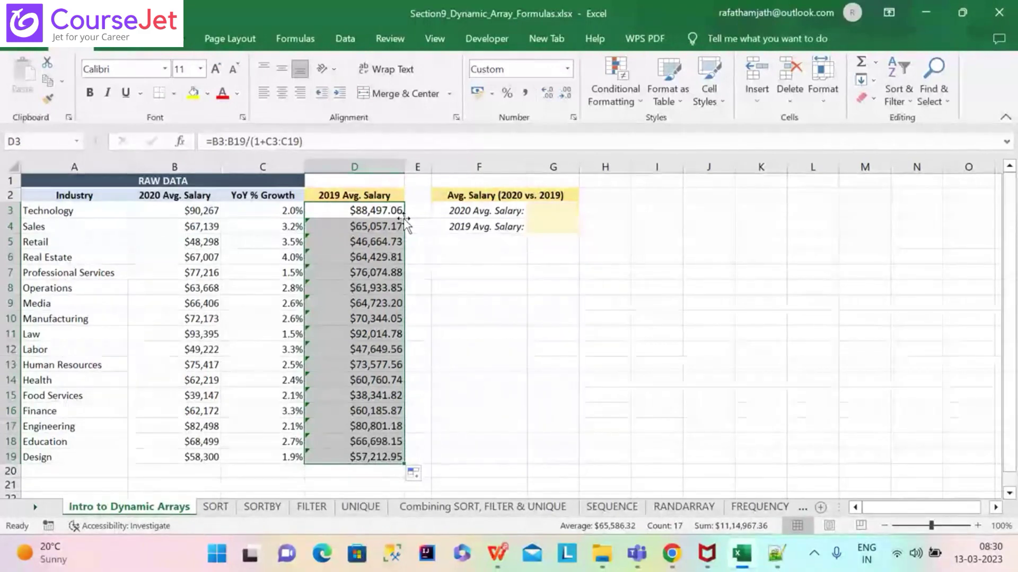
{"action": "left_click", "coordinate": [377, 212]}
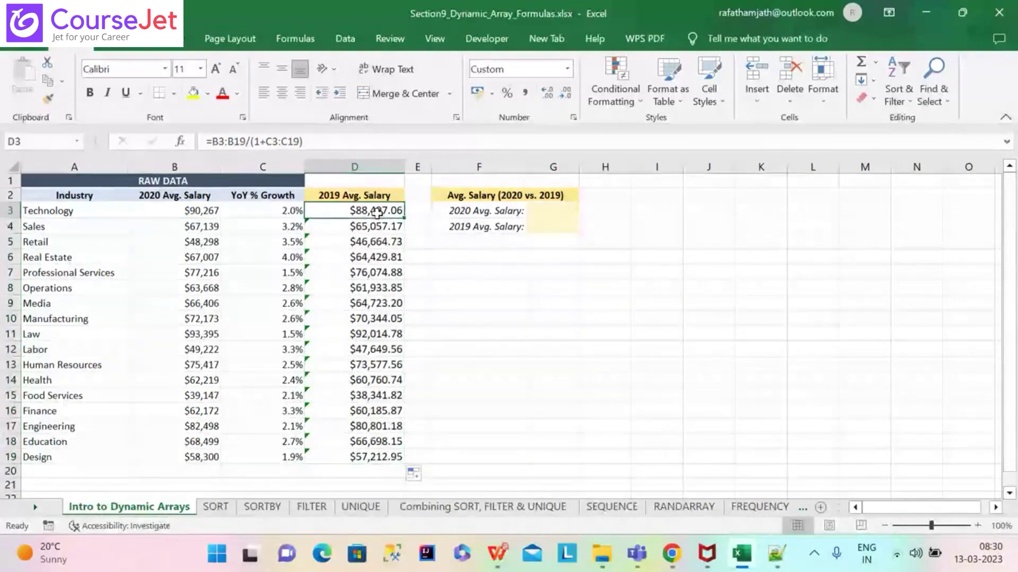
Clear the 2019 Avg. Salary formulas from D3:D19 and start a new formula in D3
{"action": "key", "text": "shift+Right"}
{"action": "key", "text": "shift+Left"}
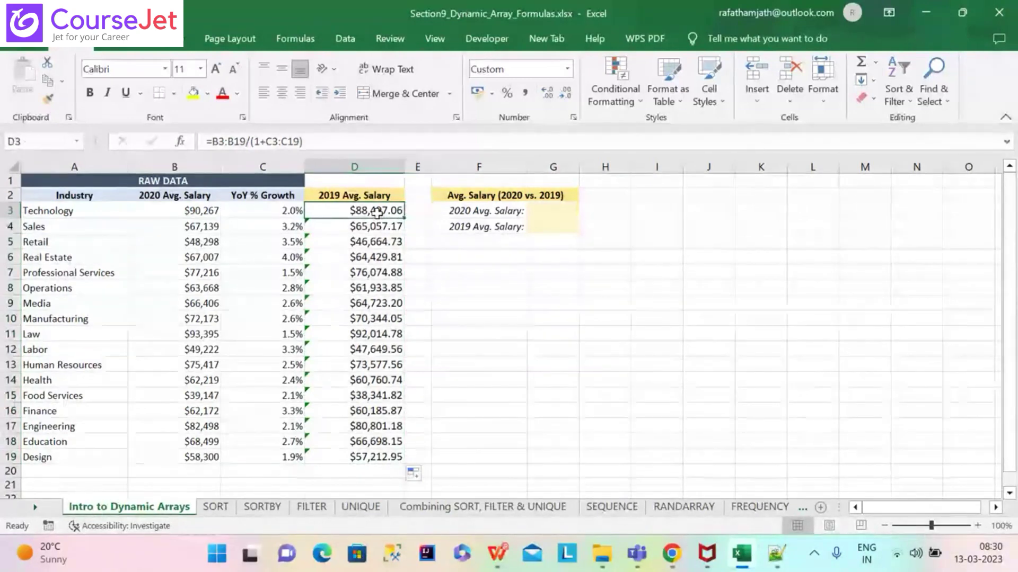
{"action": "key", "text": "ctrl+shift+Down"}
{"action": "key", "text": "Delete"}
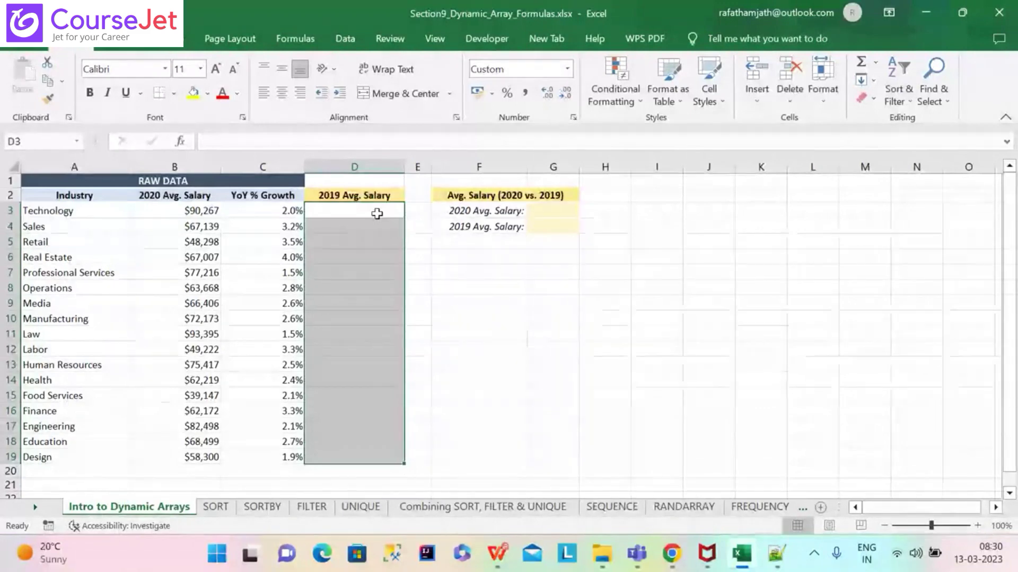
{"action": "left_click", "coordinate": [377, 213]}
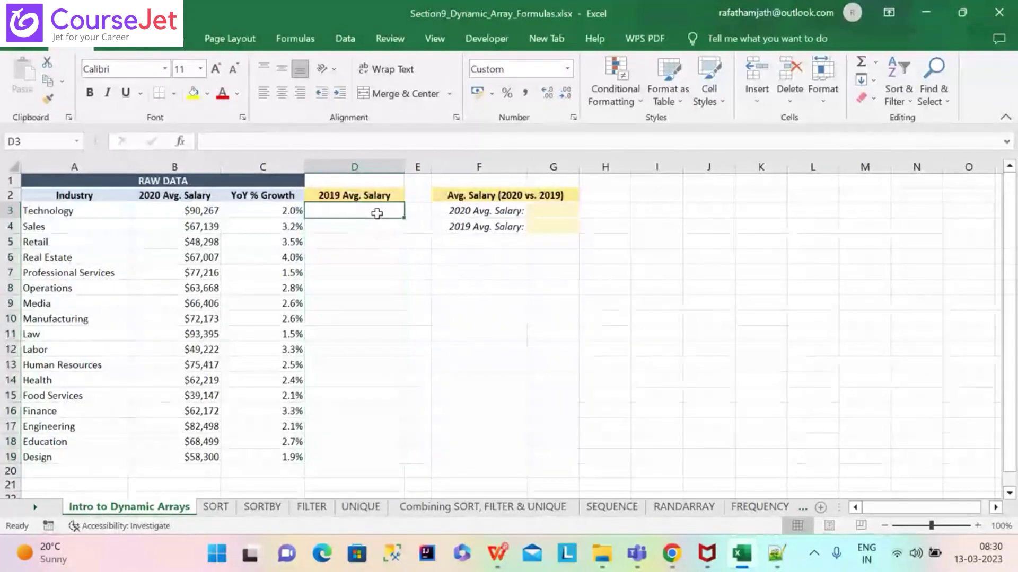
{"action": "type", "text": "="}
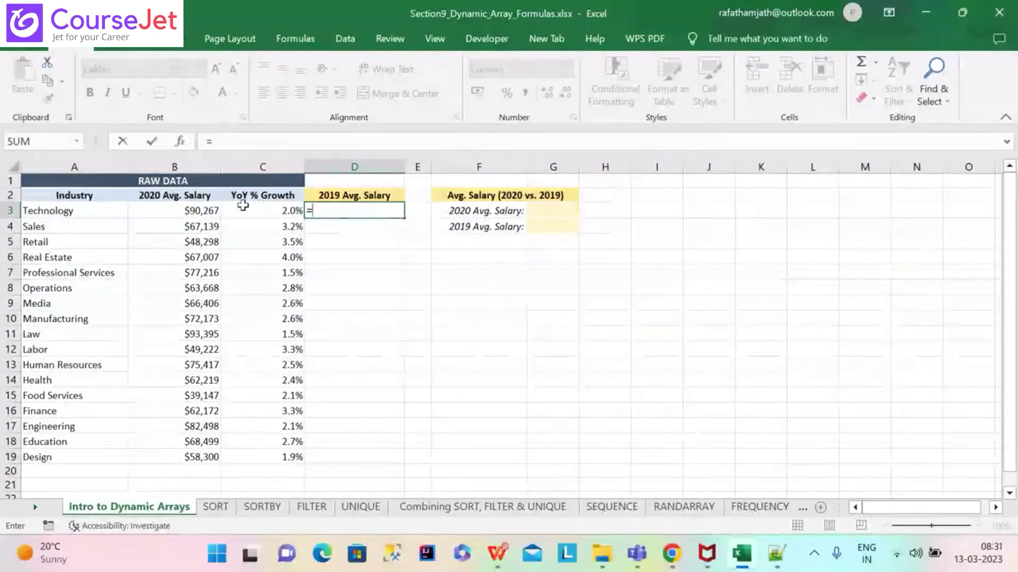
{"action": "left_click", "coordinate": [217, 211]}
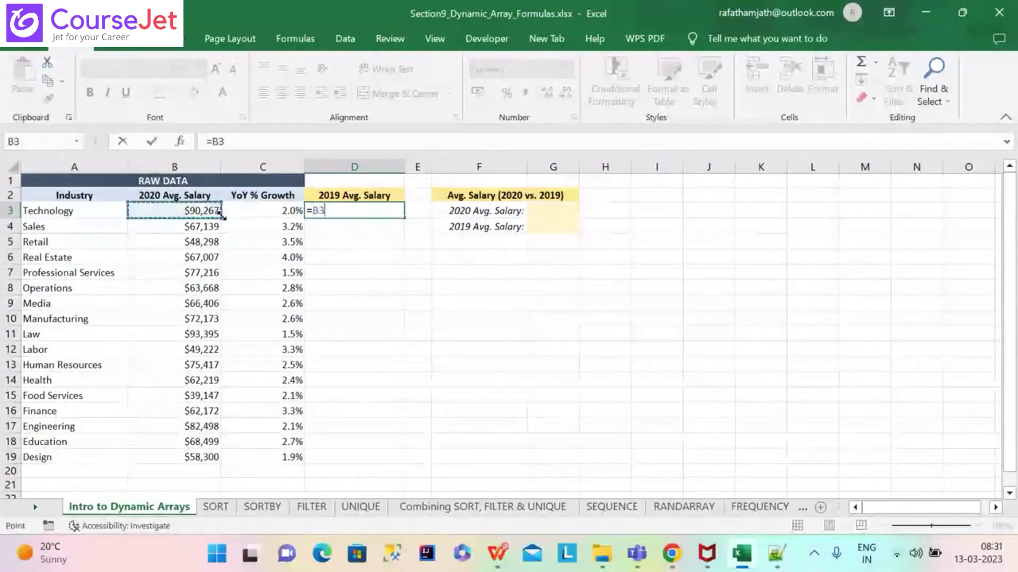
{"action": "mouse_move", "coordinate": [220, 219]}
{"action": "left_mouse_down"}
{"action": "mouse_move", "coordinate": [208, 235]}
{"action": "mouse_move", "coordinate": [207, 219]}
{"action": "left_mouse_up"}
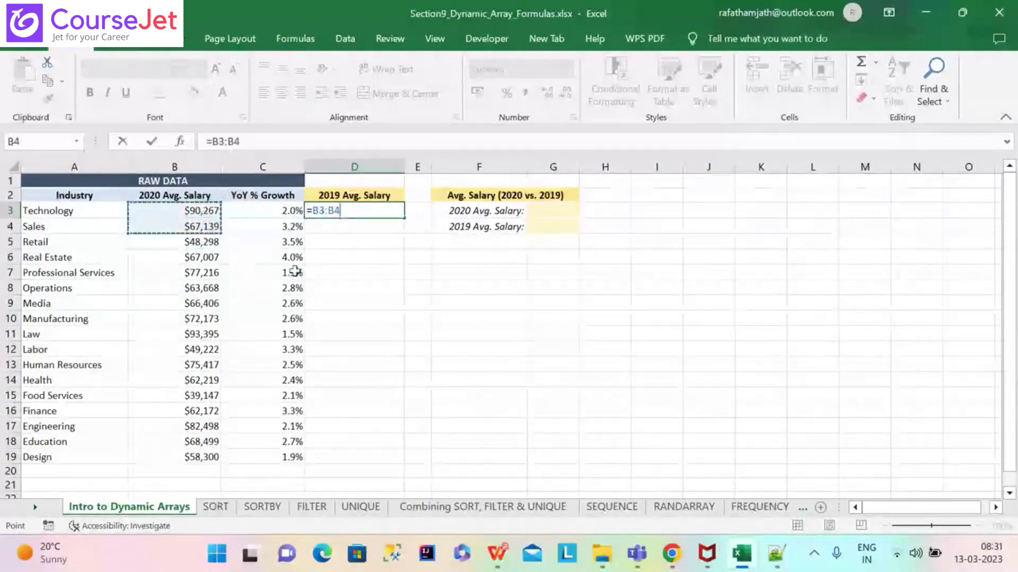
{"action": "left_click", "coordinate": [381, 320]}
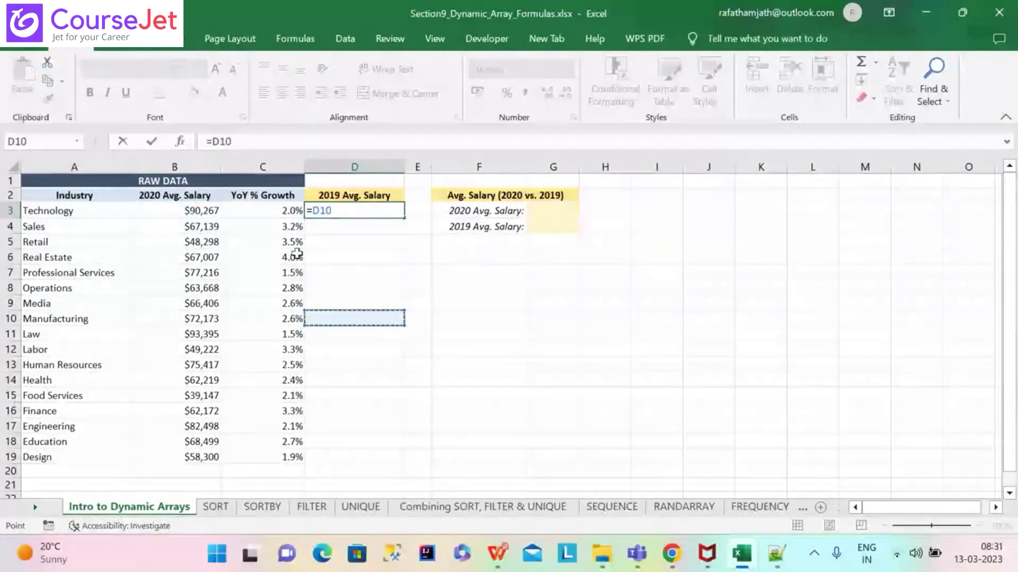
{"action": "key", "text": "BackSpace"}
{"action": "key", "text": "BackSpace"}
{"action": "key", "text": "BackSpace"}
Build the start of the D3 formula as =B3:B19/(1+ so it references the whole 2020 salary range
{"action": "left_click", "coordinate": [206, 212]}
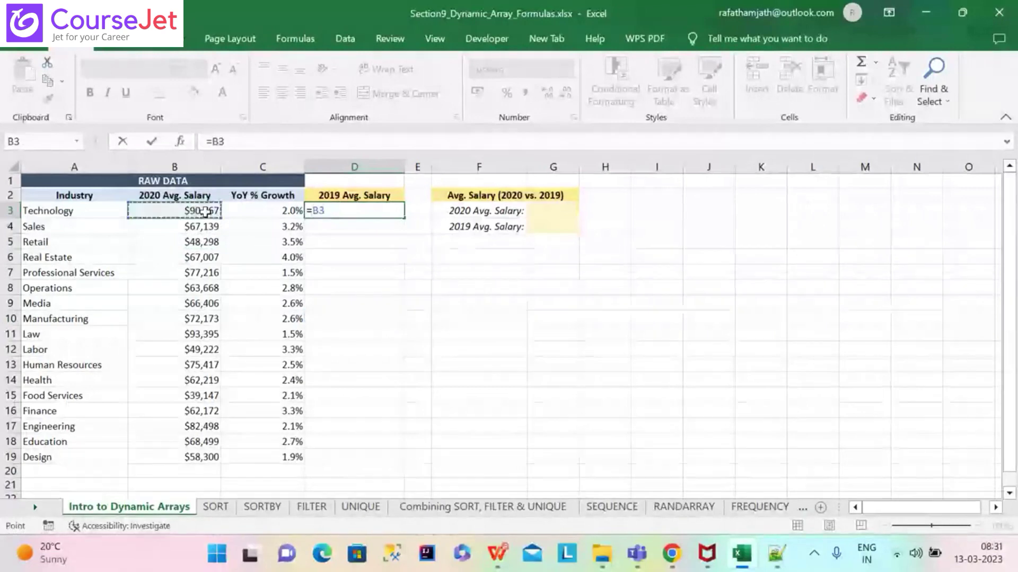
{"action": "left_click_drag", "start_coordinate": [220, 214], "coordinate": [212, 469]}
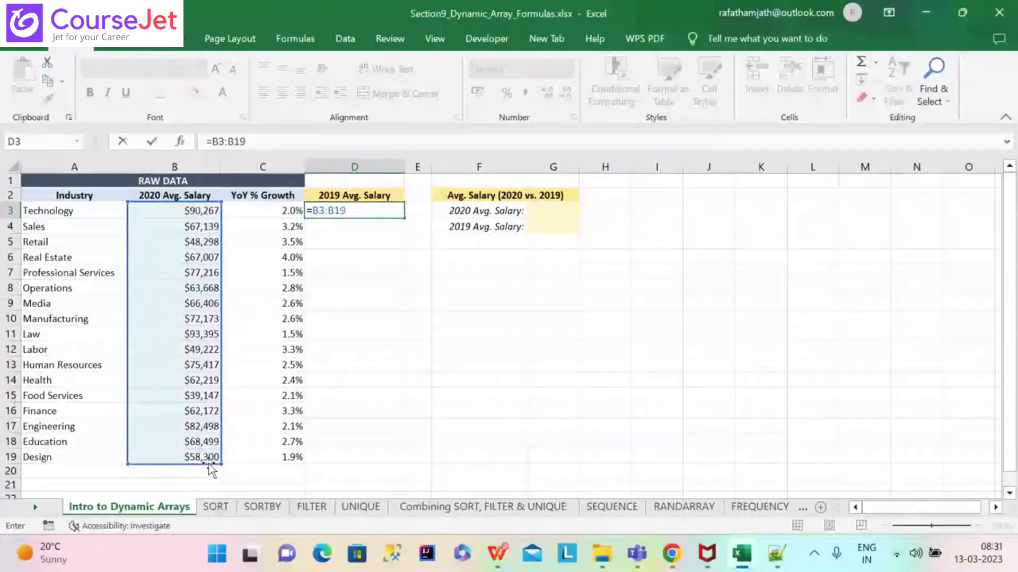
{"action": "type", "text": "/("}
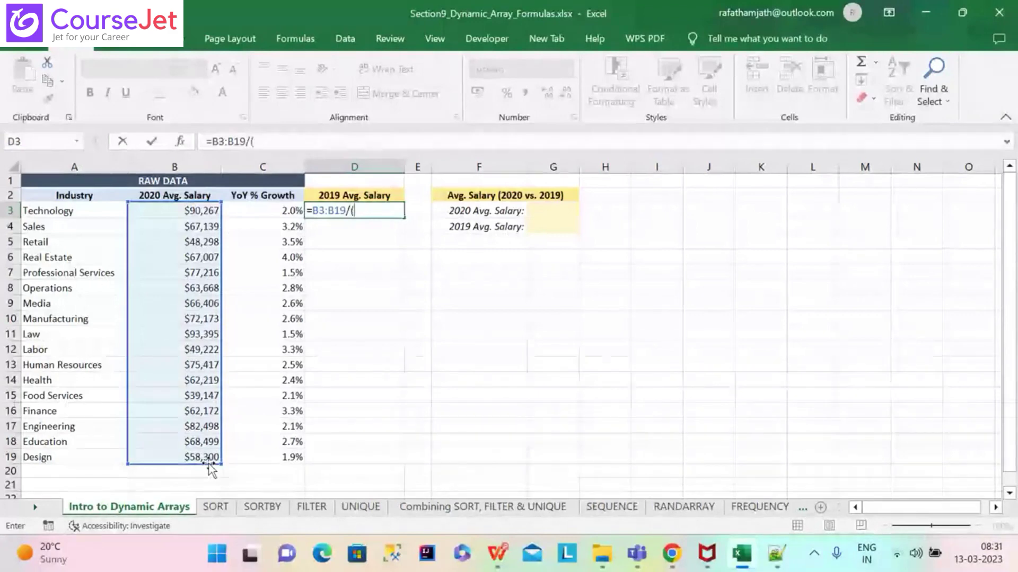
{"action": "type", "text": "1"}
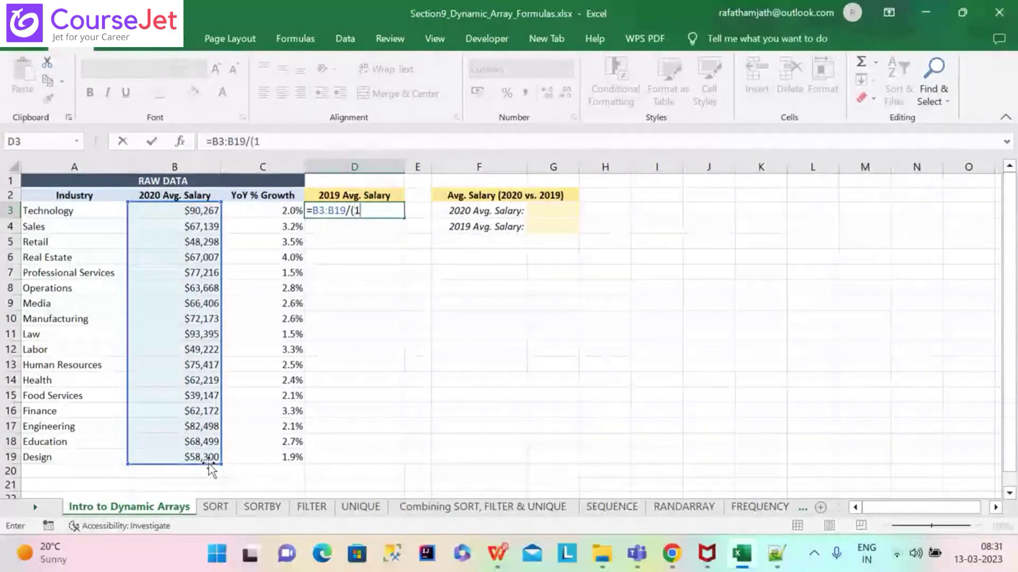
{"action": "type", "text": "+"}
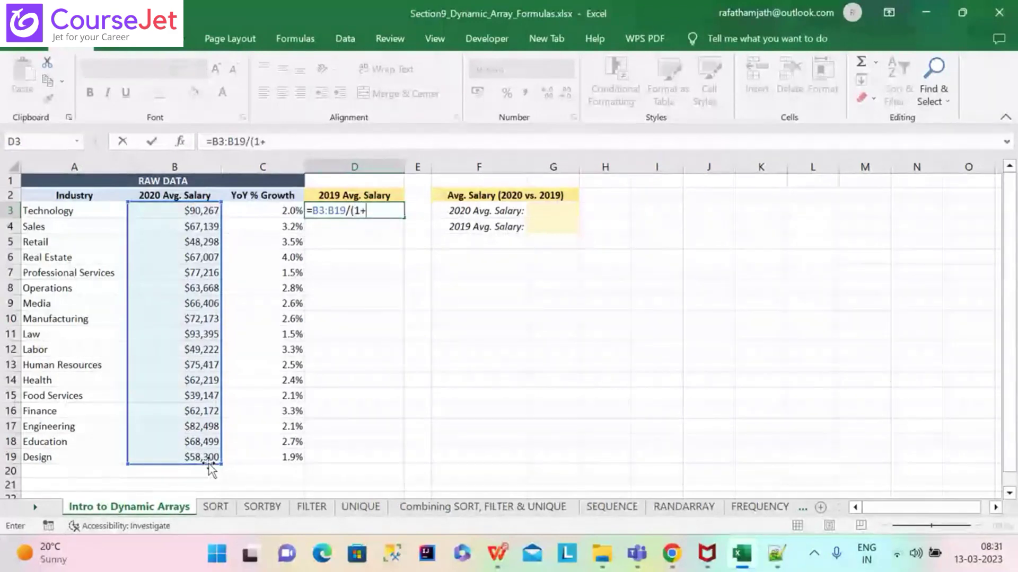
{"action": "left_click", "coordinate": [277, 217]}
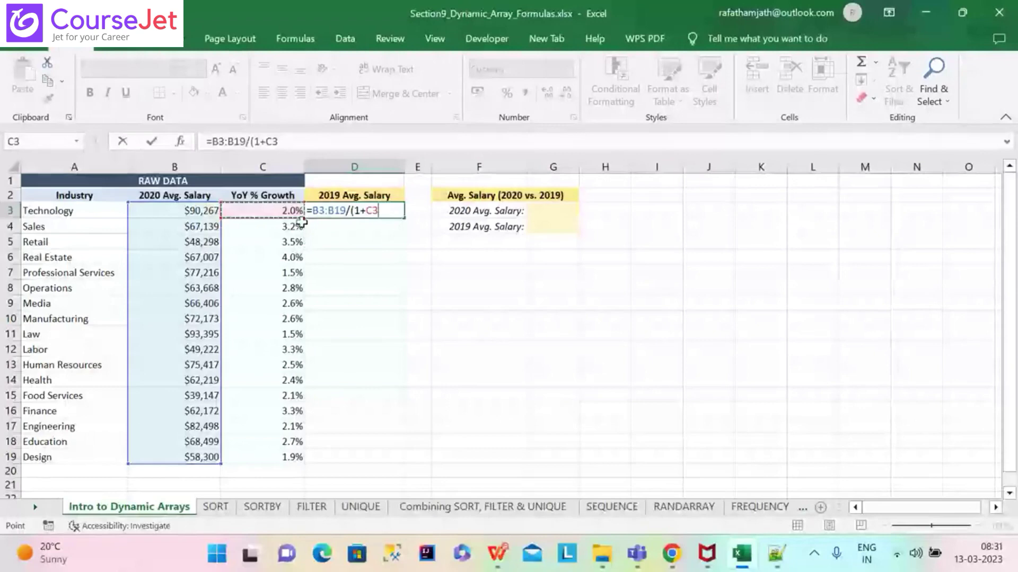
{"action": "left_click", "coordinate": [222, 240]}
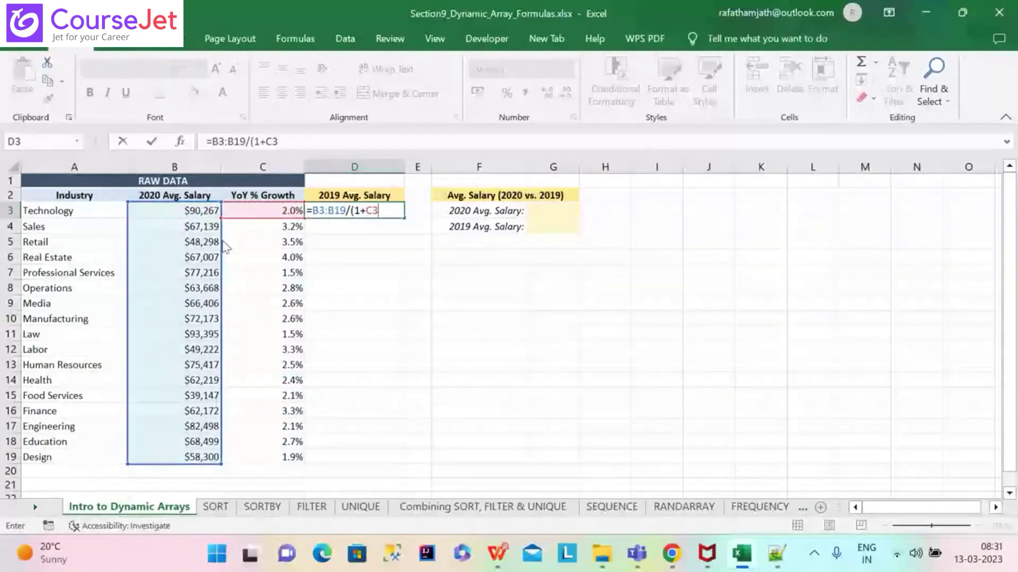
{"action": "left_click_drag", "start_coordinate": [225, 245], "coordinate": [191, 224]}
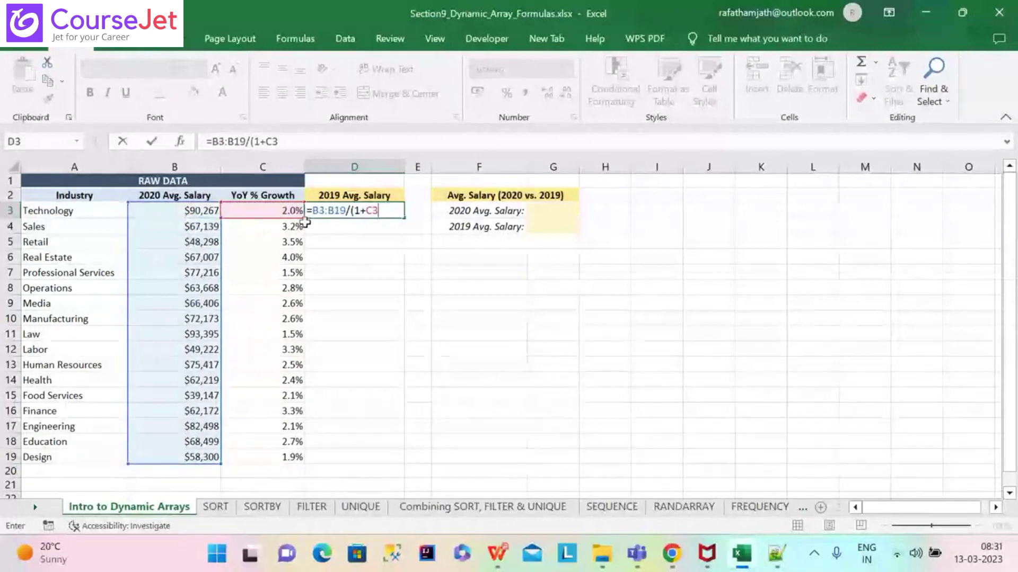
{"action": "key", "text": "Return"}
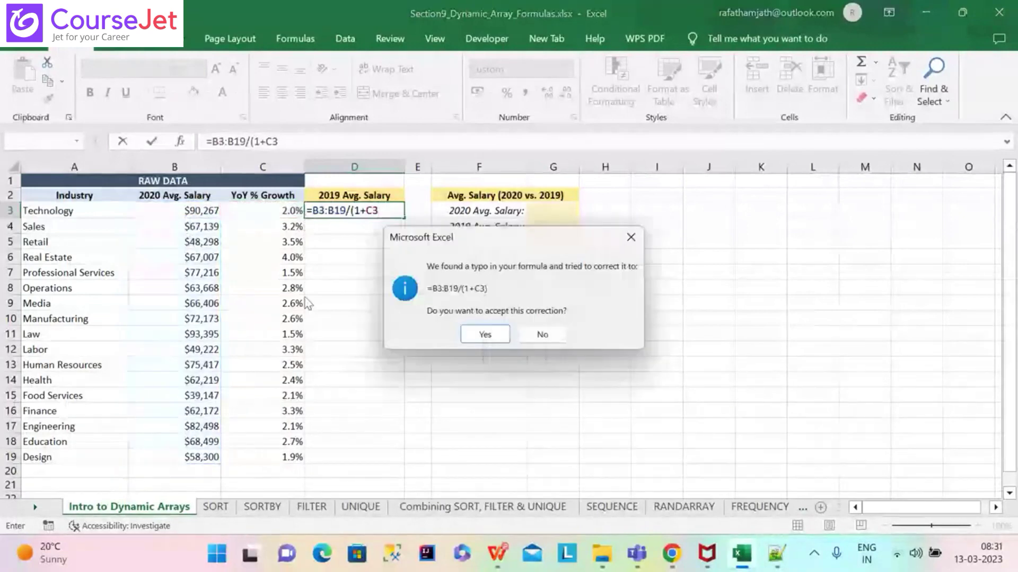
{"action": "left_click", "coordinate": [624, 232]}
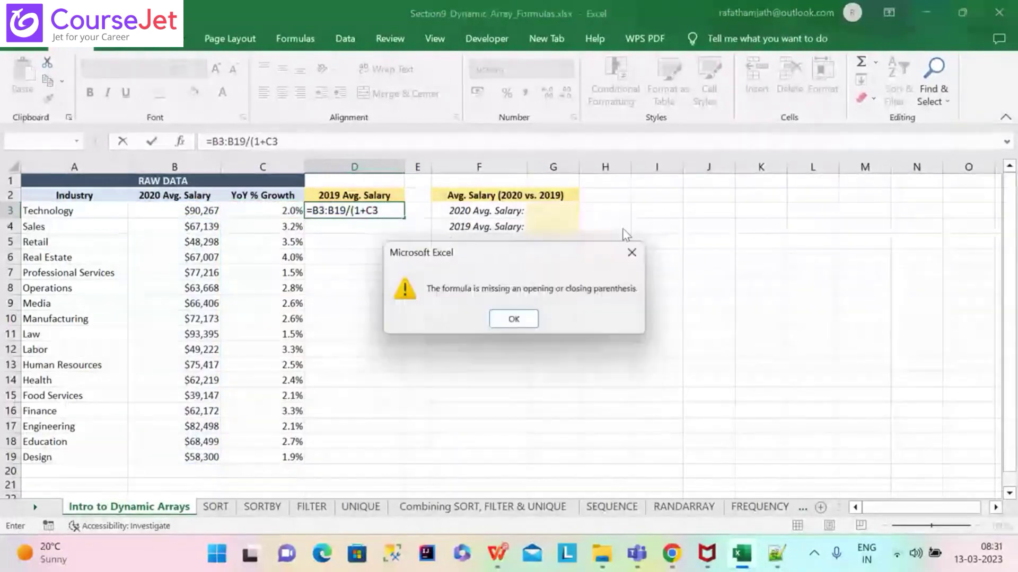
{"action": "left_click", "coordinate": [513, 319]}
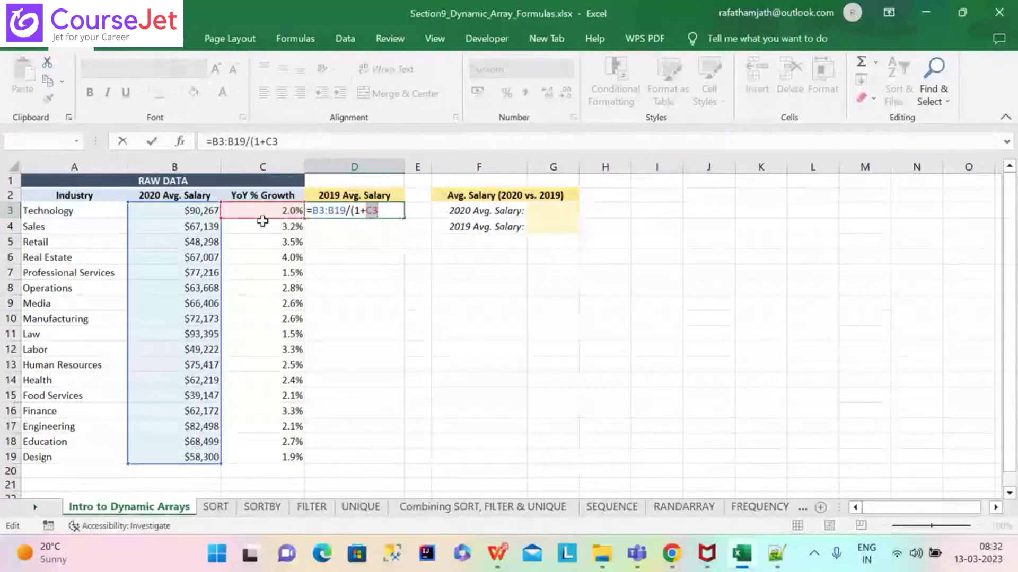
{"action": "mouse_move", "coordinate": [265, 226]}
{"action": "left_mouse_down"}
{"action": "mouse_move", "coordinate": [264, 238]}
{"action": "mouse_move", "coordinate": [265, 216]}
{"action": "left_mouse_up"}
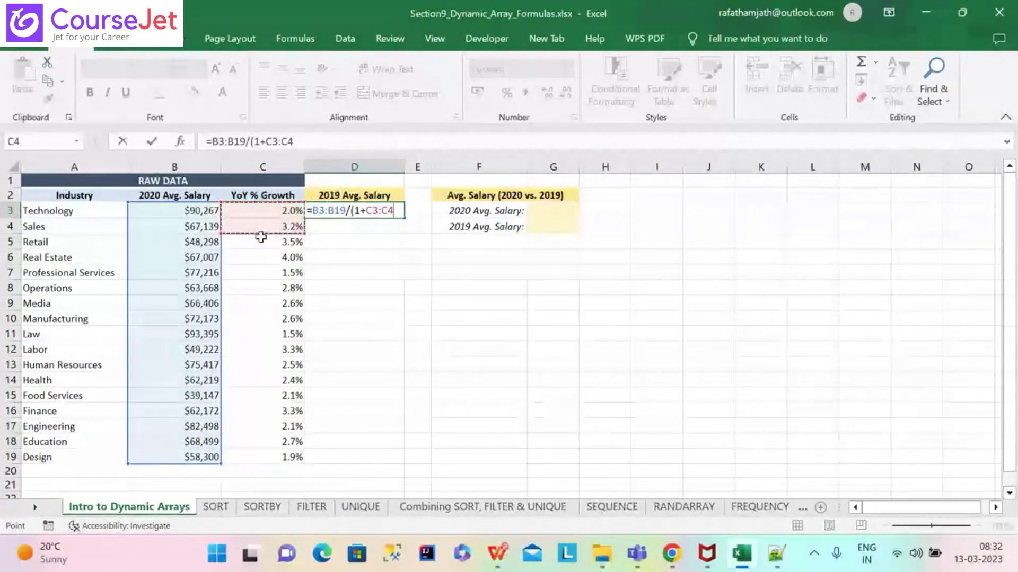
{"action": "left_click_drag", "start_coordinate": [260, 236], "coordinate": [264, 267]}
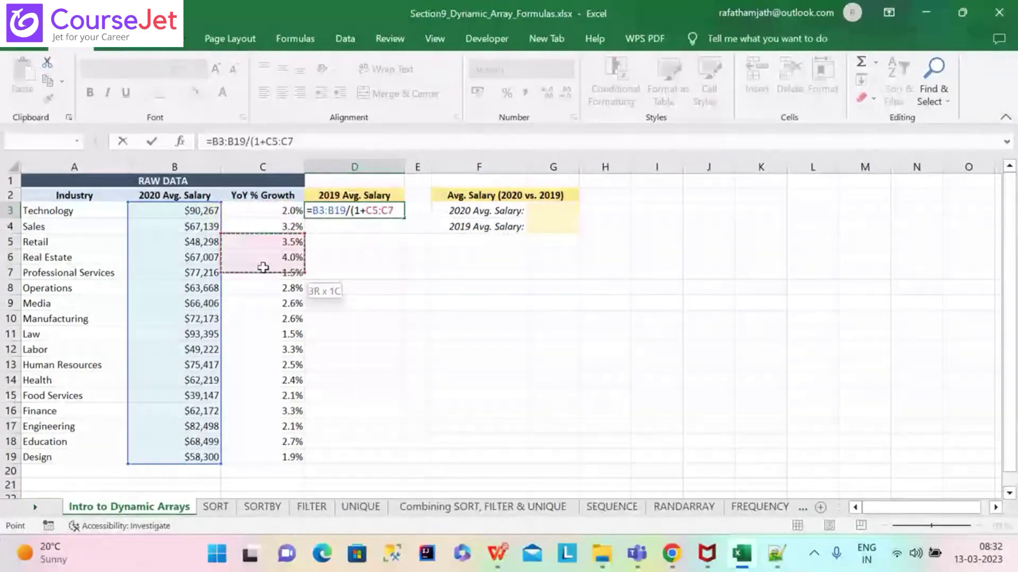
{"action": "left_click", "coordinate": [415, 319]}
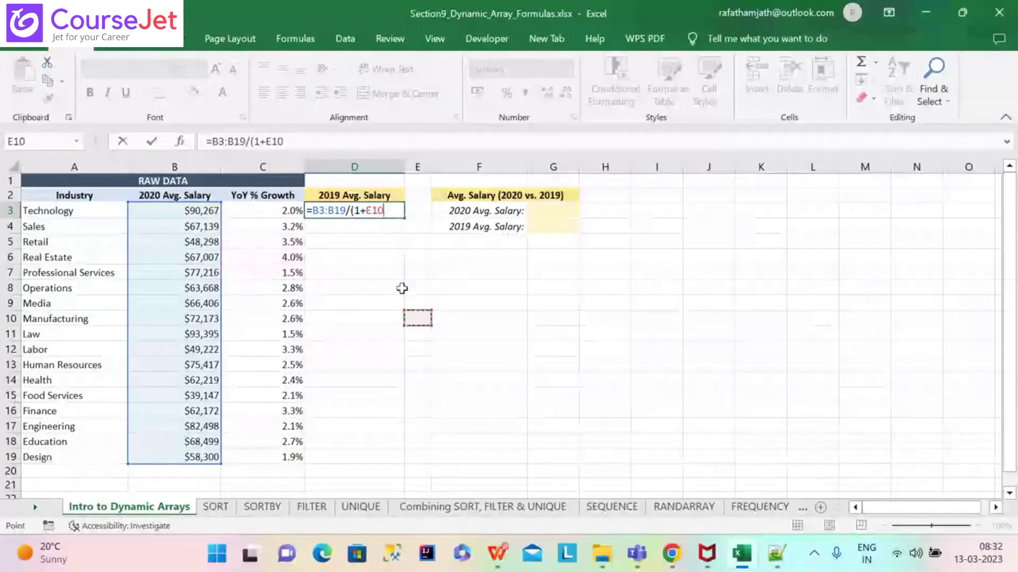
{"action": "key", "text": "BackSpace"}
{"action": "key", "text": "BackSpace"}
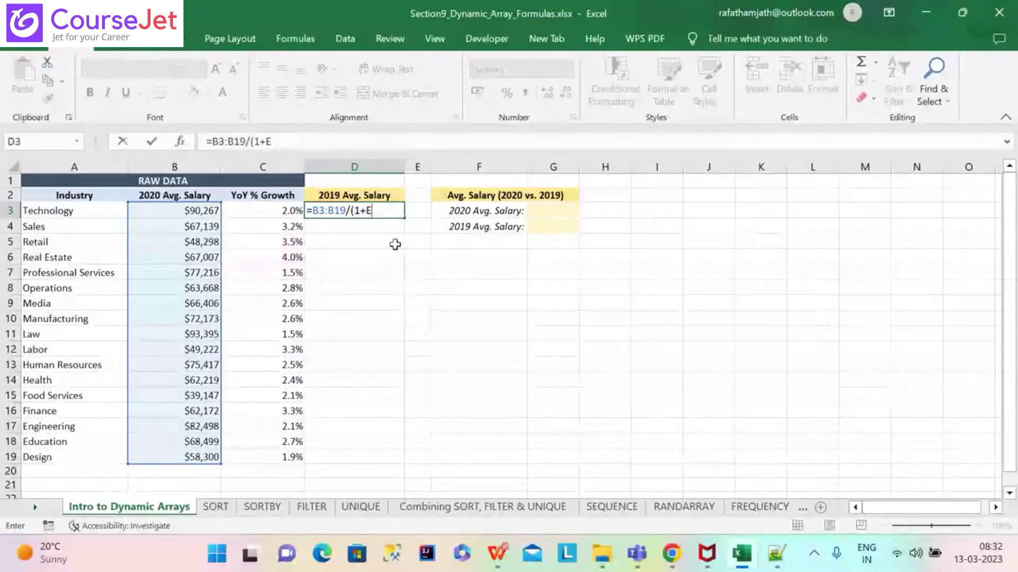
{"action": "key", "text": "BackSpace"}
Complete the D3 formula with the growth range as =B3:B19/(1+C3:C19), enter it, and reselect D3 to check it
{"action": "left_click", "coordinate": [262, 212]}
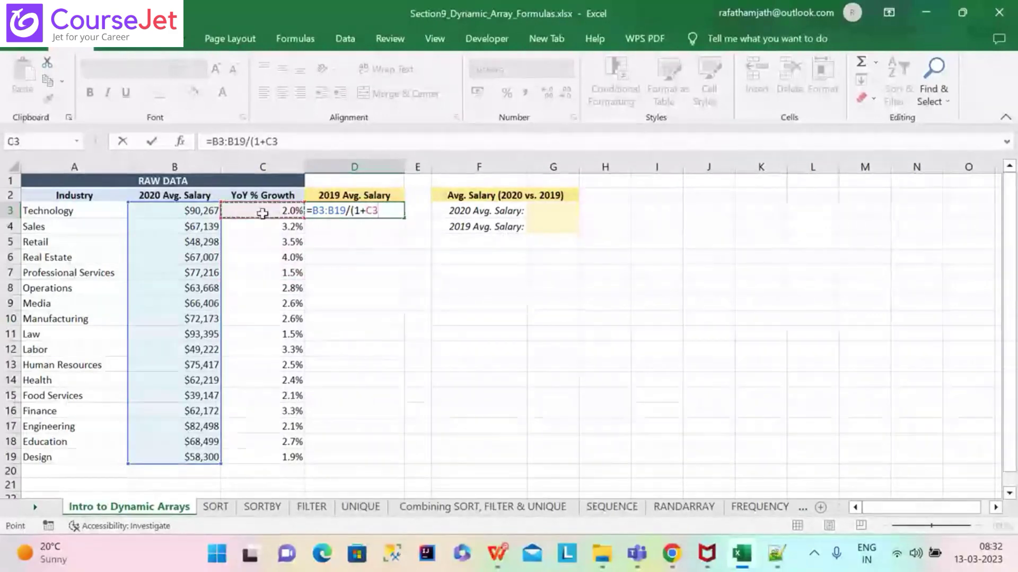
{"action": "left_click_drag", "start_coordinate": [262, 213], "coordinate": [277, 433]}
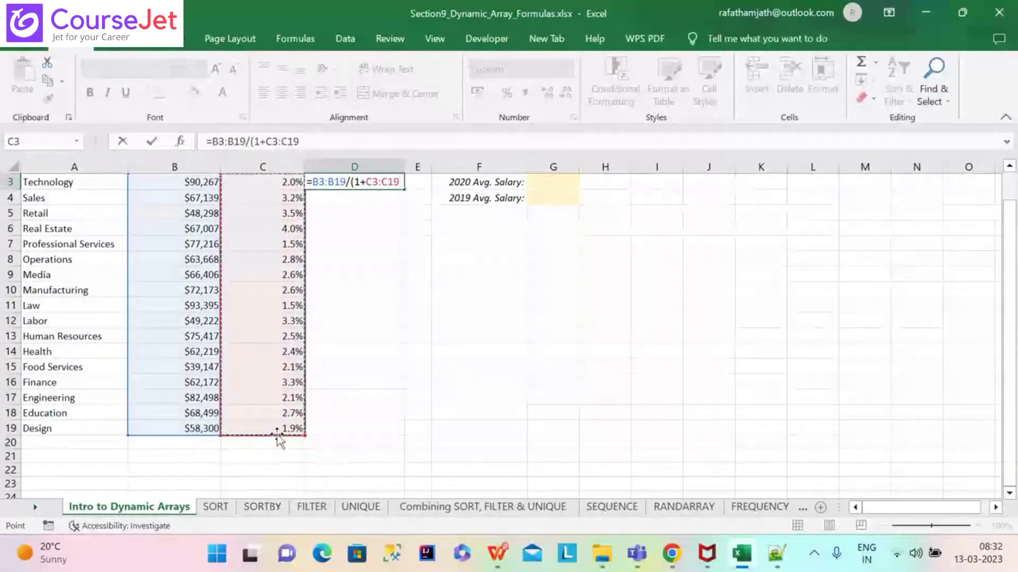
{"action": "type", "text": ")"}
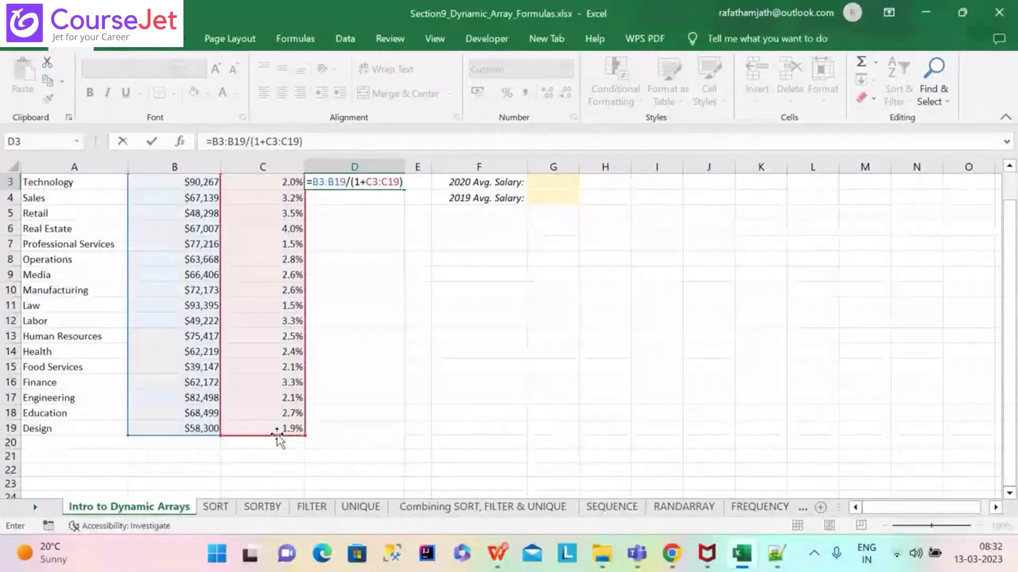
{"action": "key", "text": "Return"}
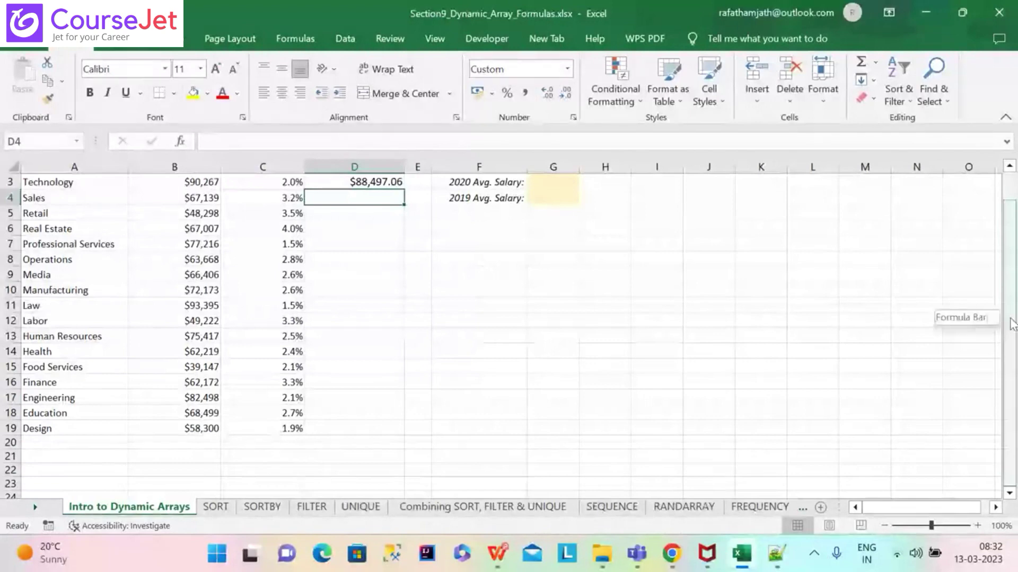
{"action": "scroll", "coordinate": [791, 210], "scroll_direction": "up", "scroll_amount": 1}
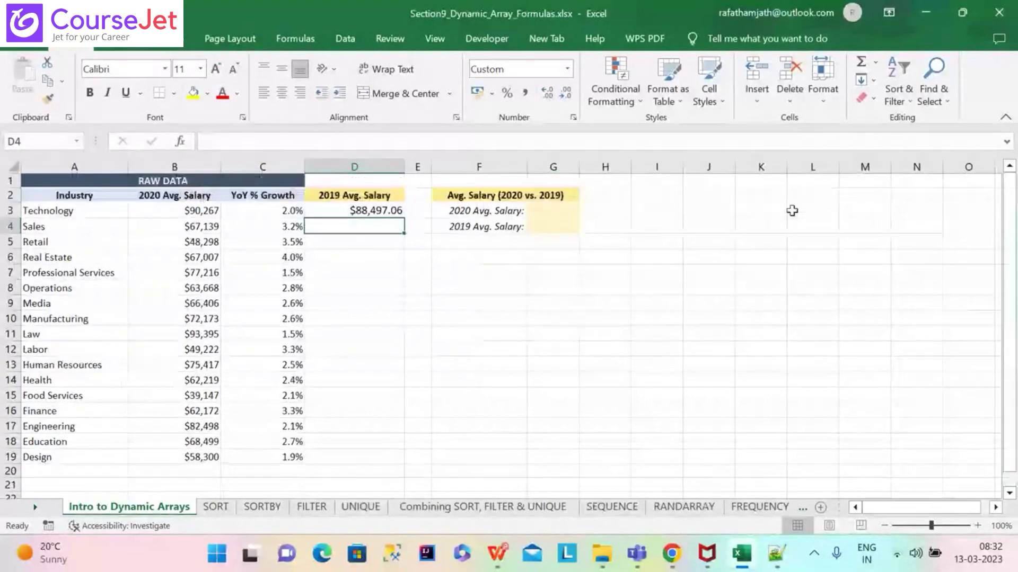
{"action": "left_click", "coordinate": [374, 210]}
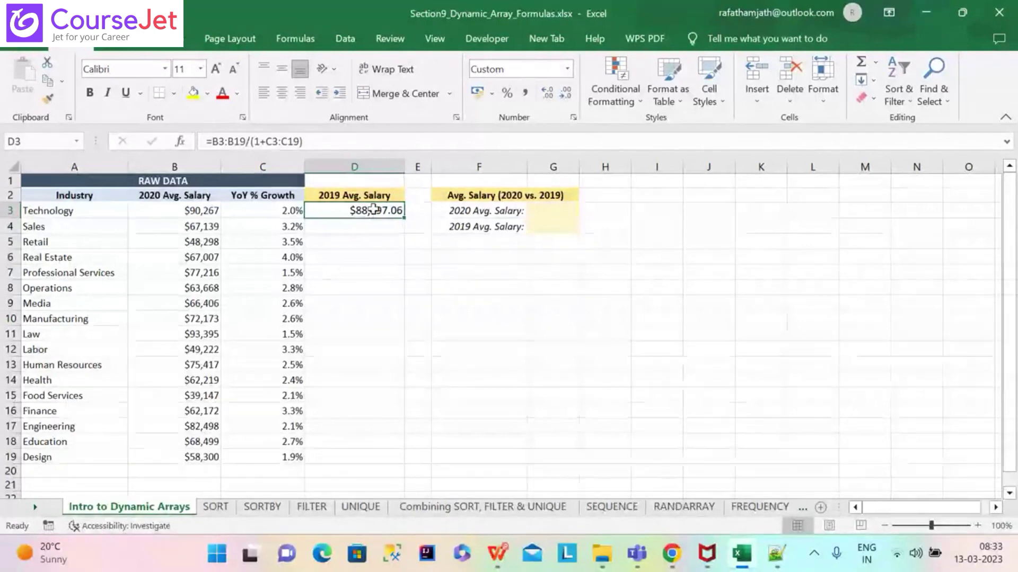
Close the Section9_Dynamic_Array_Formulas.xlsx workbook without saving the changes and show the desktop
{"action": "left_click", "coordinate": [1000, 12]}
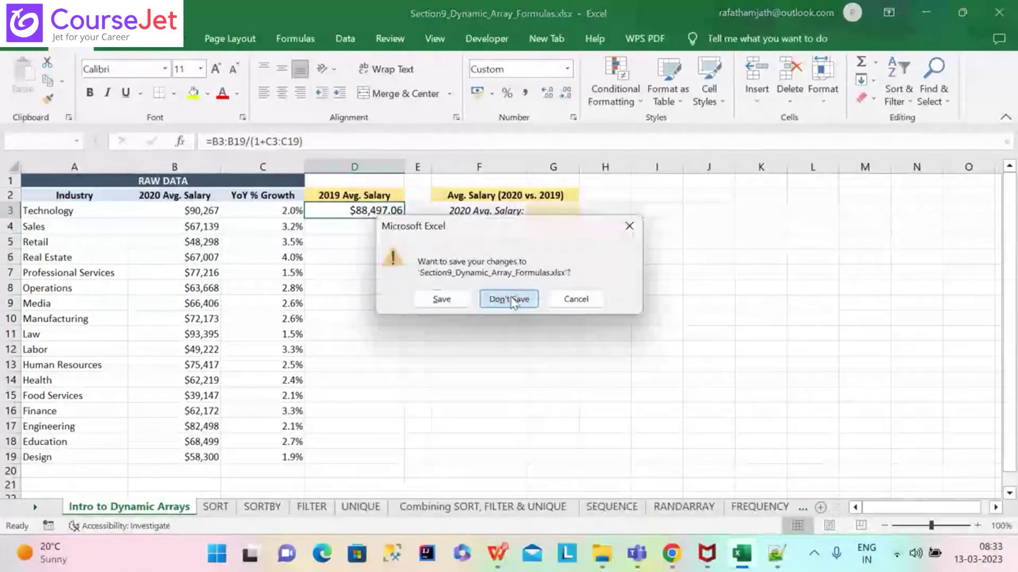
{"action": "left_click", "coordinate": [509, 300]}
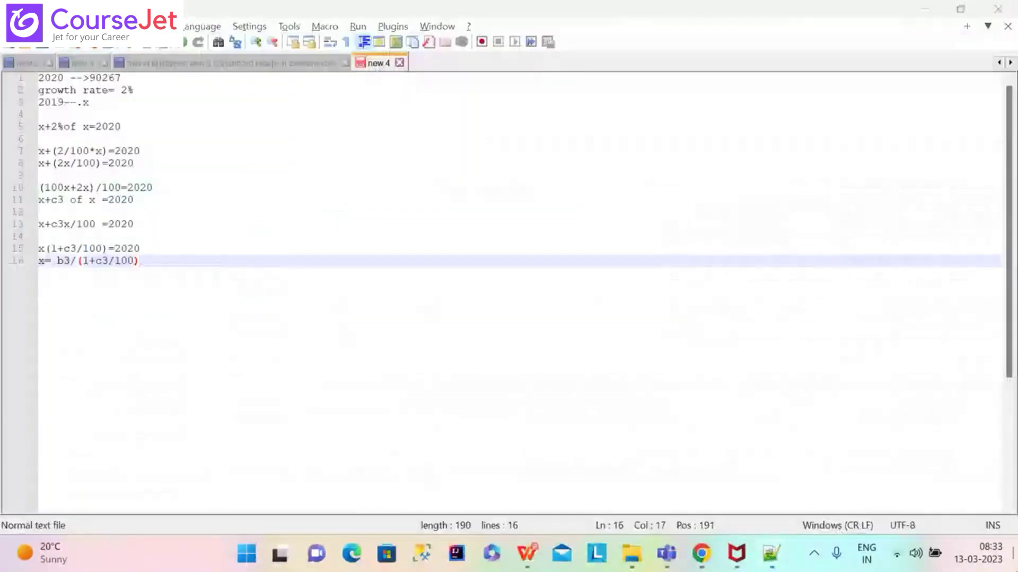
{"action": "key", "text": "super+d"}
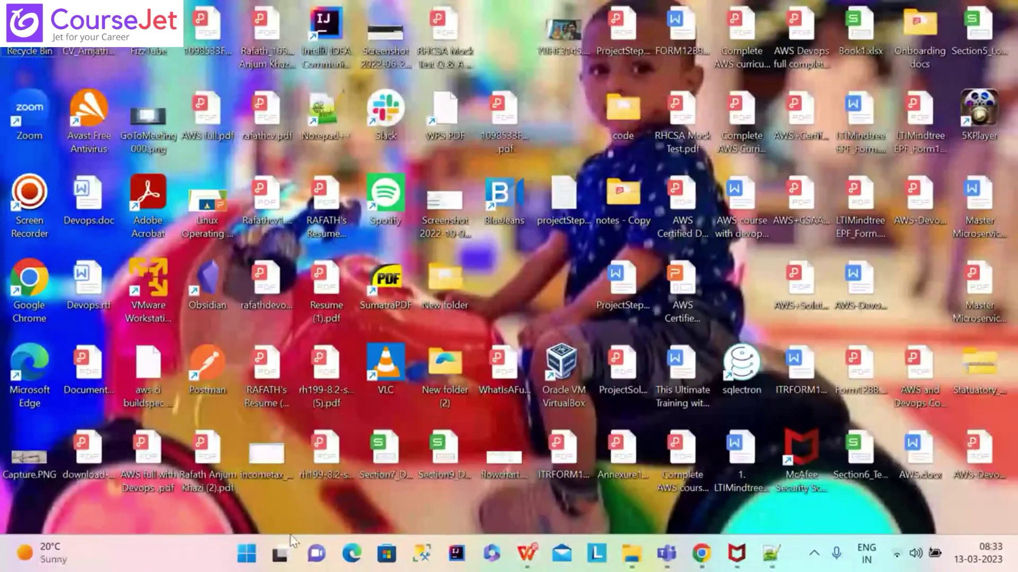
Open the Microsoft 365 (Office) app from the recent searches and maximize its window
{"action": "left_click", "coordinate": [247, 554]}
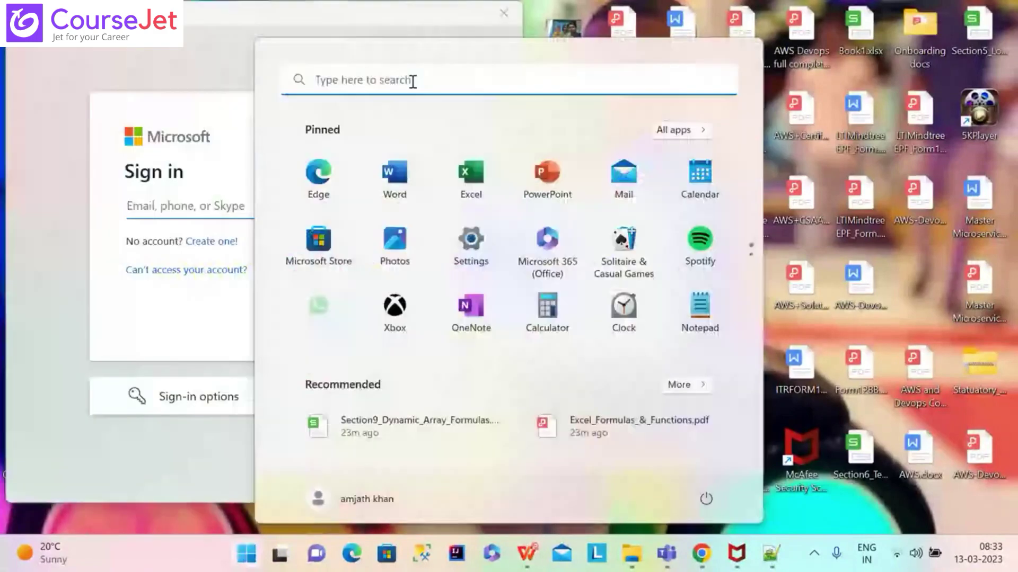
{"action": "left_click", "coordinate": [413, 81]}
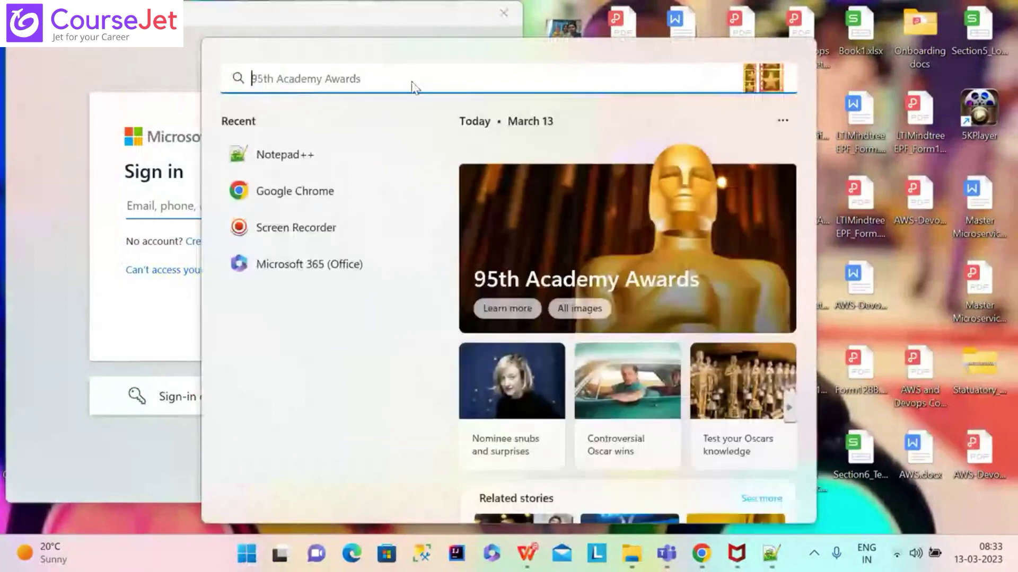
{"action": "left_click", "coordinate": [362, 263]}
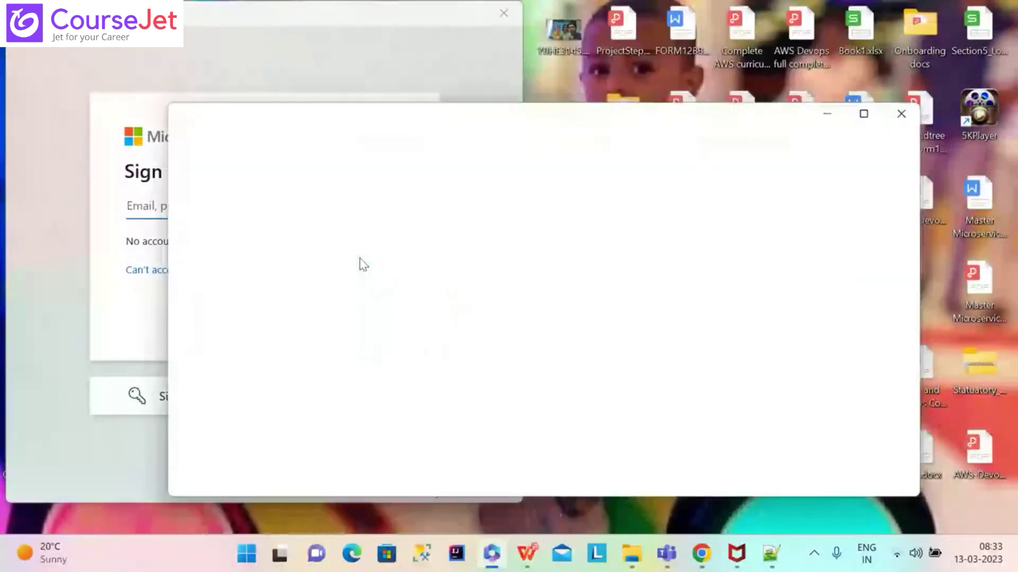
{"action": "left_click", "coordinate": [874, 117]}
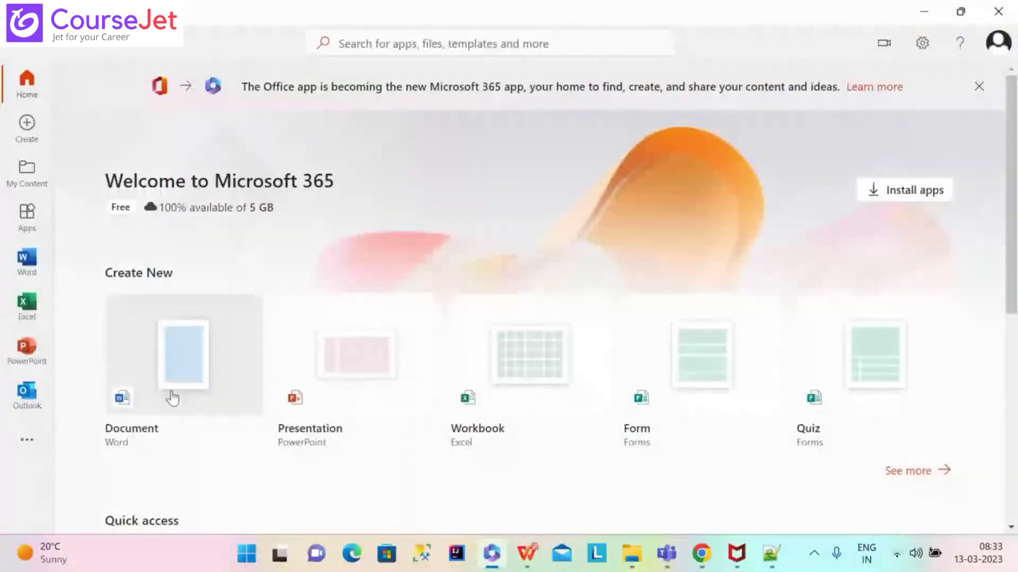
Open the recent Section9_Dynamic_Array_Formulas workbook from the Excel section in desktop Excel, accepting both file-safety warnings
{"action": "left_click", "coordinate": [24, 322]}
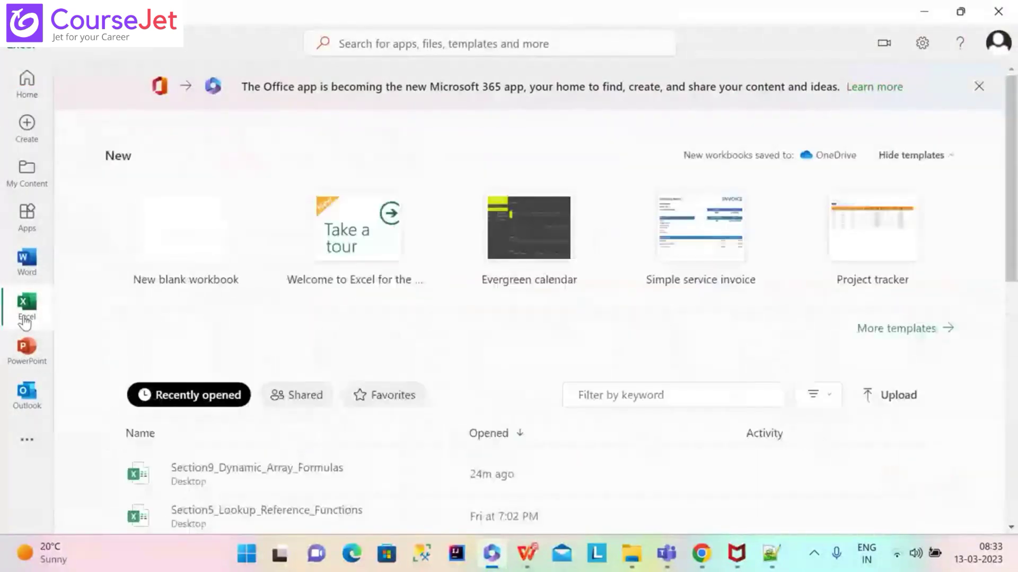
{"action": "left_click", "coordinate": [216, 480]}
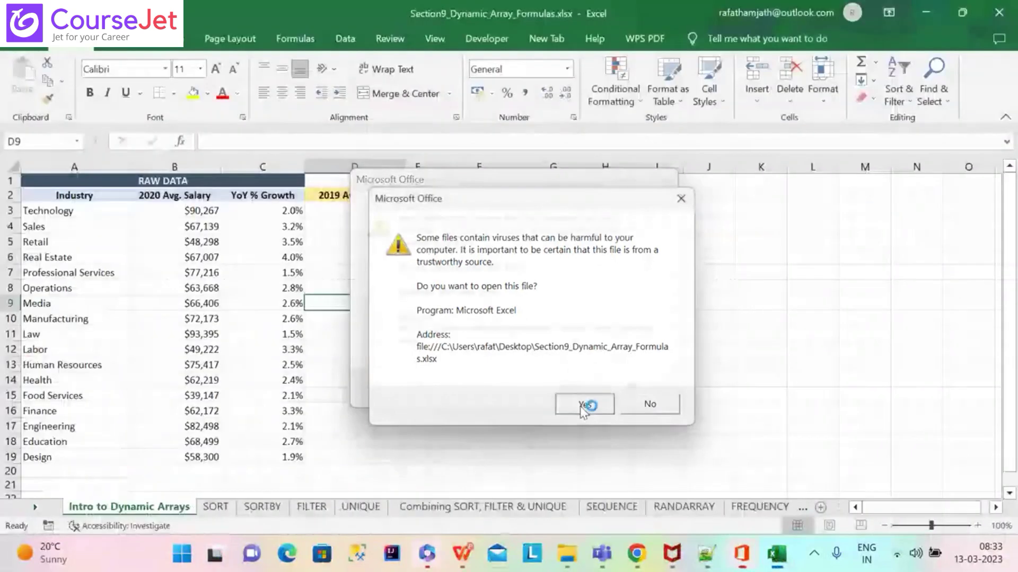
{"action": "left_click", "coordinate": [583, 405]}
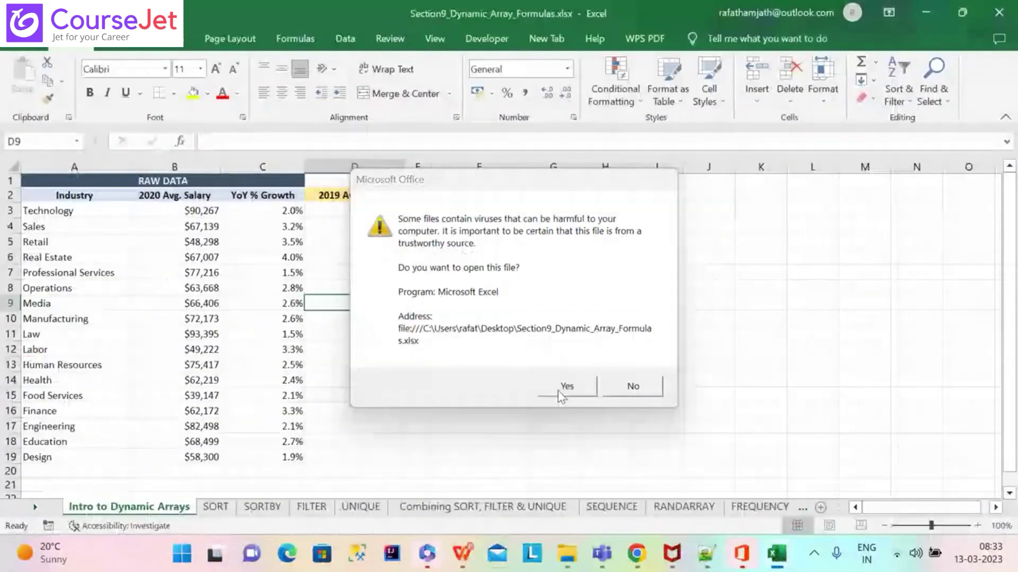
{"action": "left_click", "coordinate": [565, 387]}
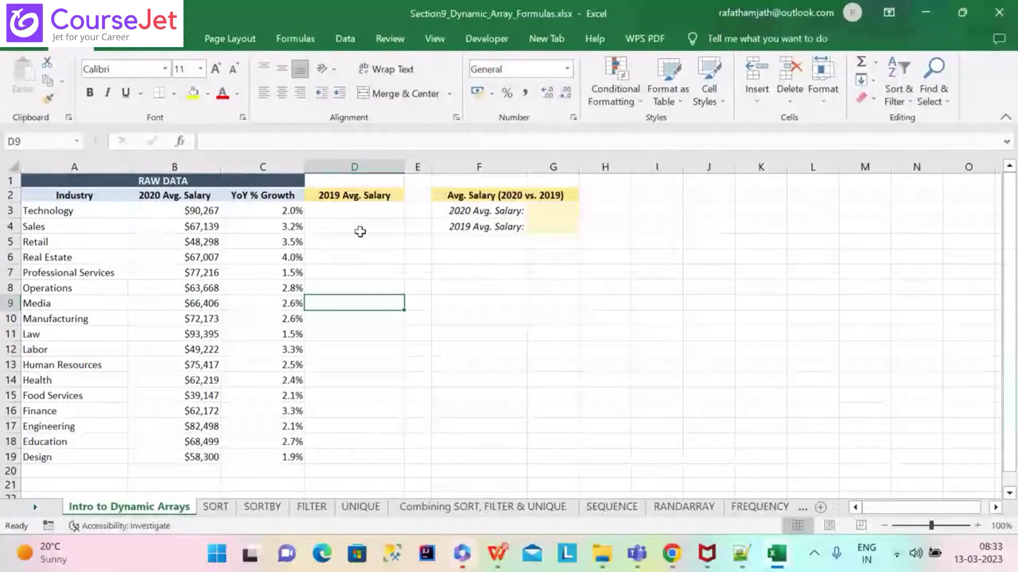
Enter the formula =B3:B19/(1+C3:C19) in cell D3 under 2019 Avg. Salary
{"action": "left_click", "coordinate": [346, 210]}
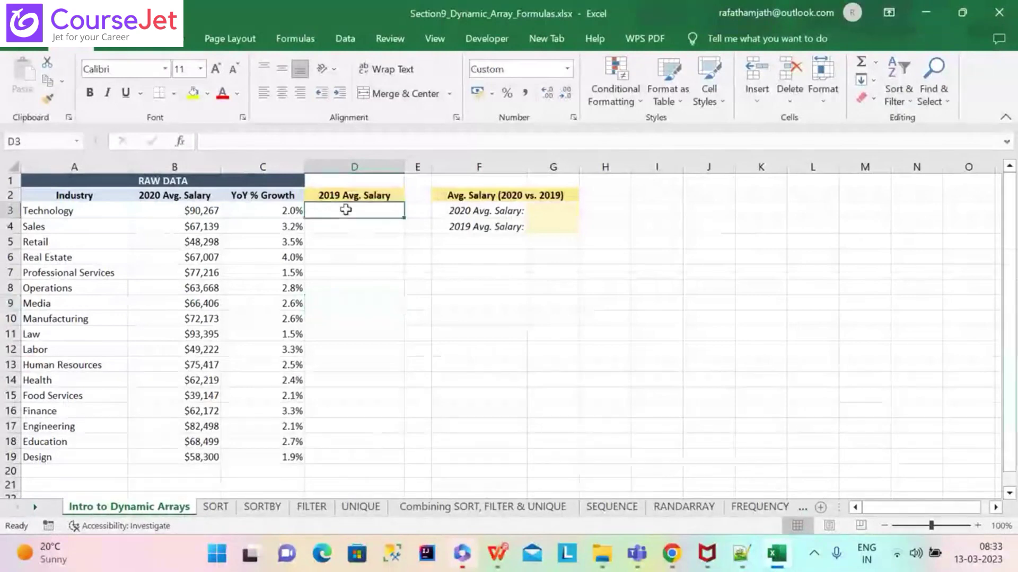
{"action": "type", "text": "="}
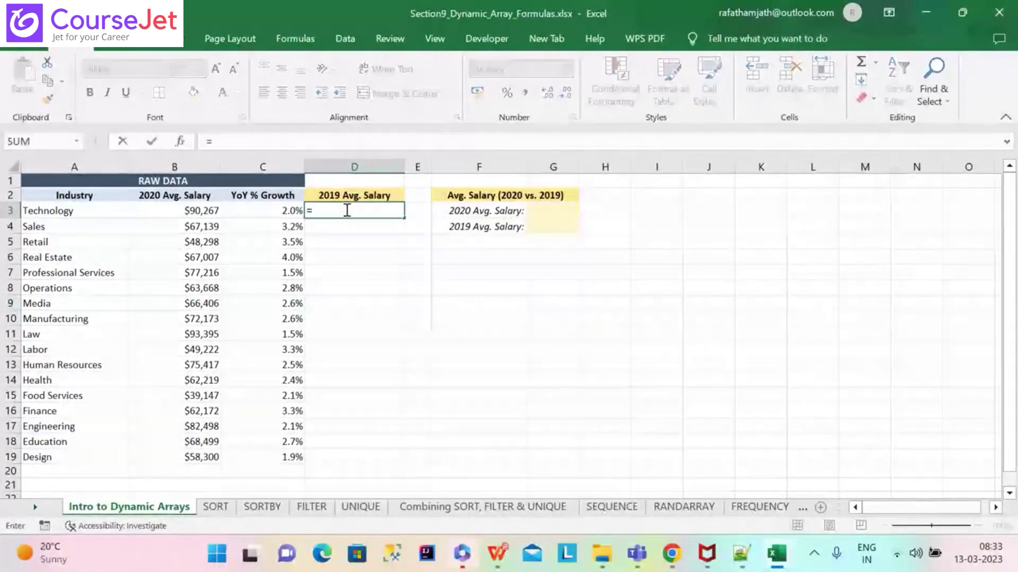
{"action": "left_click", "coordinate": [201, 210]}
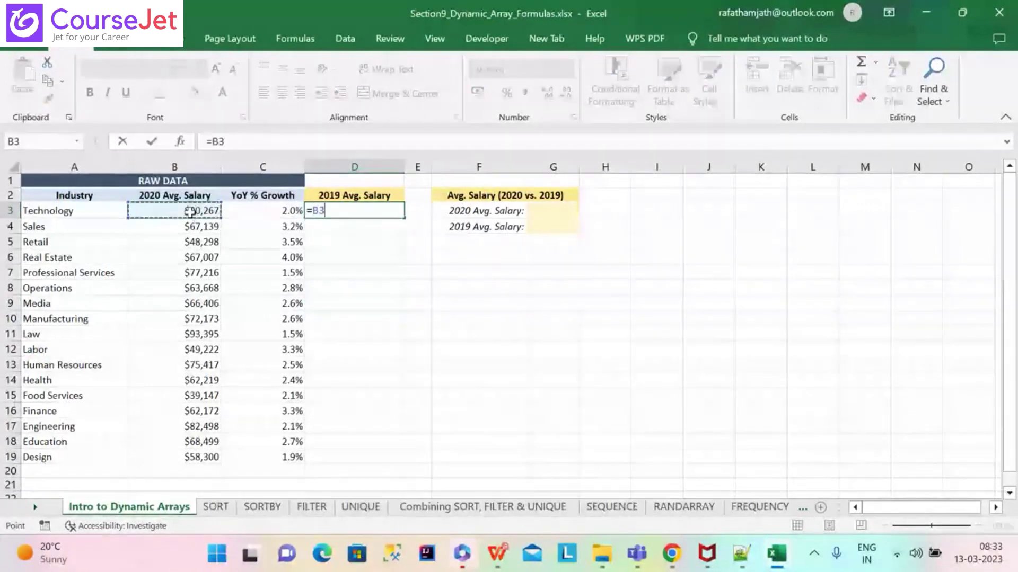
{"action": "left_click_drag", "start_coordinate": [191, 213], "coordinate": [174, 449]}
{"action": "type", "text": "/"}
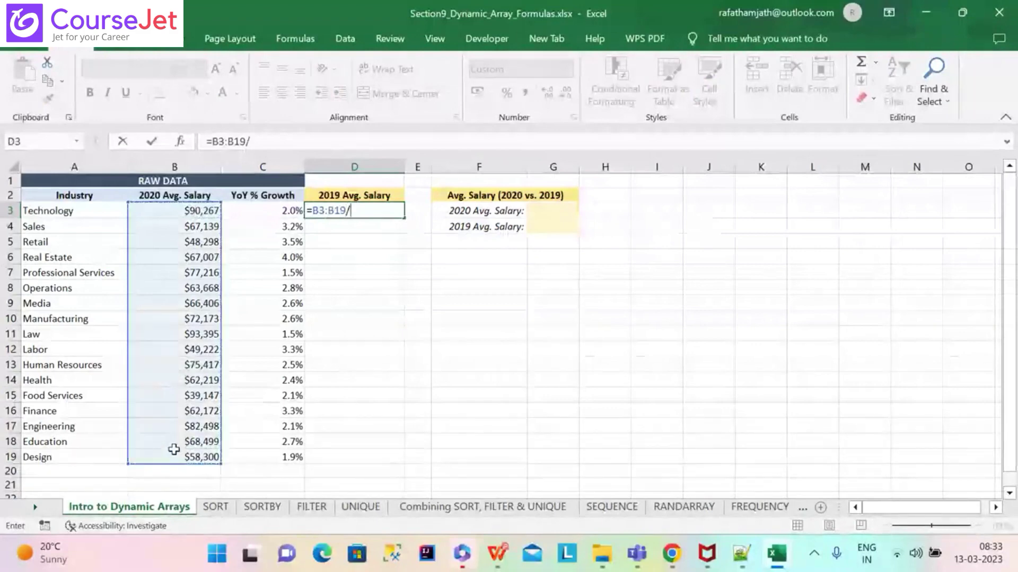
{"action": "type", "text": "(1"}
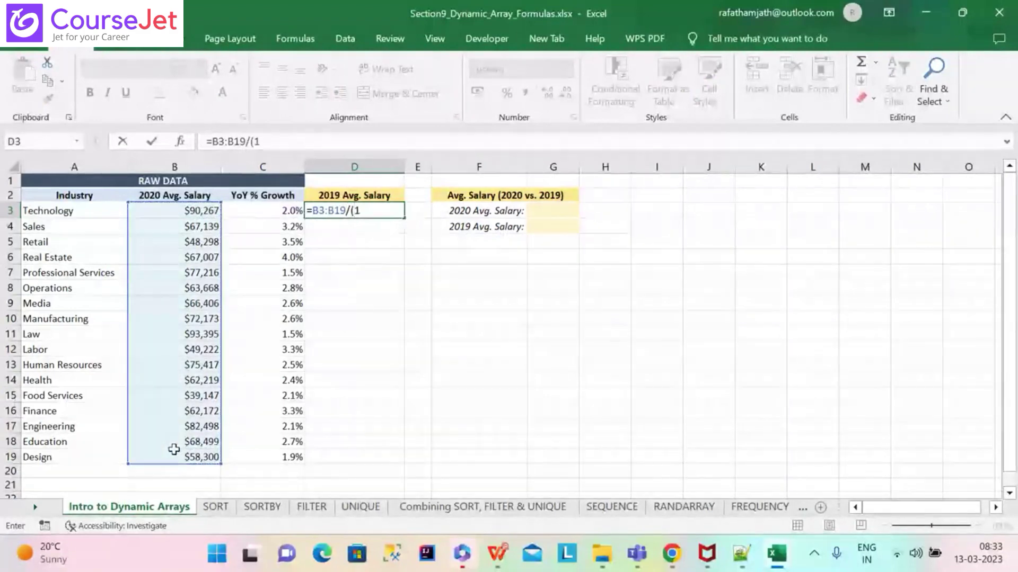
{"action": "type", "text": "+"}
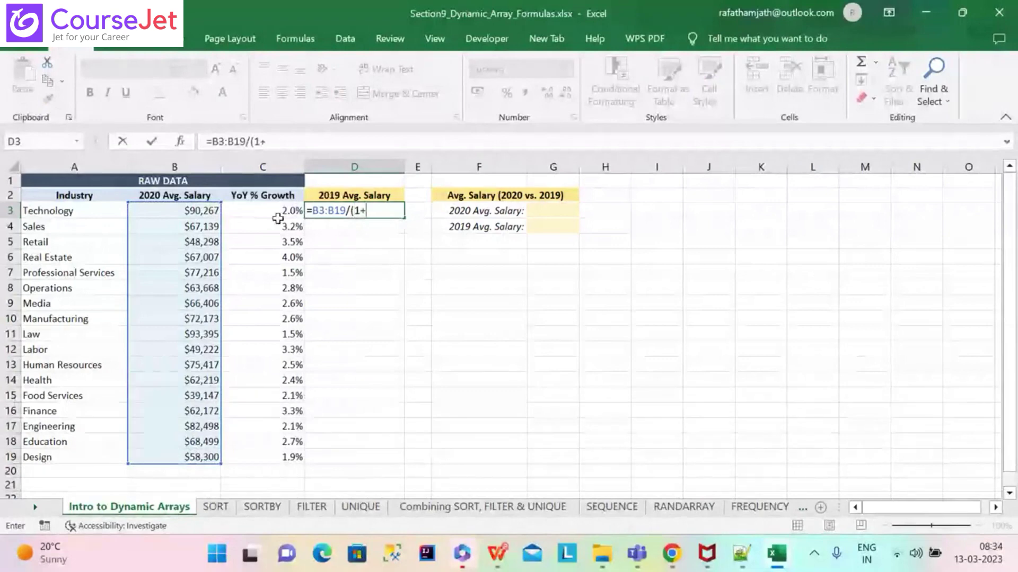
{"action": "left_click", "coordinate": [277, 212]}
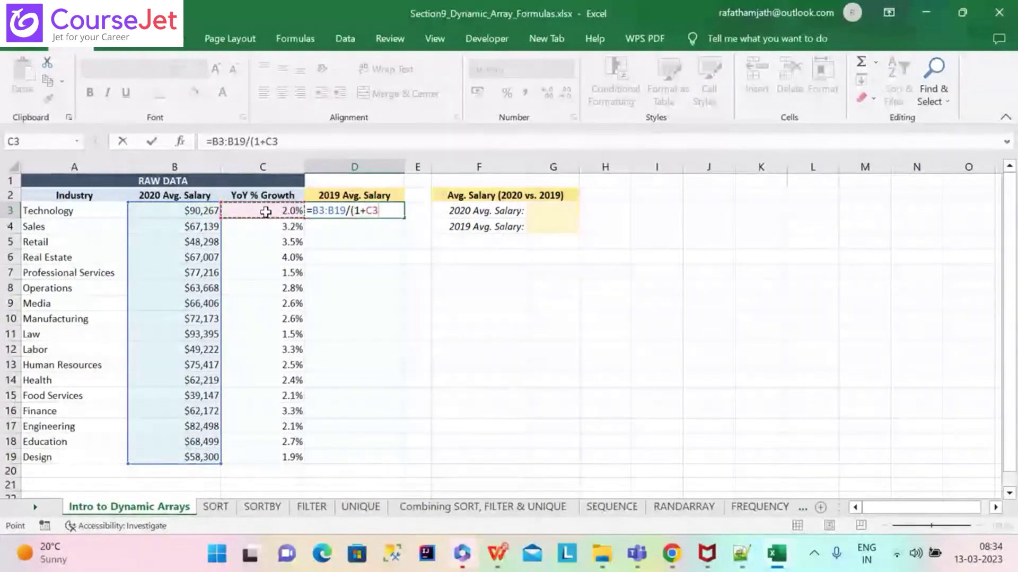
{"action": "left_click_drag", "start_coordinate": [267, 216], "coordinate": [265, 451]}
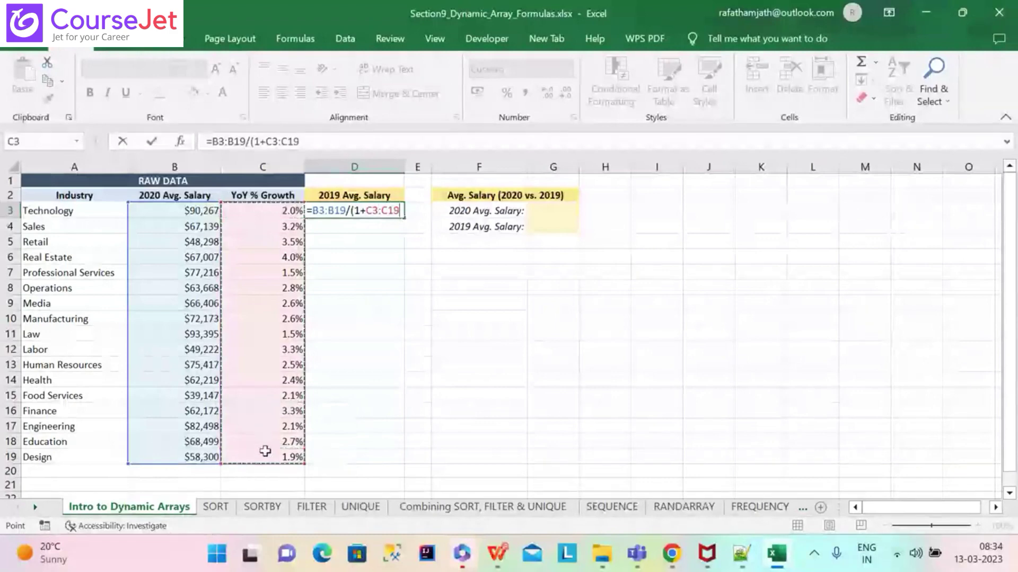
{"action": "type", "text": ")"}
{"action": "key", "text": "Return"}
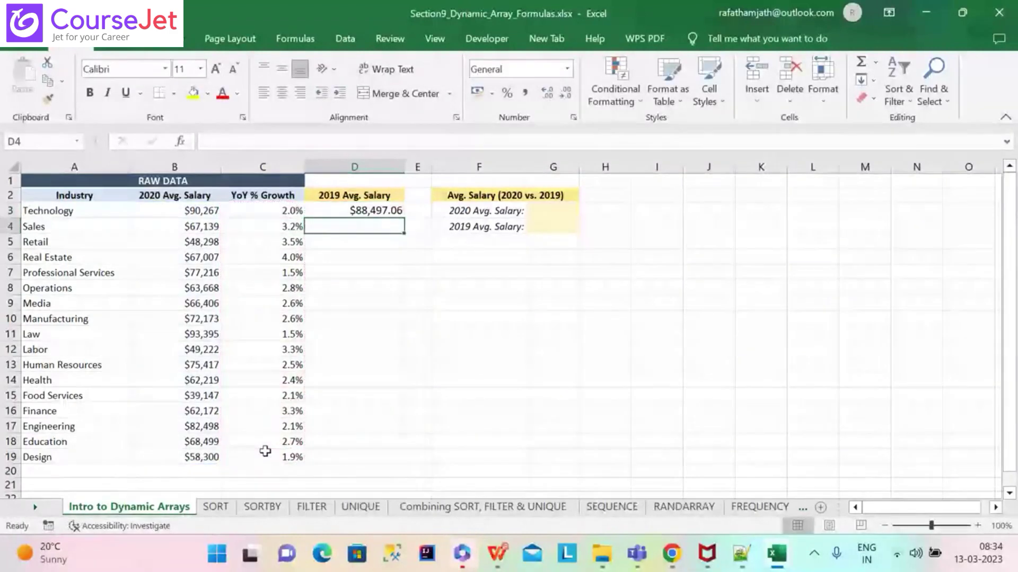
Fill the D3 formula down the 2019 Avg. Salary column through D19
{"action": "left_click", "coordinate": [363, 214]}
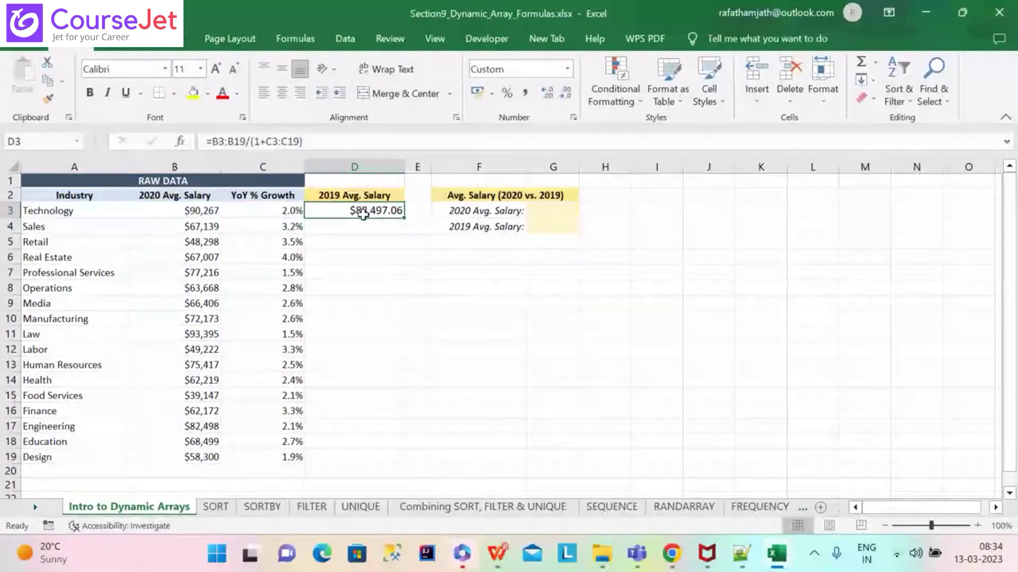
{"action": "left_click_drag", "start_coordinate": [404, 219], "coordinate": [404, 220]}
{"action": "double_click", "coordinate": [403, 220]}
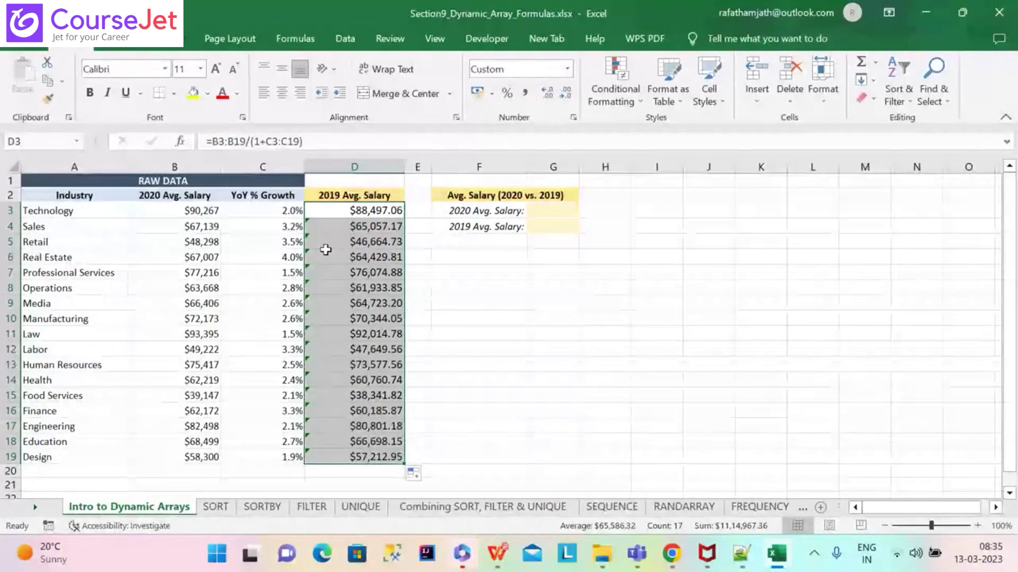
Calculate the 2020 average salary in G3 with the AVERAGE function over B3:B19
{"action": "left_click", "coordinate": [547, 210]}
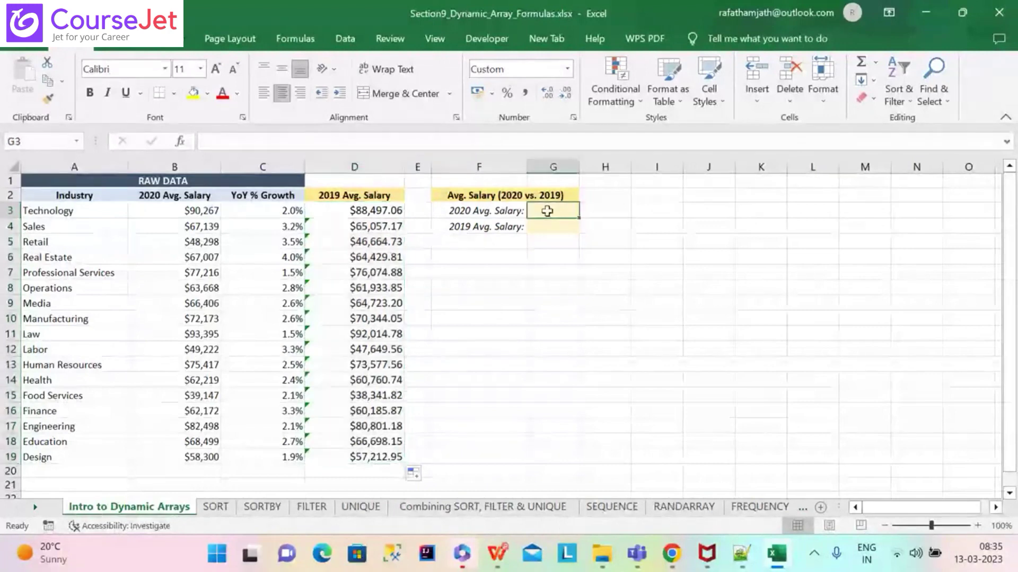
{"action": "type", "text": "=averag"}
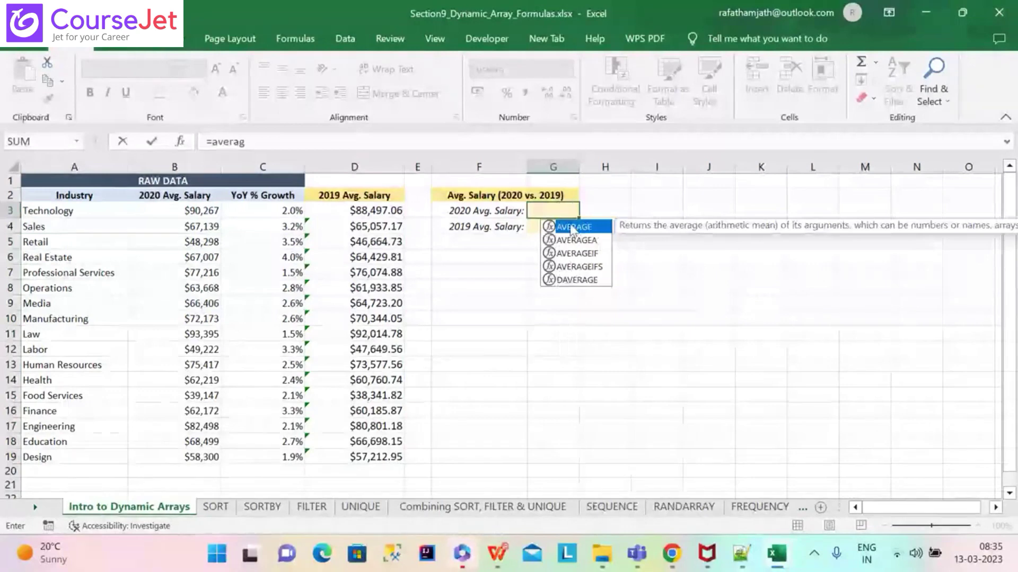
{"action": "double_click", "coordinate": [571, 229]}
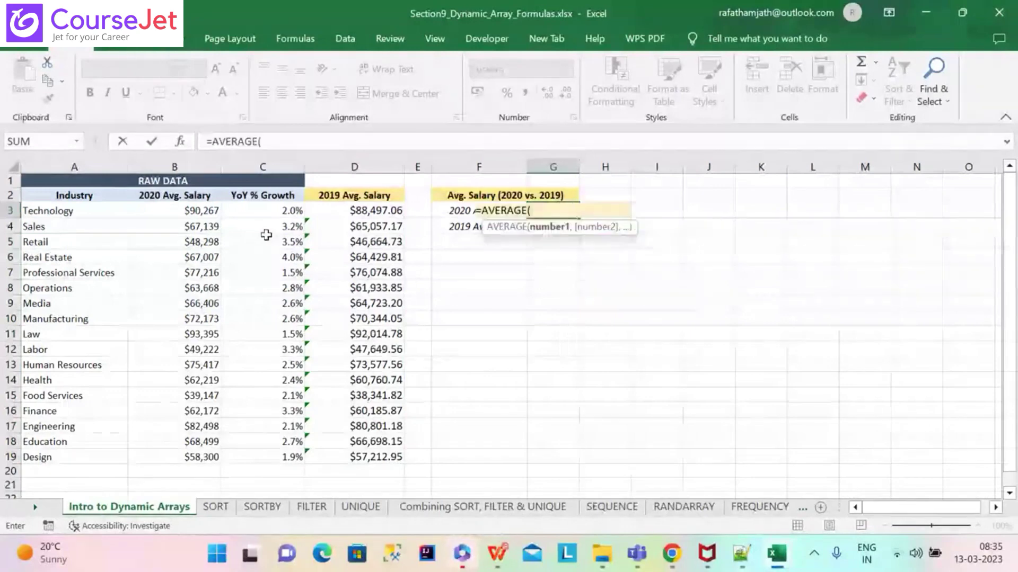
{"action": "left_click", "coordinate": [201, 212]}
{"action": "key", "text": "ctrl+shift+Down"}
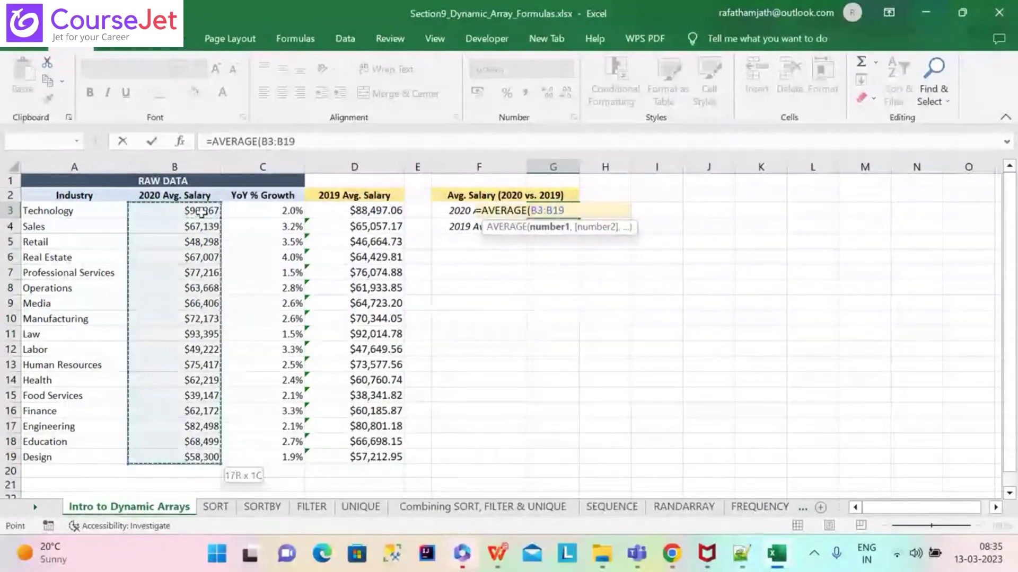
{"action": "key", "text": "Return"}
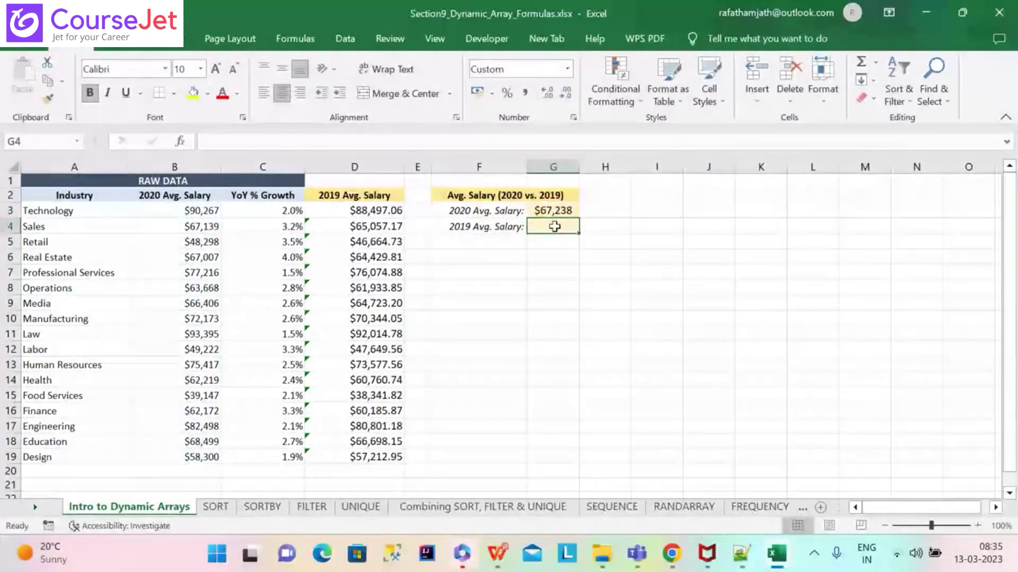
Calculate the 2019 average salary in G4 with the formula =AVERAGE(D3:D19)
{"action": "type", "text": "="}
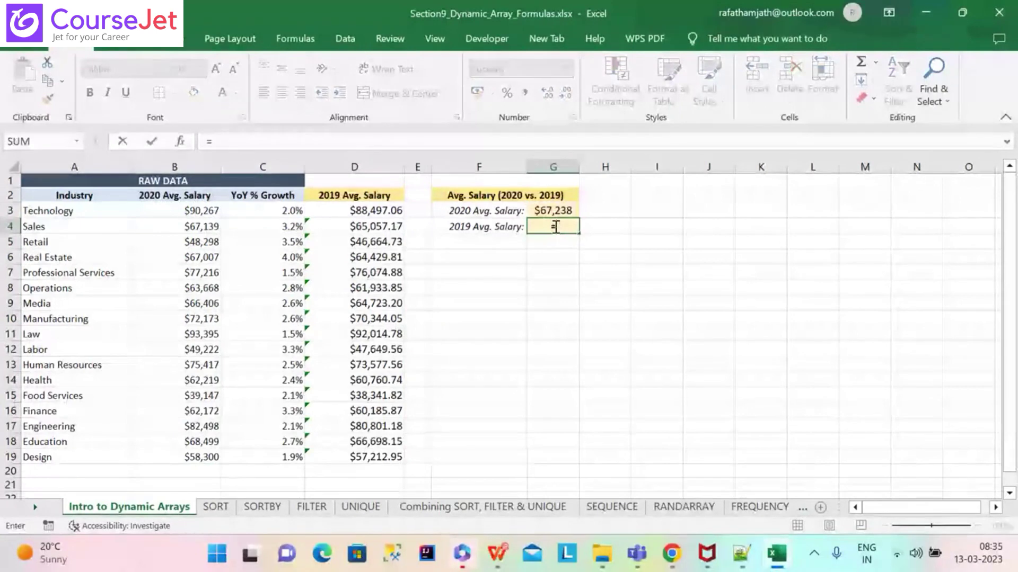
{"action": "type", "text": "Aver"}
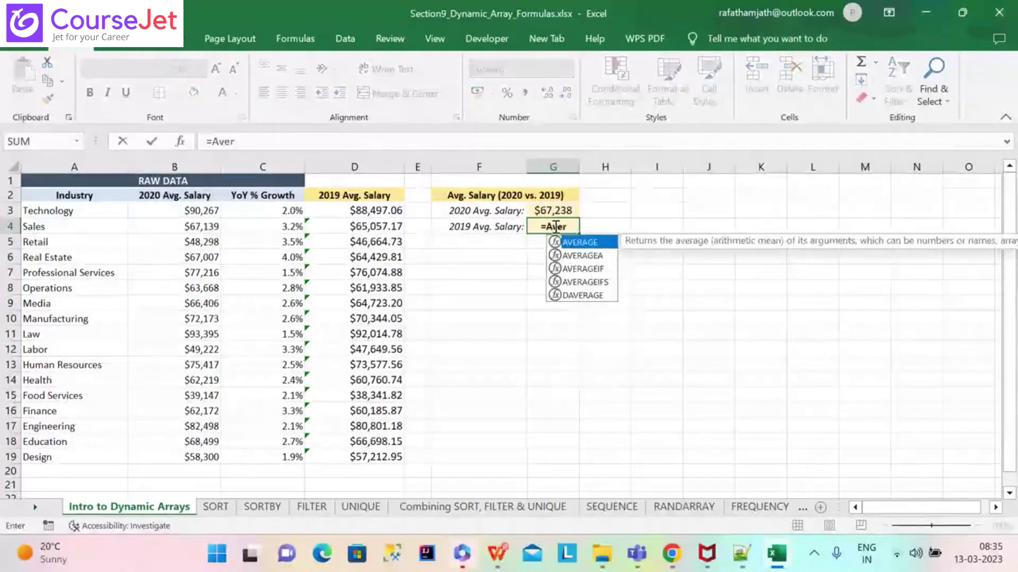
{"action": "double_click", "coordinate": [594, 243]}
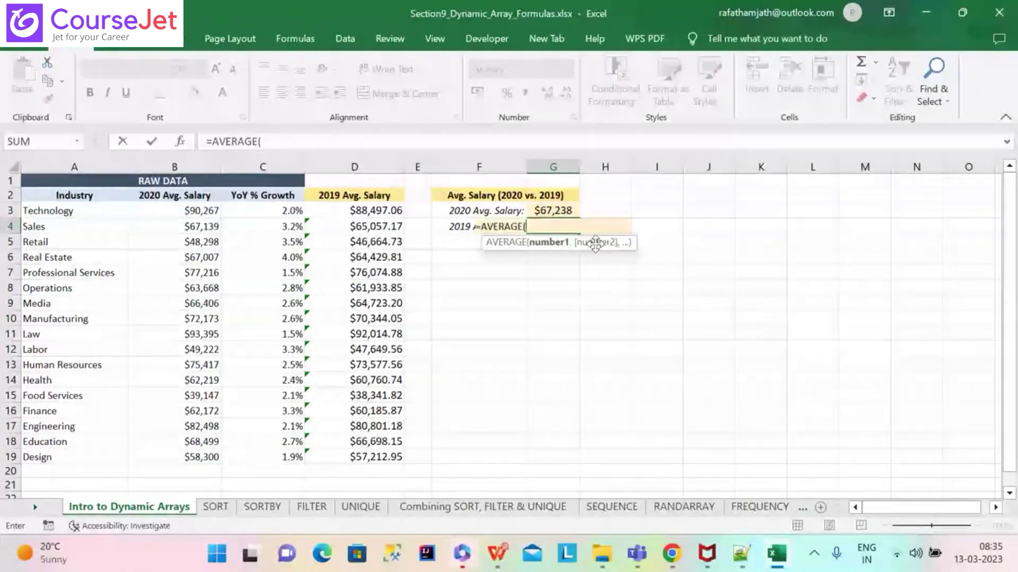
{"action": "left_click", "coordinate": [337, 210]}
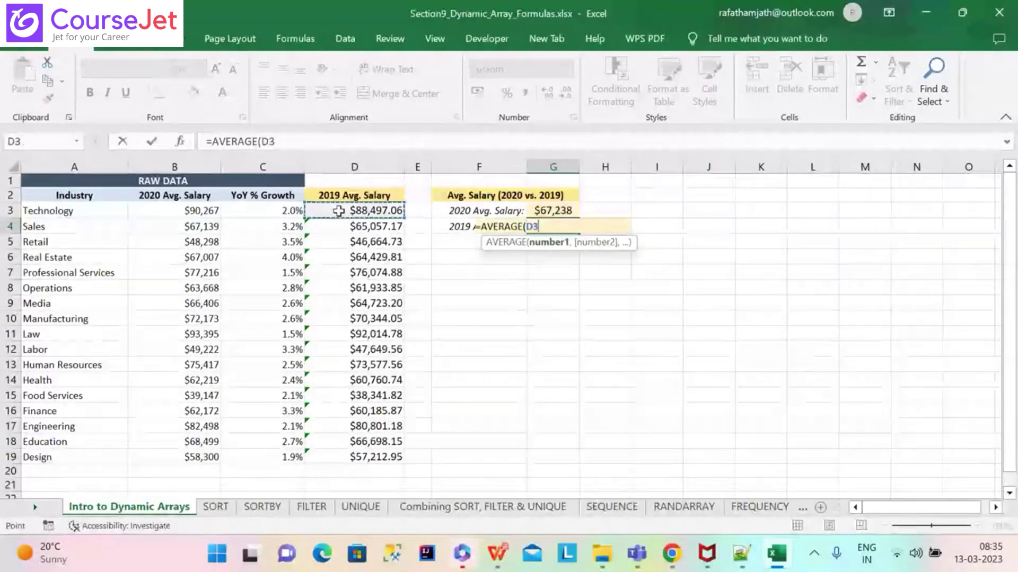
{"action": "key", "text": "ctrl+shift+Down"}
{"action": "type", "text": ")"}
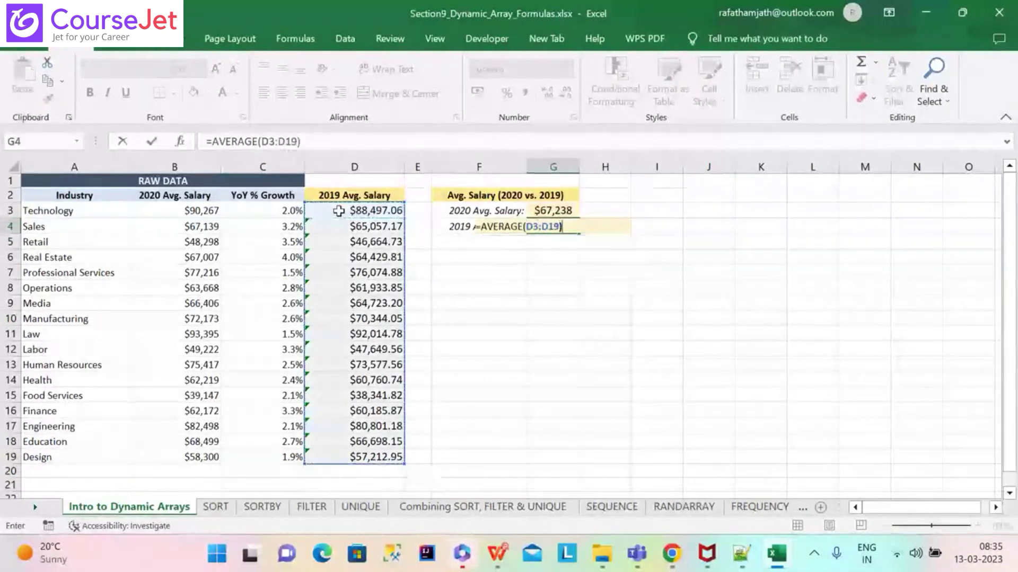
{"action": "key", "text": "Return"}
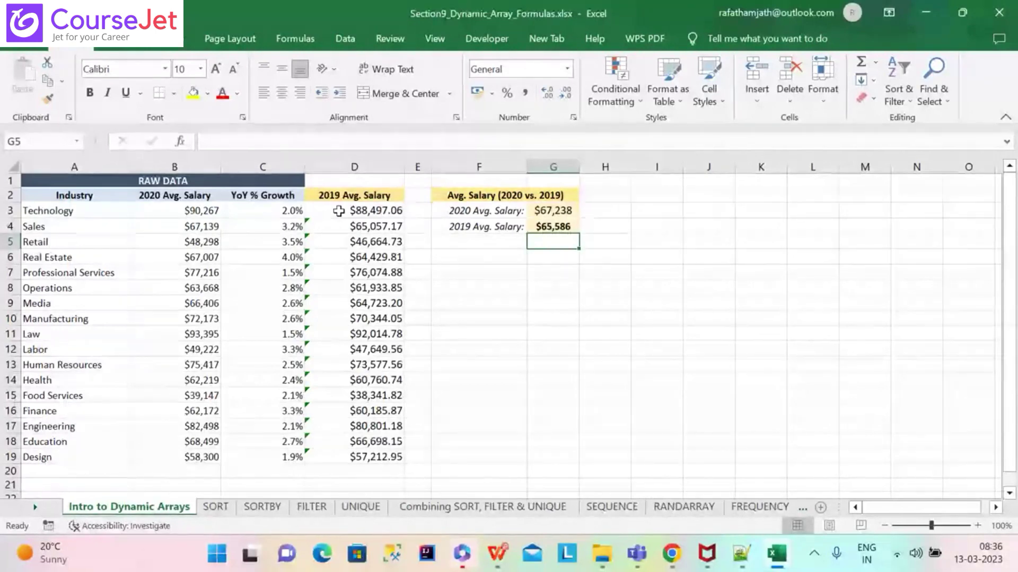
Switch to the Excel_Formulas_&_Functions PDF in WPS and advance to page 81, Dynamic Array Functions
{"action": "mouse_move", "coordinate": [497, 554]}
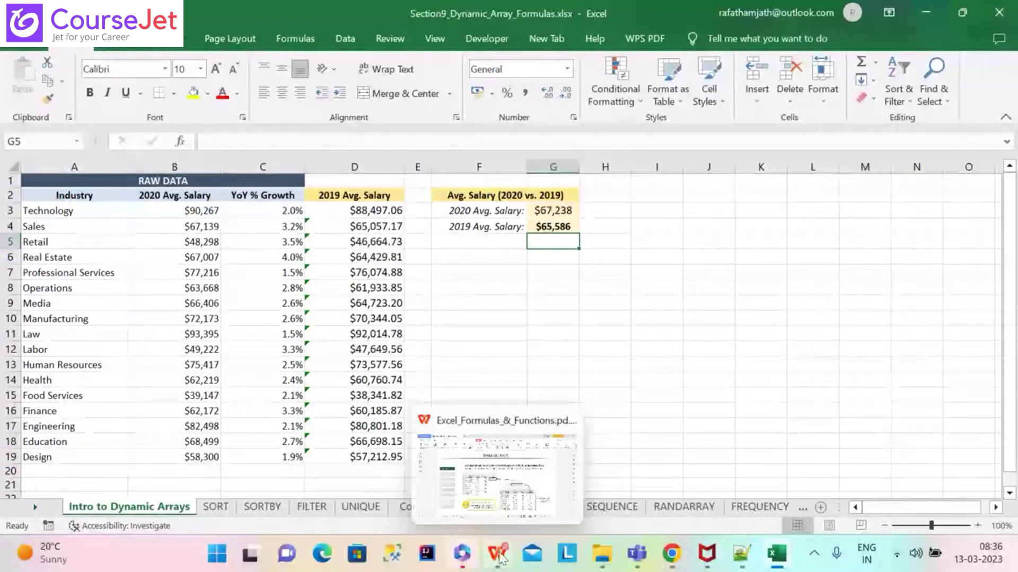
{"action": "left_click", "coordinate": [497, 472]}
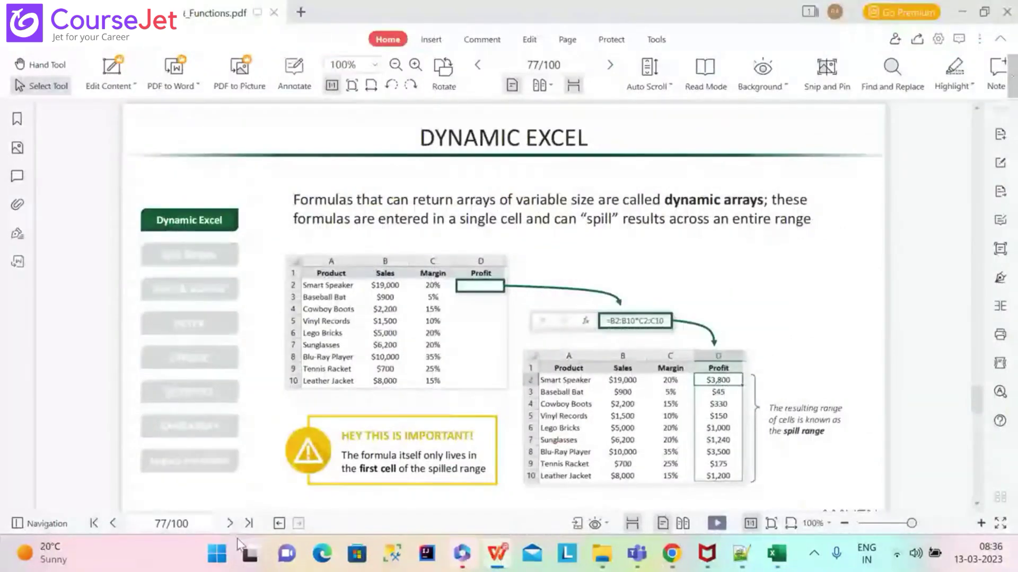
{"action": "left_click", "coordinate": [229, 523]}
{"action": "left_click", "coordinate": [230, 524]}
{"action": "left_click", "coordinate": [230, 523]}
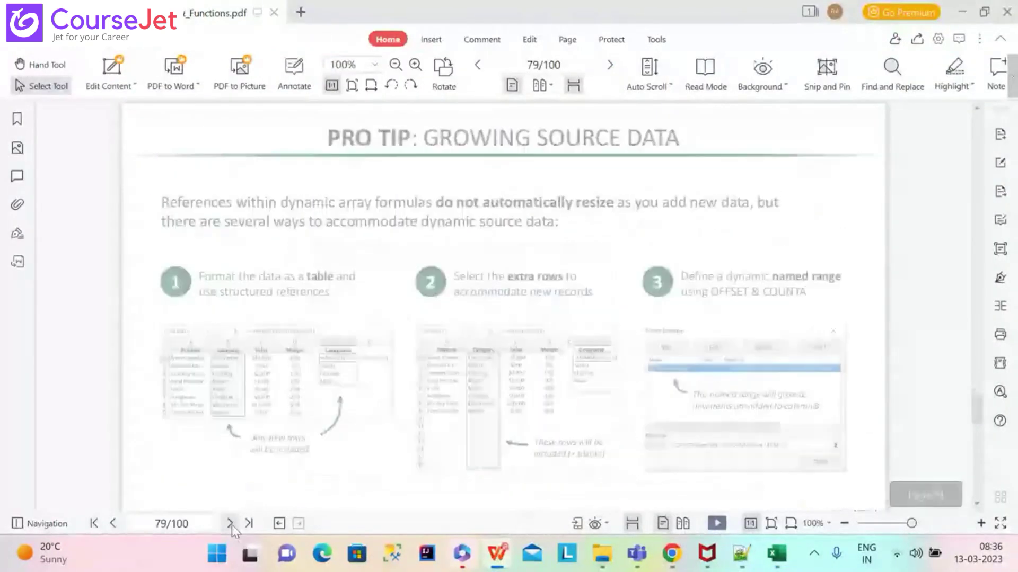
{"action": "left_click", "coordinate": [230, 523]}
{"action": "left_click", "coordinate": [230, 524]}
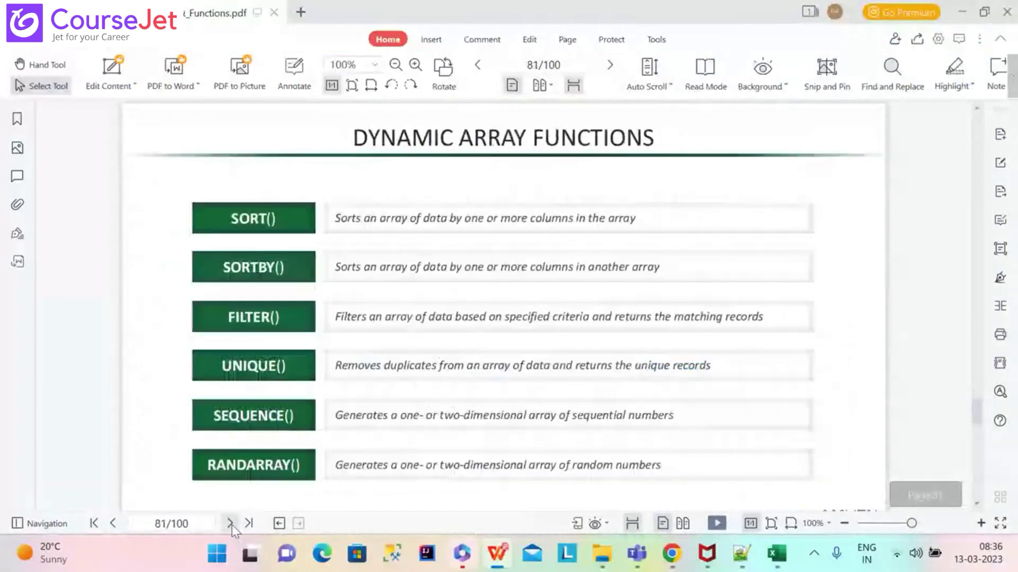
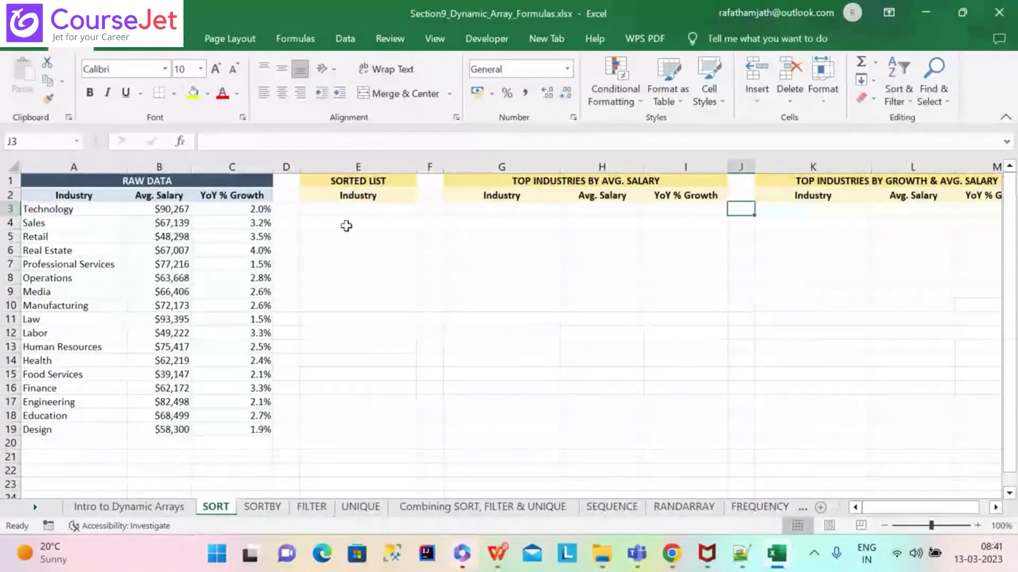
Try to sort the industry list into E3 with the formula =SORT(A3:A19)
{"action": "left_click", "coordinate": [347, 208]}
{"action": "type", "text": "="}
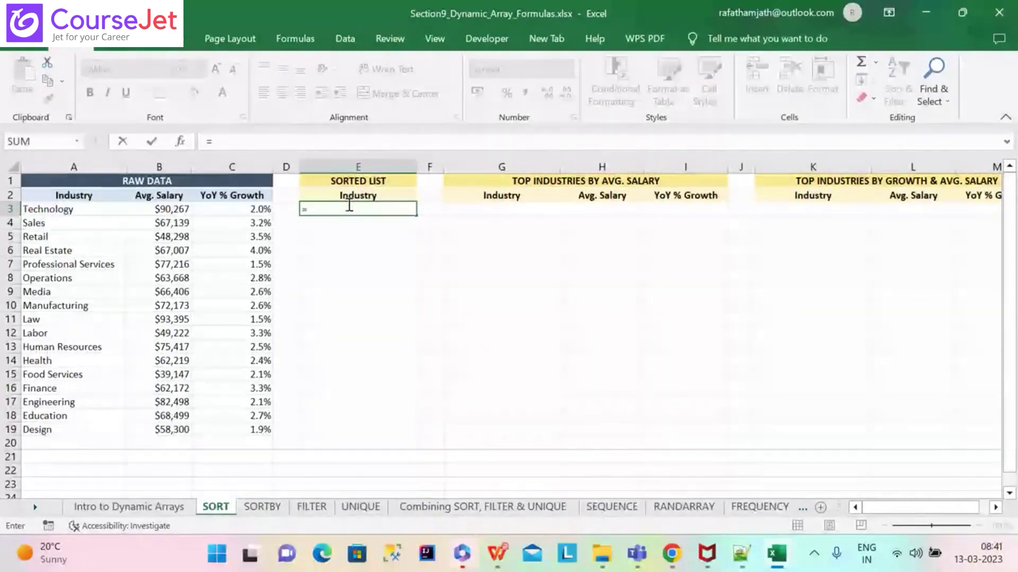
{"action": "type", "text": "SORT"}
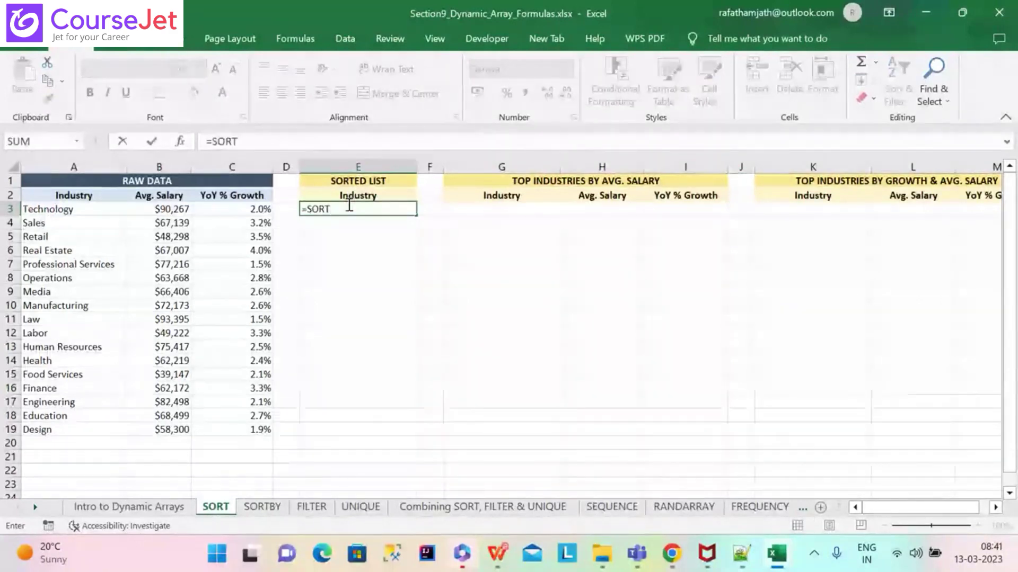
{"action": "type", "text": "("}
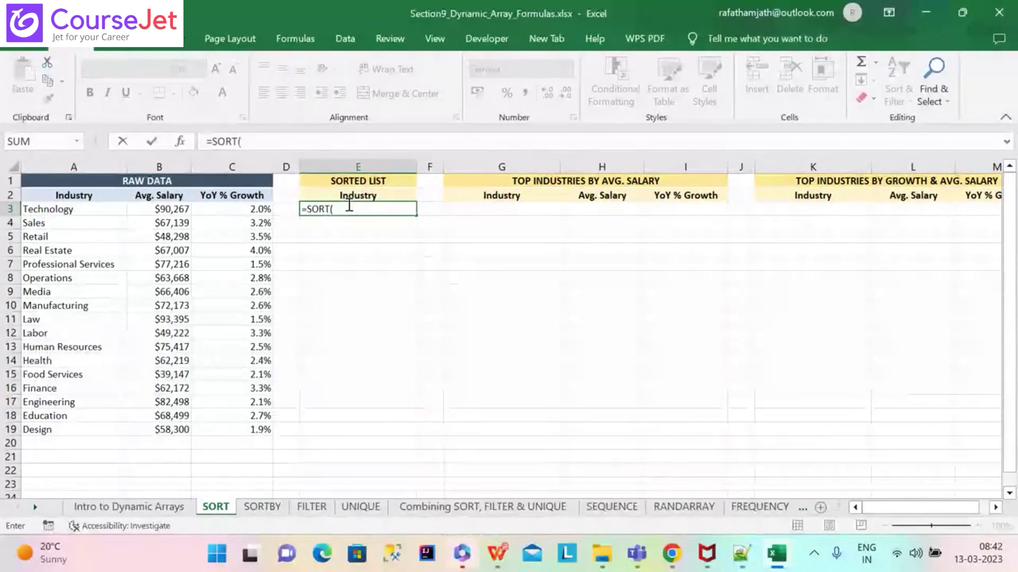
{"action": "left_click", "coordinate": [44, 210]}
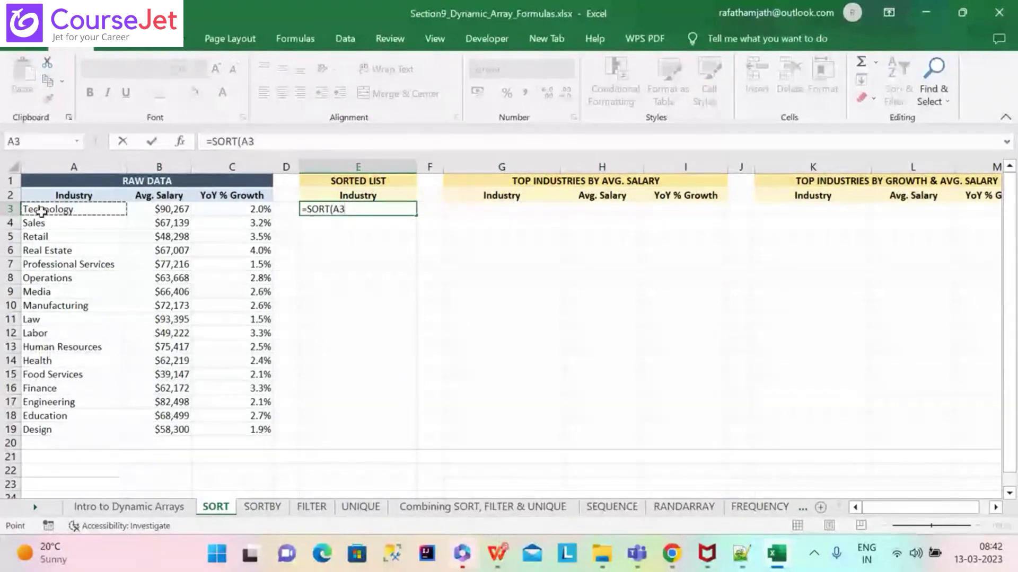
{"action": "key", "text": "ctrl+shift+Down"}
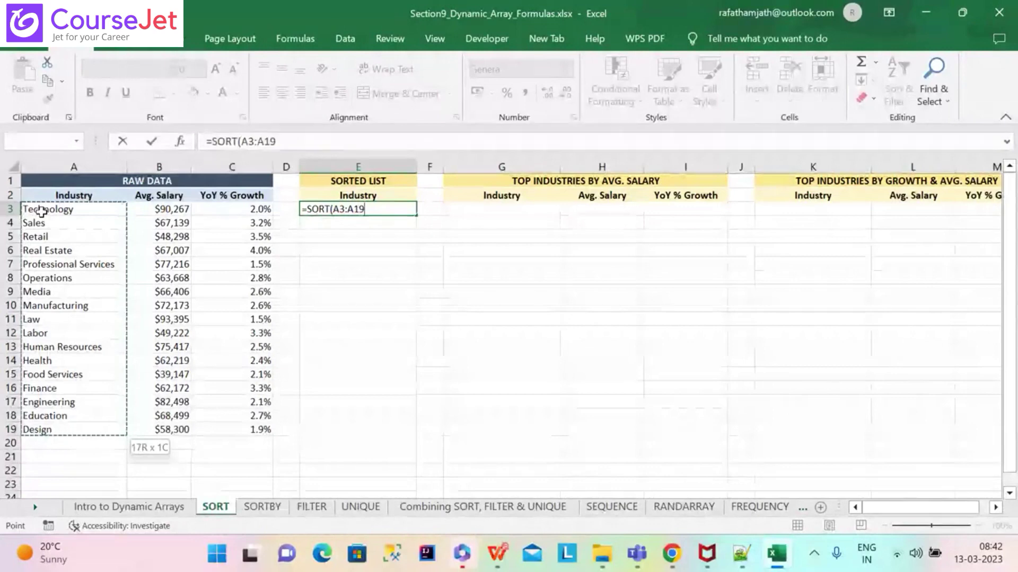
{"action": "type", "text": ")"}
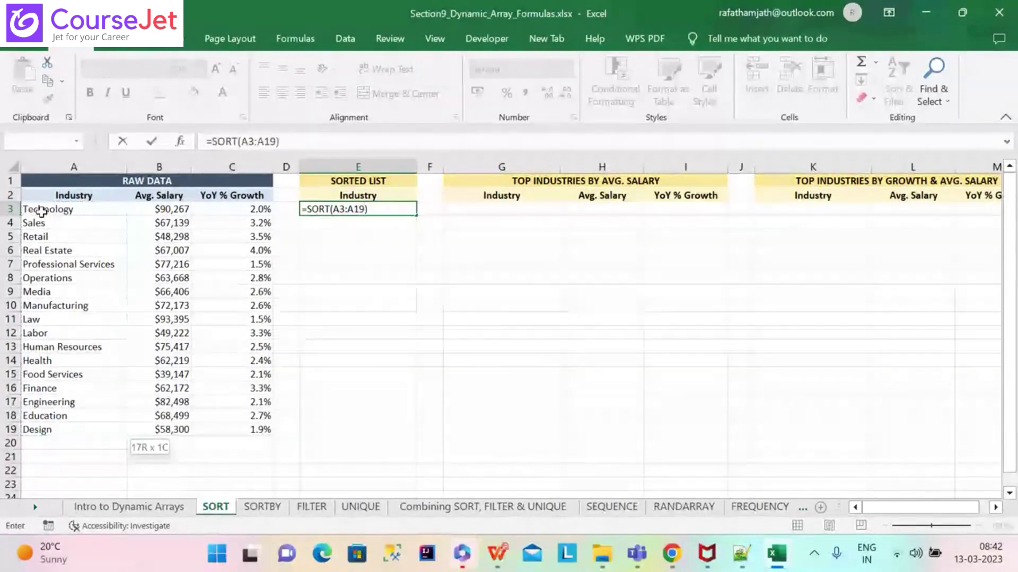
{"action": "key", "text": "Return"}
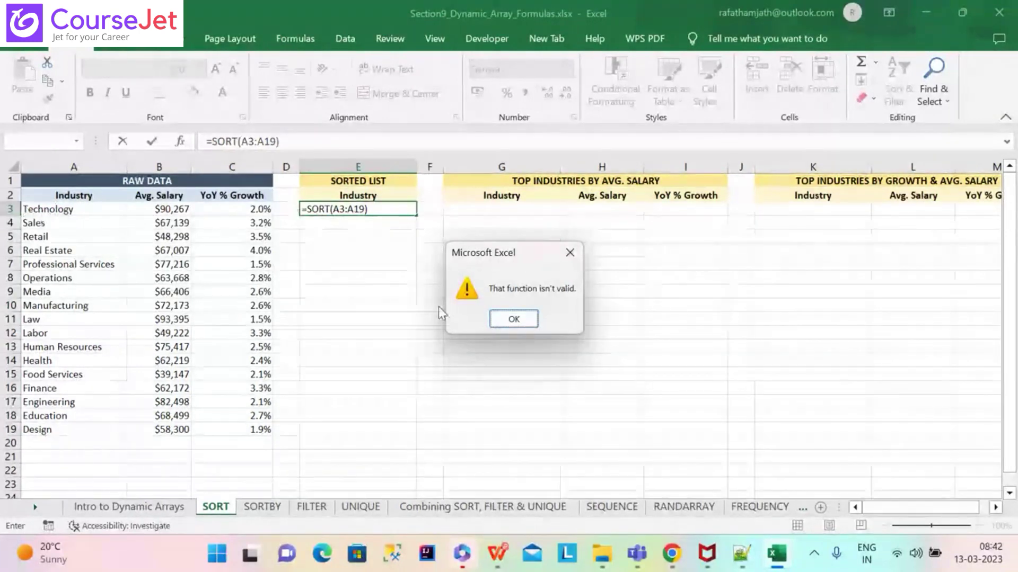
{"action": "left_click", "coordinate": [499, 319]}
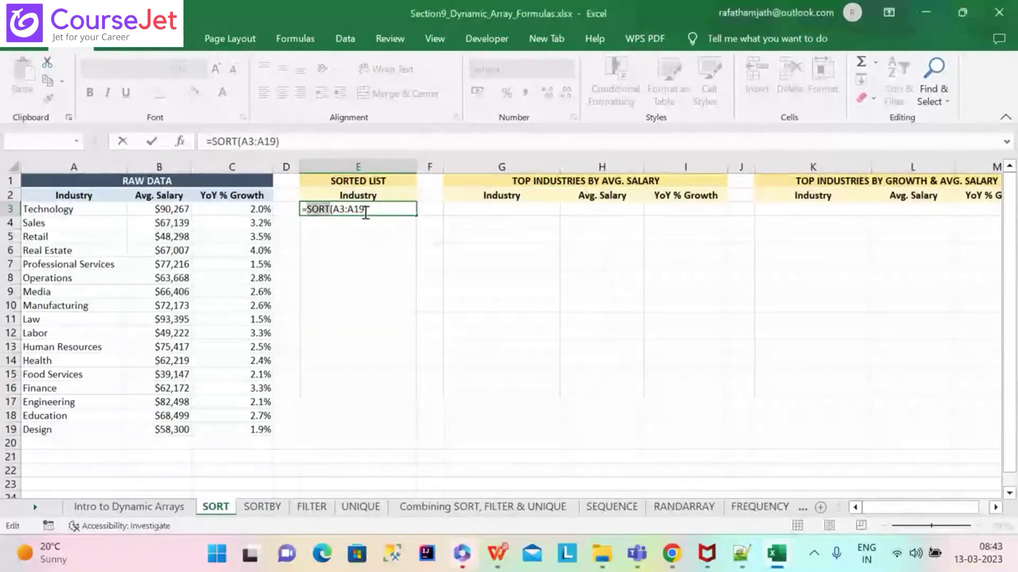
Clear the SORT formula in E3 and re-enter only =SORT without its arguments
{"action": "left_click", "coordinate": [366, 213]}
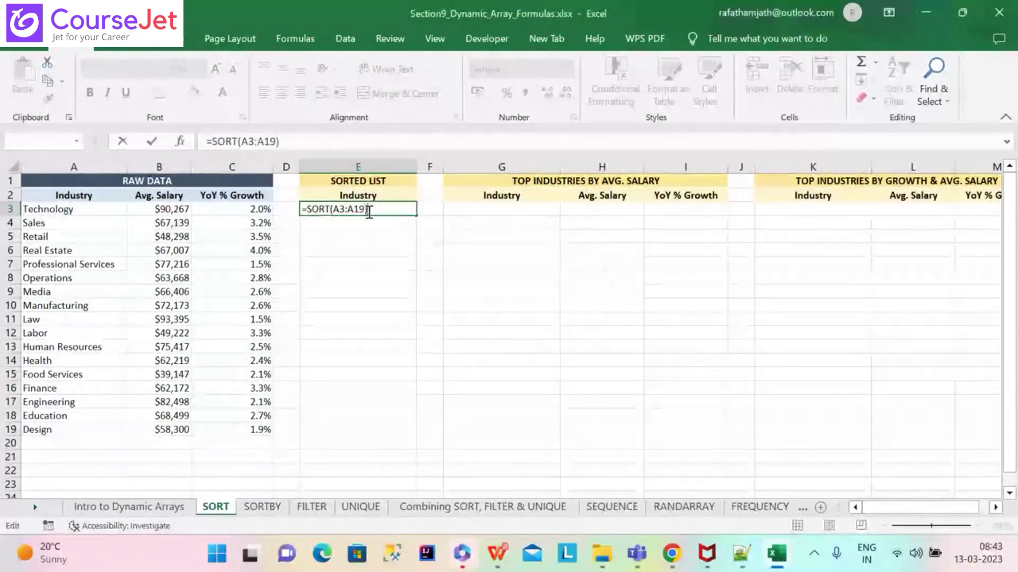
{"action": "key", "text": "BackSpace"}
{"action": "key", "text": "BackSpace"}
{"action": "key", "text": "BackSpace"}
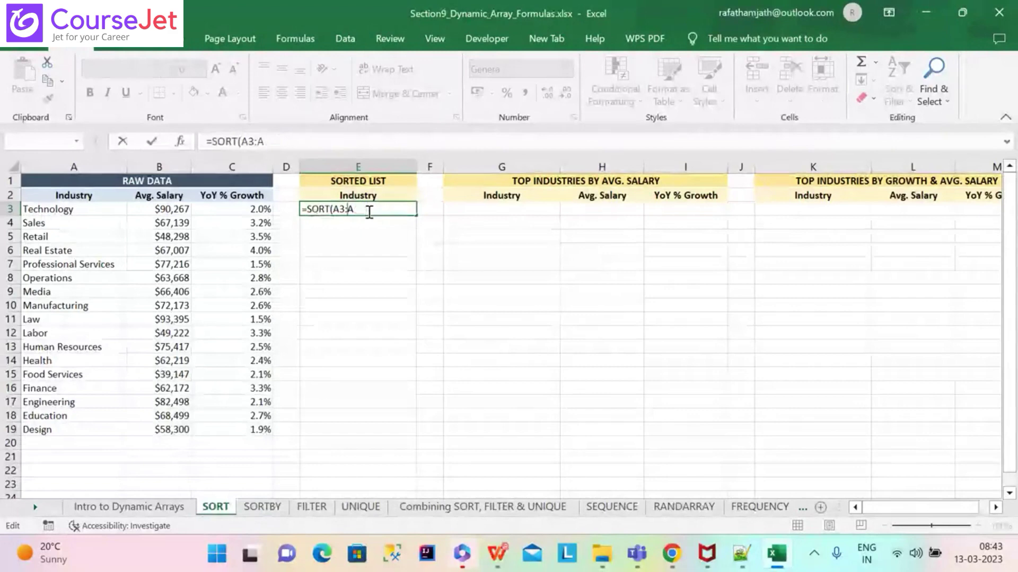
{"action": "key", "text": "BackSpace"}
{"action": "key", "text": "BackSpace"}
{"action": "key", "text": "BackSpace"}
{"action": "key", "text": "BackSpace"}
{"action": "key", "text": "BackSpace"}
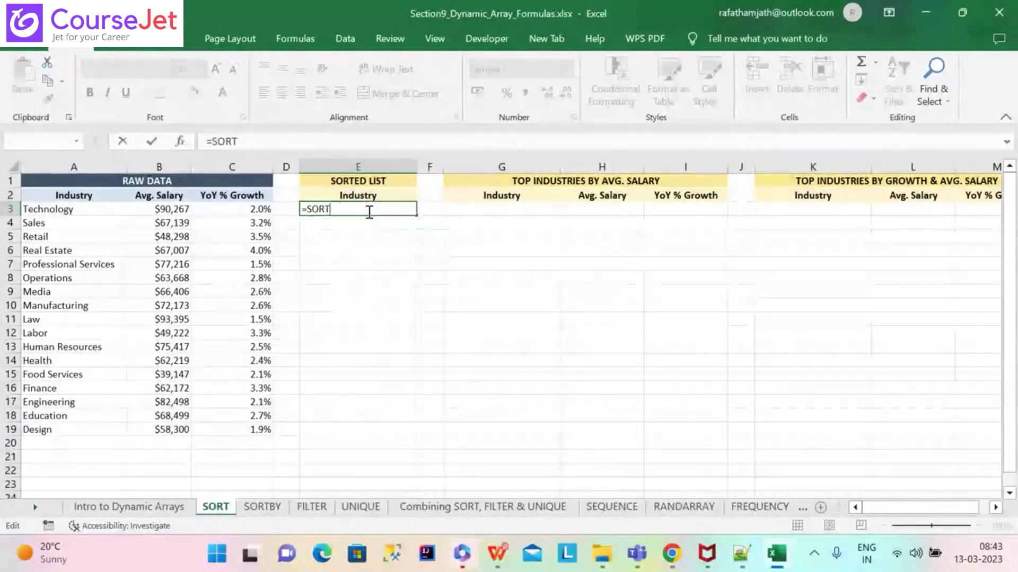
{"action": "key", "text": "BackSpace"}
{"action": "key", "text": "BackSpace"}
{"action": "key", "text": "BackSpace"}
{"action": "key", "text": "BackSpace"}
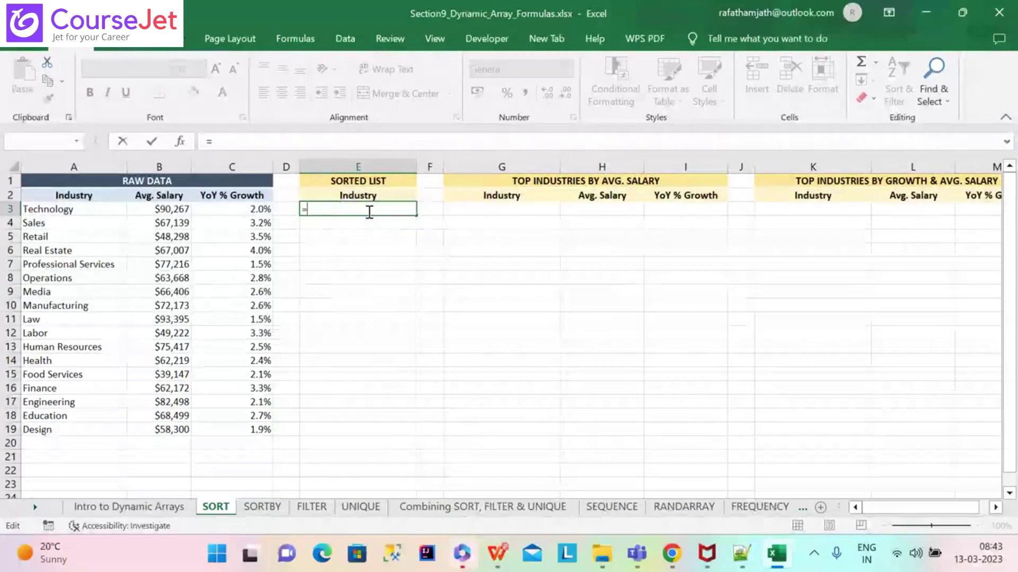
{"action": "type", "text": "SORT"}
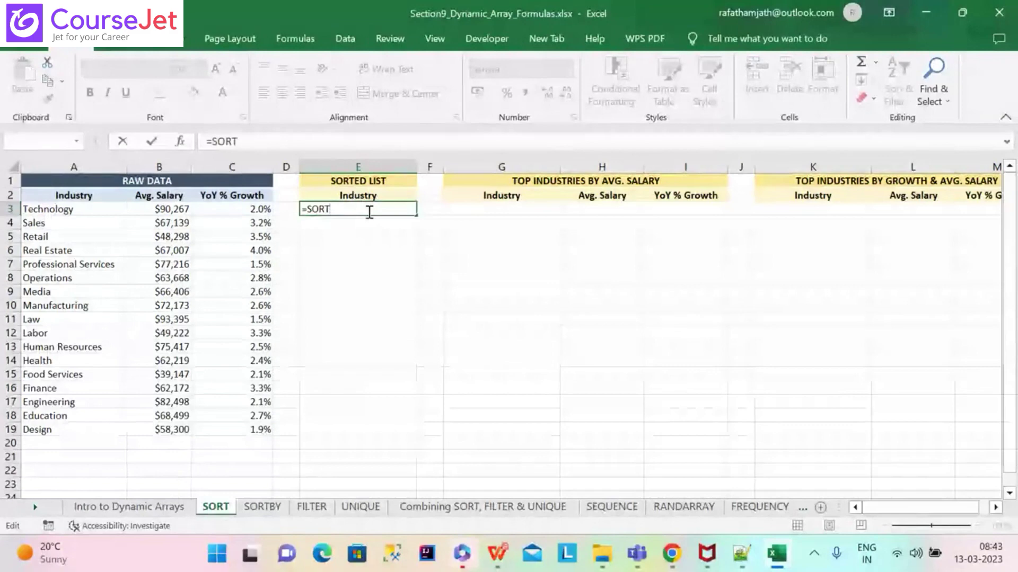
Switch to WPS PDF and look through the Desktop folder for the workbook to open
{"action": "key", "text": "alt+Tab"}
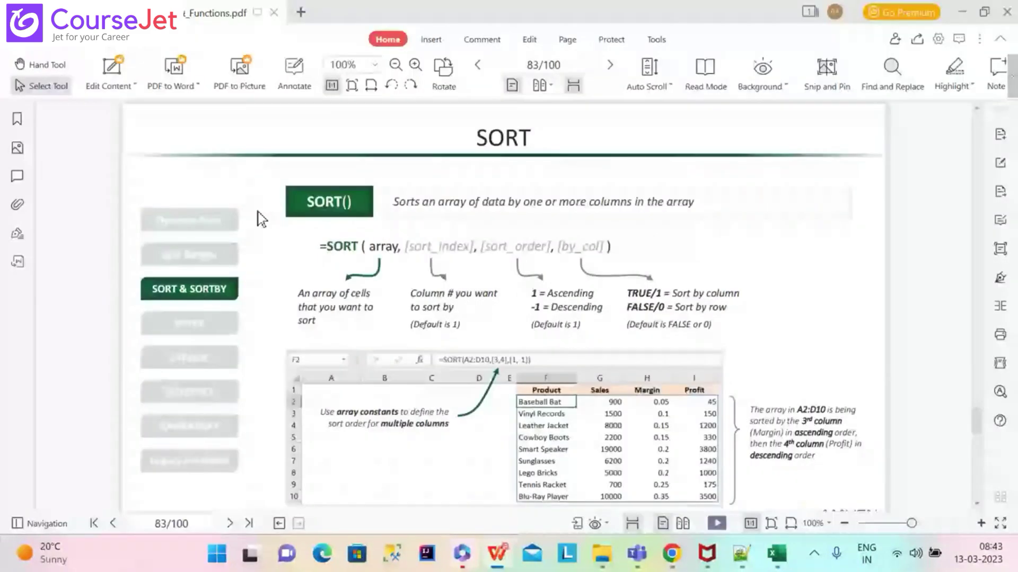
{"action": "left_click", "coordinate": [42, 49]}
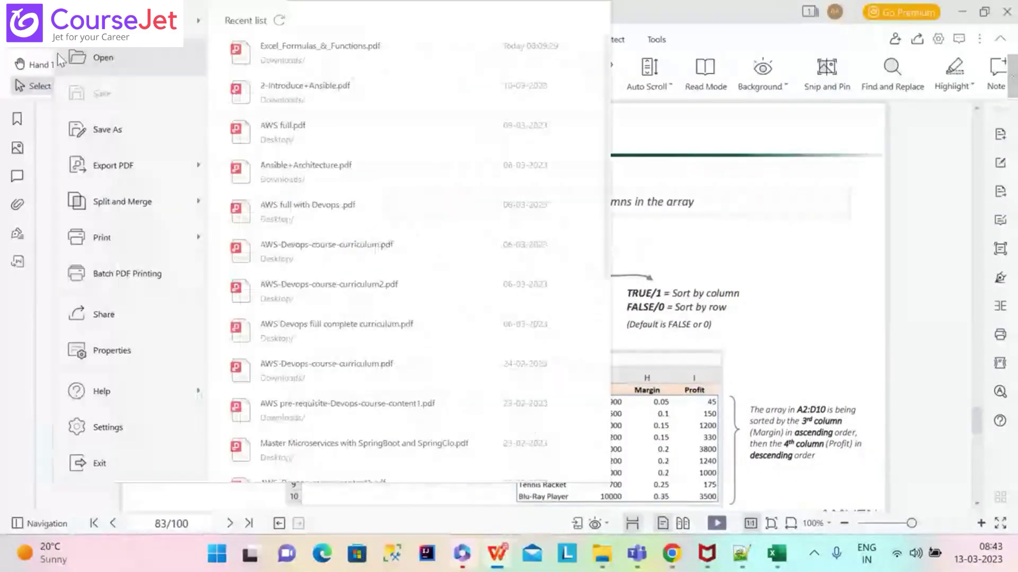
{"action": "left_click", "coordinate": [108, 64]}
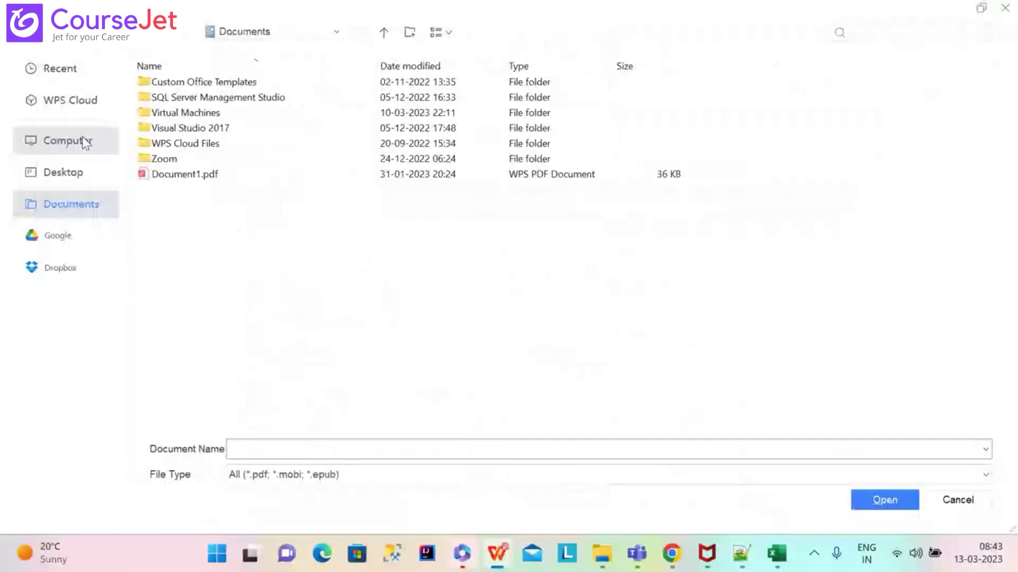
{"action": "left_click", "coordinate": [74, 170]}
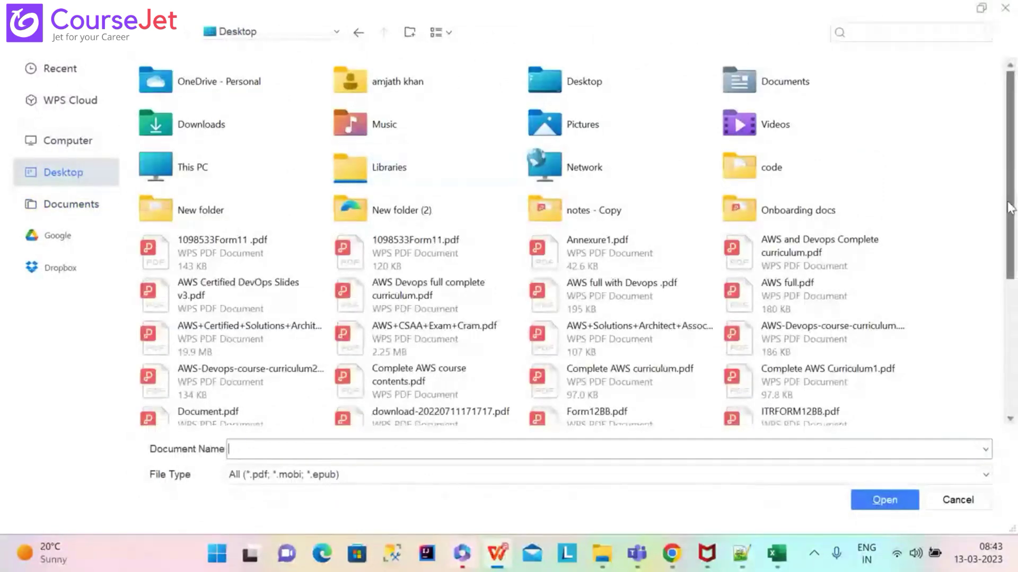
{"action": "mouse_move", "coordinate": [1009, 208]}
{"action": "left_mouse_down"}
{"action": "mouse_move", "coordinate": [1011, 380]}
{"action": "mouse_move", "coordinate": [1015, 209]}
{"action": "left_mouse_up"}
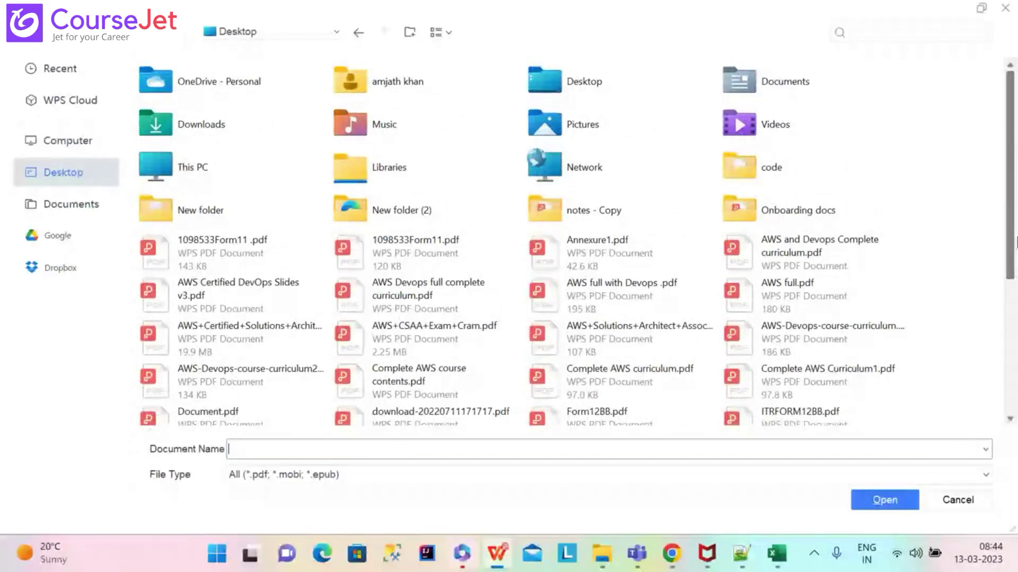
{"action": "left_click_drag", "start_coordinate": [1013, 242], "coordinate": [992, 380]}
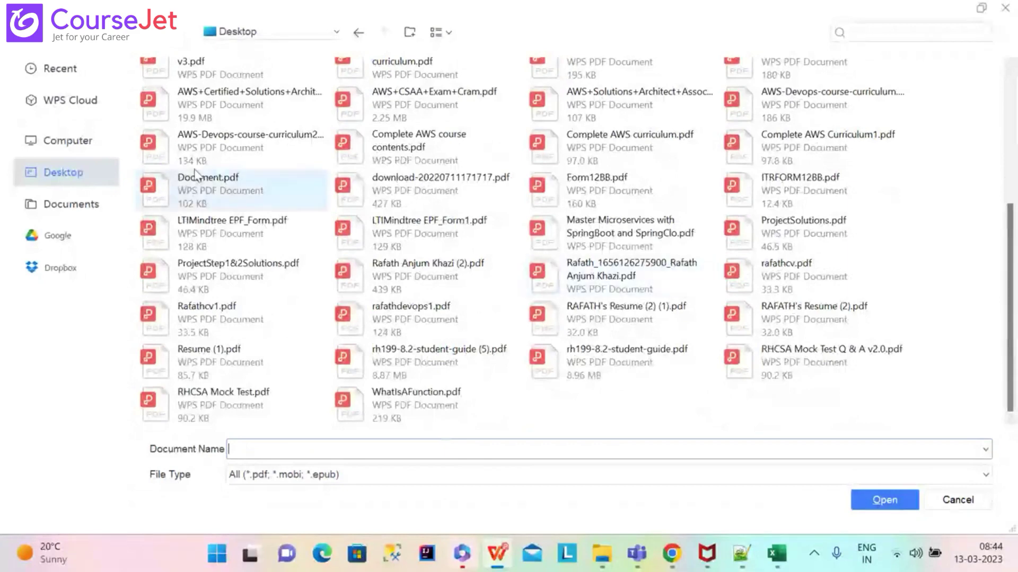
Look through the user profile's Downloads folder on the Windows-SSD (C:) drive for the workbook
{"action": "left_click", "coordinate": [58, 147]}
{"action": "double_click", "coordinate": [190, 99]}
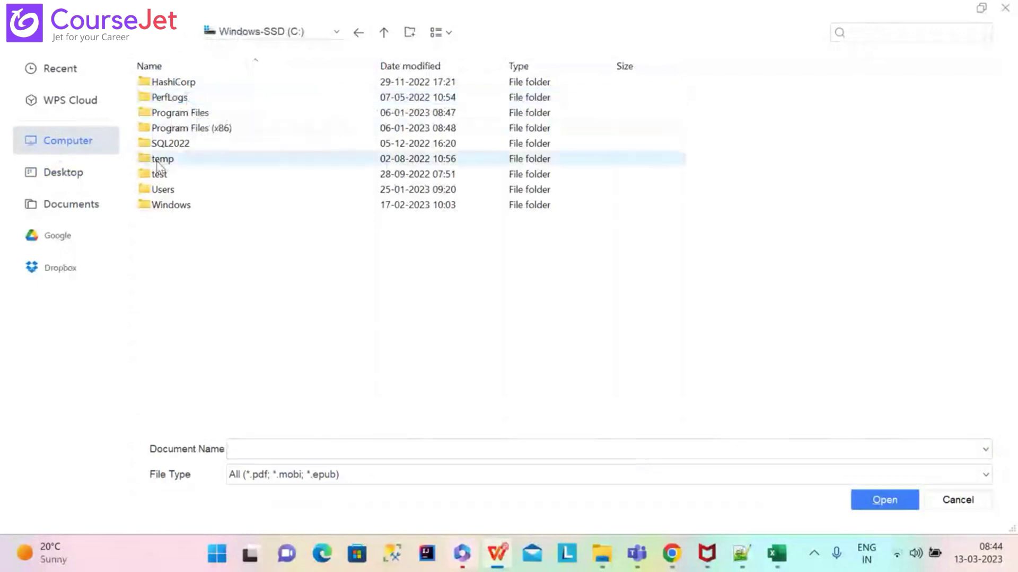
{"action": "double_click", "coordinate": [159, 191]}
{"action": "double_click", "coordinate": [163, 116]}
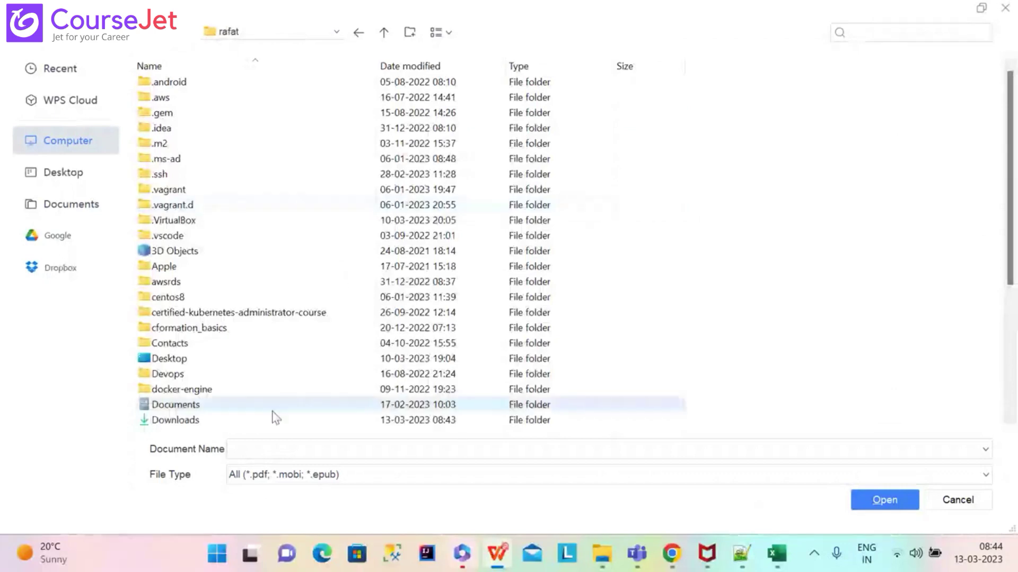
{"action": "double_click", "coordinate": [176, 422]}
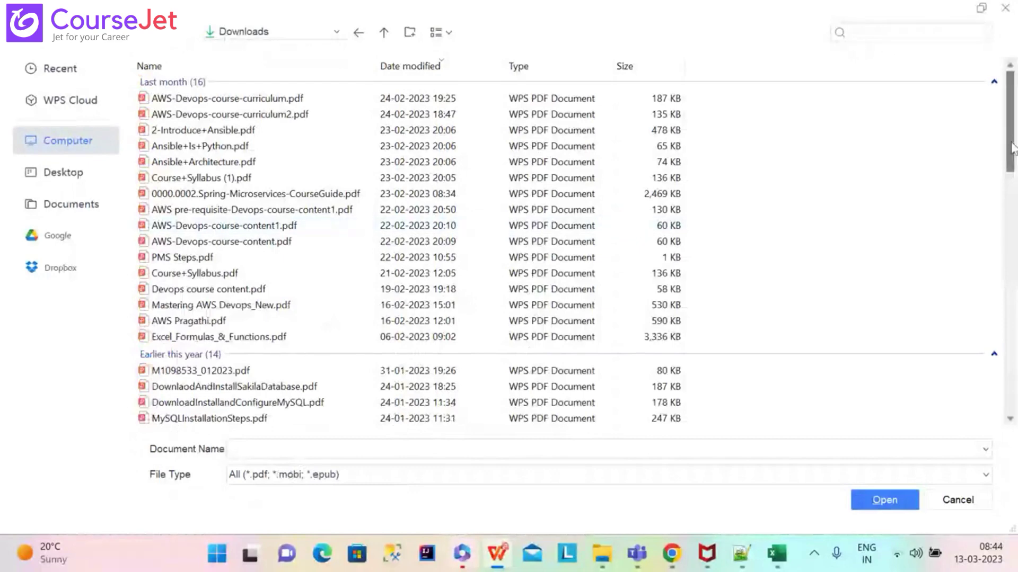
{"action": "left_click_drag", "start_coordinate": [1012, 148], "coordinate": [1013, 417]}
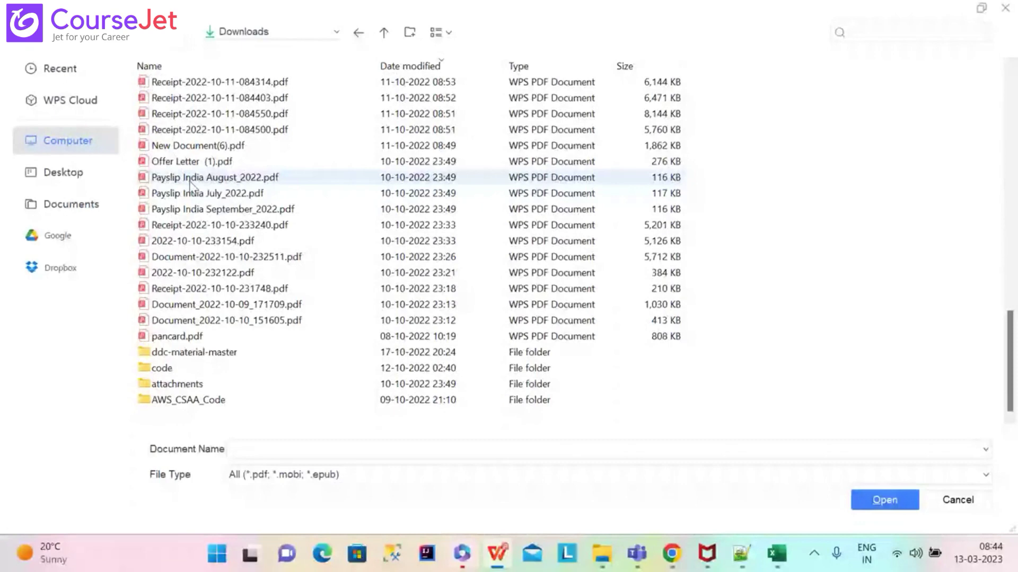
Try to open Section9_Dynamic_Array_Formulas.xlsx in WPS by its document name
{"action": "left_click", "coordinate": [44, 181]}
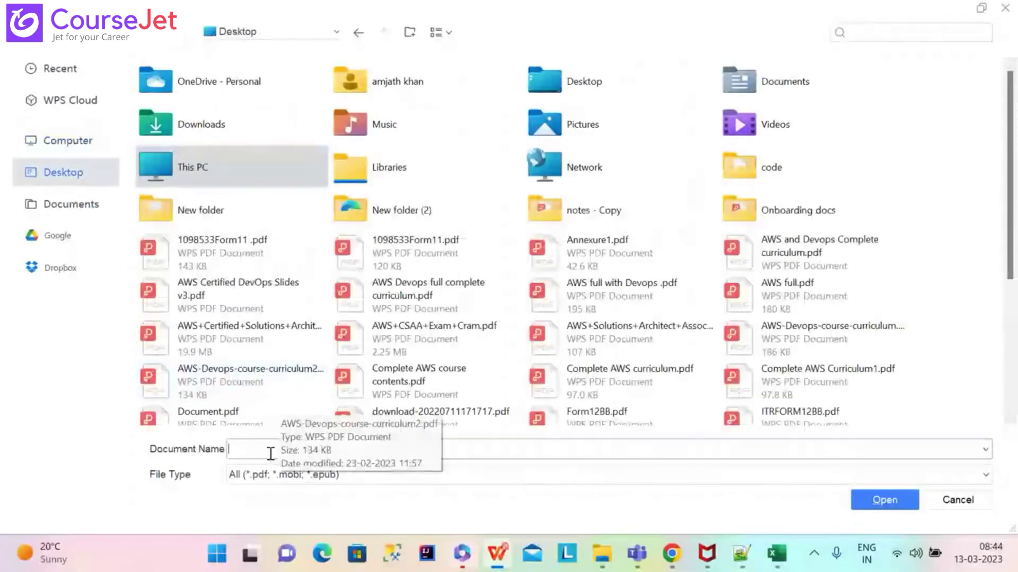
{"action": "type", "text": "SEC"}
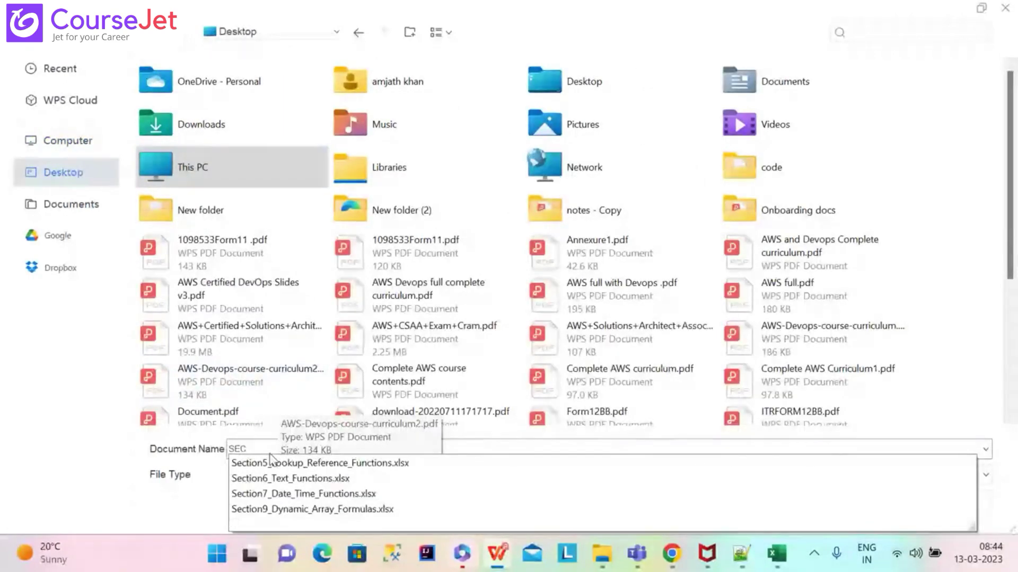
{"action": "left_click", "coordinate": [259, 508]}
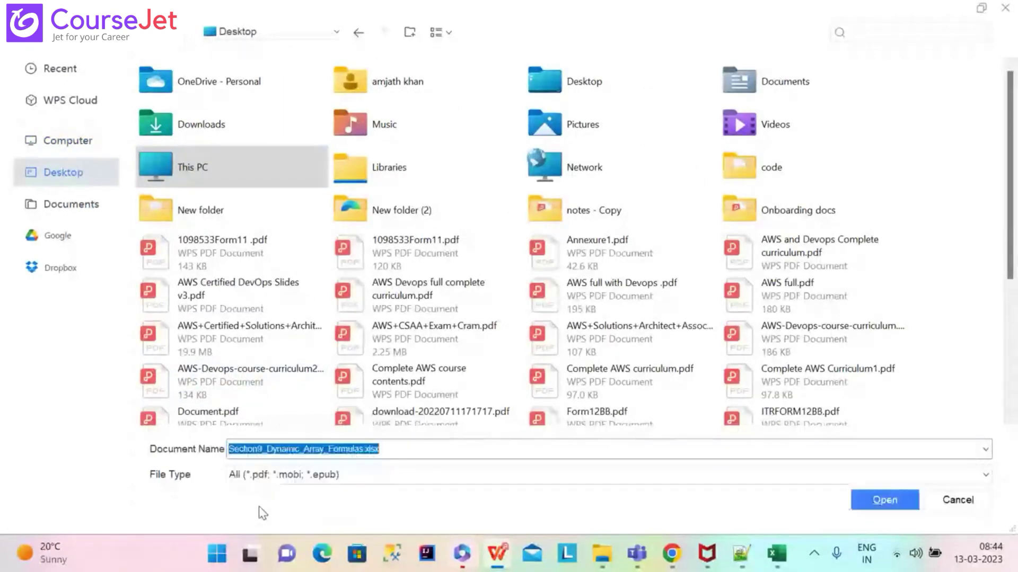
{"action": "left_click", "coordinate": [893, 501]}
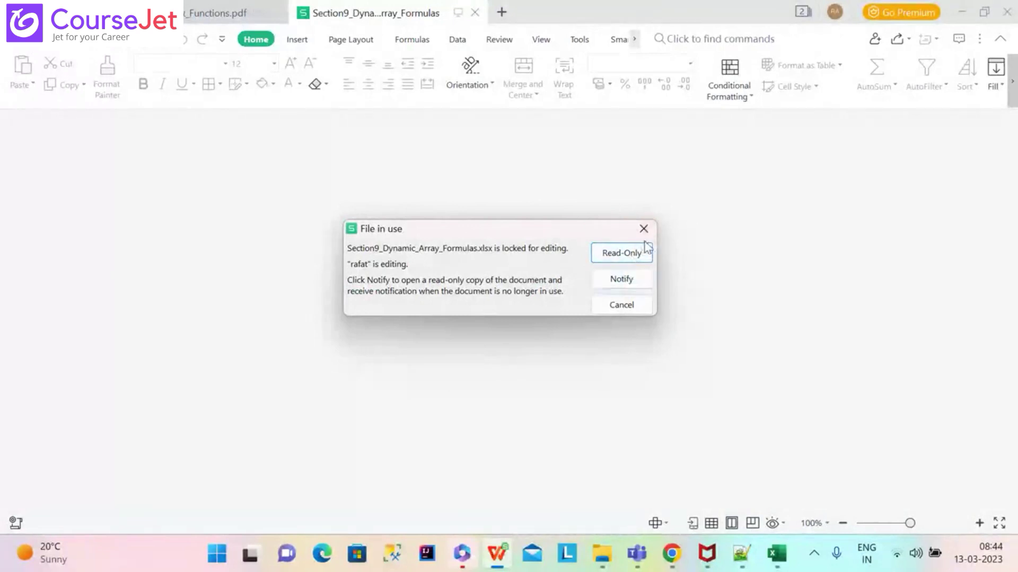
{"action": "left_click", "coordinate": [622, 305]}
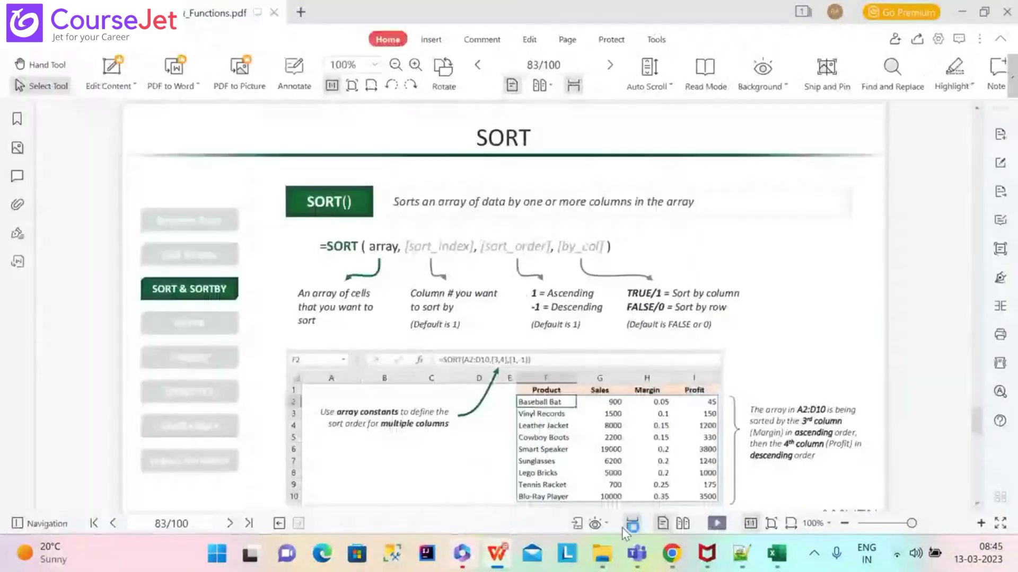
Close the Section9_Dynamic_Array_Formulas.xlsx workbook in Excel and save its changes
{"action": "mouse_move", "coordinate": [776, 553]}
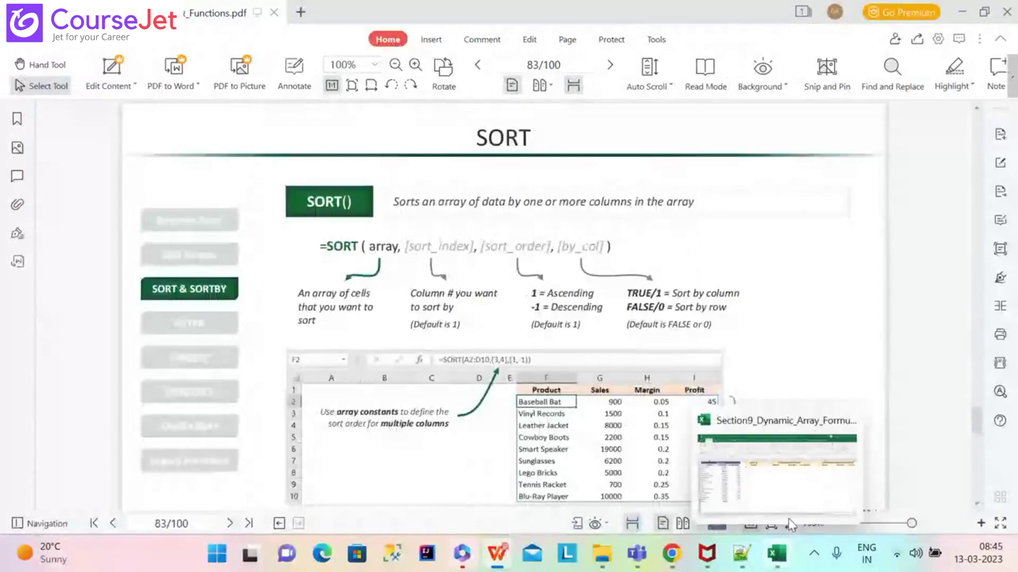
{"action": "left_click", "coordinate": [847, 421]}
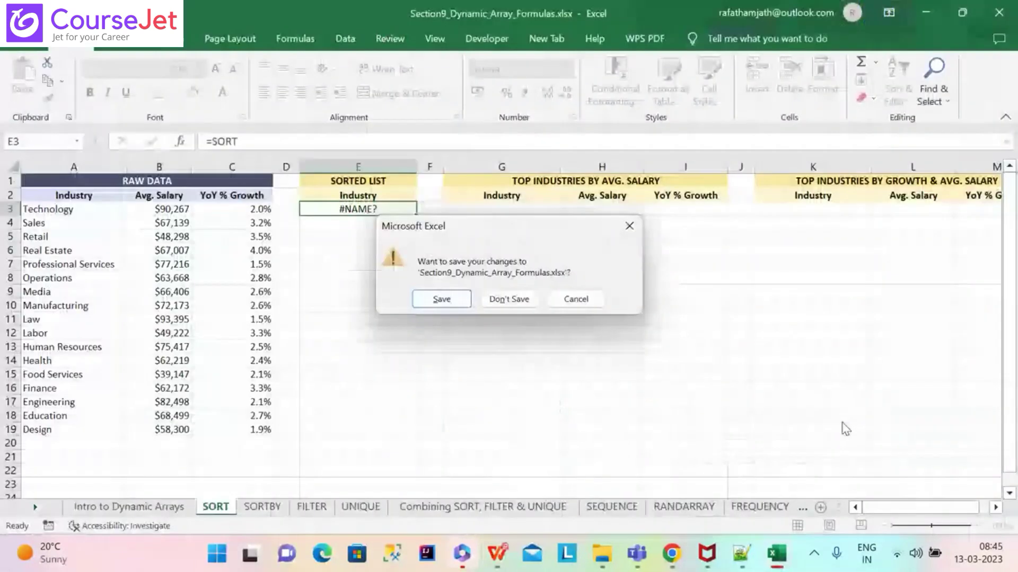
{"action": "left_click", "coordinate": [450, 304]}
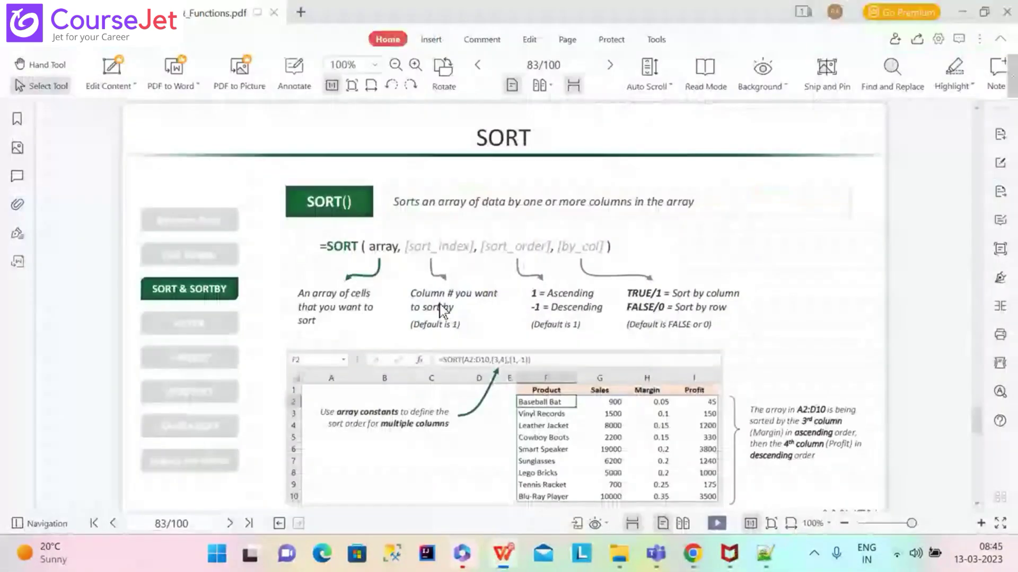
Switch to WPS and open Section9_Dynamic_Array_Formulas.xlsx from the Desktop folder by its document name
{"action": "mouse_move", "coordinate": [518, 542]}
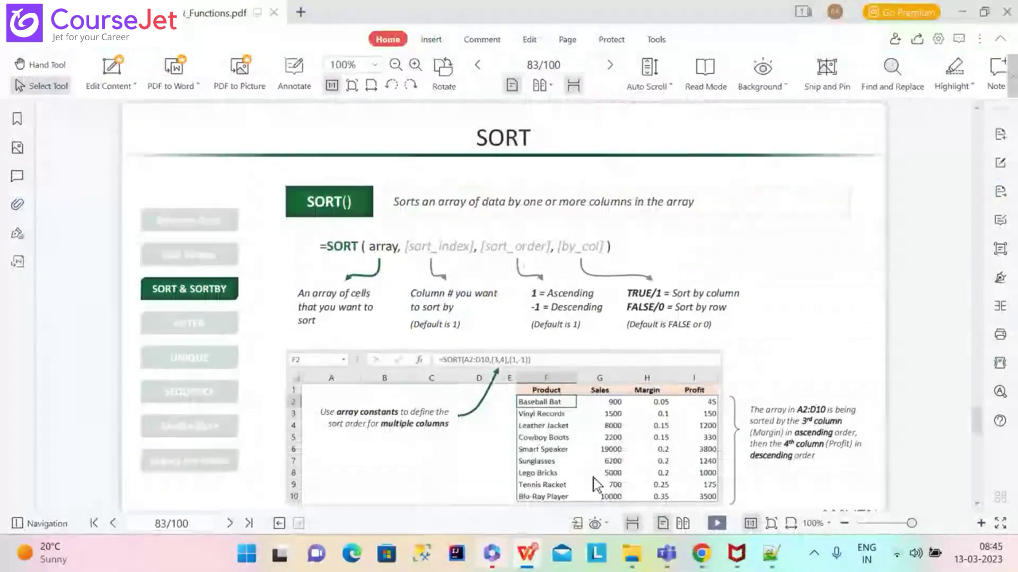
{"action": "left_click_drag", "start_coordinate": [539, 474], "coordinate": [558, 86]}
{"action": "left_click", "coordinate": [43, 45]}
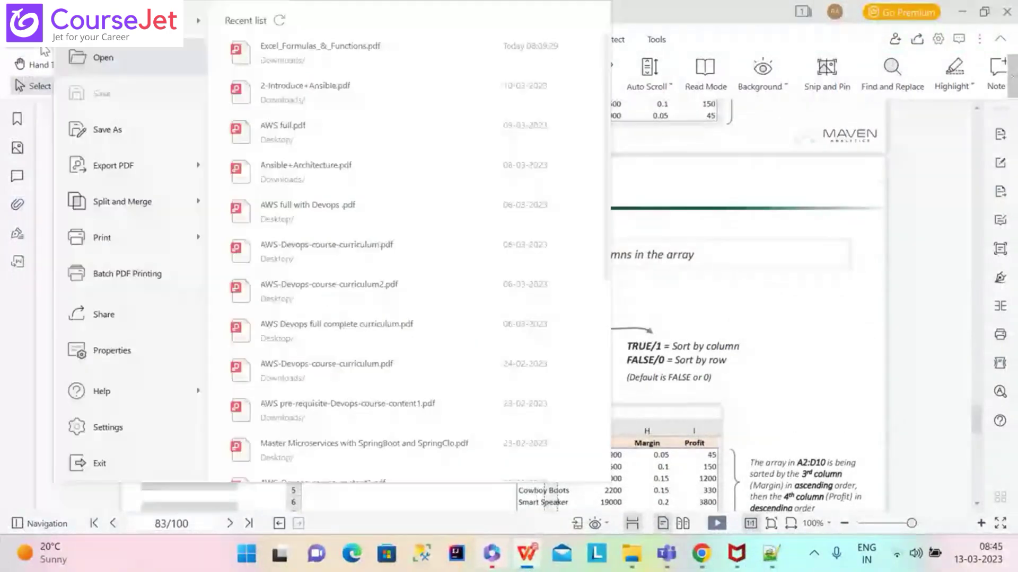
{"action": "left_click", "coordinate": [112, 64]}
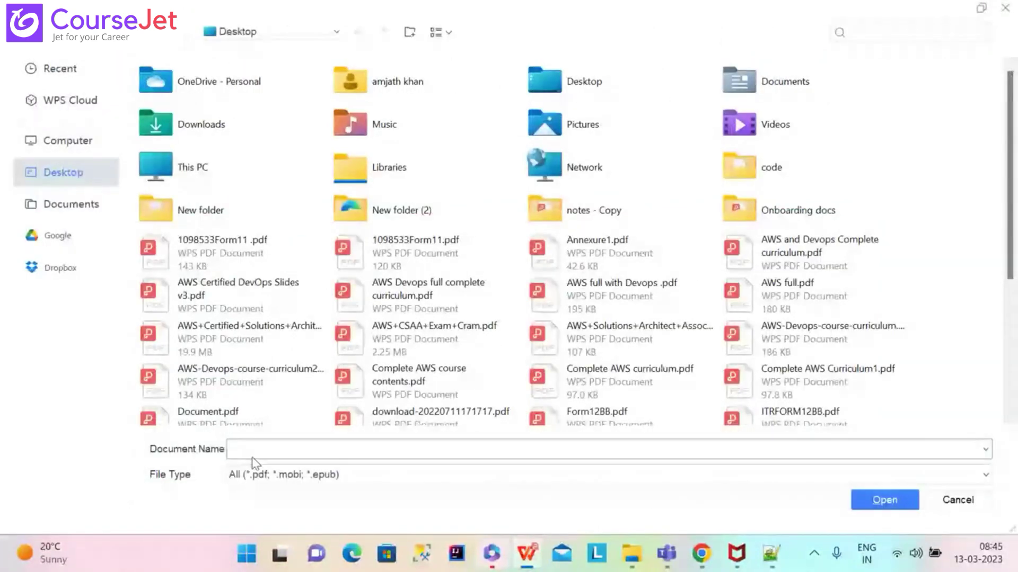
{"action": "type", "text": "SORT"}
{"action": "key", "text": "BackSpace"}
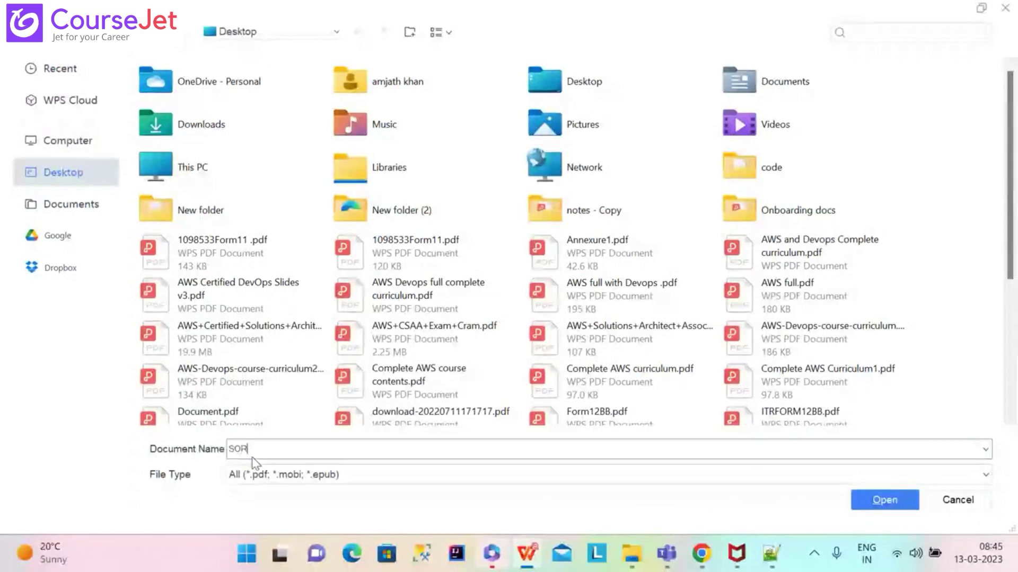
{"action": "key", "text": "BackSpace"}
{"action": "key", "text": "BackSpace"}
{"action": "key", "text": "BackSpace"}
{"action": "type", "text": "S"}
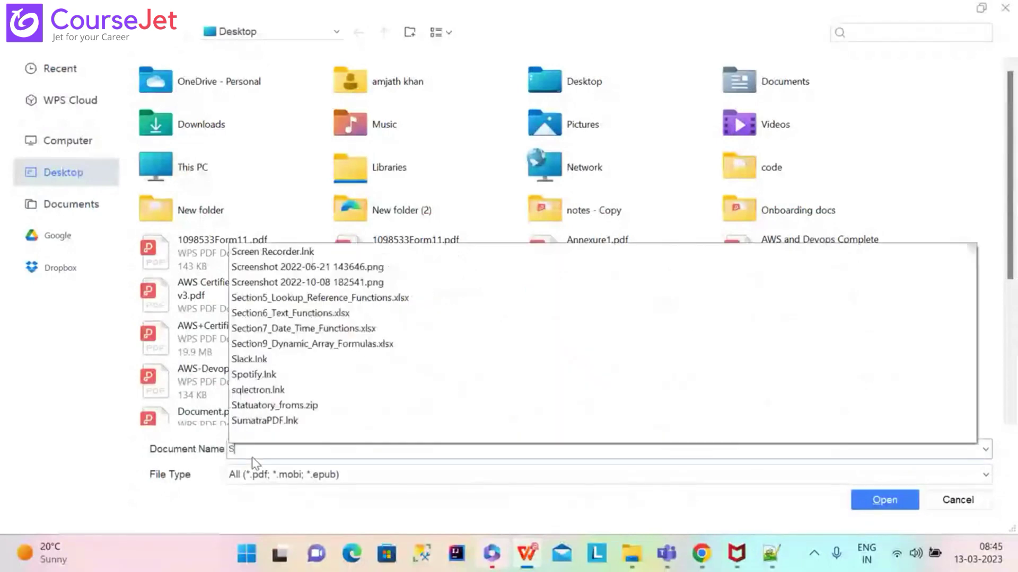
{"action": "type", "text": "EC"}
{"action": "left_click", "coordinate": [477, 509]}
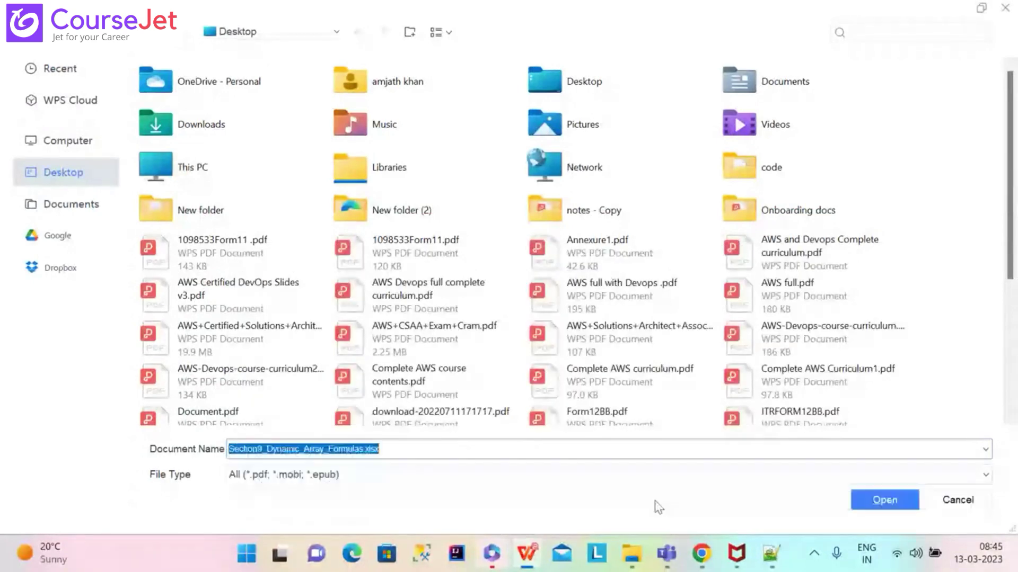
{"action": "left_click", "coordinate": [884, 500]}
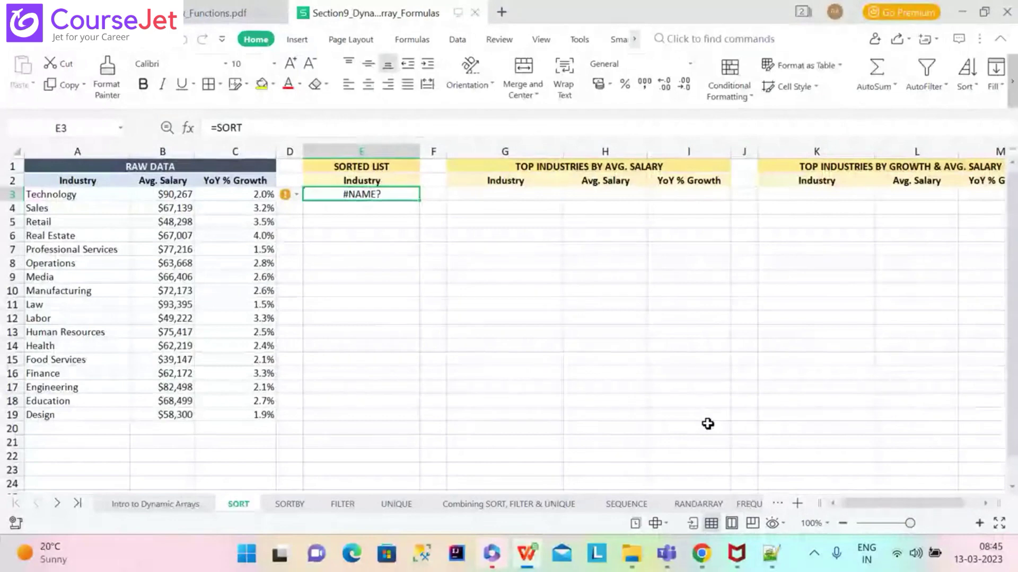
Clear the incomplete formula in cell E3 of the SORT sheet and enter =SORT(A3:A19) for the industry column
{"action": "key", "text": "Delete"}
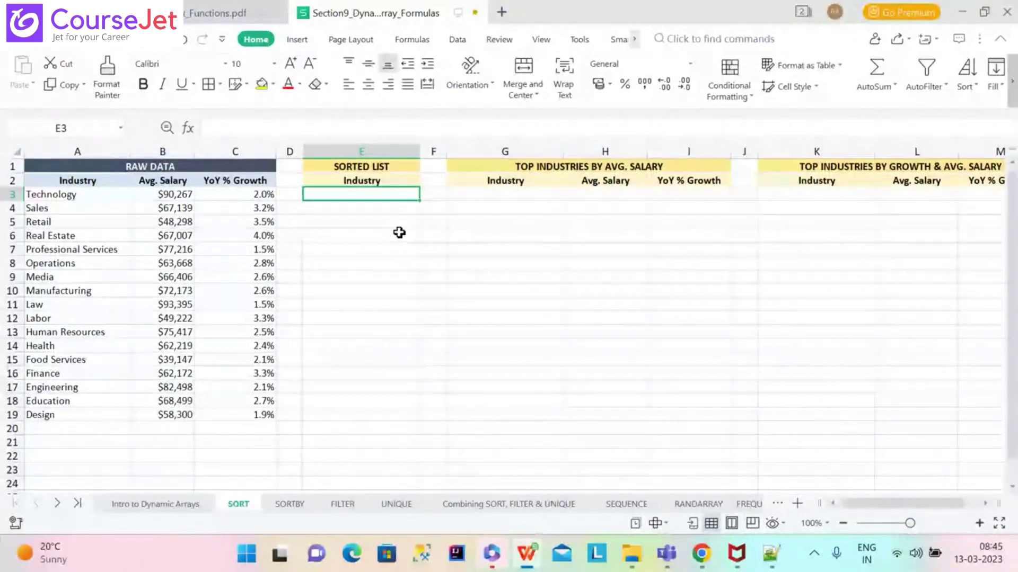
{"action": "type", "text": "=S"}
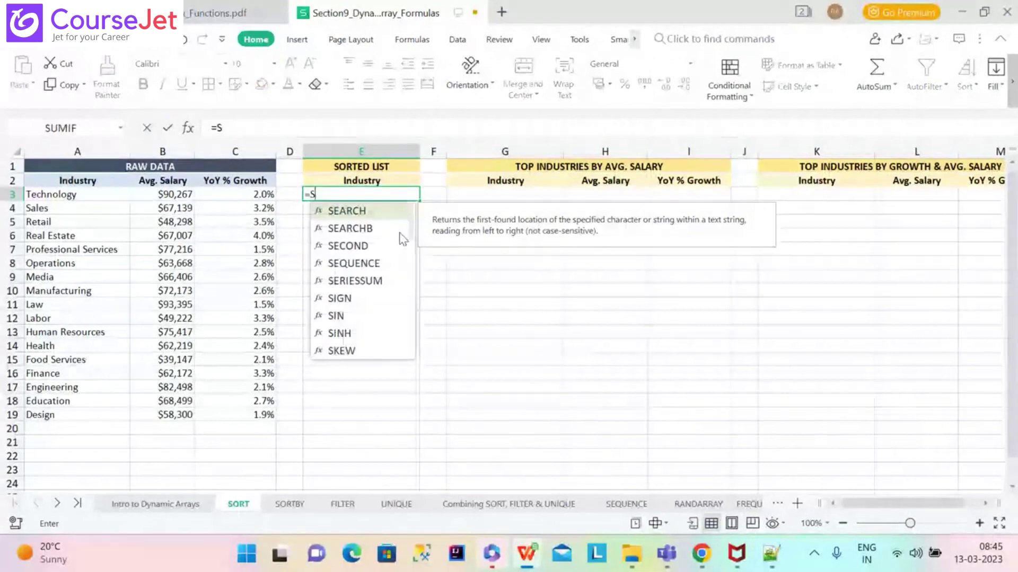
{"action": "type", "text": "O"}
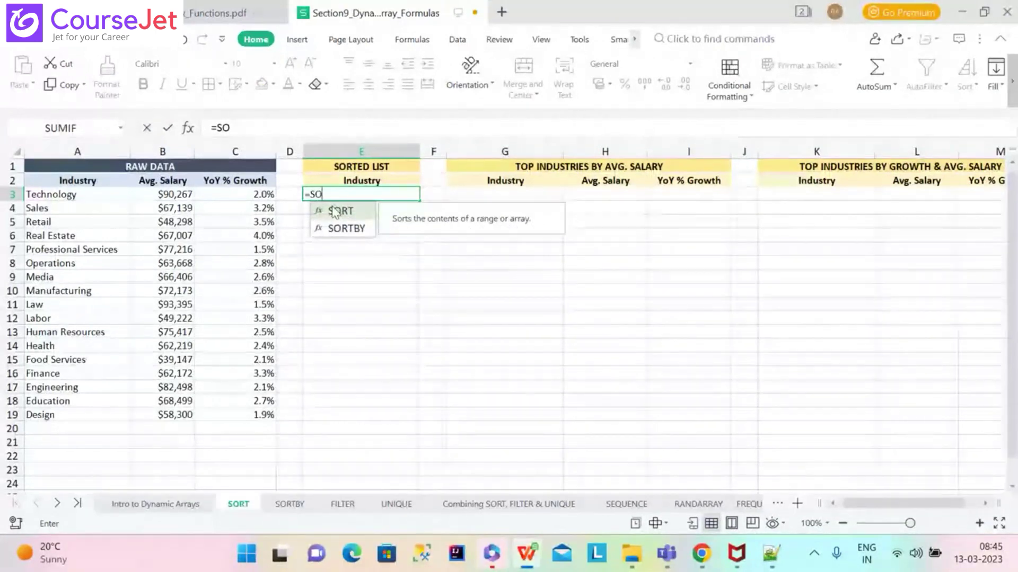
{"action": "double_click", "coordinate": [335, 210]}
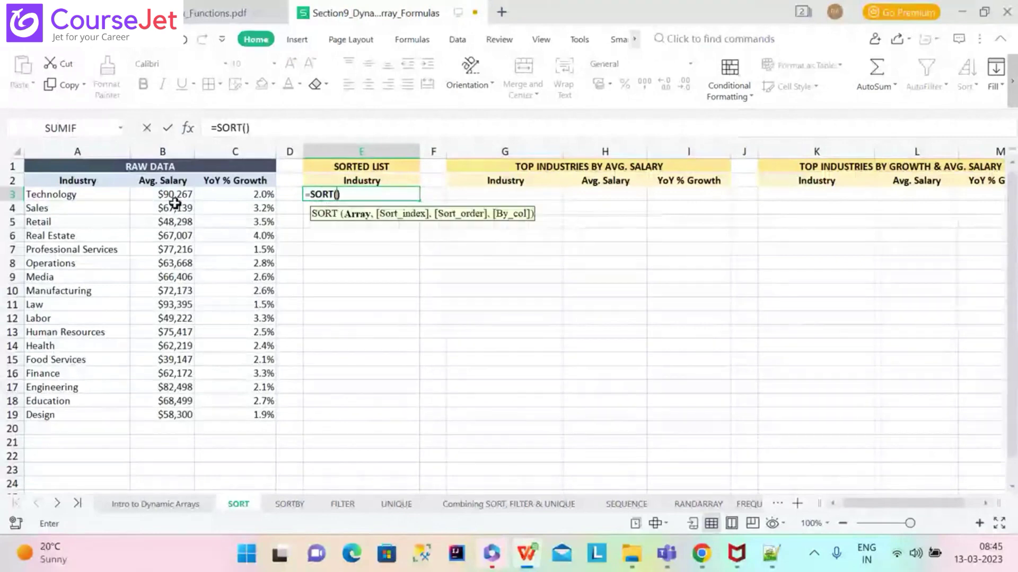
{"action": "left_click", "coordinate": [80, 196]}
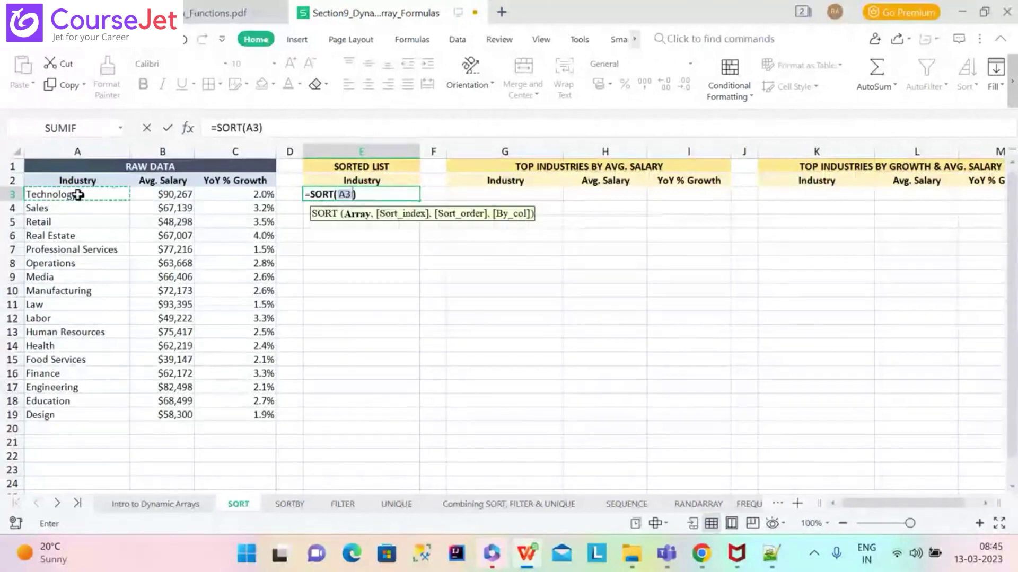
{"action": "key", "text": "ctrl+shift+Down"}
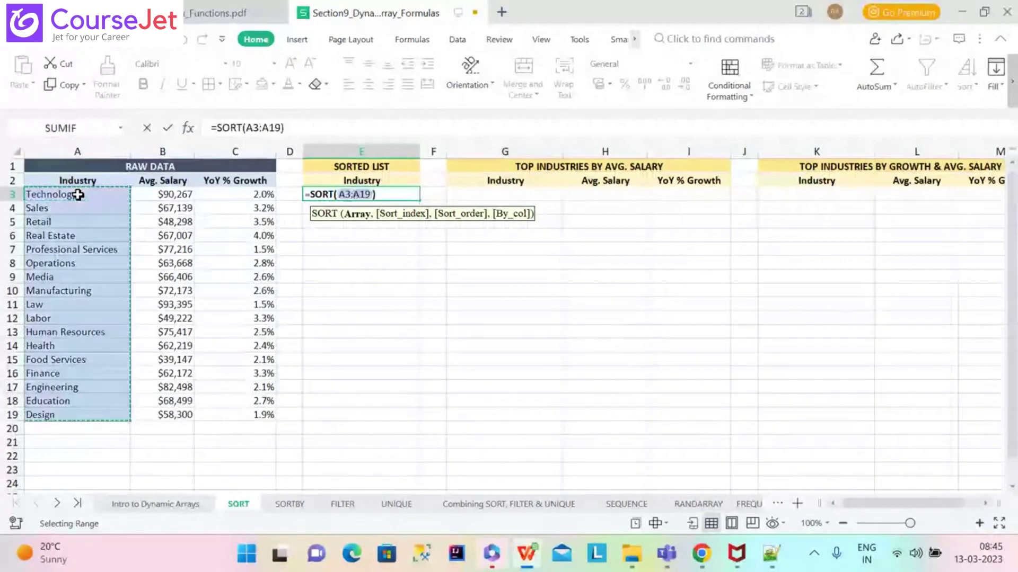
{"action": "key", "text": "Return"}
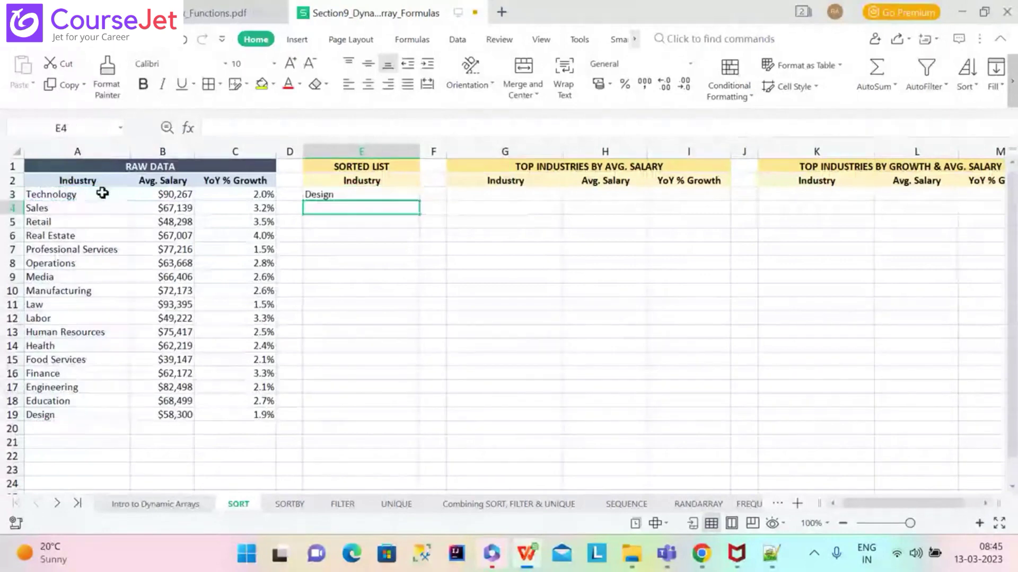
Try filling the SORT formula from E3 down to E19, and clear the filled cells
{"action": "left_click", "coordinate": [412, 193]}
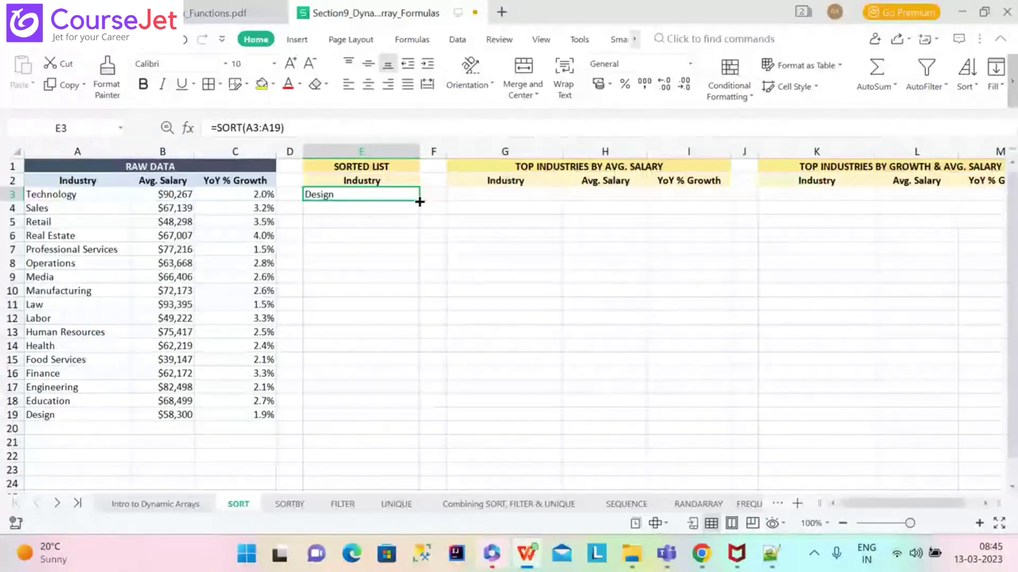
{"action": "left_click_drag", "start_coordinate": [420, 202], "coordinate": [388, 419]}
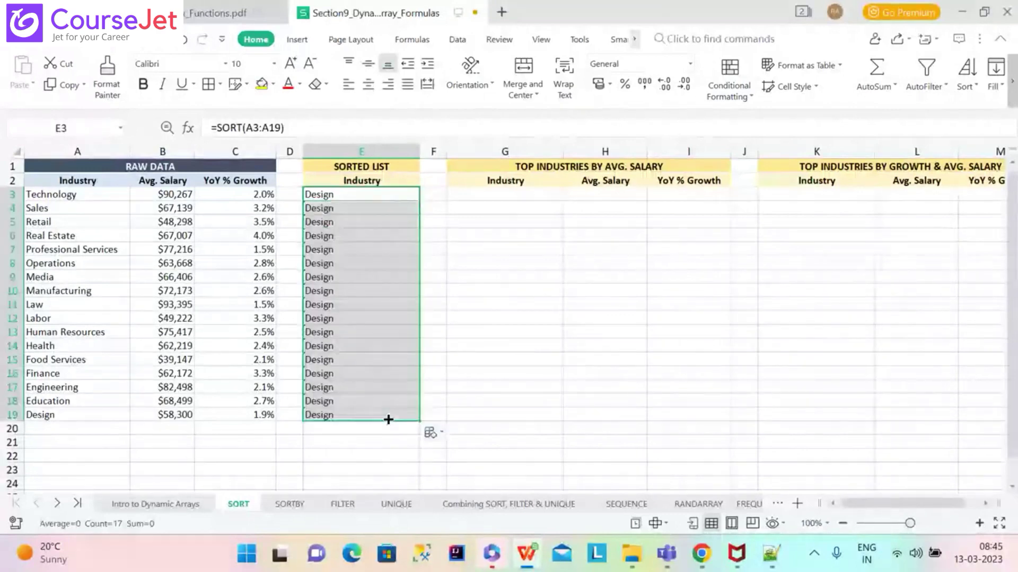
{"action": "key", "text": "Delete"}
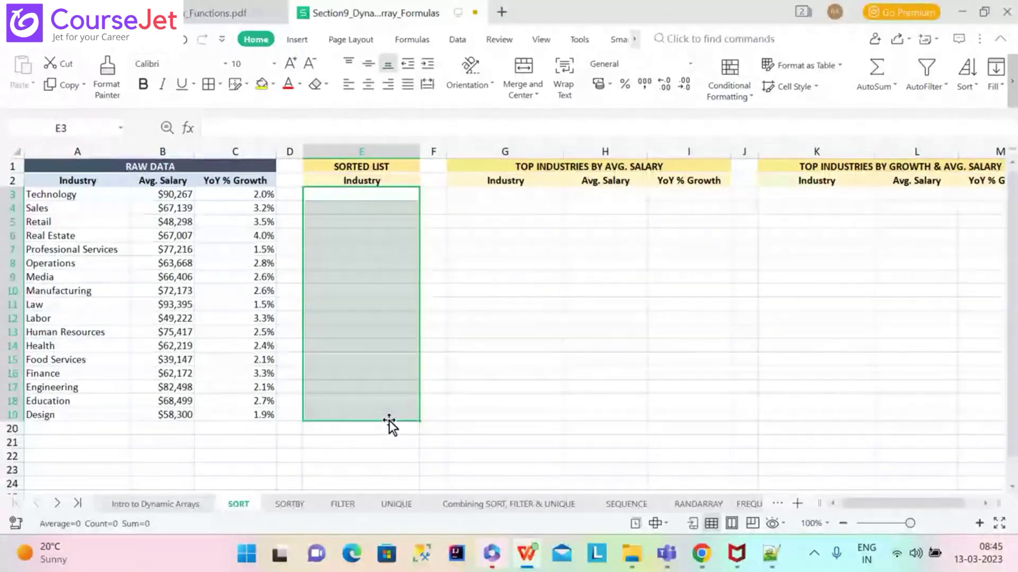
Enter =SORT(A3:A20) in cell E3 of the Sorted List column
{"action": "left_click", "coordinate": [342, 199]}
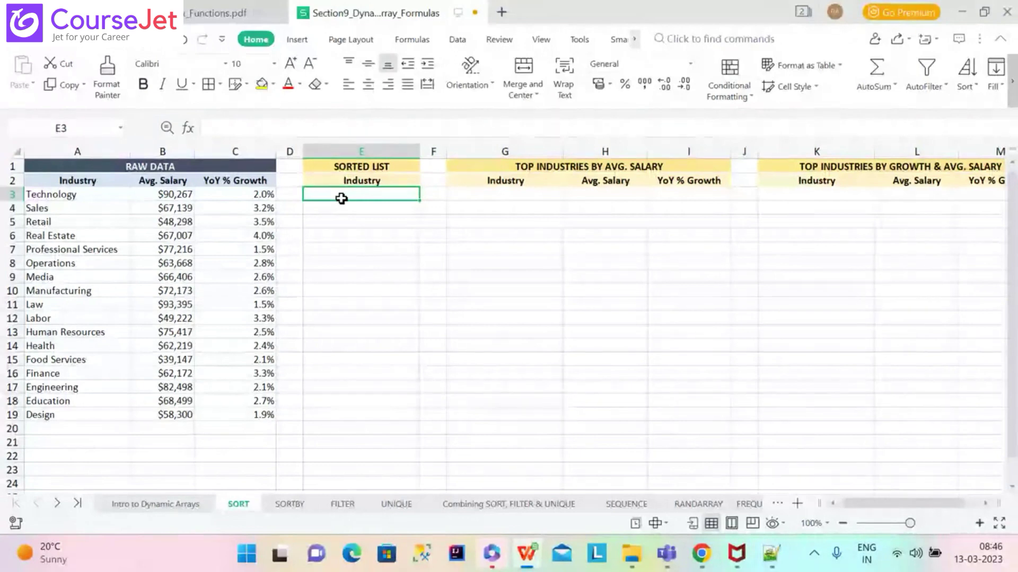
{"action": "type", "text": "=s"}
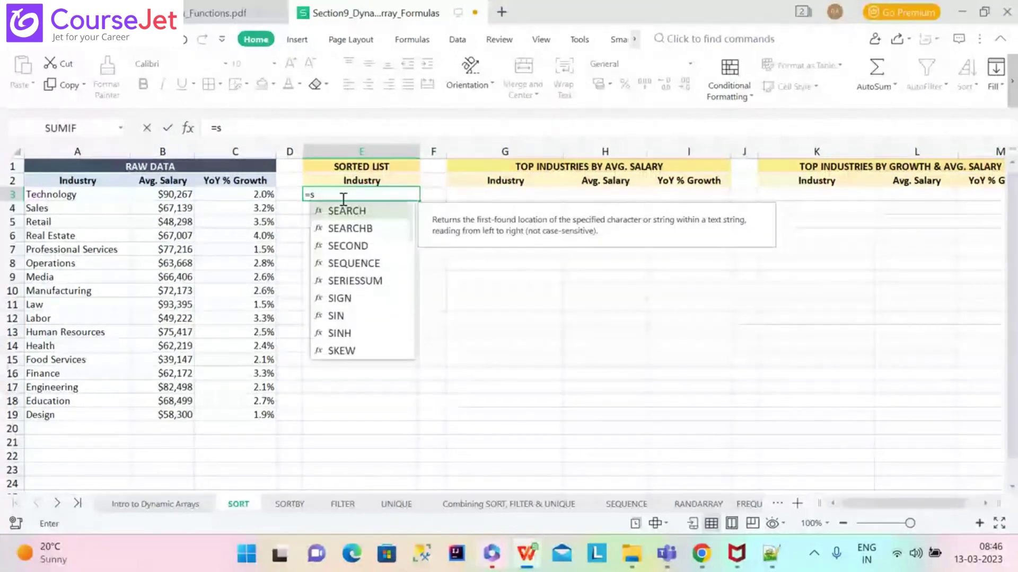
{"action": "type", "text": "O"}
{"action": "double_click", "coordinate": [340, 211]}
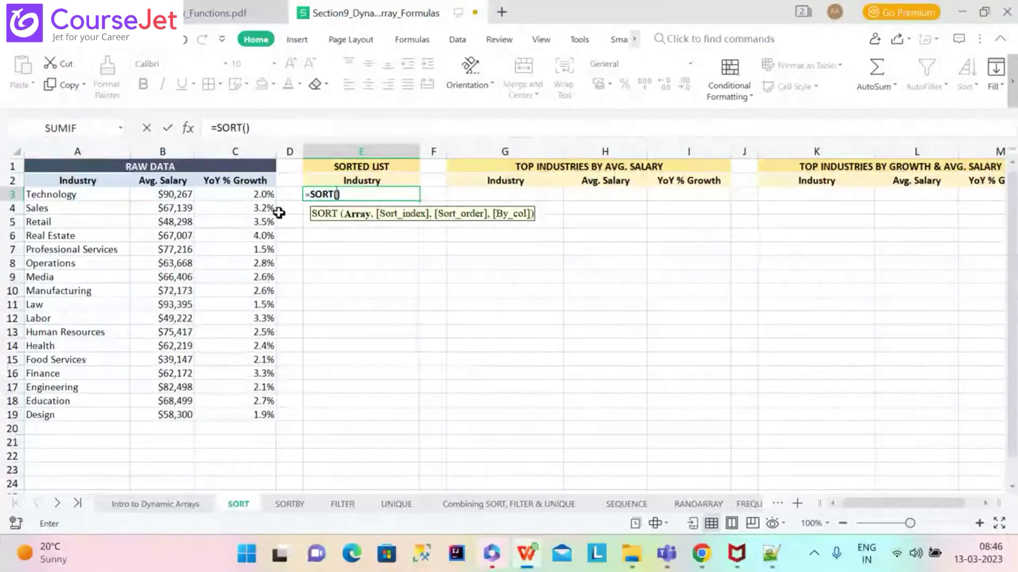
{"action": "left_click", "coordinate": [61, 196]}
{"action": "mouse_move", "coordinate": [61, 196]}
{"action": "left_mouse_down"}
{"action": "mouse_move", "coordinate": [66, 375]}
{"action": "mouse_move", "coordinate": [53, 422]}
{"action": "left_mouse_up"}
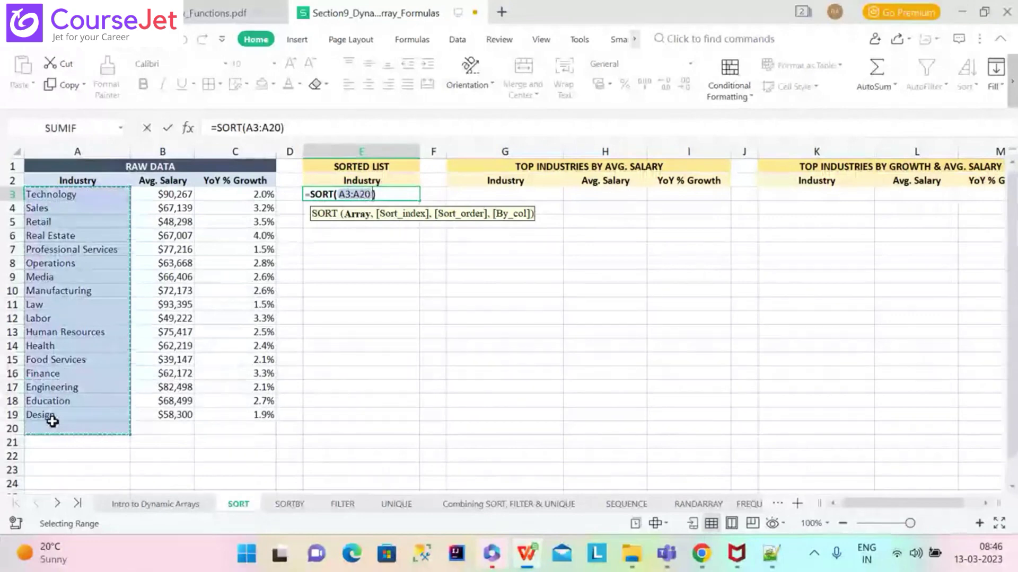
{"action": "key", "text": "Return"}
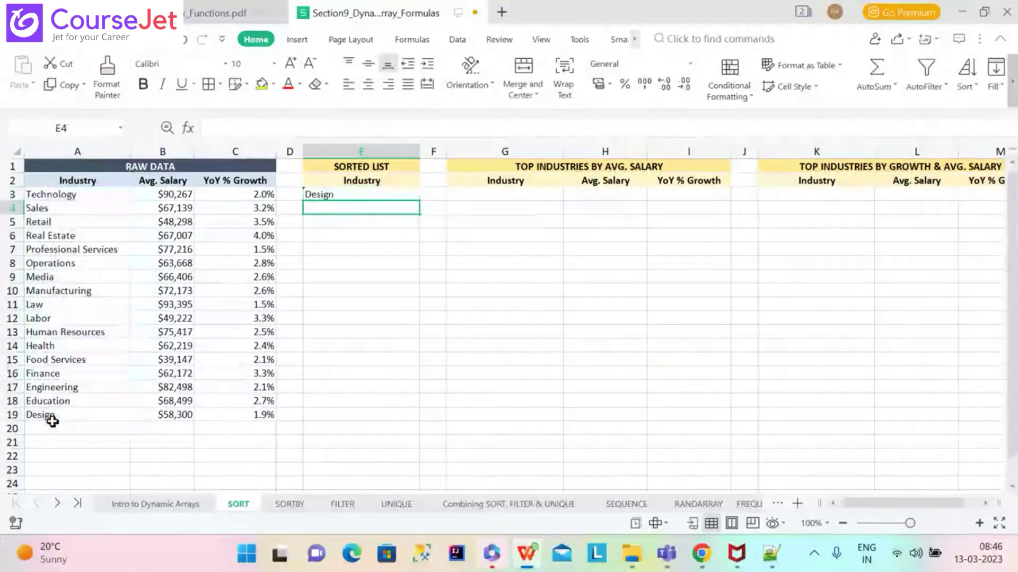
Try filling the formula from E3 down to E18, and clear the filled cells
{"action": "left_click", "coordinate": [321, 198]}
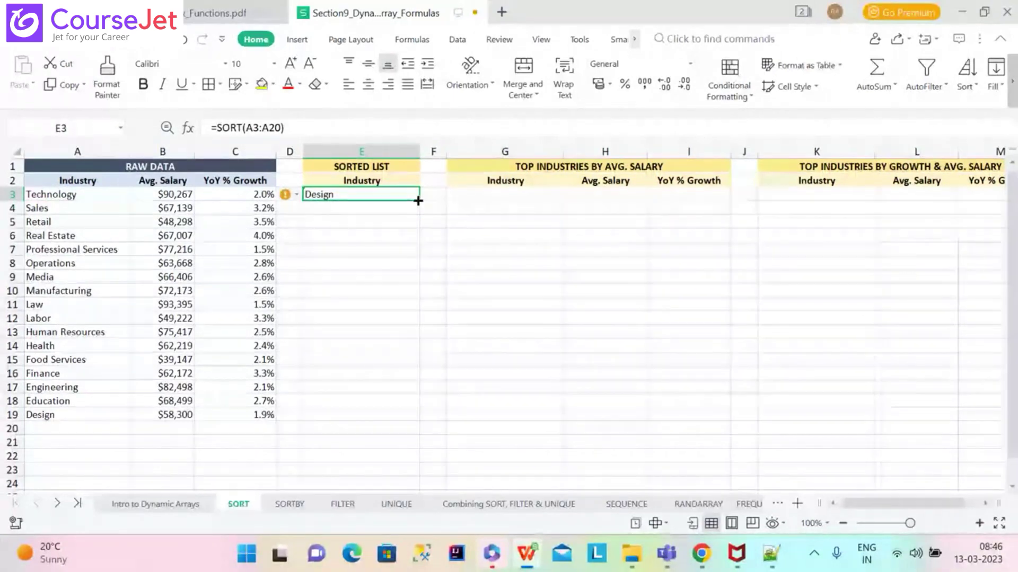
{"action": "left_click_drag", "start_coordinate": [419, 201], "coordinate": [416, 410]}
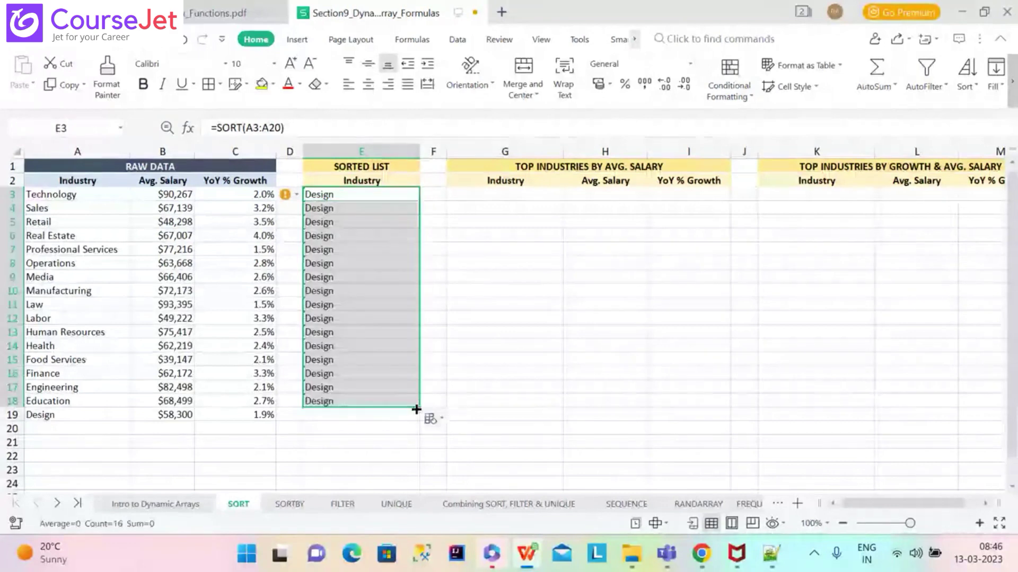
{"action": "key", "text": "Delete"}
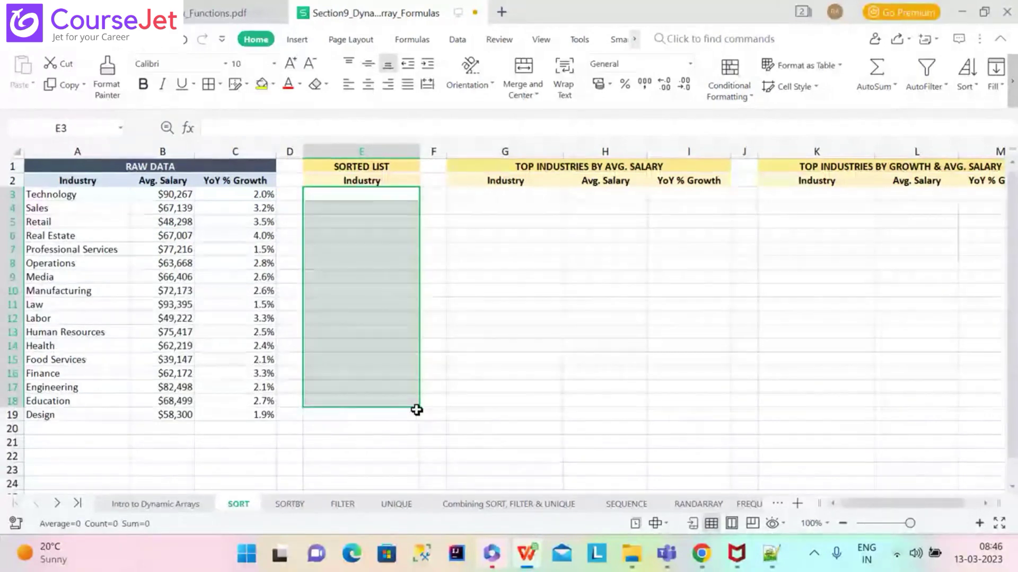
Enter =SORT(A3:A19) in cell E3 under the Sorted List heading and reselect the cell
{"action": "left_click", "coordinate": [352, 201]}
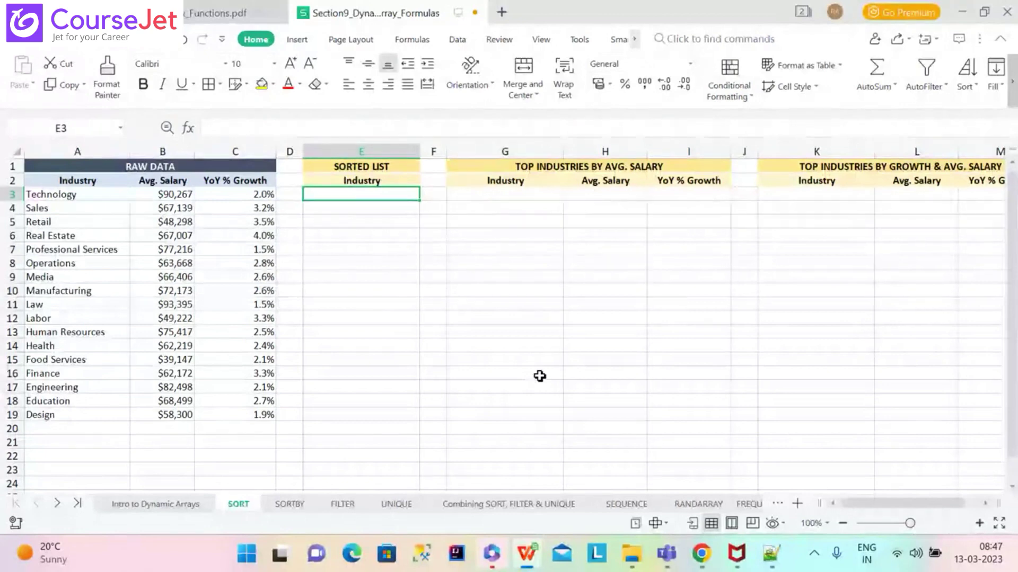
{"action": "type", "text": "=SORT"}
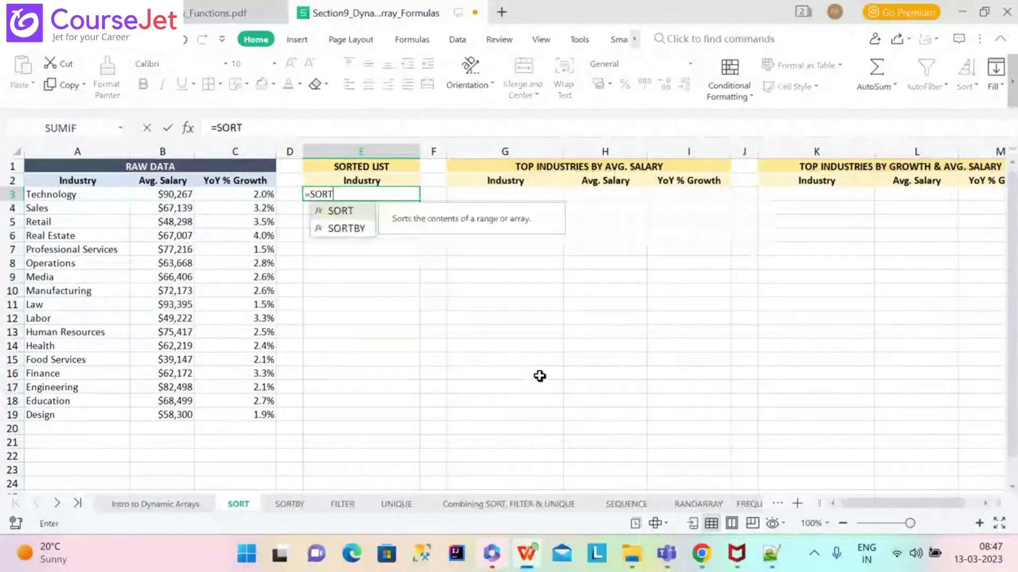
{"action": "double_click", "coordinate": [341, 211]}
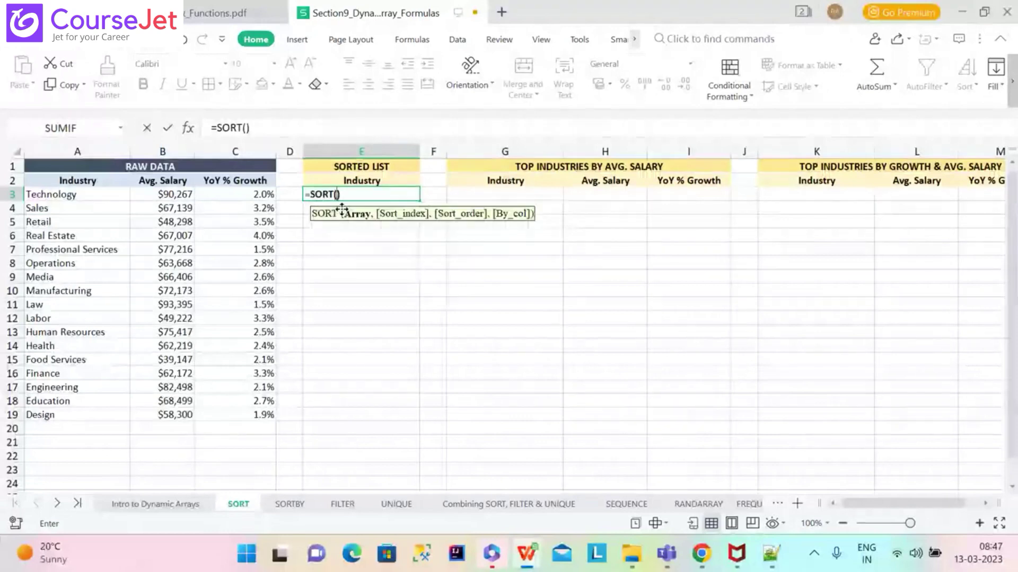
{"action": "left_click", "coordinate": [77, 200]}
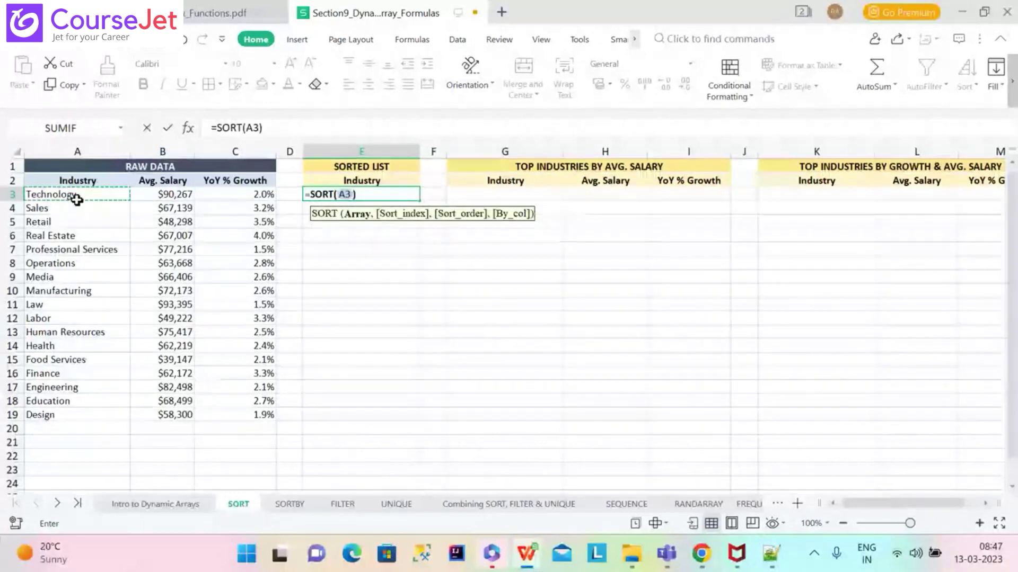
{"action": "left_click_drag", "start_coordinate": [77, 200], "coordinate": [76, 200]}
{"action": "key", "text": "ctrl+shift+Down"}
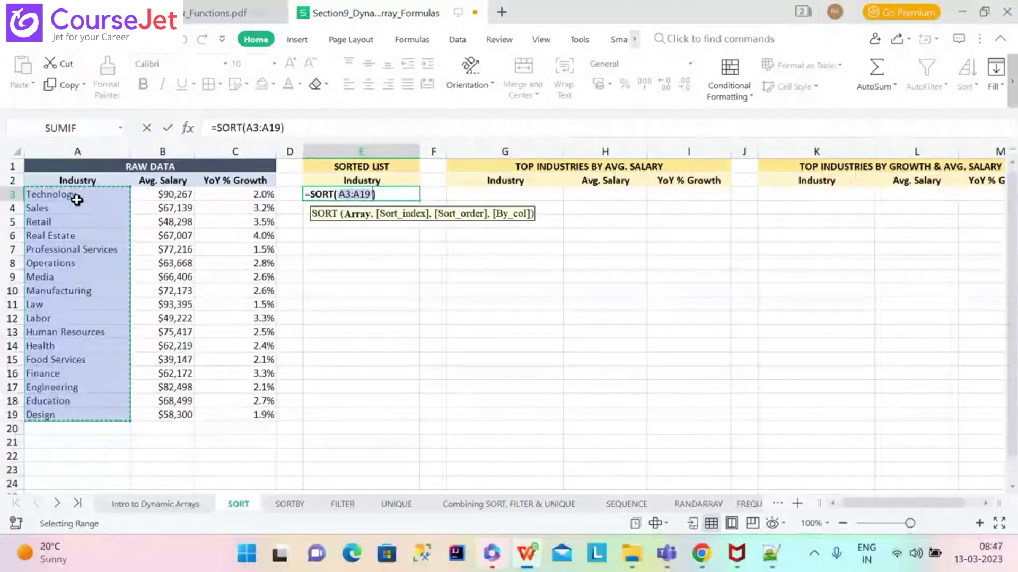
{"action": "key", "text": "Return"}
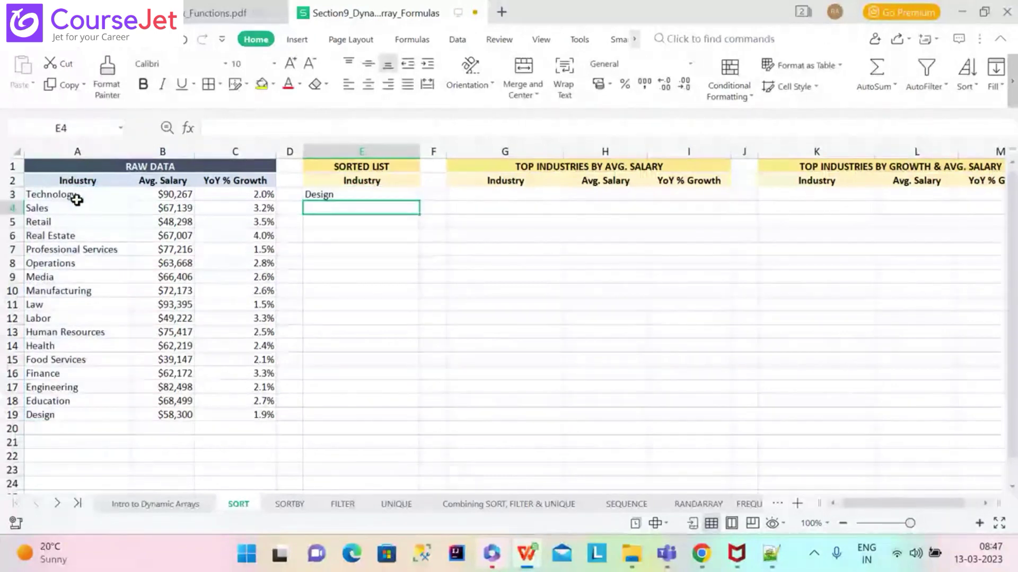
{"action": "left_click", "coordinate": [333, 195]}
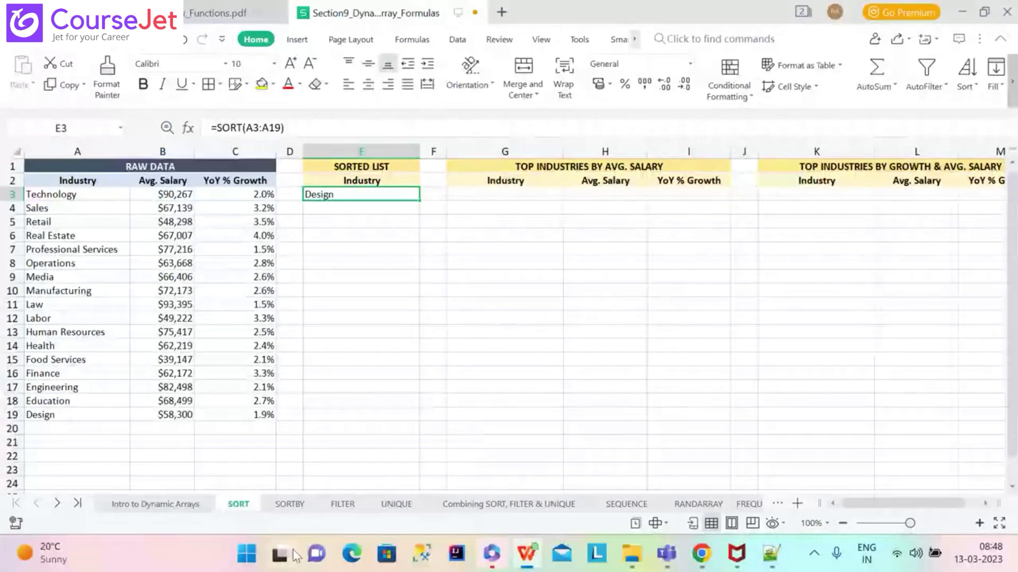
Close WPS and discard the changes to Section9_Dynamic_Array_Formulas.xlsx
{"action": "left_click", "coordinate": [254, 562]}
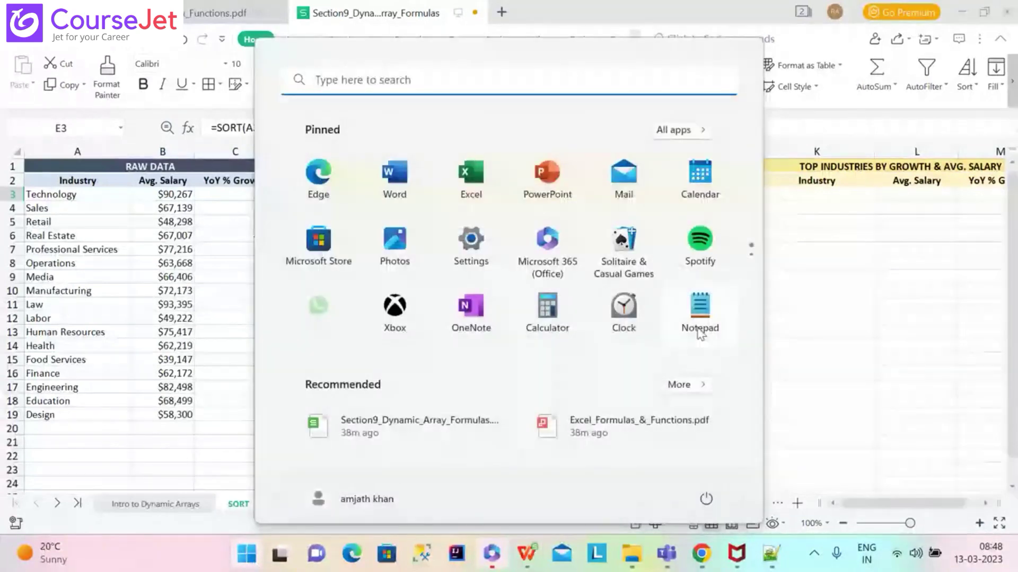
{"action": "left_click", "coordinate": [855, 268]}
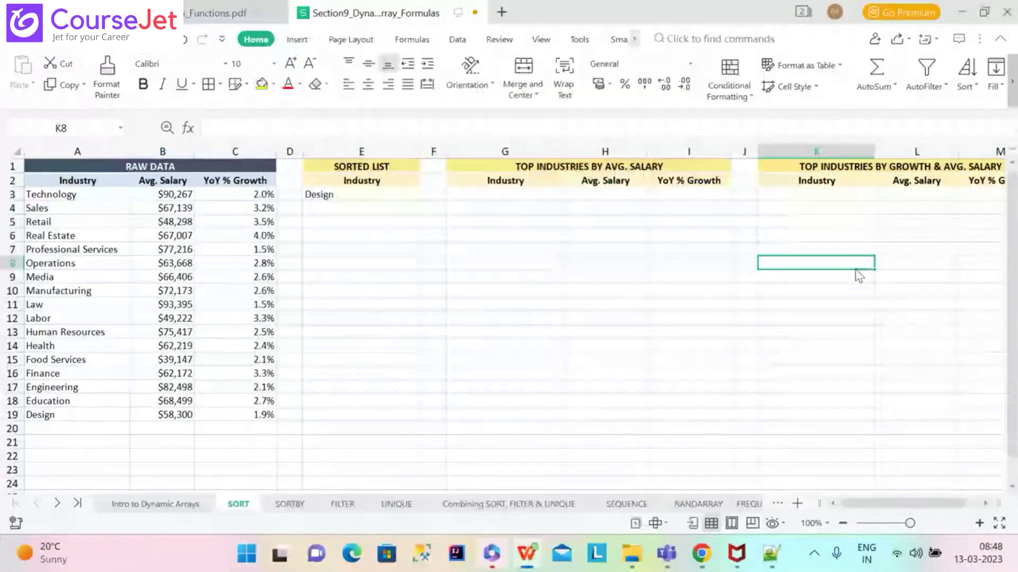
{"action": "left_click", "coordinate": [1008, 9]}
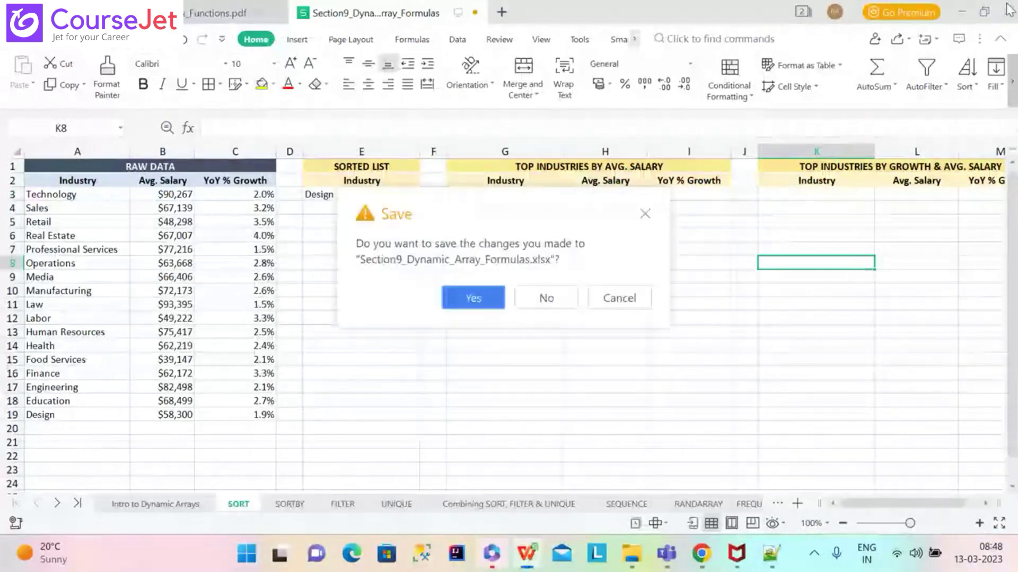
{"action": "left_click", "coordinate": [546, 299]}
Launch the Excel desktop app and open the recent workbook Section9_Dynamic_Array_Formulas.xlsx
{"action": "left_click", "coordinate": [259, 558]}
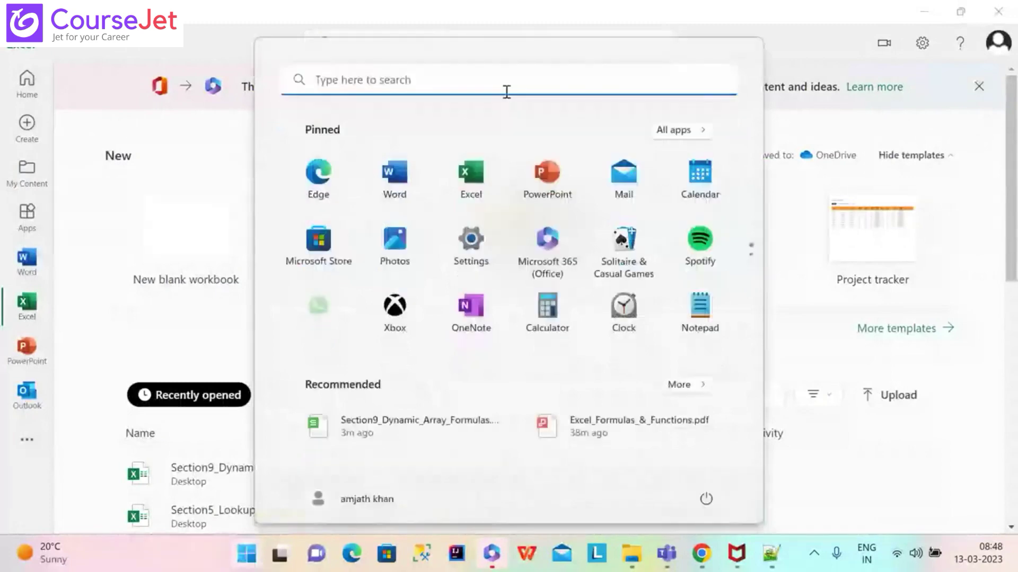
{"action": "left_click", "coordinate": [506, 91]}
{"action": "type", "text": "EXCEL"}
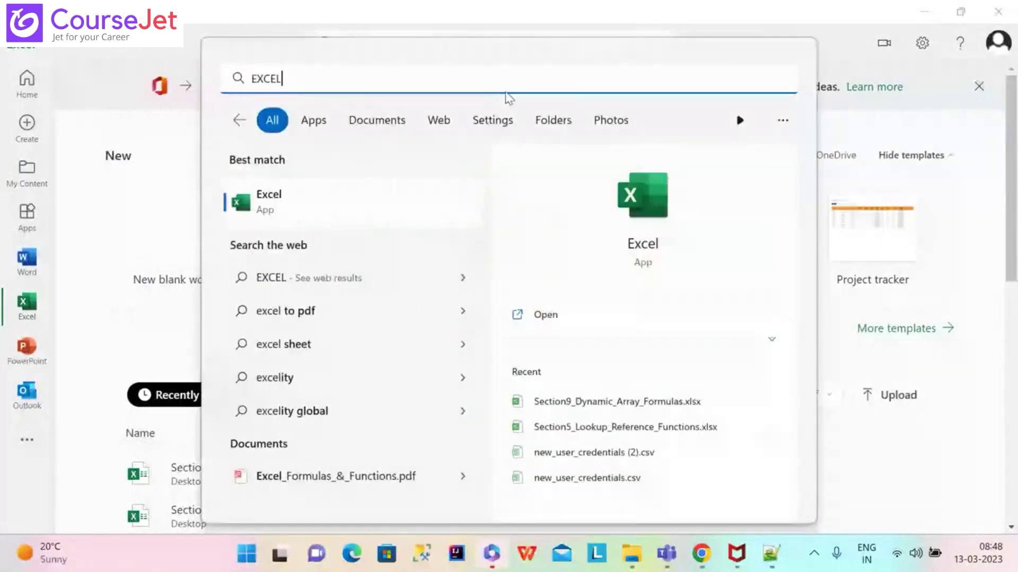
{"action": "left_click", "coordinate": [338, 212]}
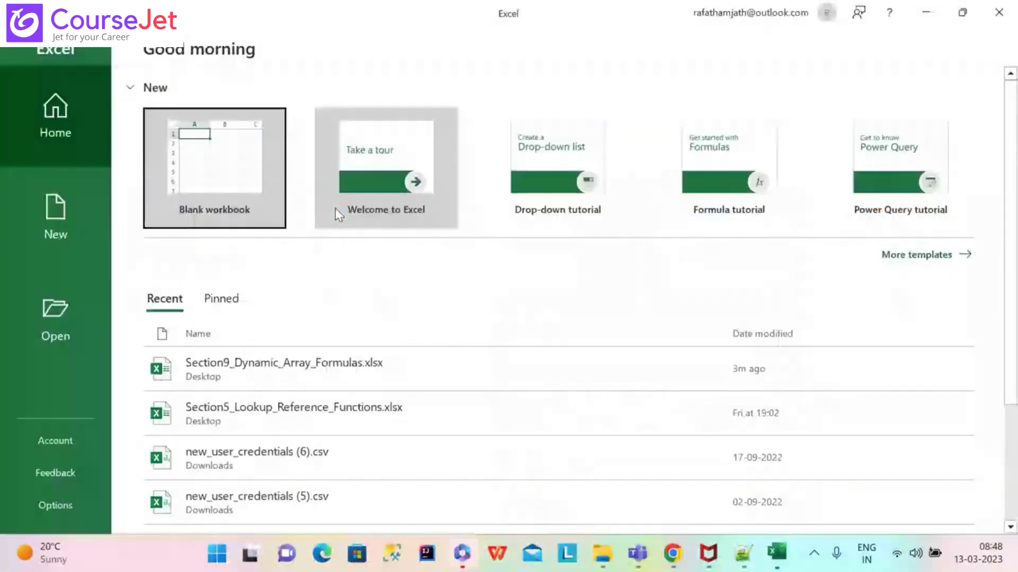
{"action": "left_click", "coordinate": [260, 359]}
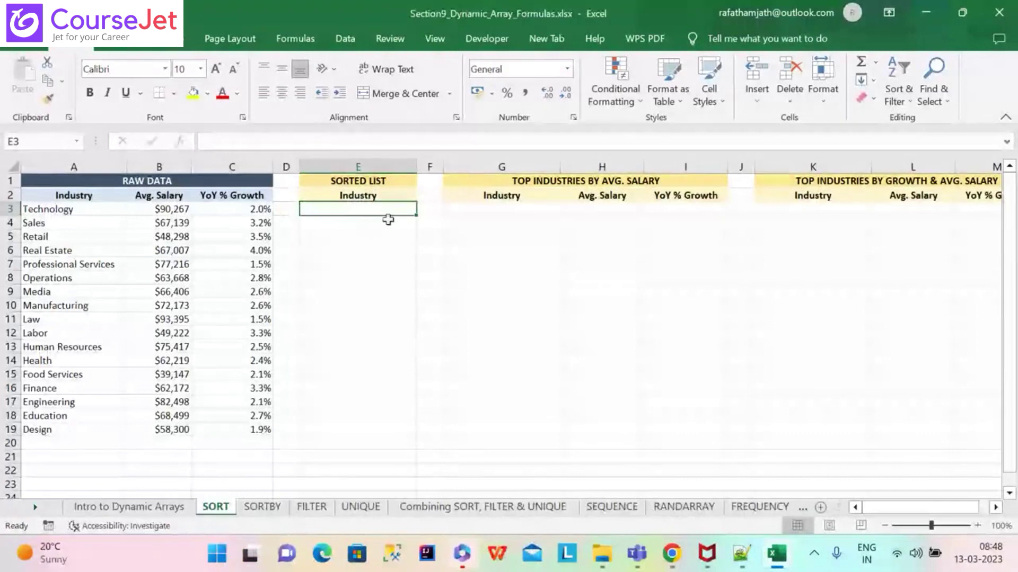
Begin a formula with =S in cell E3 and look through the suggested functions for SORT
{"action": "type", "text": "=S"}
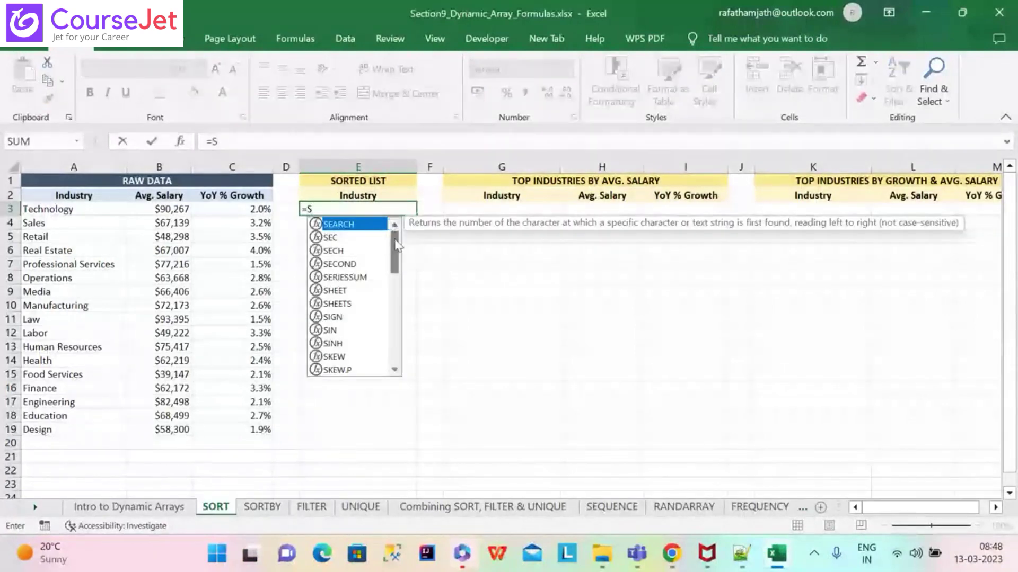
{"action": "left_click_drag", "start_coordinate": [394, 246], "coordinate": [388, 282]}
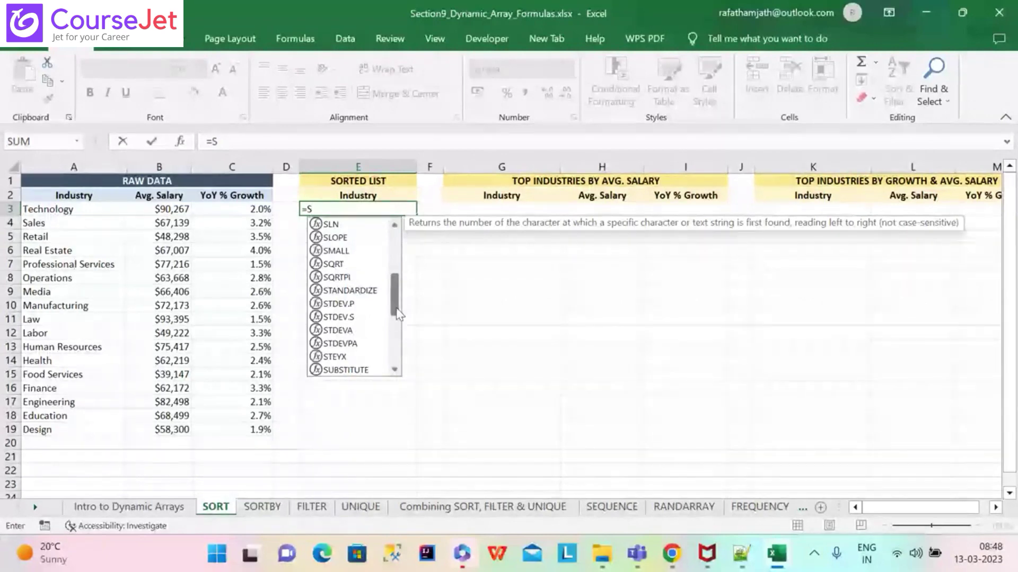
{"action": "left_click_drag", "start_coordinate": [398, 314], "coordinate": [399, 240]}
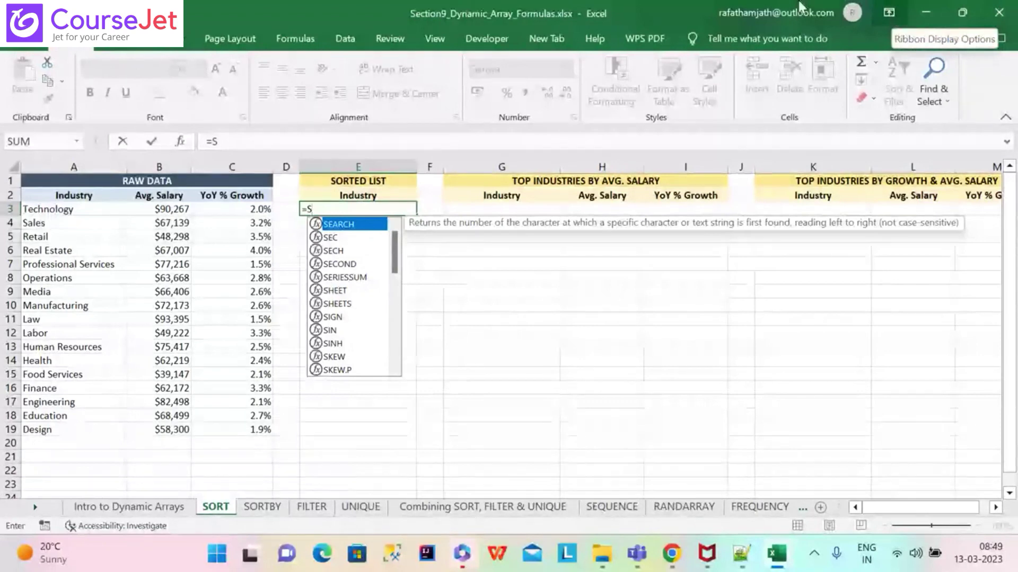
{"action": "left_click", "coordinate": [101, 13]}
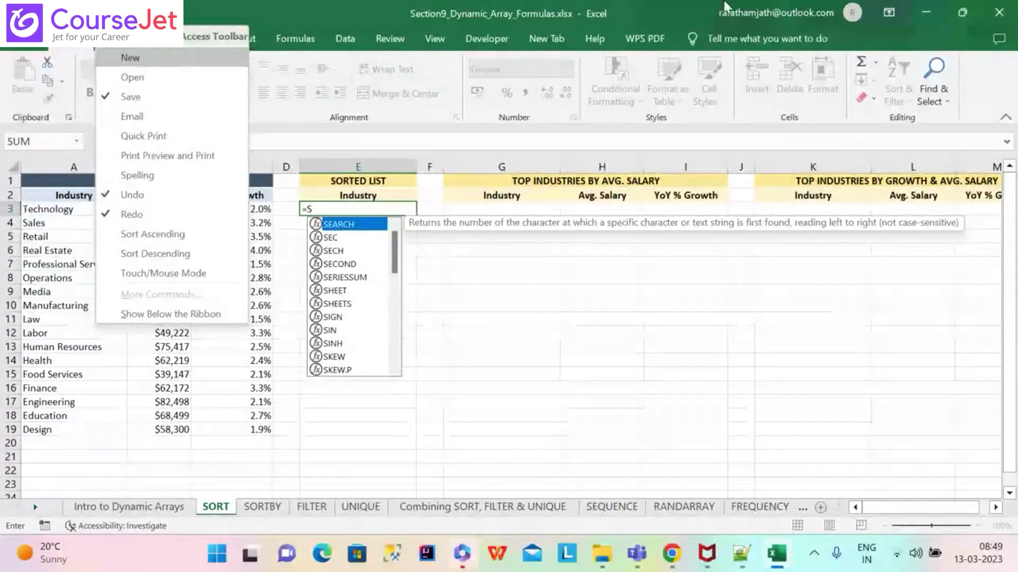
{"action": "left_click", "coordinate": [873, 6]}
{"action": "left_click", "coordinate": [873, 8]}
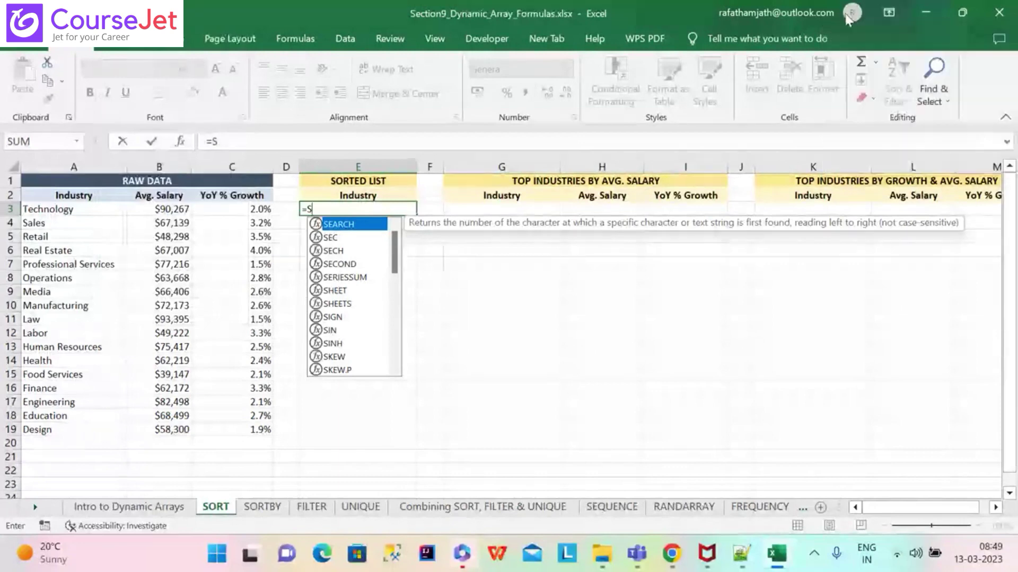
{"action": "left_click", "coordinate": [850, 14]}
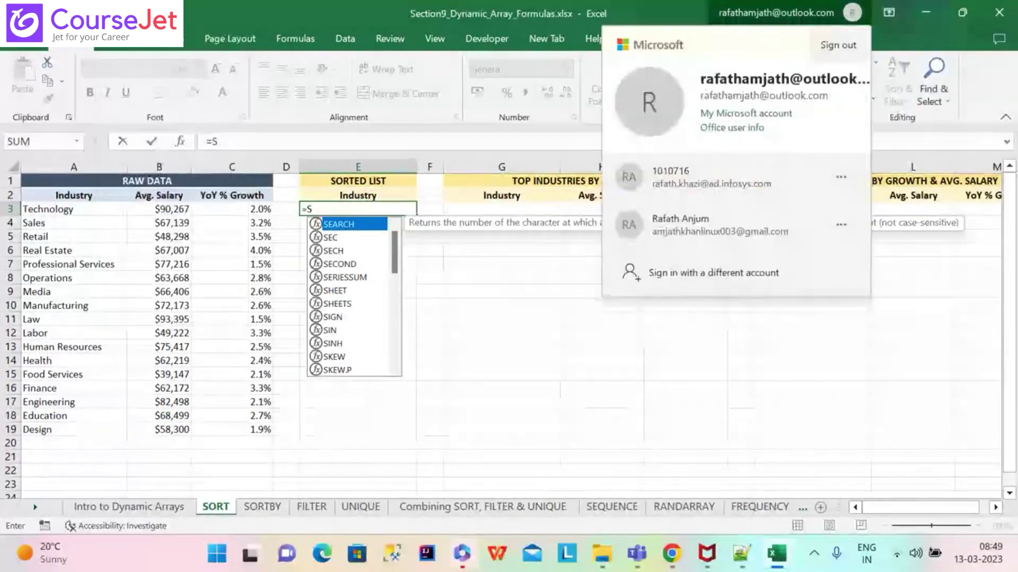
{"action": "left_click", "coordinate": [104, 13]}
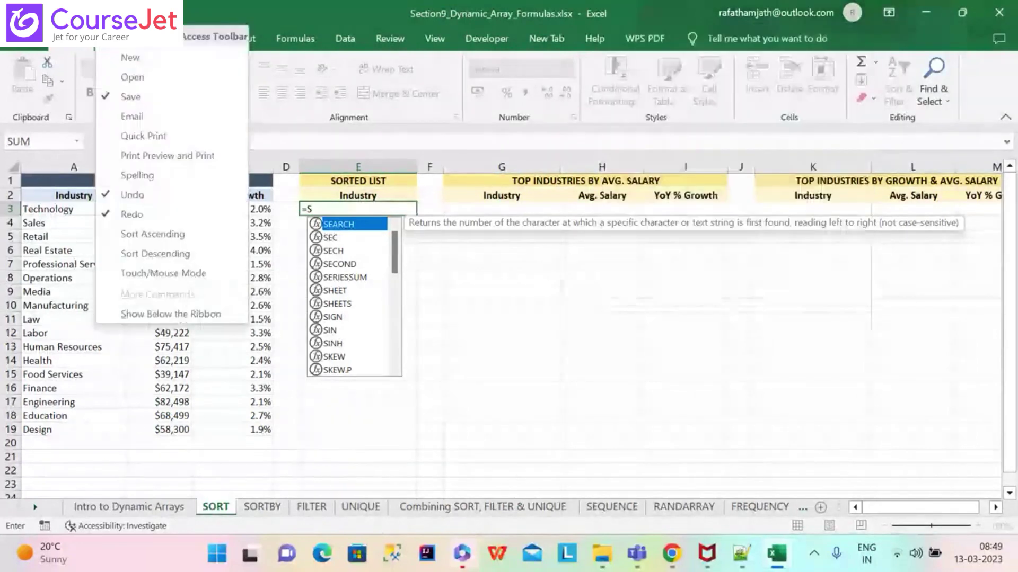
{"action": "left_click", "coordinate": [22, 38]}
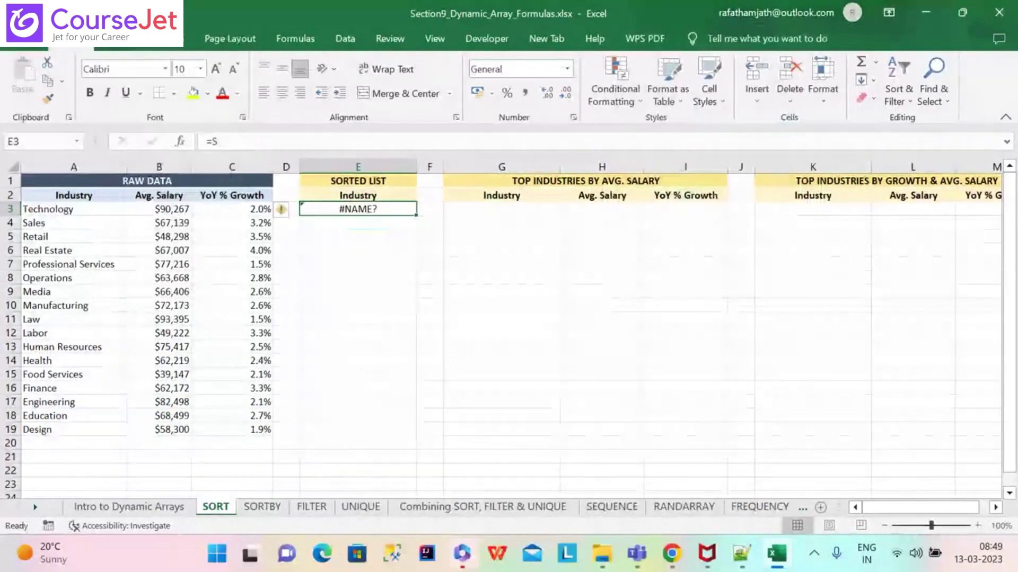
{"action": "left_click", "coordinate": [103, 13]}
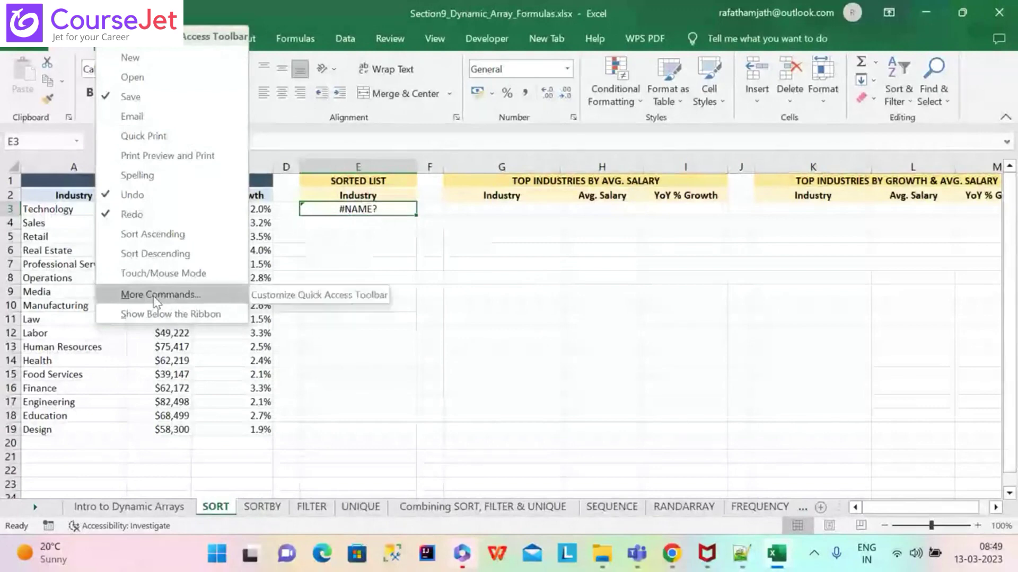
{"action": "left_click", "coordinate": [561, 293]}
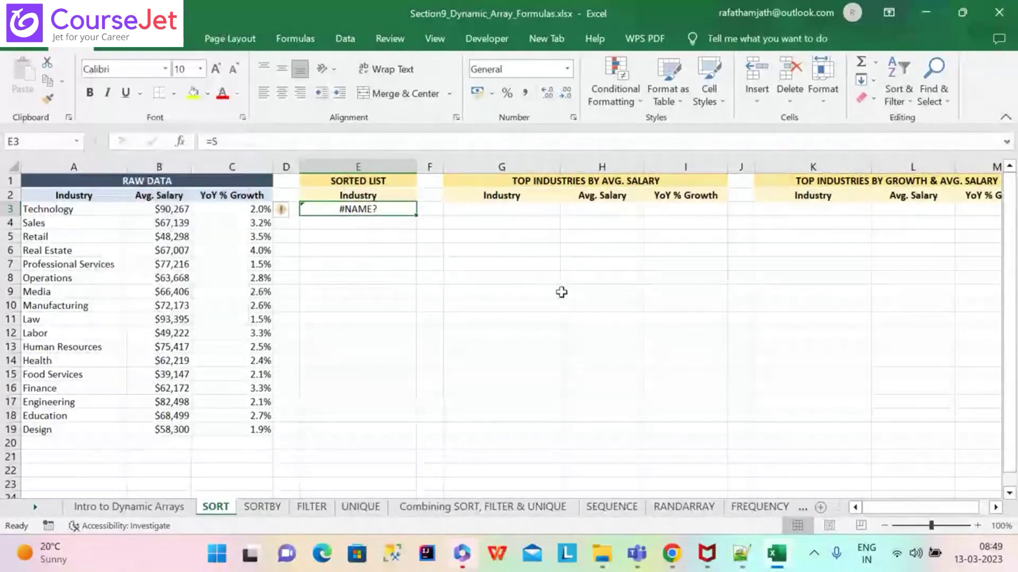
{"action": "left_click", "coordinate": [887, 13]}
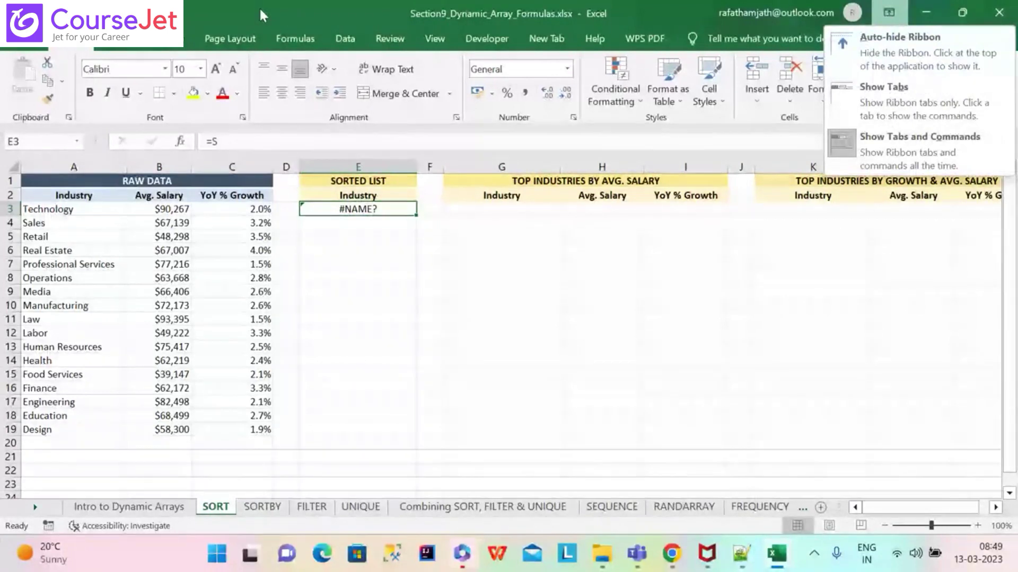
{"action": "left_click", "coordinate": [101, 13]}
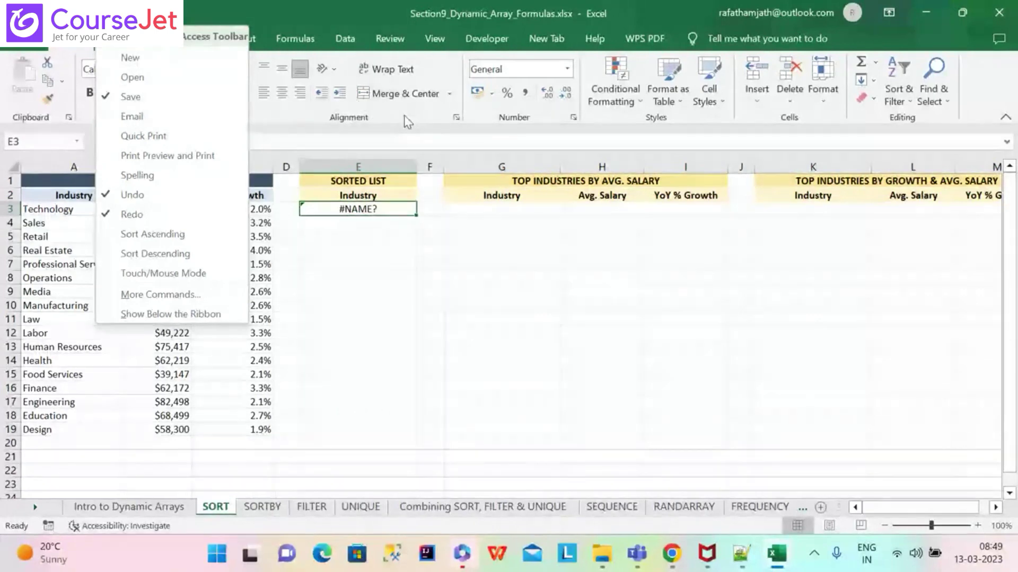
{"action": "left_click", "coordinate": [396, 140]}
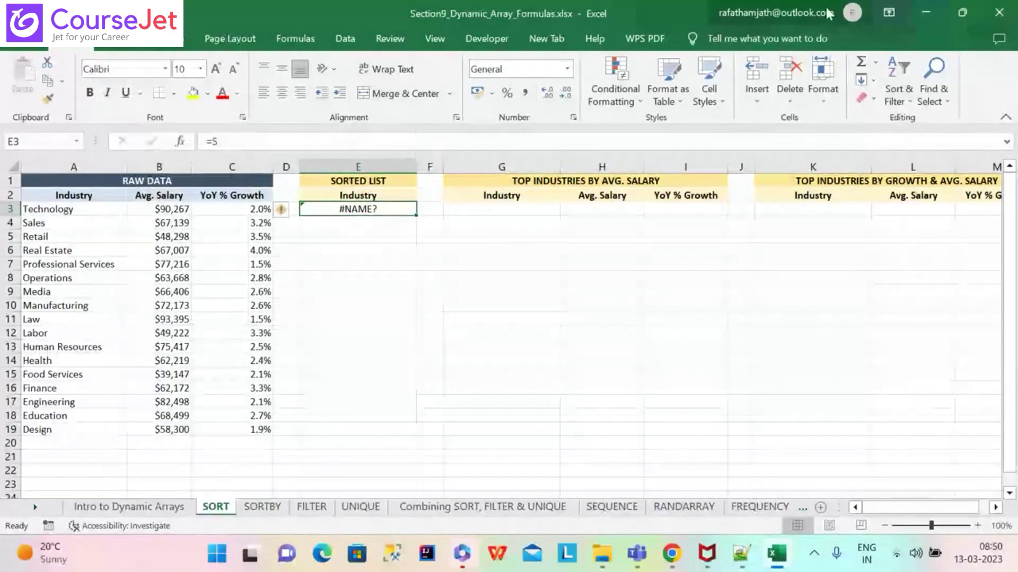
{"action": "left_click", "coordinate": [889, 12]}
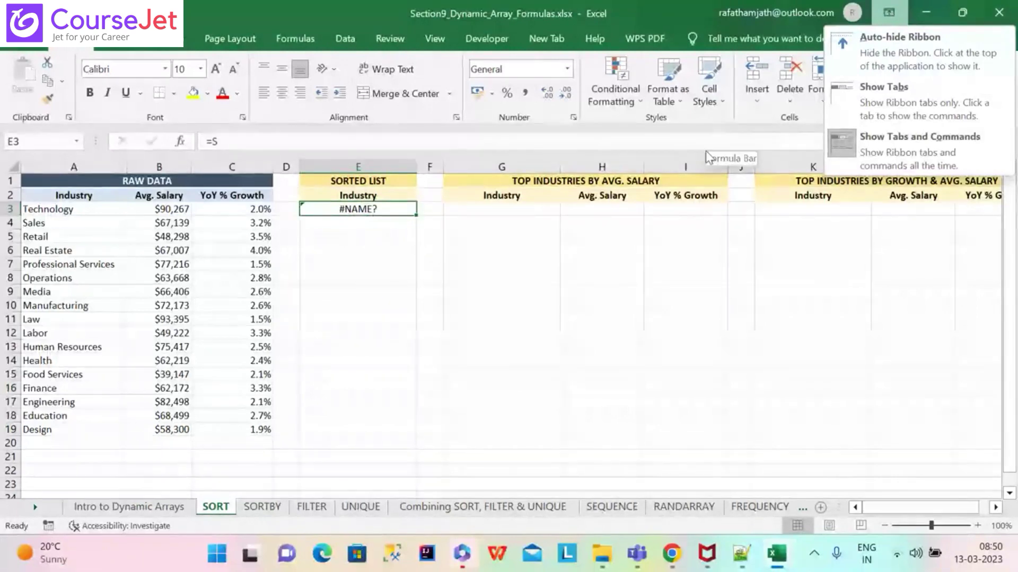
{"action": "key", "text": "Escape"}
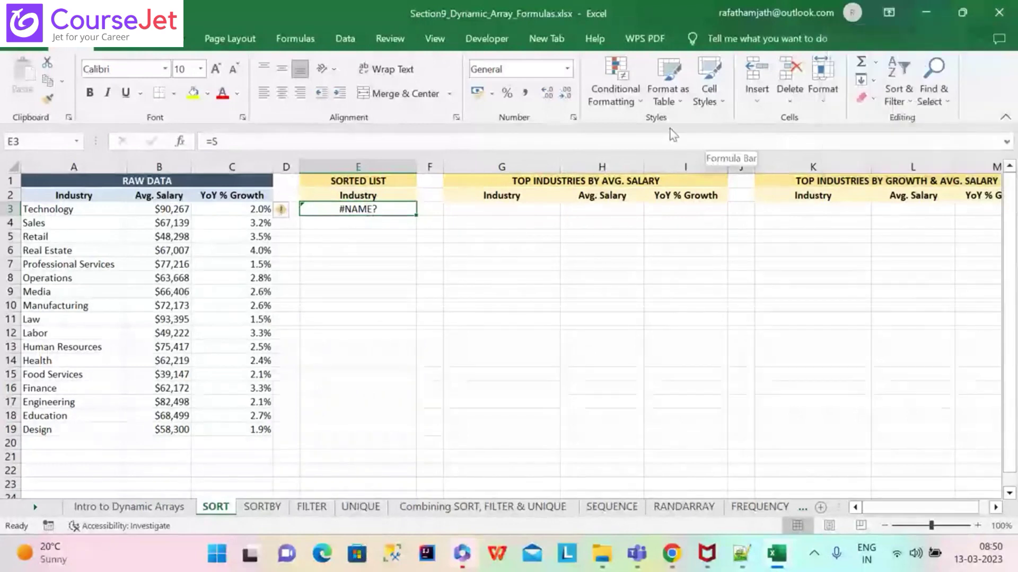
Apply a custom sort to the Sorted List column on Cell Values from A to Z, and clear cell E3
{"action": "left_click", "coordinate": [895, 96]}
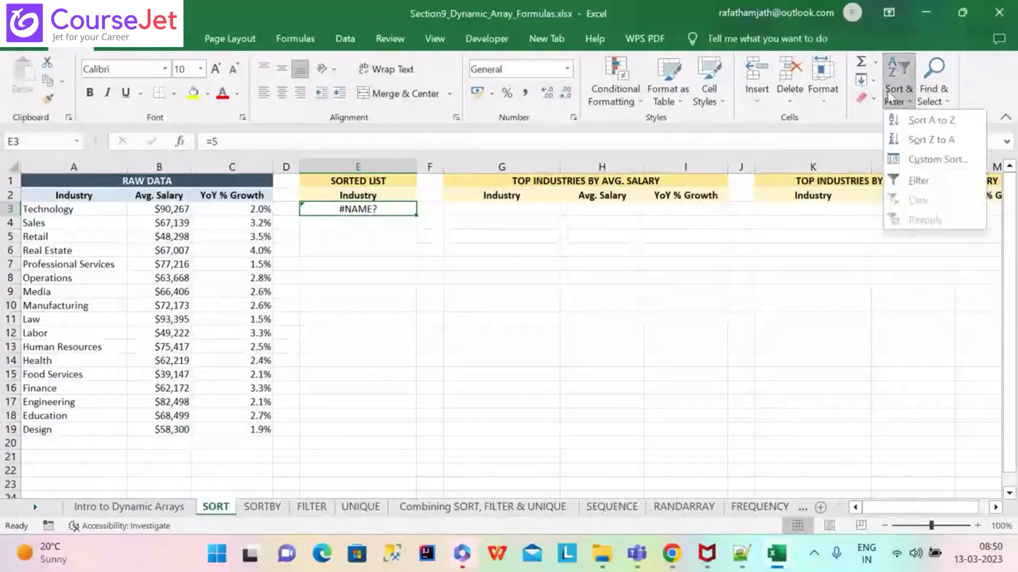
{"action": "left_click", "coordinate": [908, 159]}
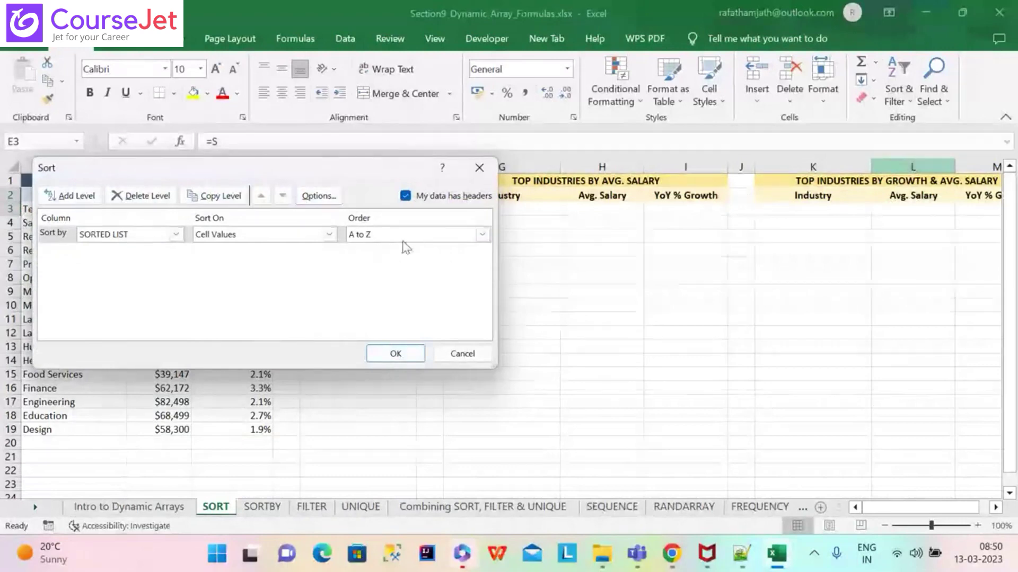
{"action": "left_click", "coordinate": [329, 234]}
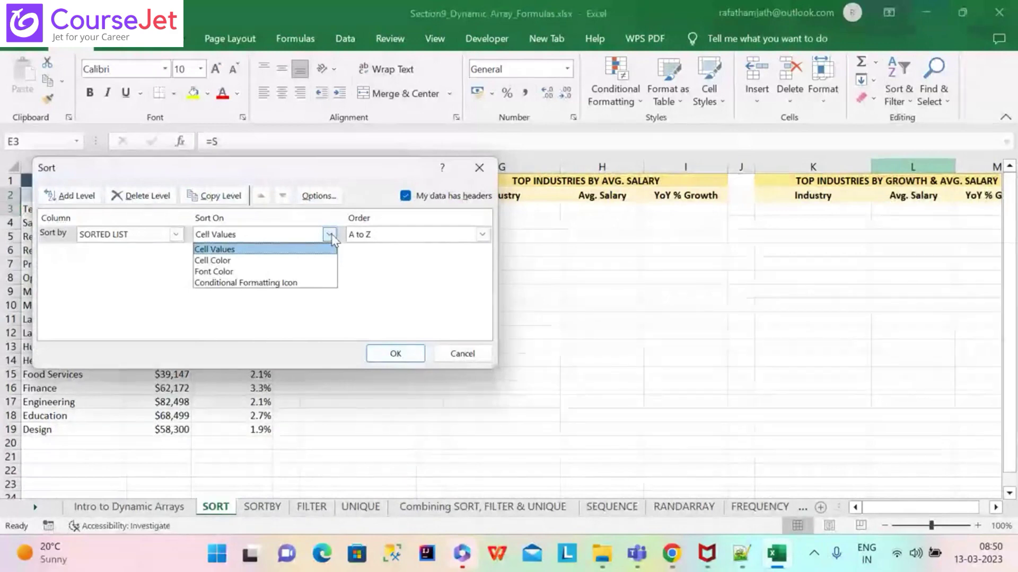
{"action": "left_click", "coordinate": [297, 250]}
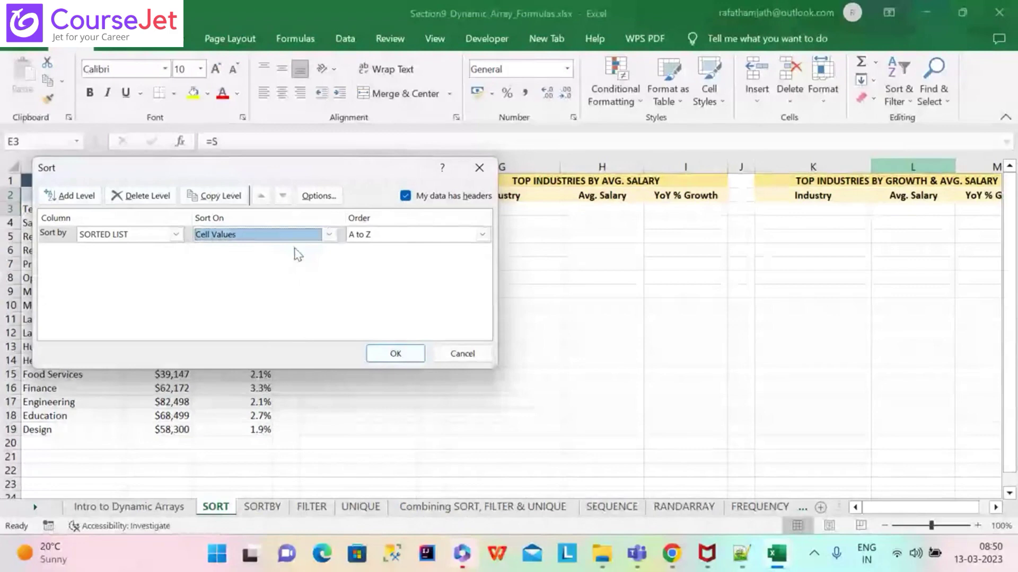
{"action": "left_click", "coordinate": [385, 349]}
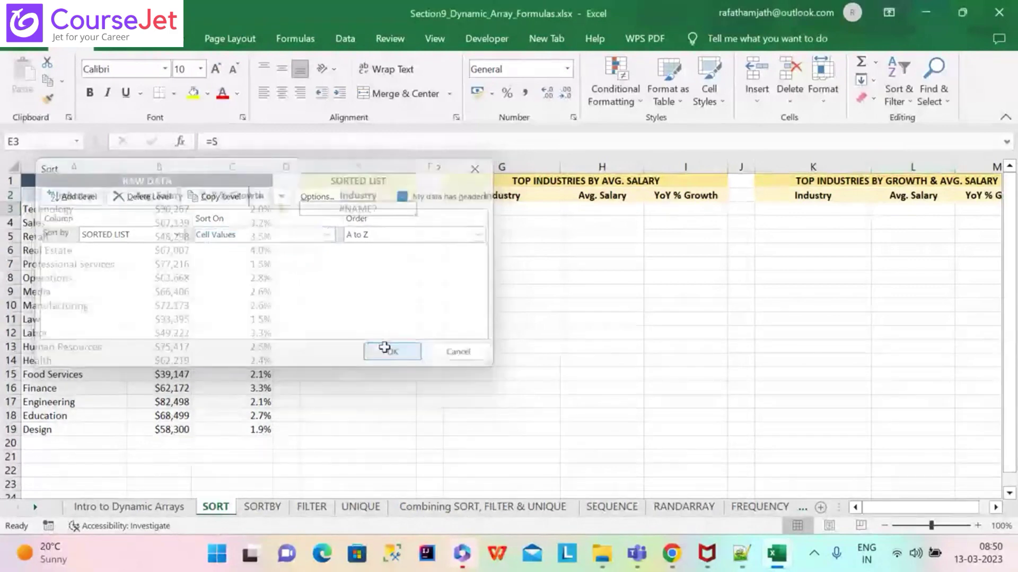
{"action": "key", "text": "Delete"}
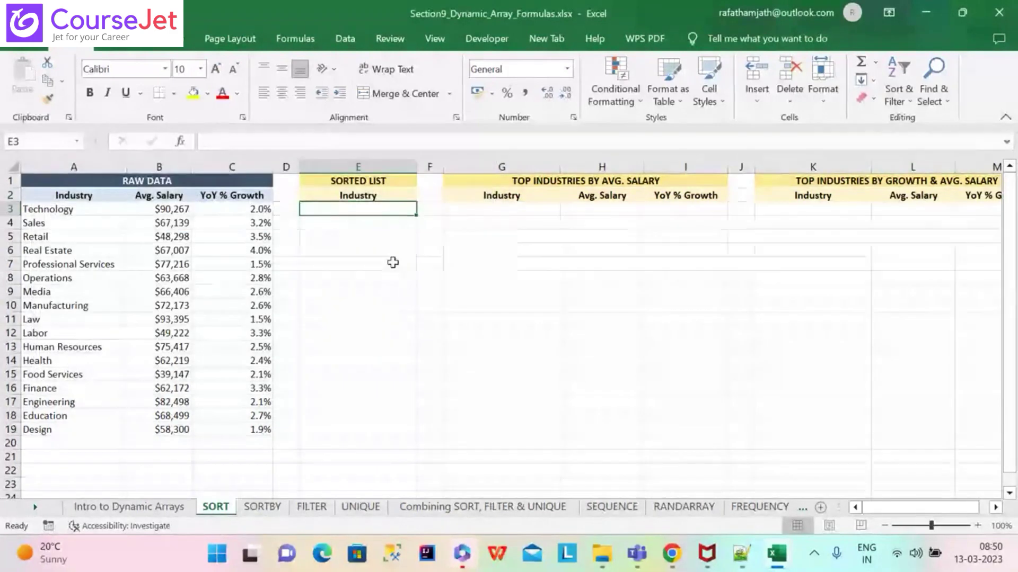
Examine the custom sort settings for the Sorted List column, including orientation options, Sort On choices and an added level, without applying a sort
{"action": "left_click", "coordinate": [904, 80]}
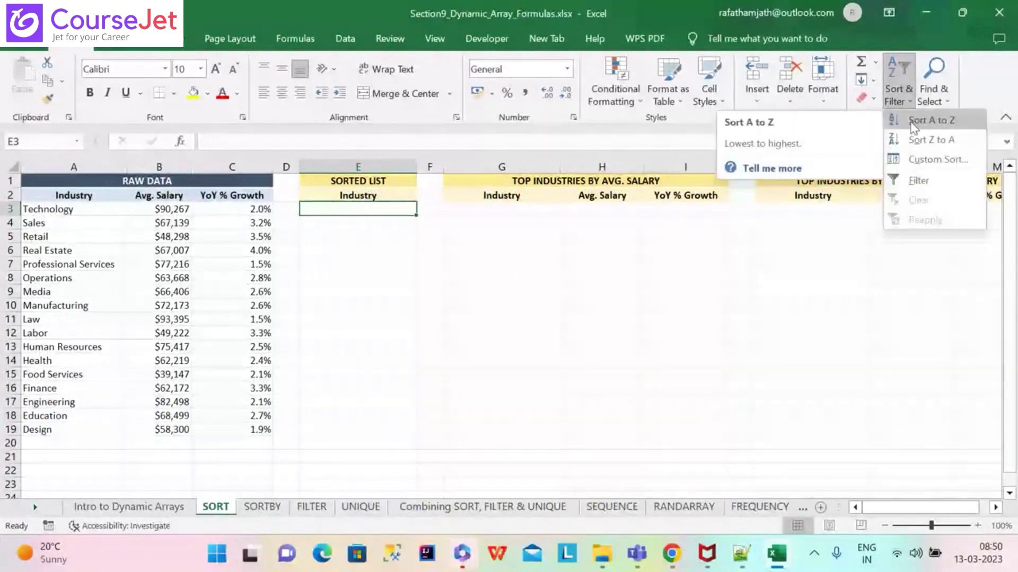
{"action": "left_click", "coordinate": [919, 162]}
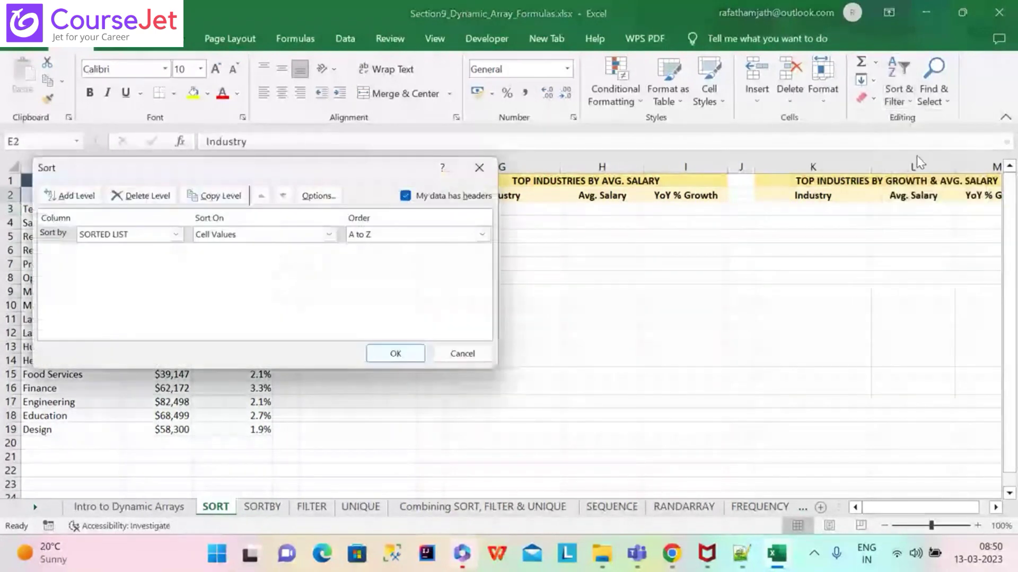
{"action": "left_click", "coordinate": [317, 197]}
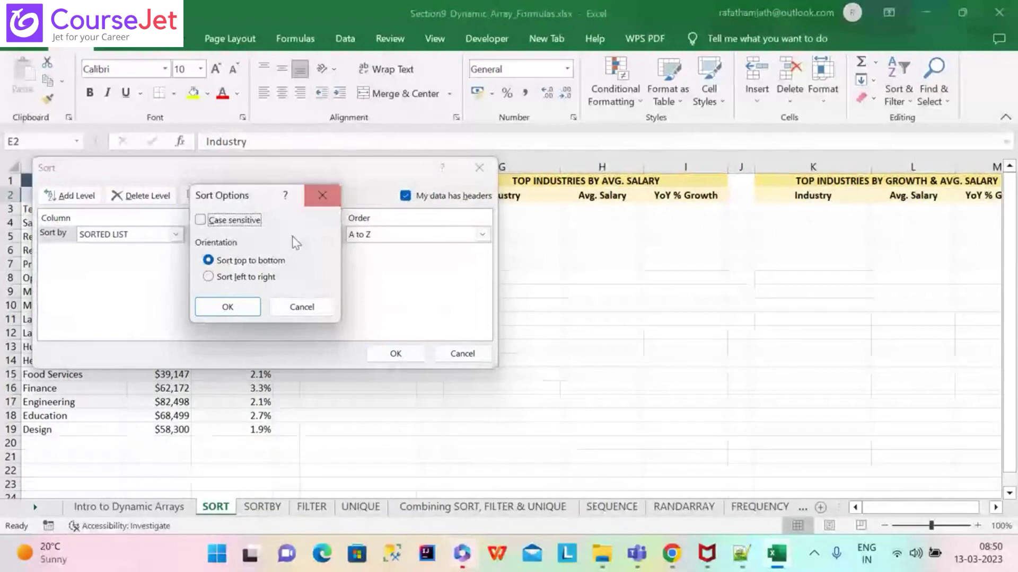
{"action": "left_click", "coordinate": [233, 307]}
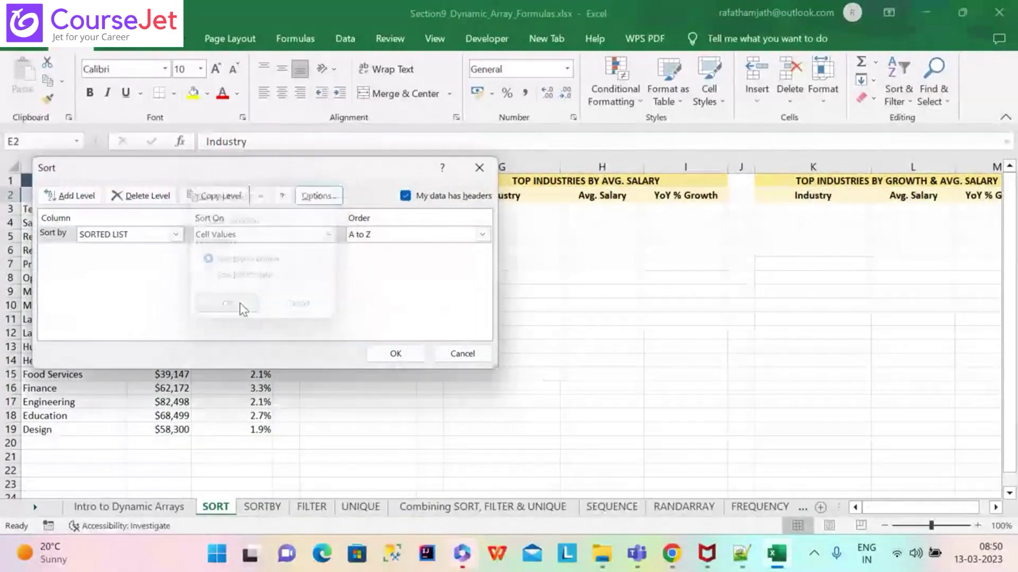
{"action": "left_click", "coordinate": [176, 234]}
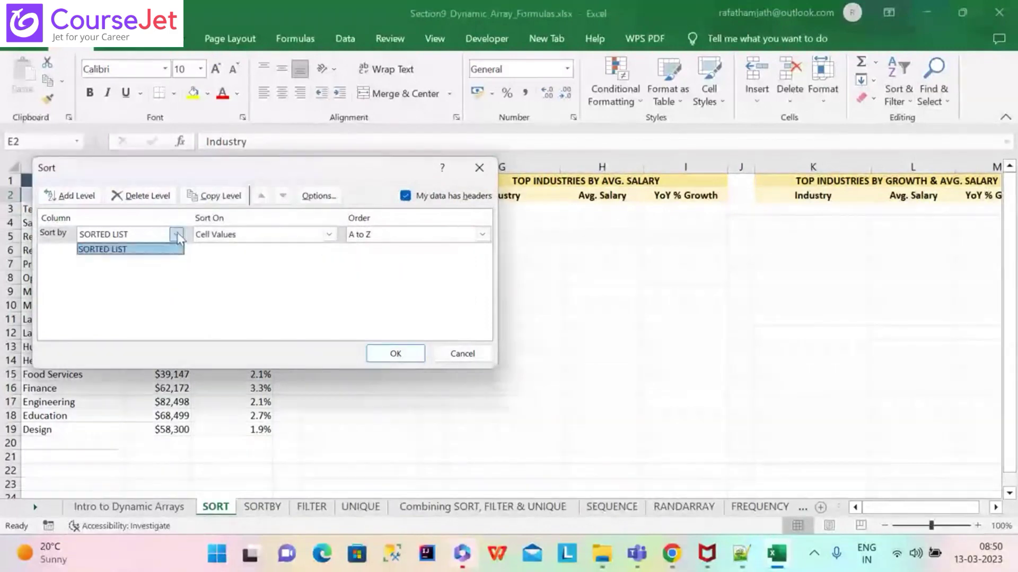
{"action": "left_click", "coordinate": [158, 251]}
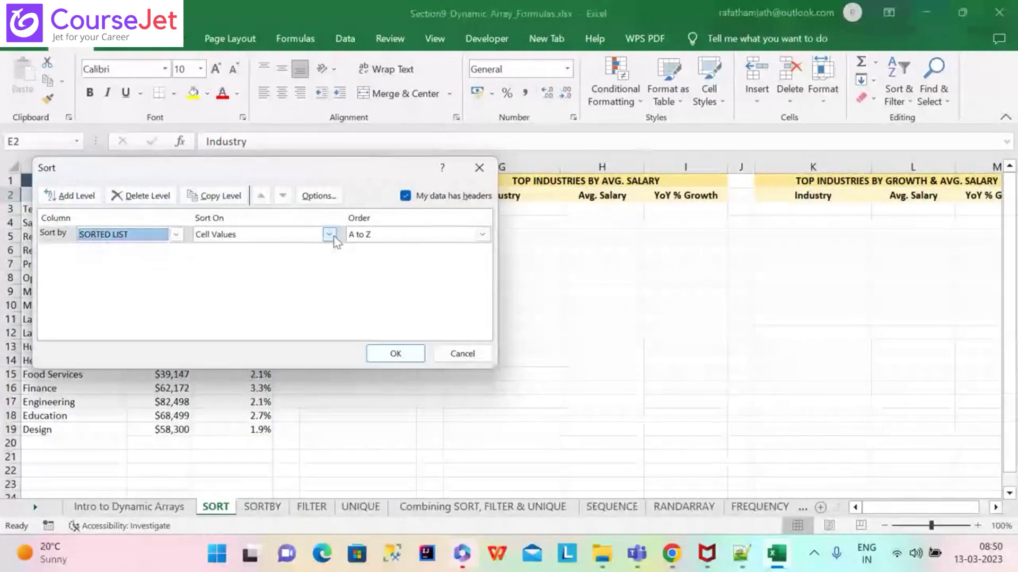
{"action": "left_click", "coordinate": [329, 234]}
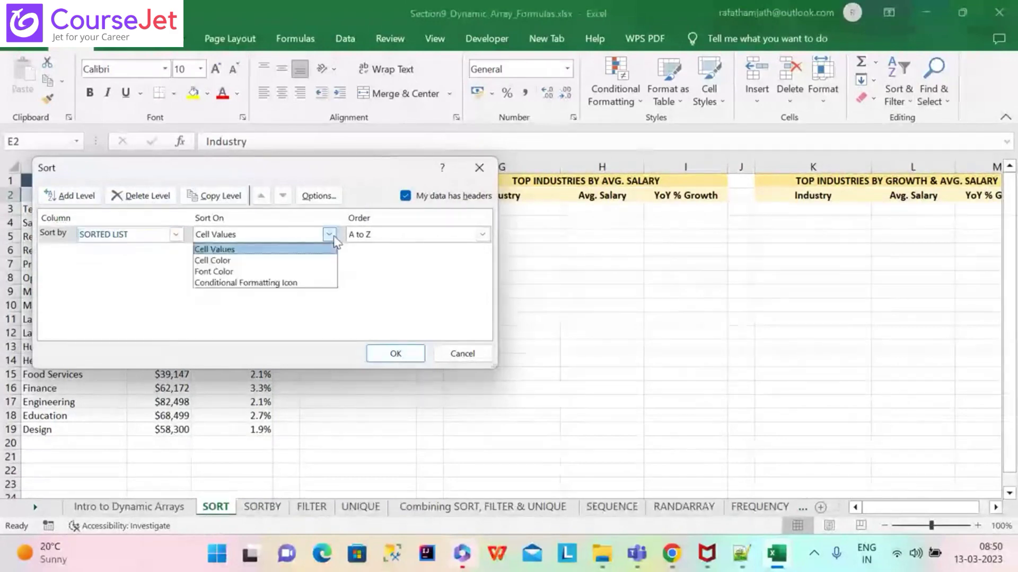
{"action": "left_click", "coordinate": [270, 282]}
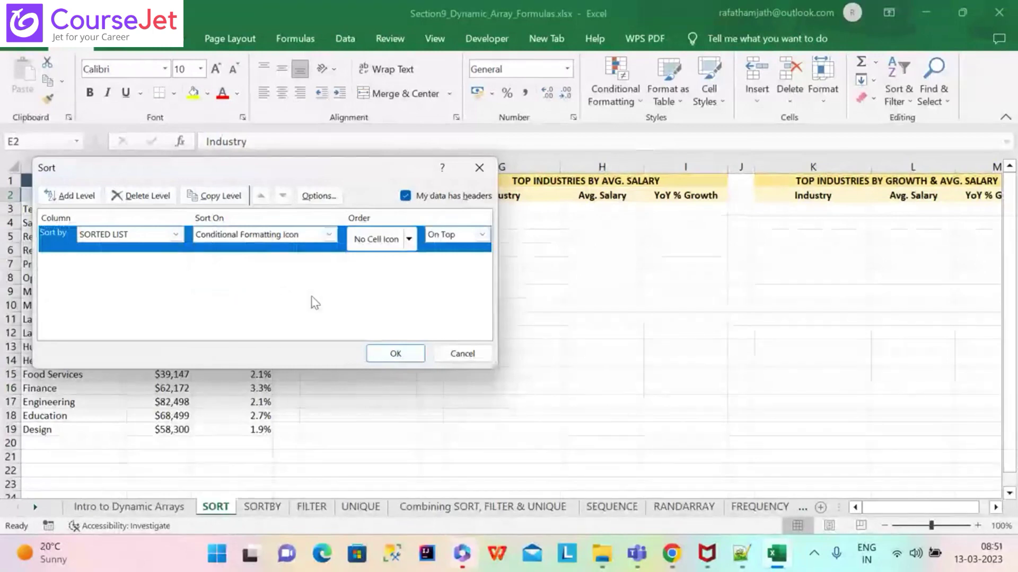
{"action": "left_click", "coordinate": [329, 236]}
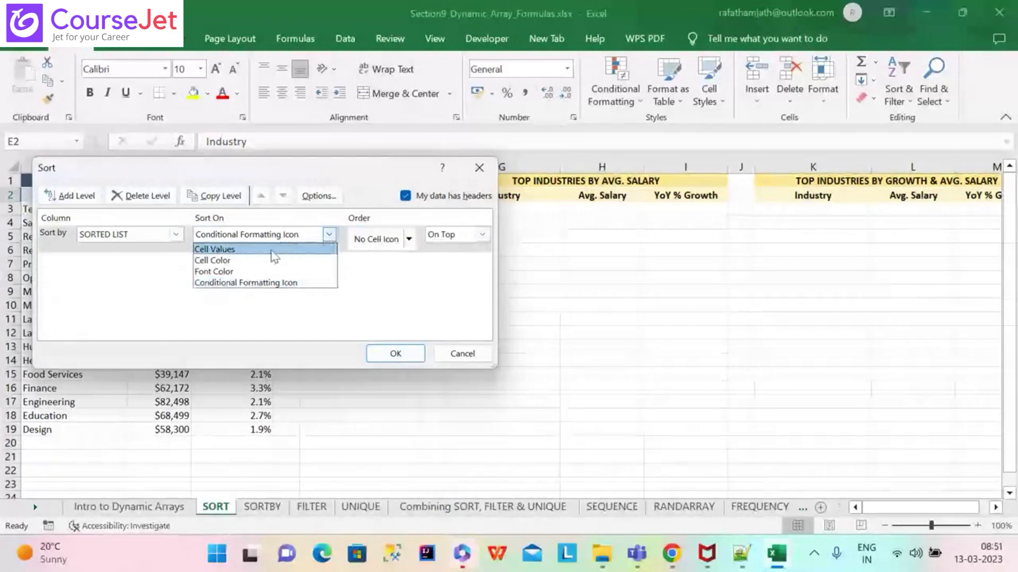
{"action": "left_click", "coordinate": [291, 249]}
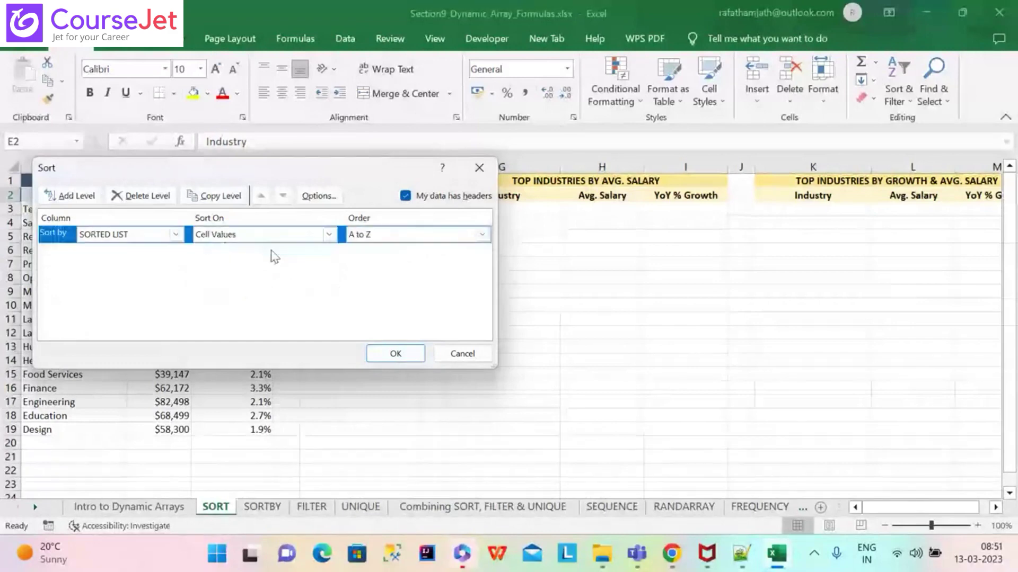
{"action": "left_click", "coordinate": [86, 201]}
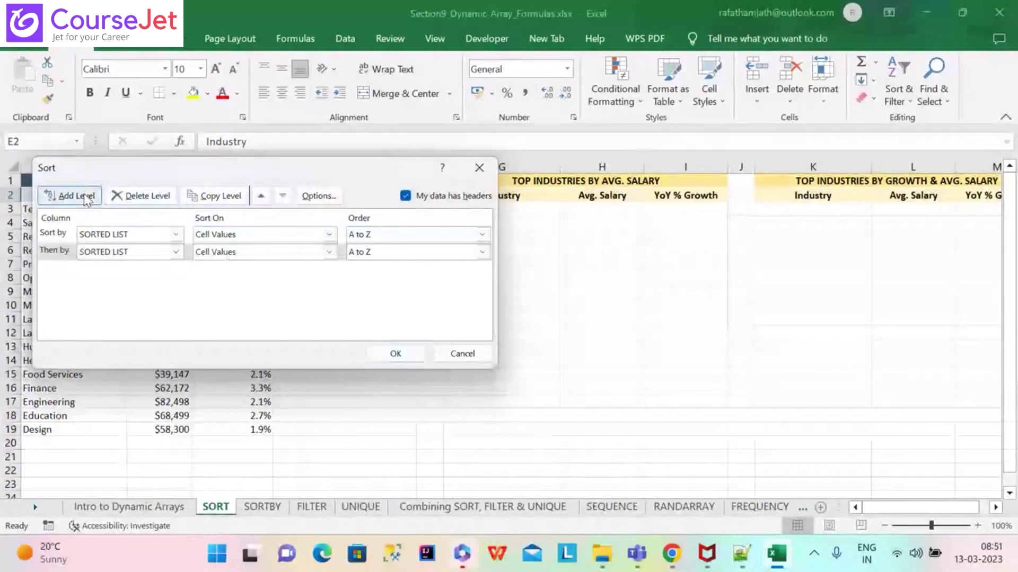
{"action": "left_click", "coordinate": [467, 173]}
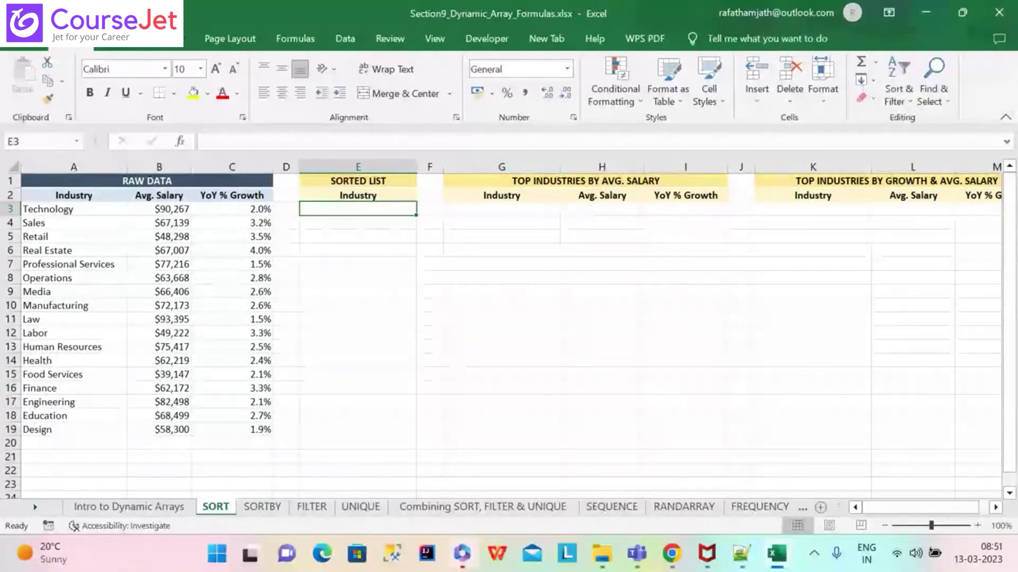
Add Sort Ascending to the Quick Access Toolbar and select the industry names in A3:A19
{"action": "left_click", "coordinate": [103, 13]}
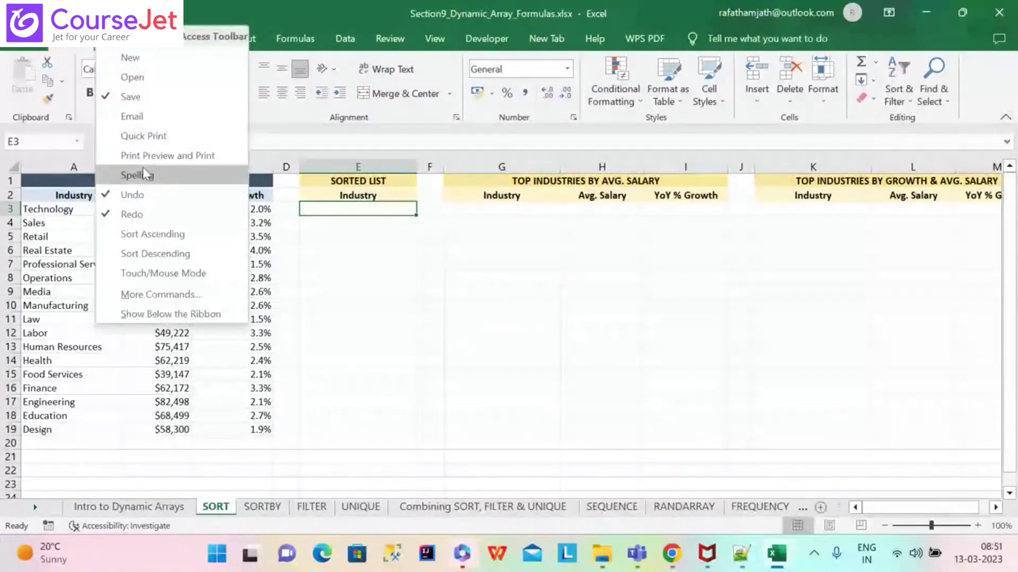
{"action": "left_click", "coordinate": [147, 236]}
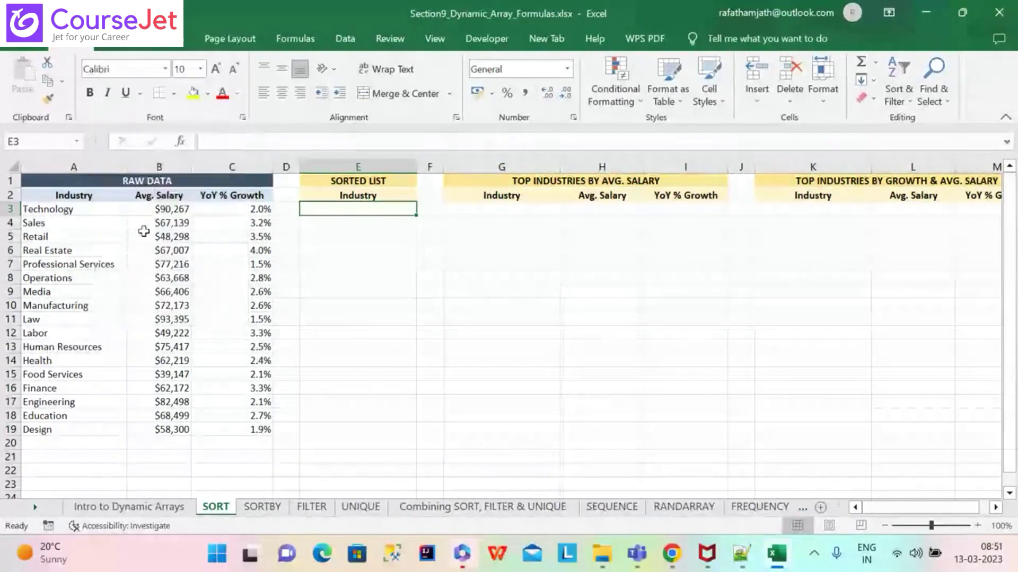
{"action": "left_click", "coordinate": [35, 209]}
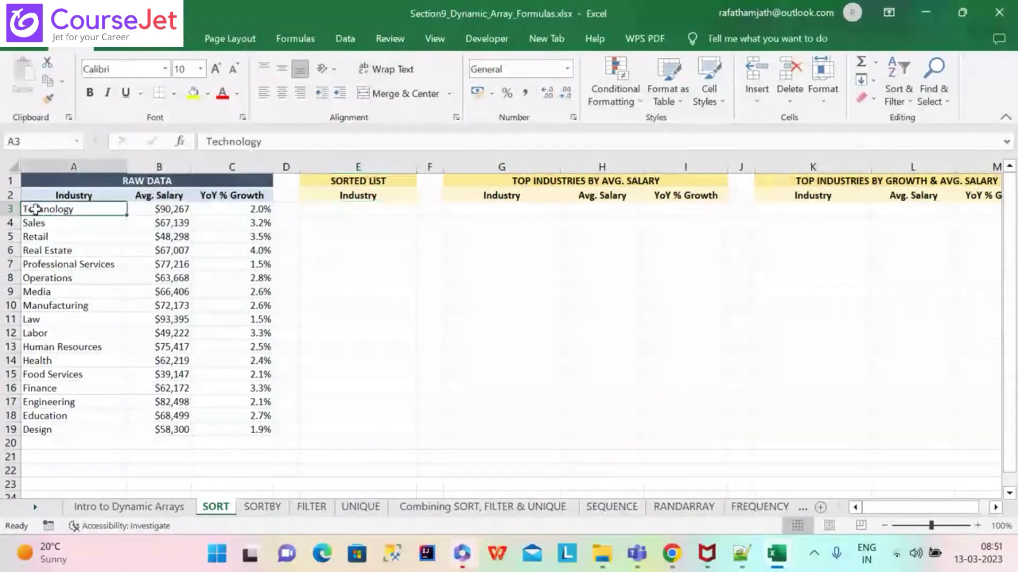
{"action": "key", "text": "ctrl+shift+Down"}
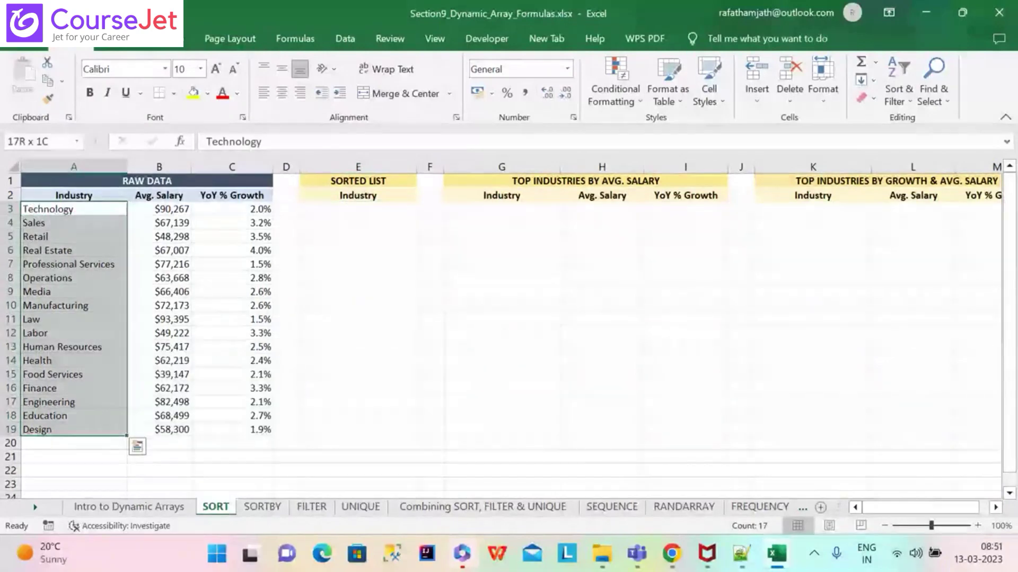
Remove Sort Ascending from the Quick Access Toolbar and reselect cell E3
{"action": "left_click", "coordinate": [125, 13]}
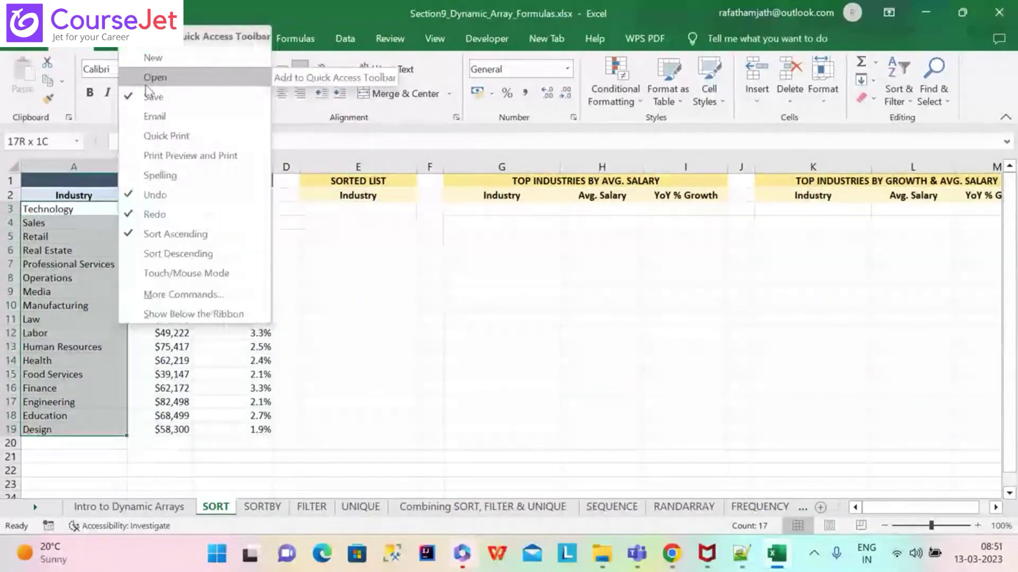
{"action": "left_click", "coordinate": [179, 238]}
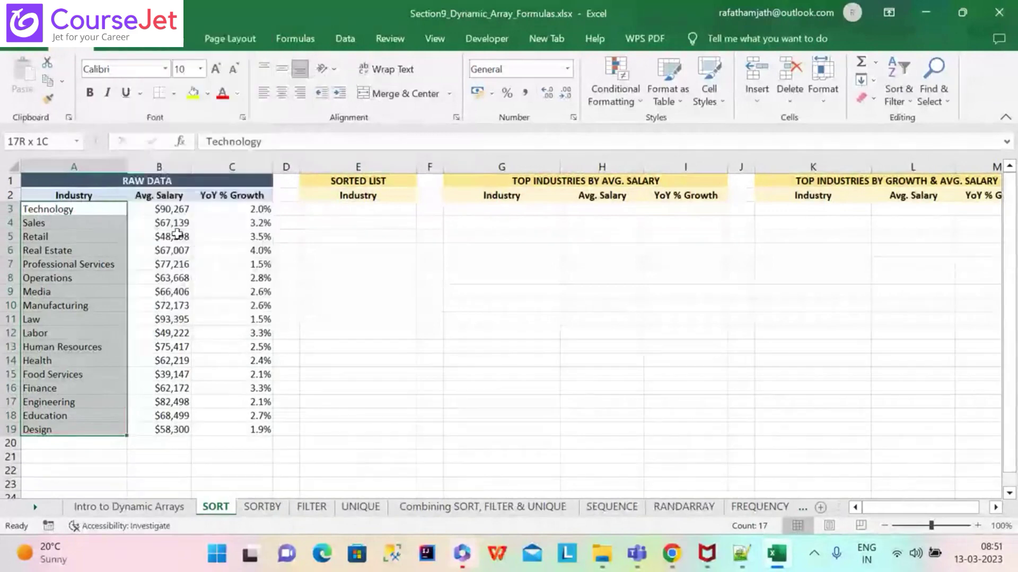
{"action": "left_click_drag", "start_coordinate": [176, 233], "coordinate": [159, 181]}
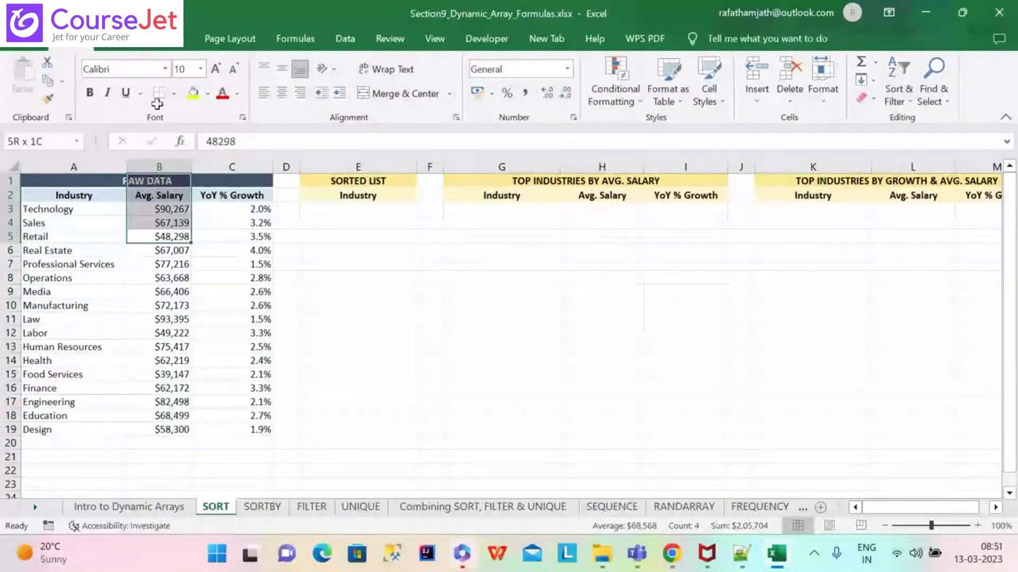
{"action": "left_click", "coordinate": [341, 288]}
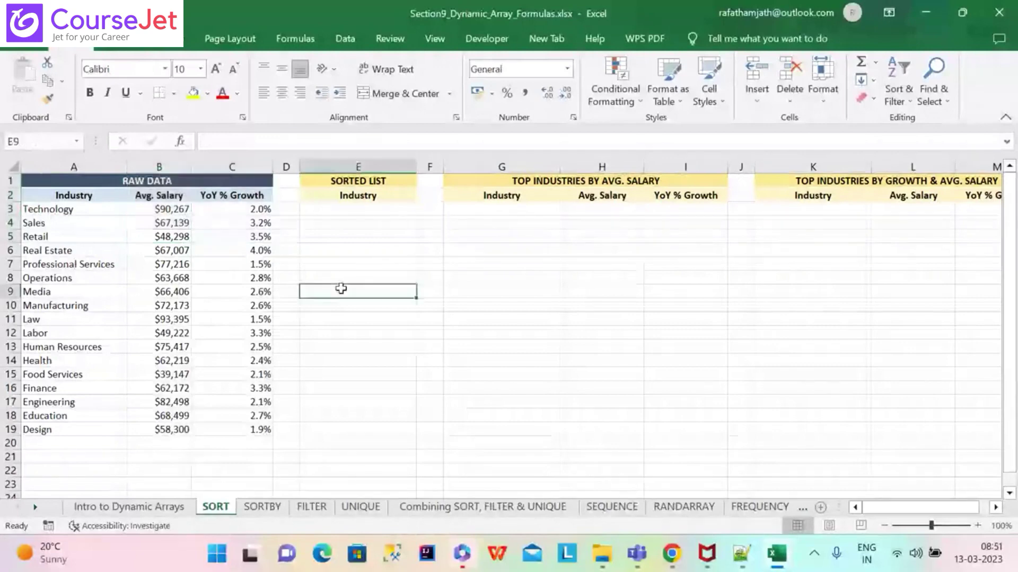
{"action": "left_click", "coordinate": [352, 206]}
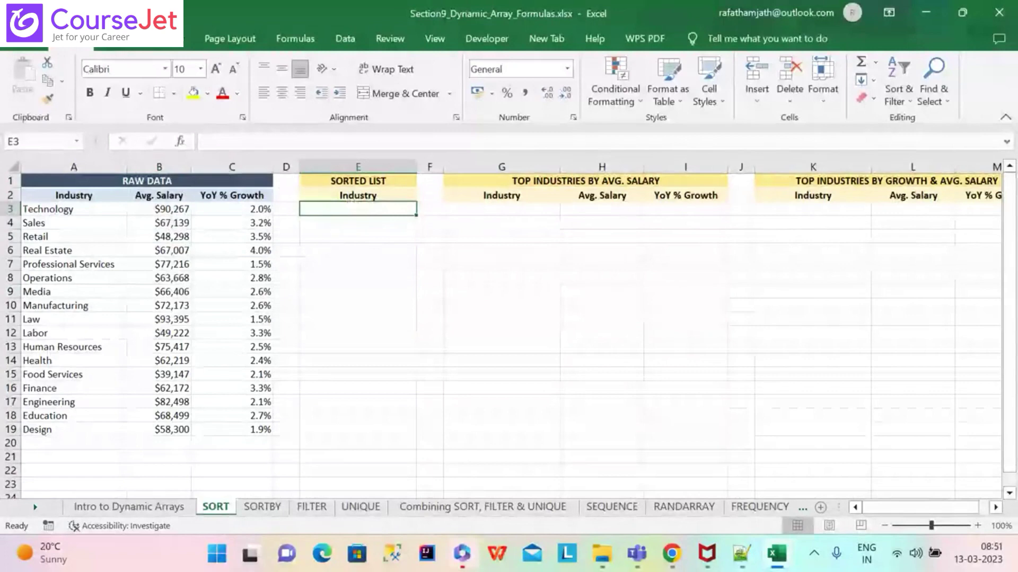
{"action": "left_click", "coordinate": [101, 14]}
{"action": "left_click", "coordinate": [28, 45]}
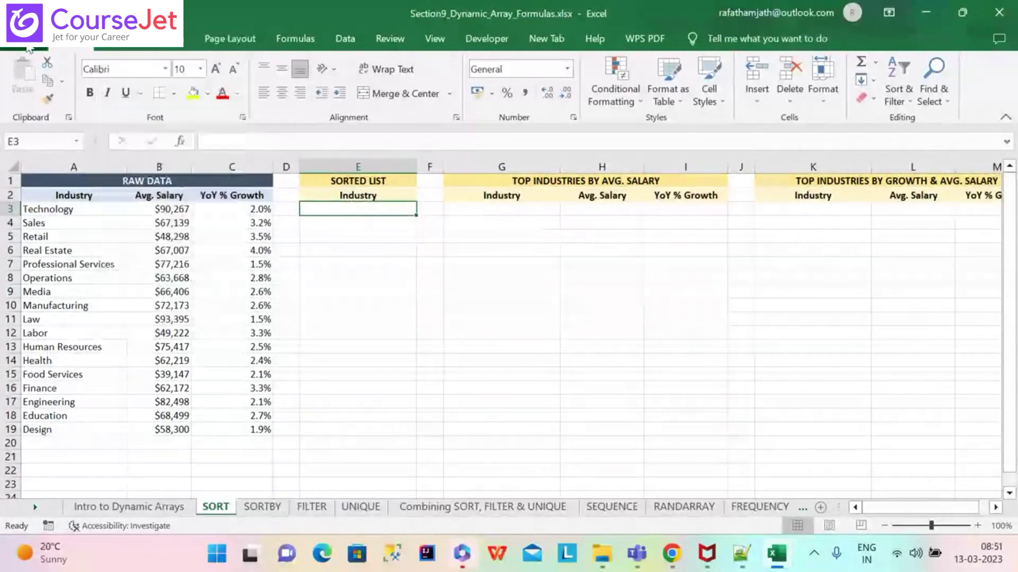
{"action": "left_click", "coordinate": [27, 42]}
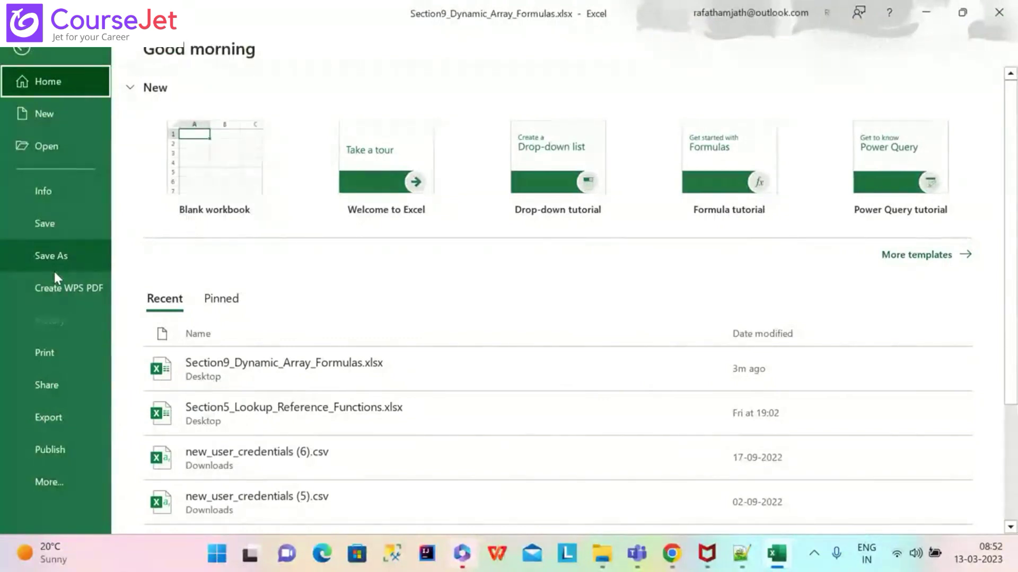
{"action": "left_click", "coordinate": [328, 373]}
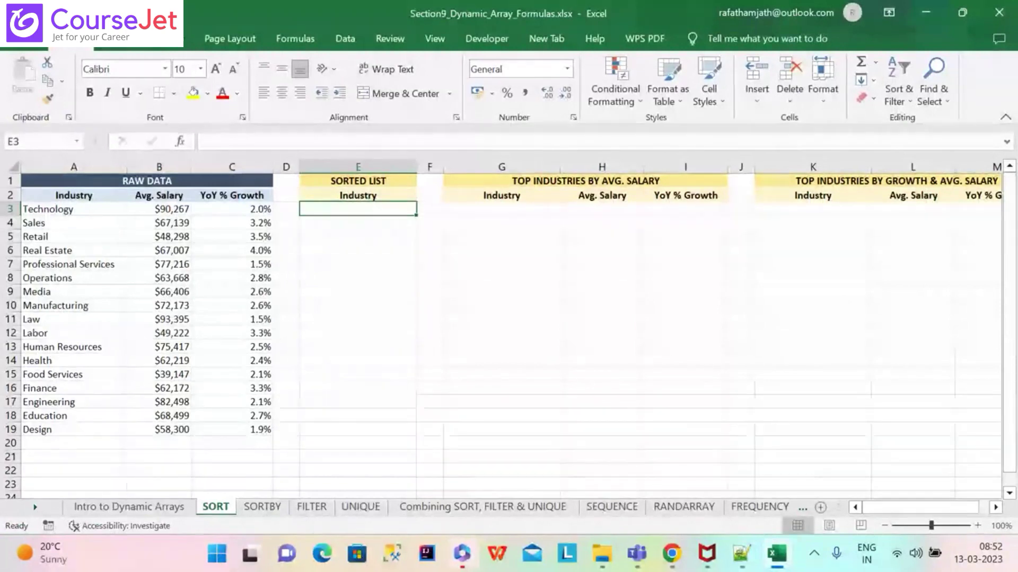
{"action": "left_click", "coordinate": [101, 13]}
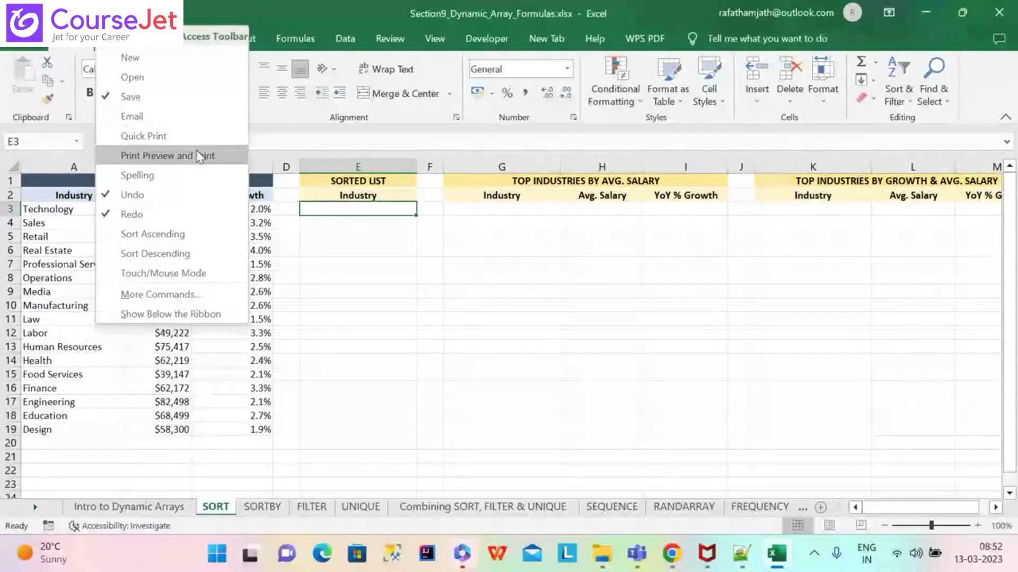
{"action": "left_click", "coordinate": [370, 4]}
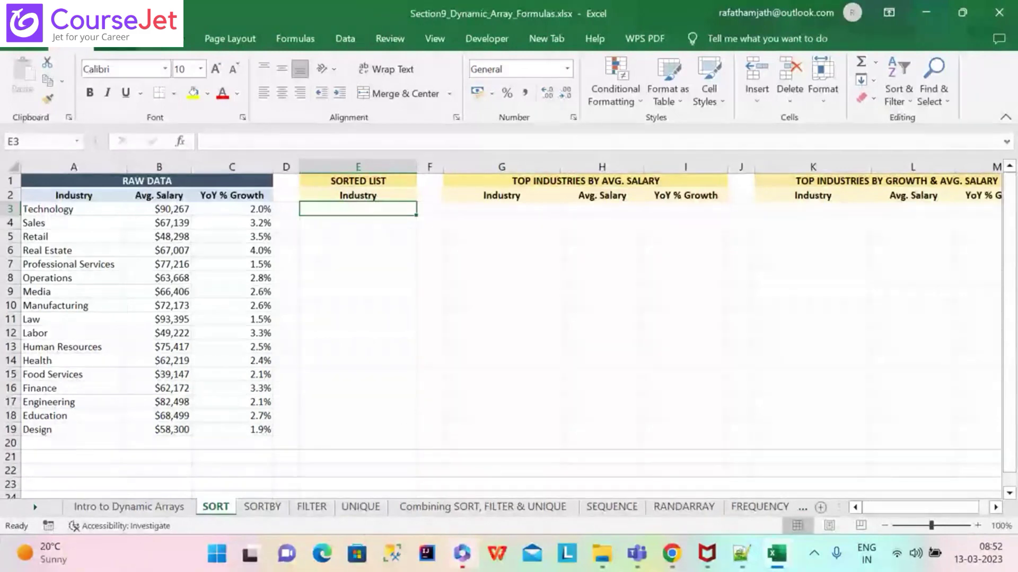
{"action": "left_click", "coordinate": [116, 39]}
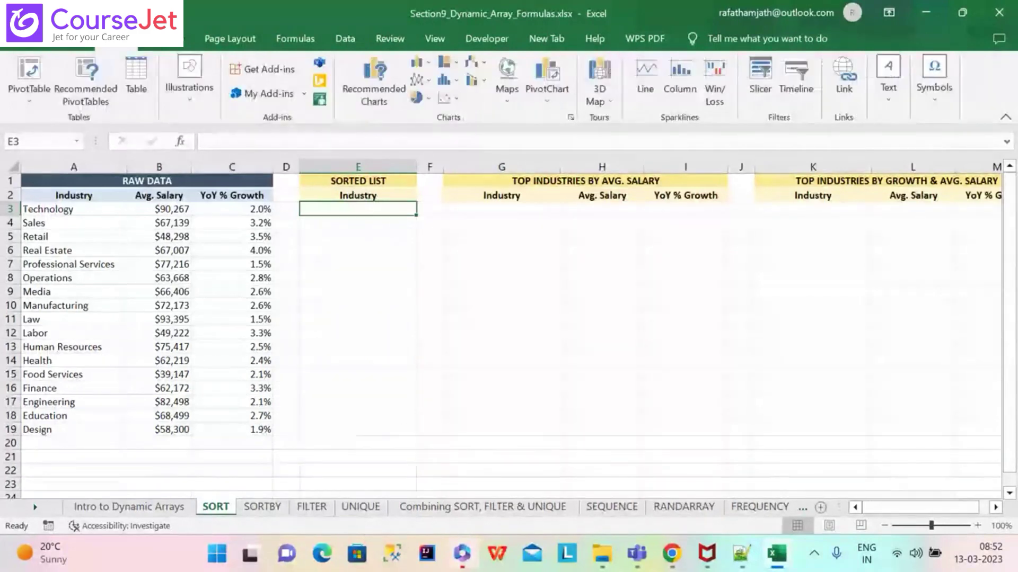
{"action": "left_click", "coordinate": [79, 46]}
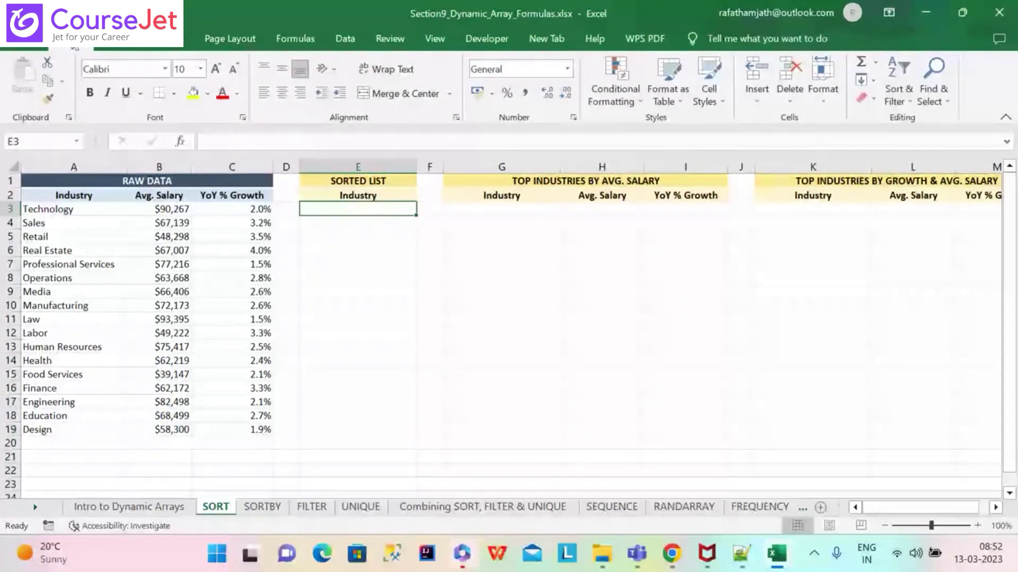
{"action": "left_click", "coordinate": [21, 40]}
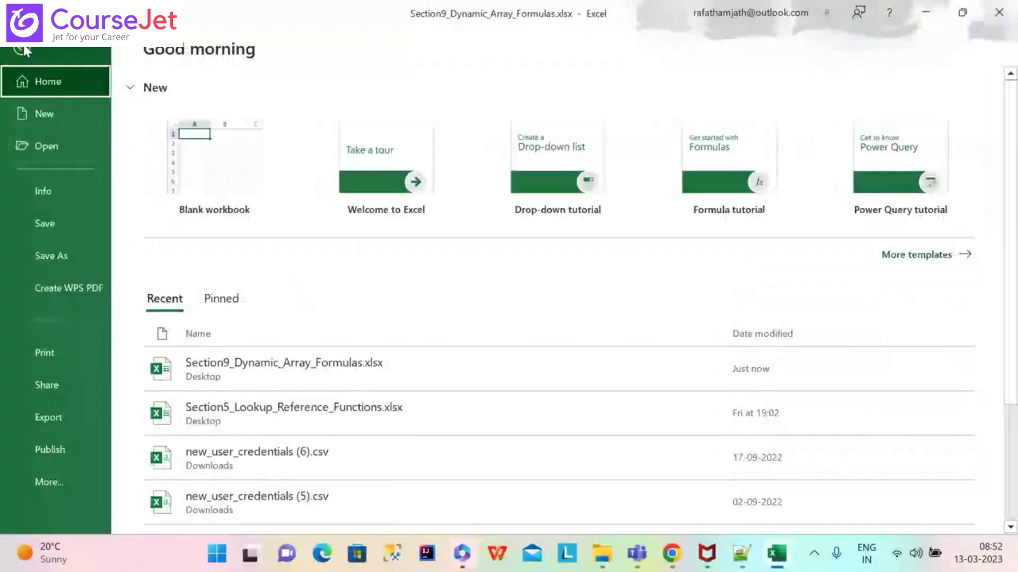
{"action": "left_click", "coordinate": [337, 352]}
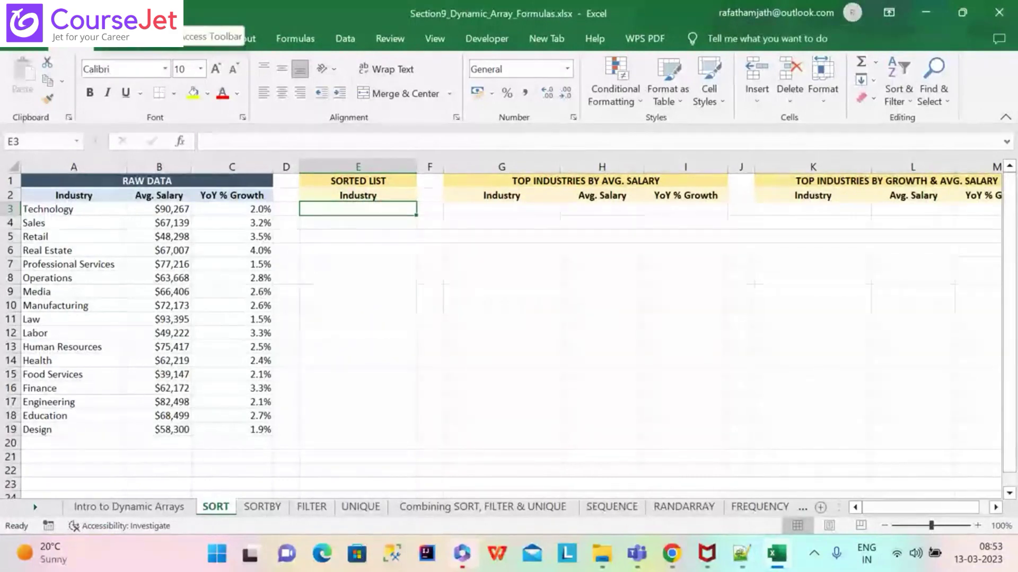
Examine the Quick Access Toolbar customization commands and the formula calculation and error-checking options, leaving every setting as it is
{"action": "left_click", "coordinate": [102, 13]}
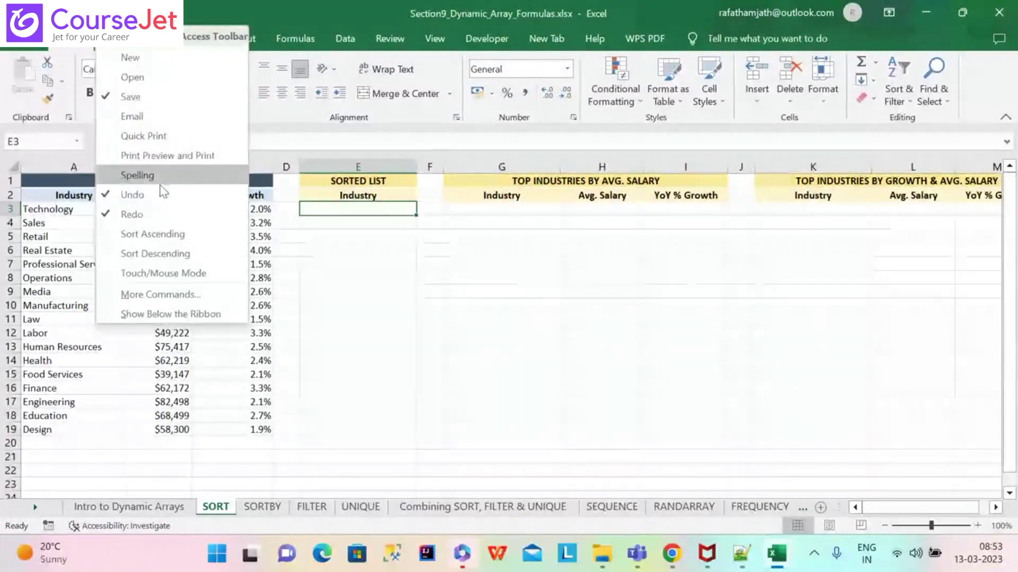
{"action": "left_click", "coordinate": [158, 295]}
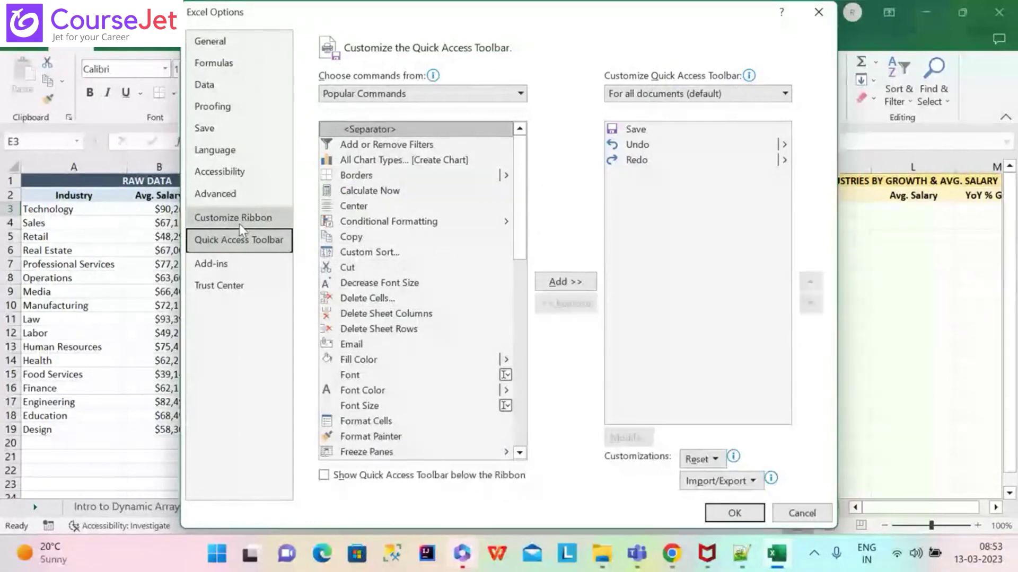
{"action": "left_click", "coordinate": [232, 65]}
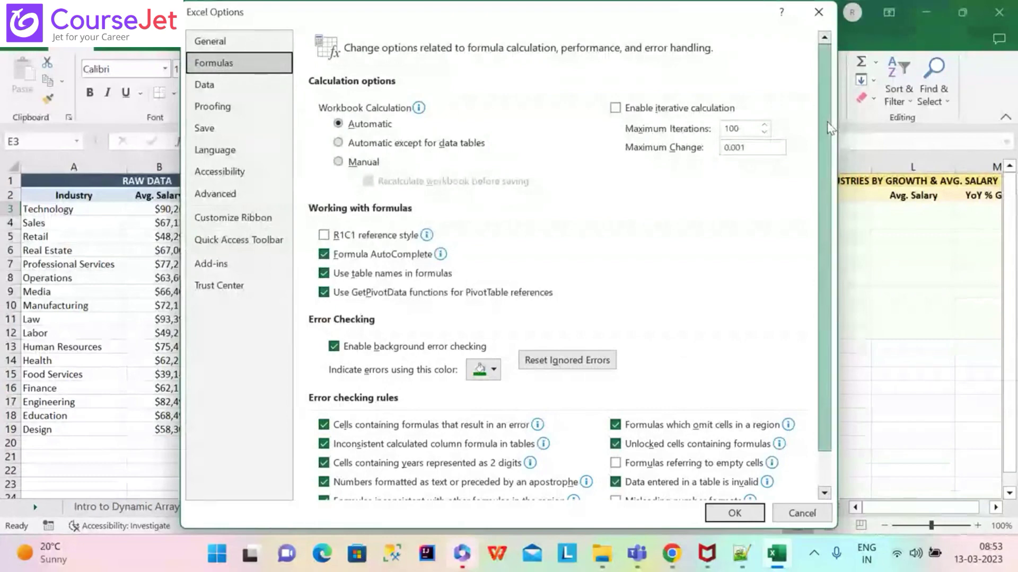
{"action": "left_click_drag", "start_coordinate": [830, 128], "coordinate": [830, 244]}
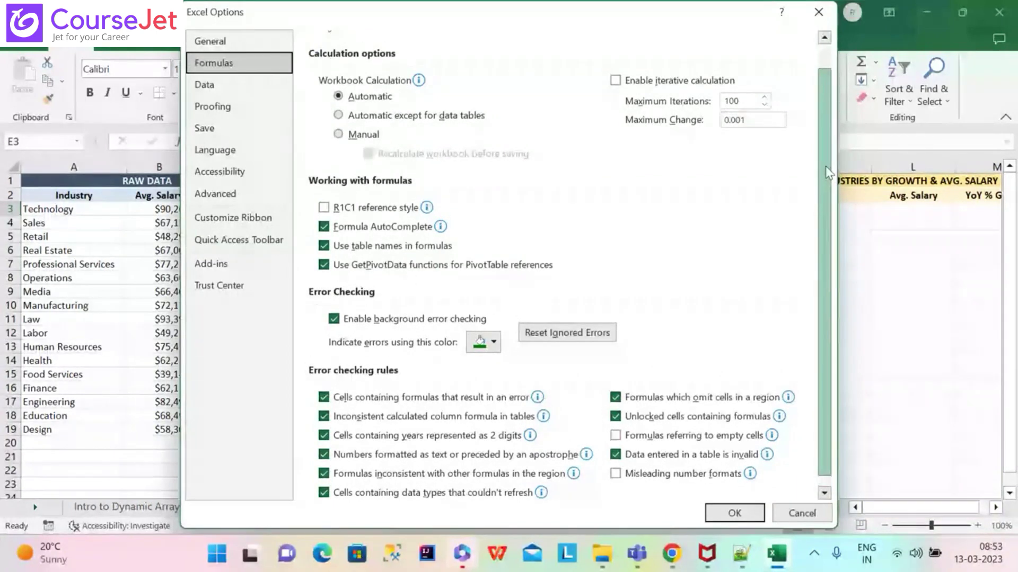
{"action": "left_click_drag", "start_coordinate": [825, 166], "coordinate": [823, 113]}
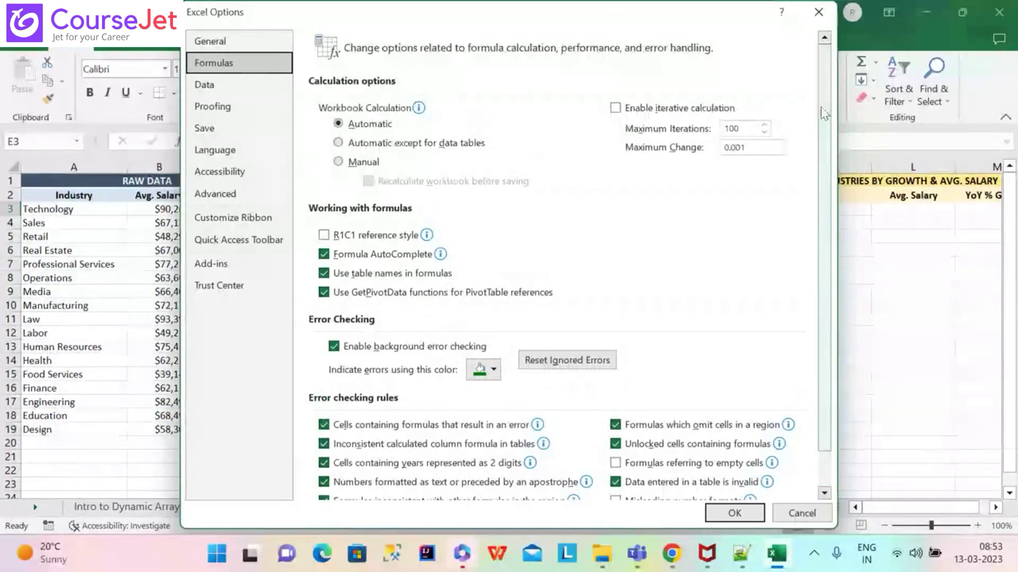
{"action": "left_click", "coordinate": [818, 11]}
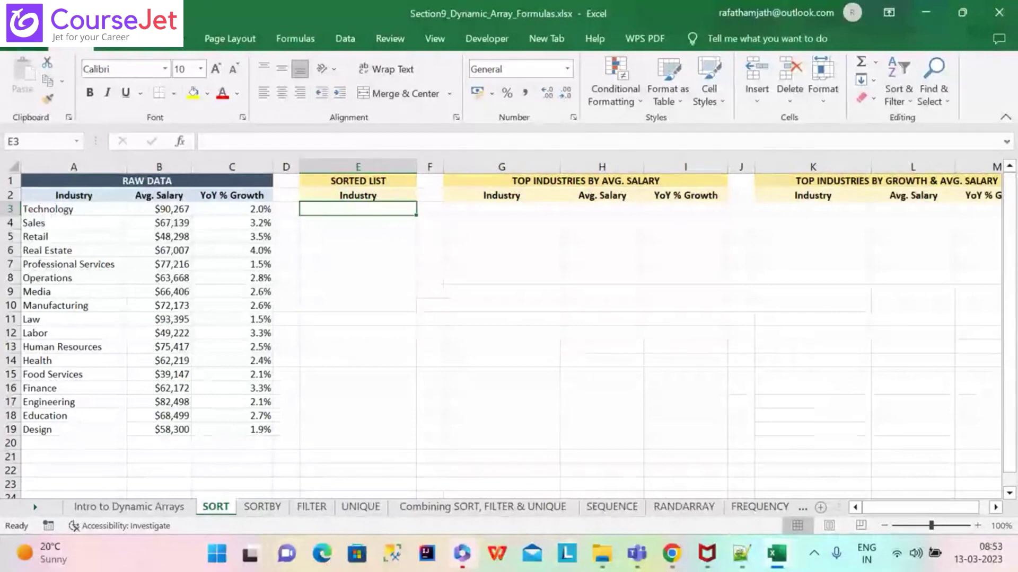
Open the recent workbook Section5_Lookup_Reference_Functions.xlsx and look through its worksheets from Hitting Data to CHOOSE
{"action": "left_click", "coordinate": [20, 38]}
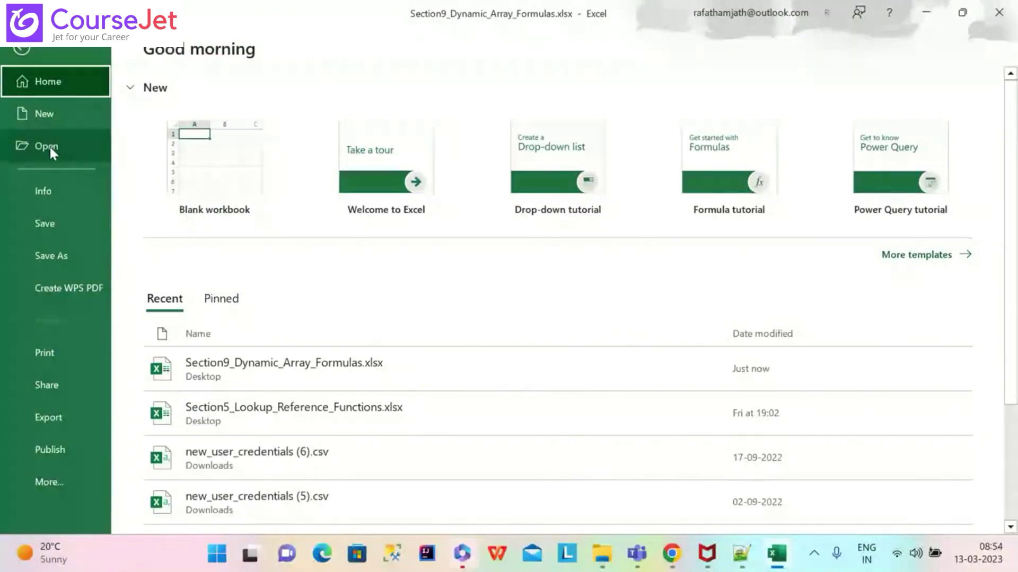
{"action": "left_click", "coordinate": [251, 412]}
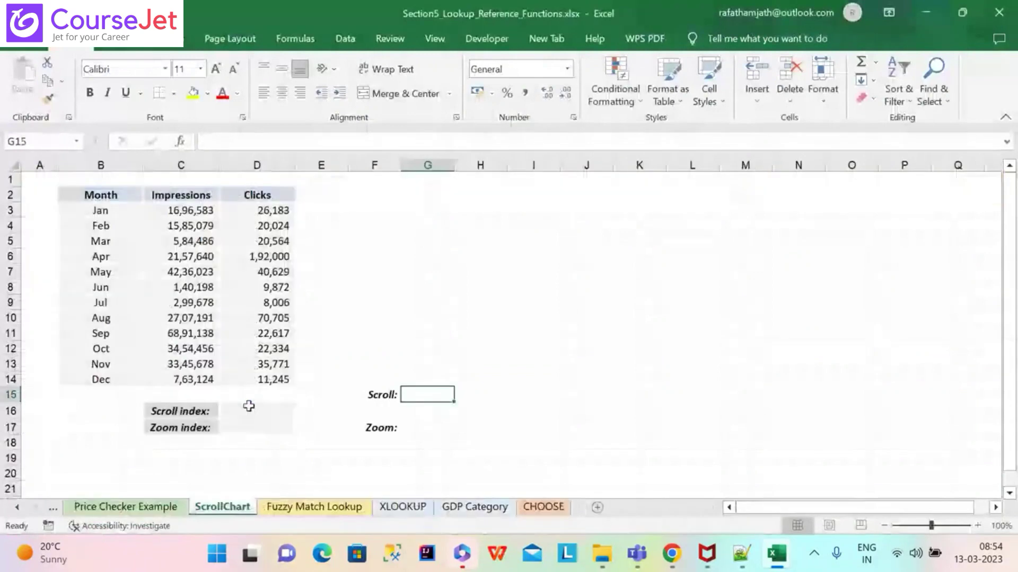
{"action": "left_click", "coordinate": [125, 507]}
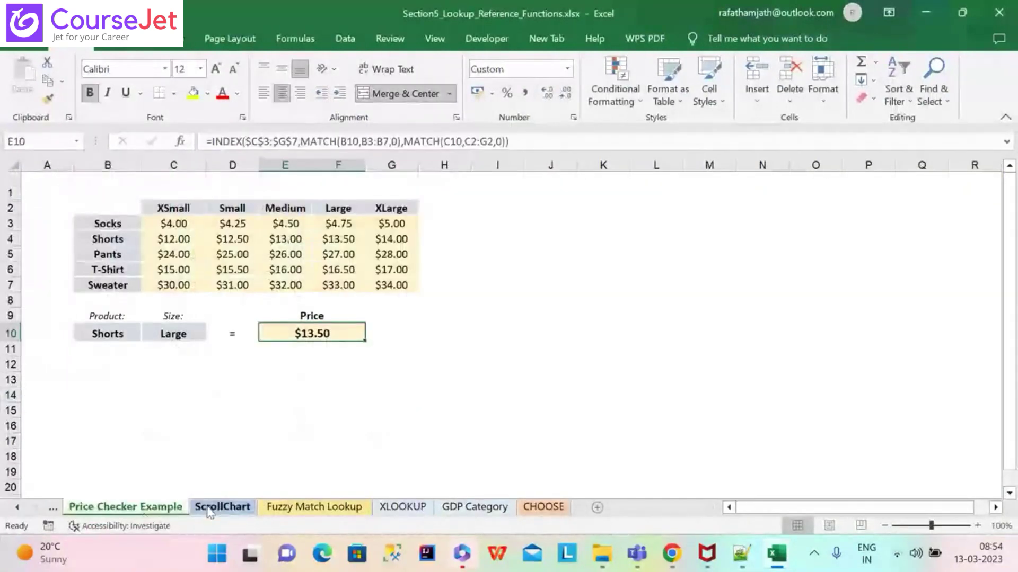
{"action": "left_click", "coordinate": [19, 508]}
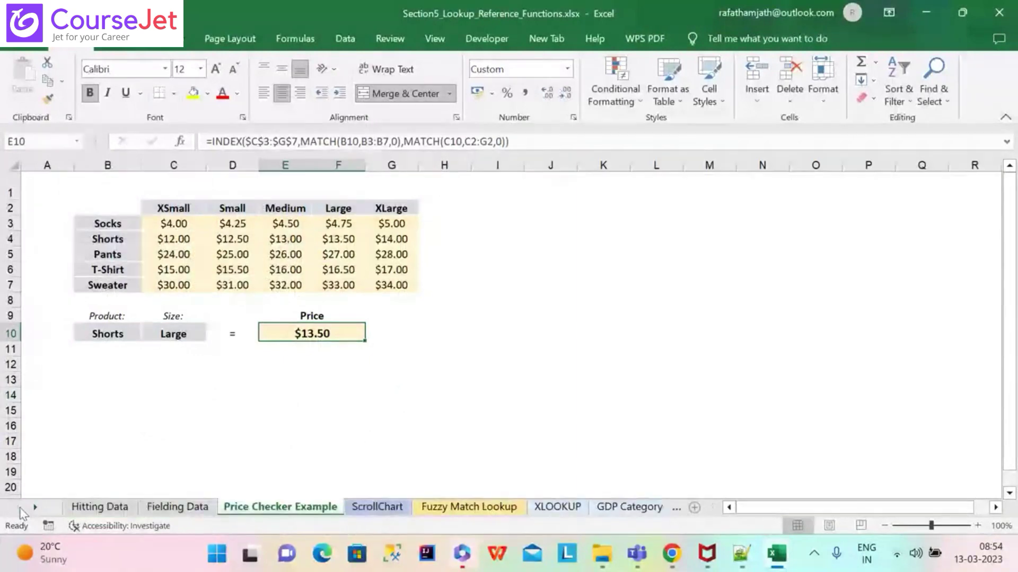
{"action": "left_click", "coordinate": [98, 508]}
{"action": "left_click", "coordinate": [162, 508]}
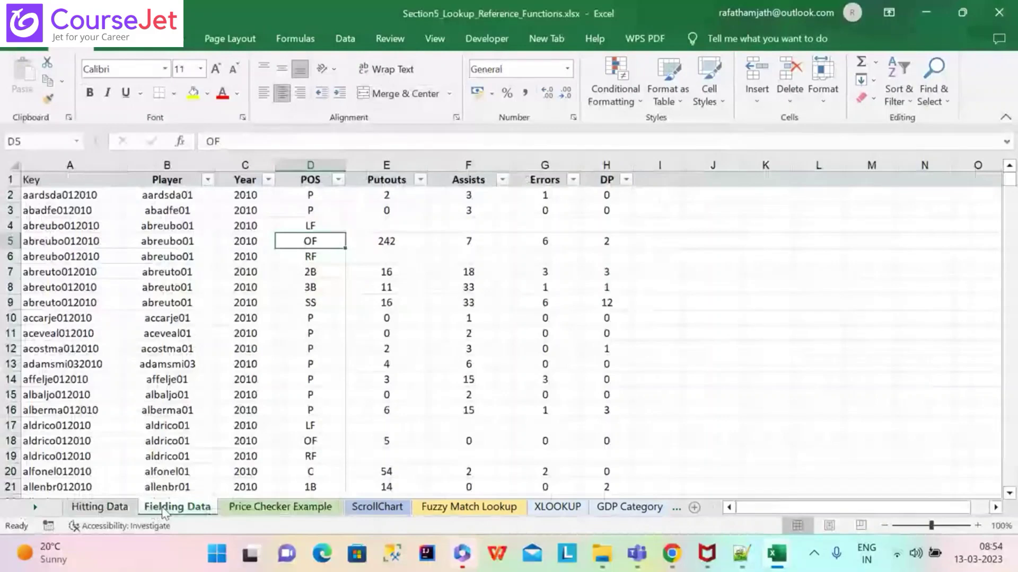
{"action": "left_click", "coordinate": [252, 508]}
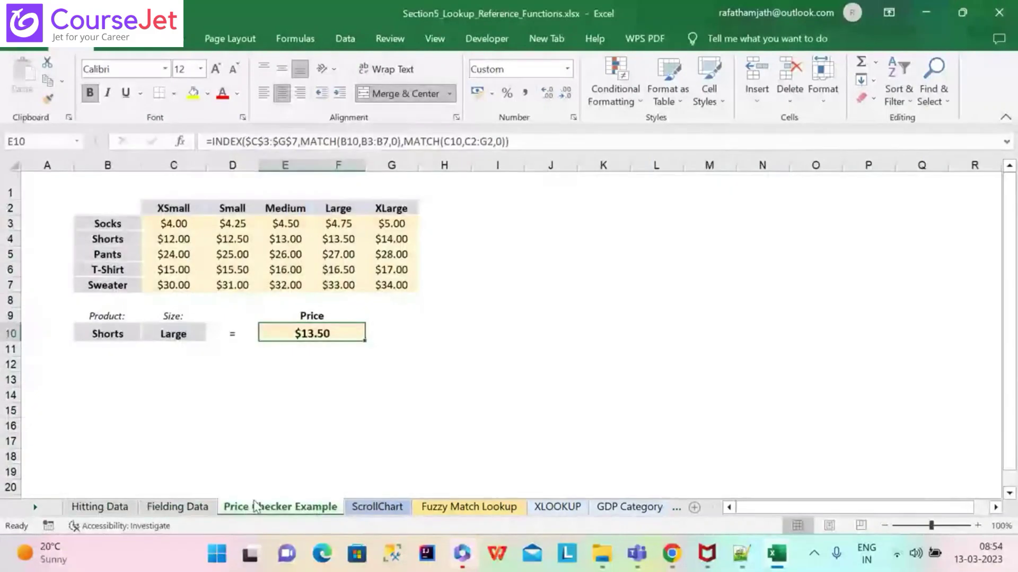
{"action": "left_click", "coordinate": [377, 508]}
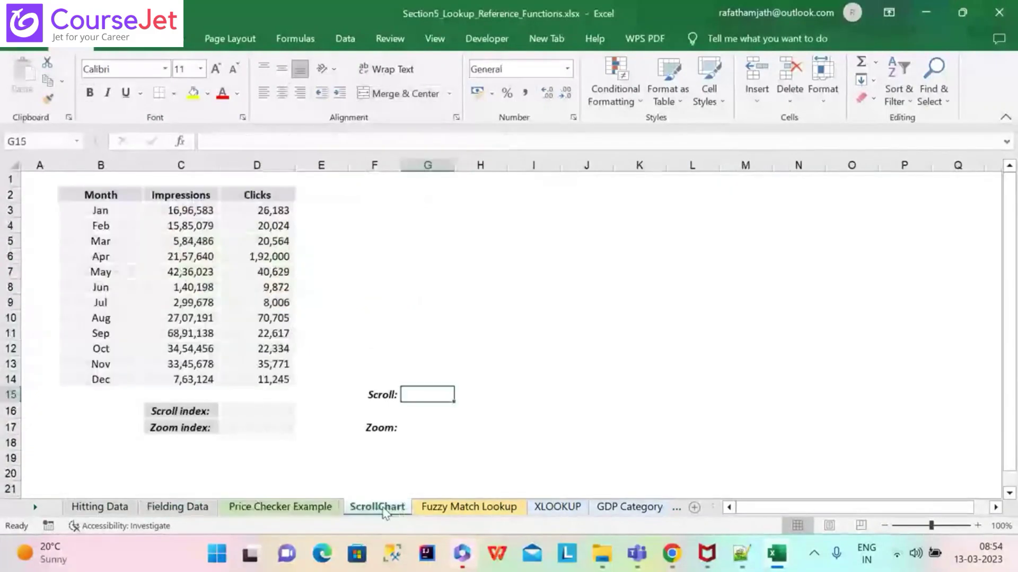
{"action": "left_click", "coordinate": [459, 523]}
{"action": "left_click", "coordinate": [557, 509]}
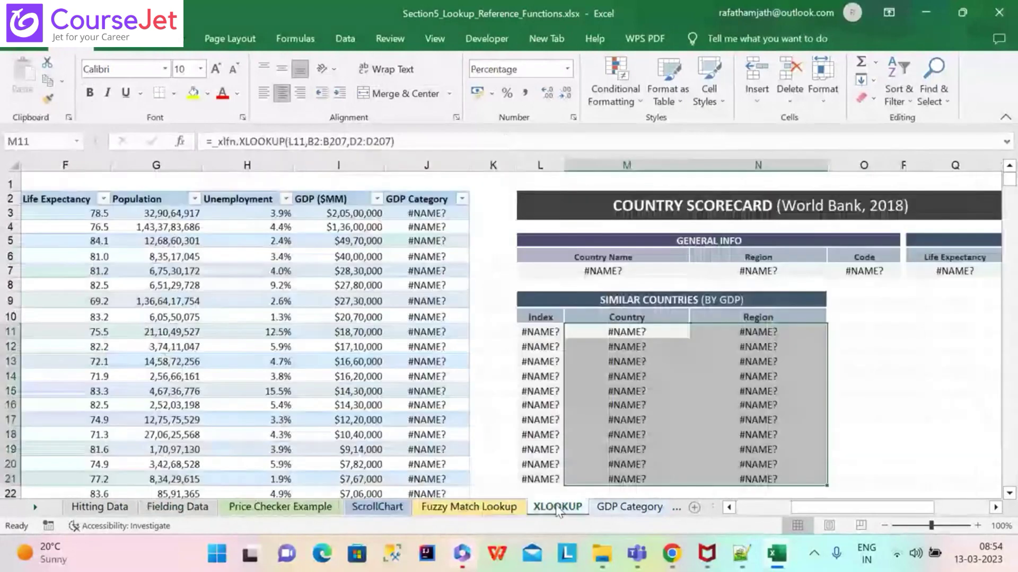
{"action": "left_click", "coordinate": [608, 508]}
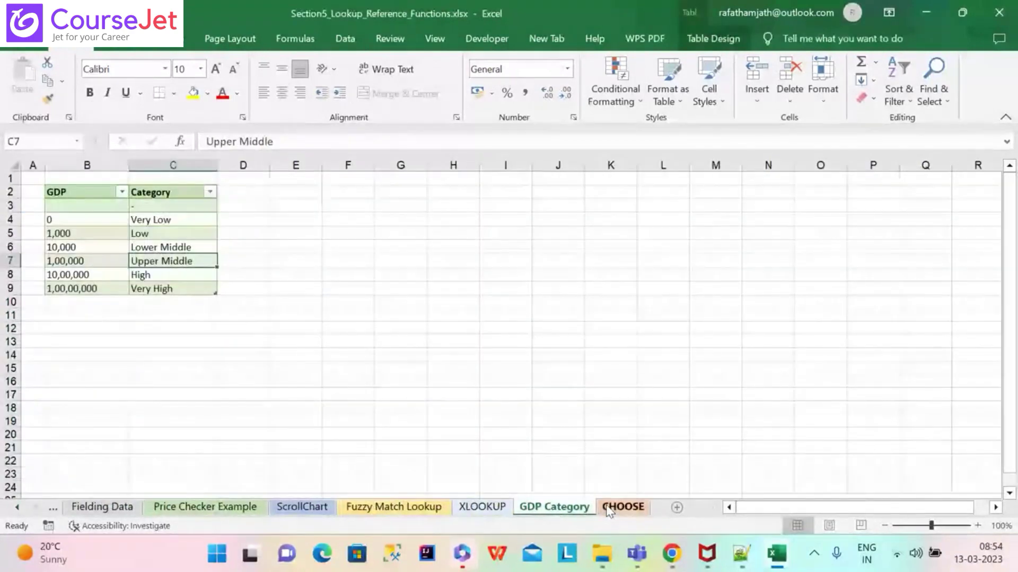
{"action": "left_click", "coordinate": [490, 510]}
{"action": "left_click", "coordinate": [639, 508]}
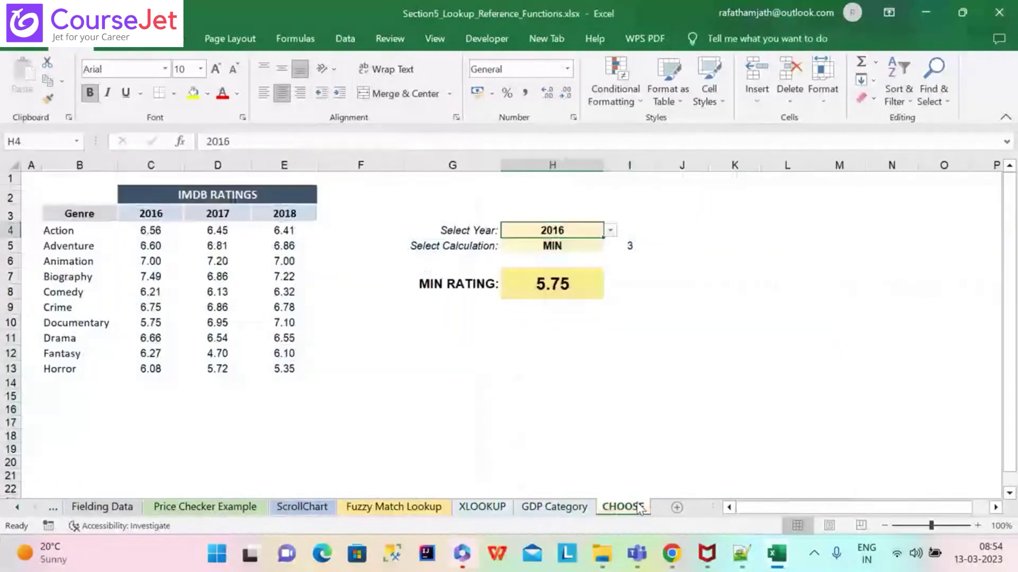
Review the XLOOKUP, Fuzzy Match Lookup, ScrollChart and Price Checker Example sheets again, ending on GDP Category
{"action": "left_click", "coordinate": [487, 510]}
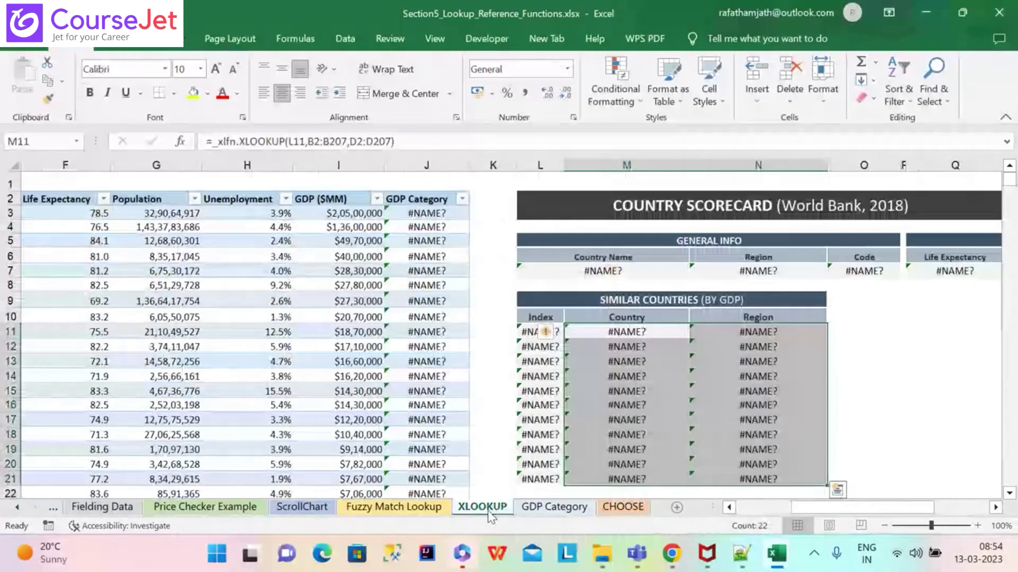
{"action": "left_click", "coordinate": [393, 508]}
{"action": "left_click", "coordinate": [301, 508]}
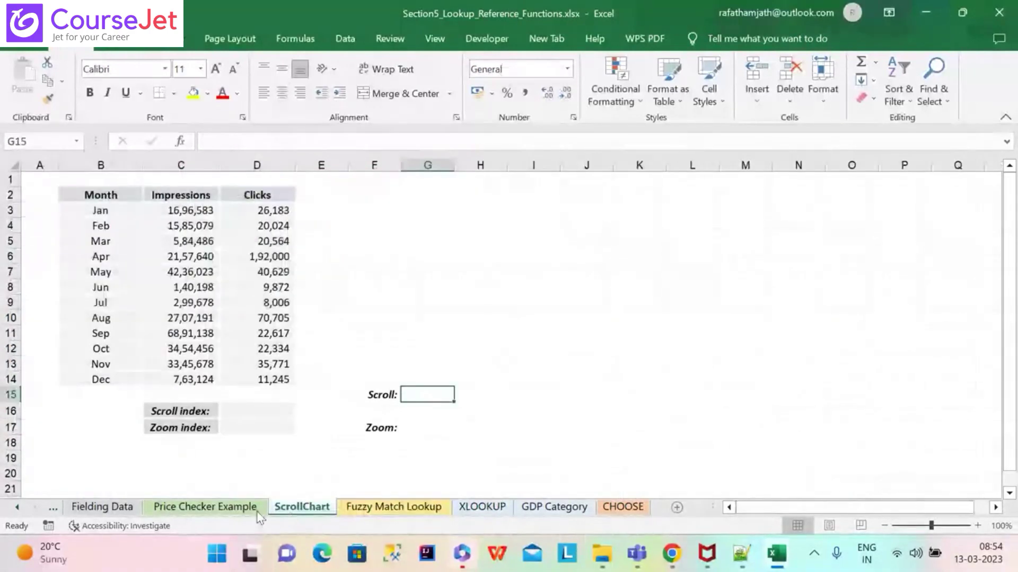
{"action": "left_click", "coordinate": [244, 510]}
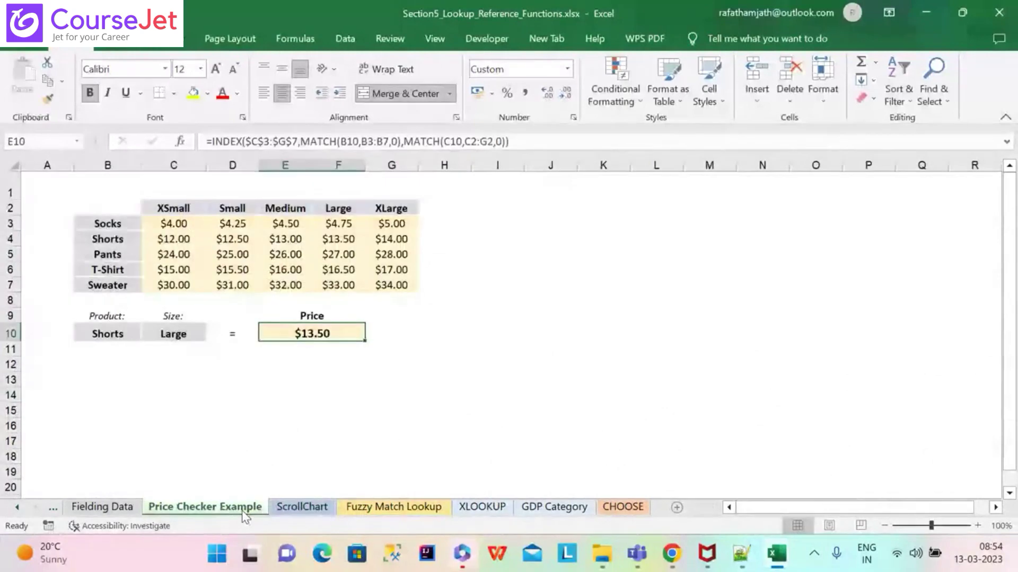
{"action": "left_click", "coordinate": [456, 512]}
{"action": "left_click", "coordinate": [565, 514]}
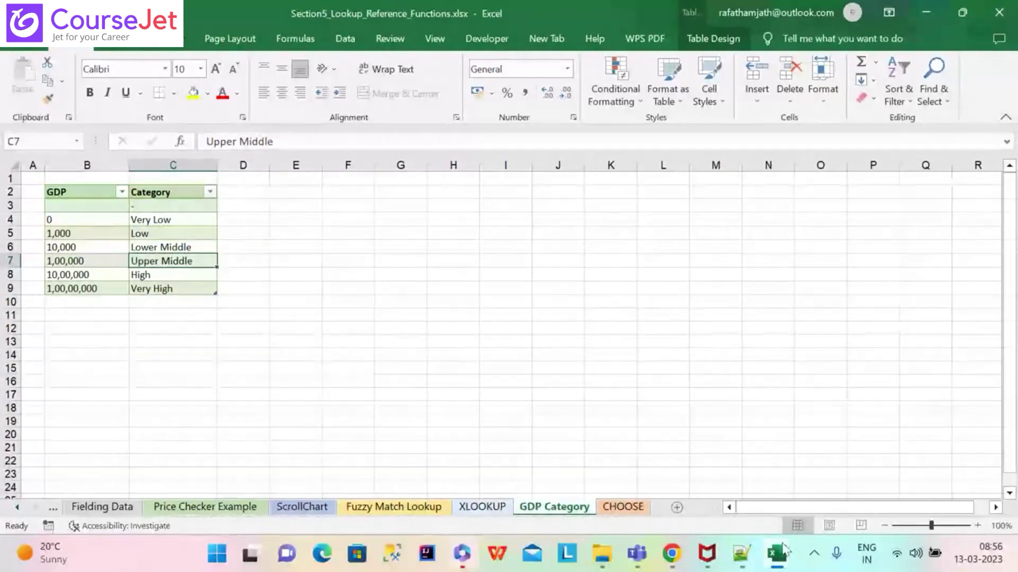
Return to Section9_Dynamic_Array_Formulas.xlsx and look through the developer, view, review, data, formula, page layout and home commands
{"action": "mouse_move", "coordinate": [777, 554]}
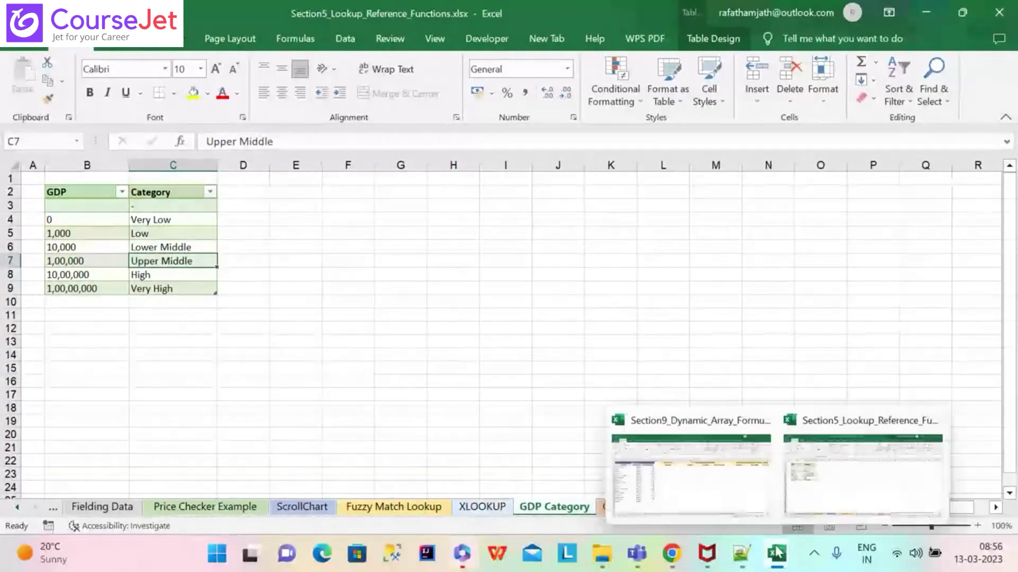
{"action": "left_click", "coordinate": [732, 491]}
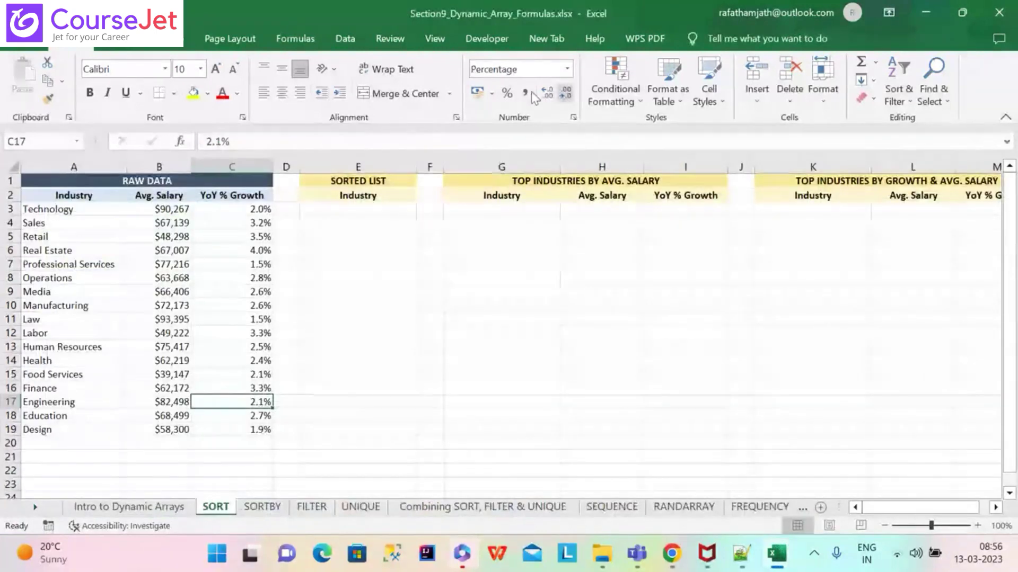
{"action": "left_click", "coordinate": [475, 42]}
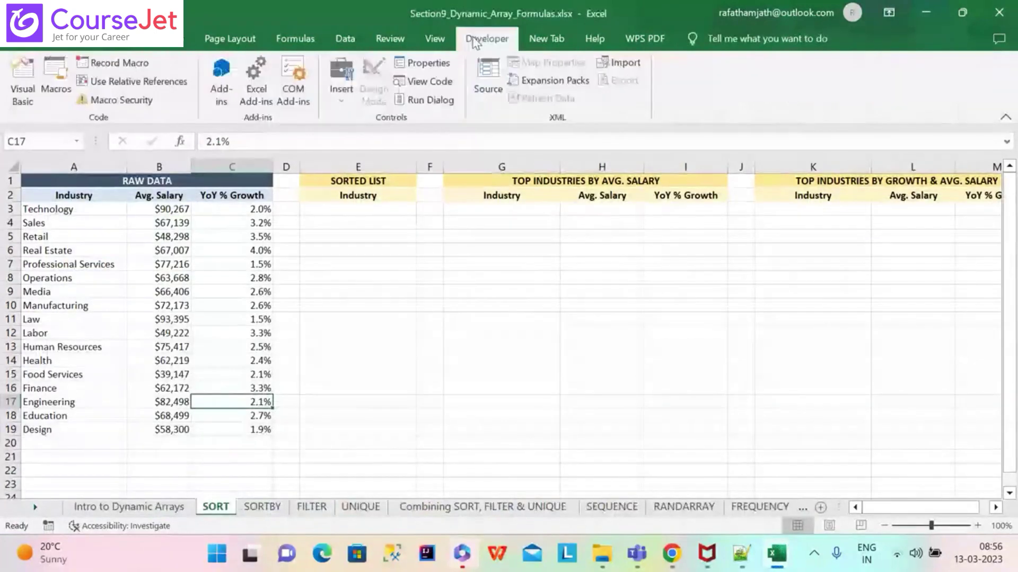
{"action": "left_click", "coordinate": [433, 47]}
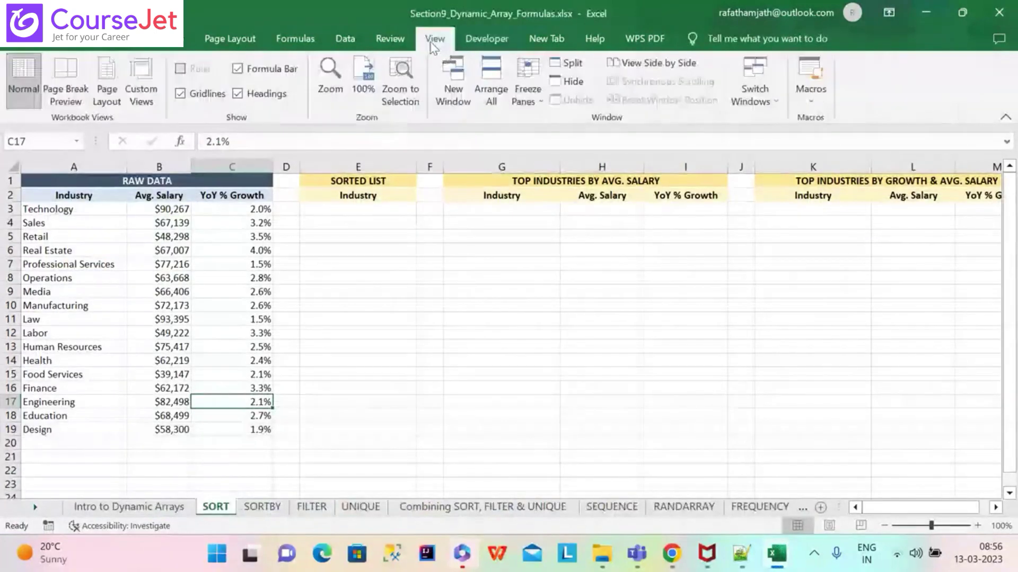
{"action": "left_click", "coordinate": [390, 39]}
{"action": "left_click", "coordinate": [355, 45]}
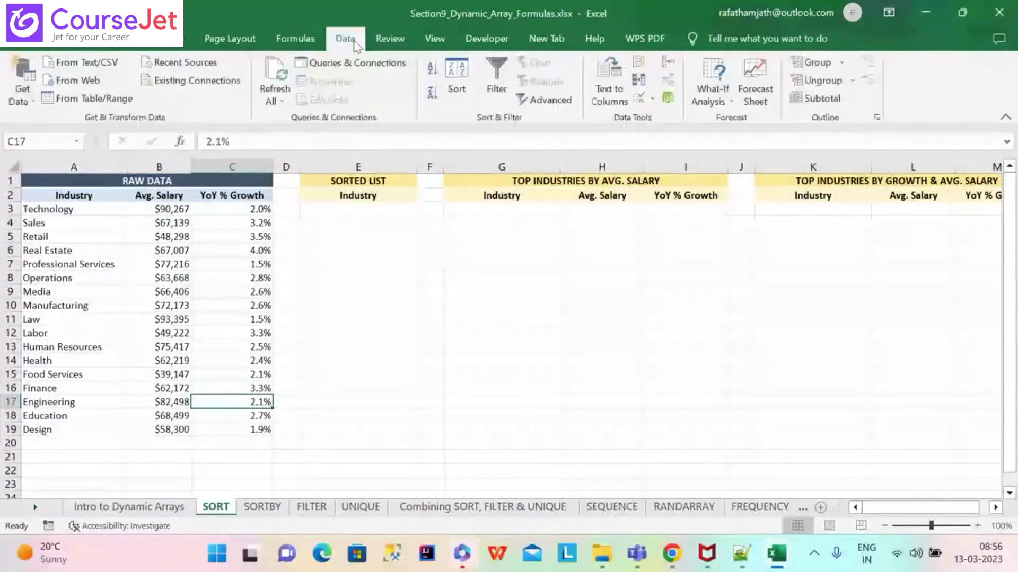
{"action": "left_click", "coordinate": [301, 43]}
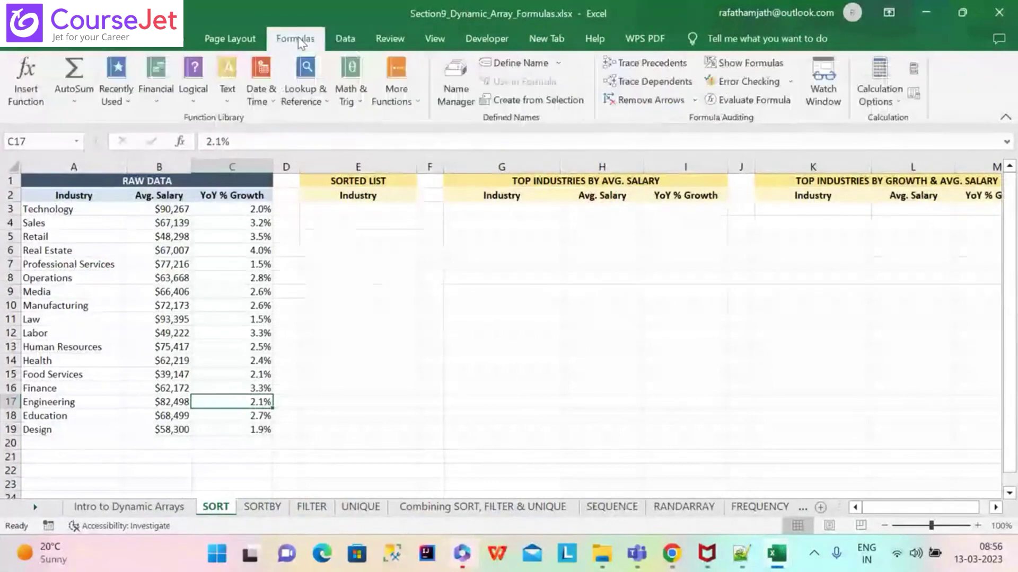
{"action": "left_click", "coordinate": [254, 42]}
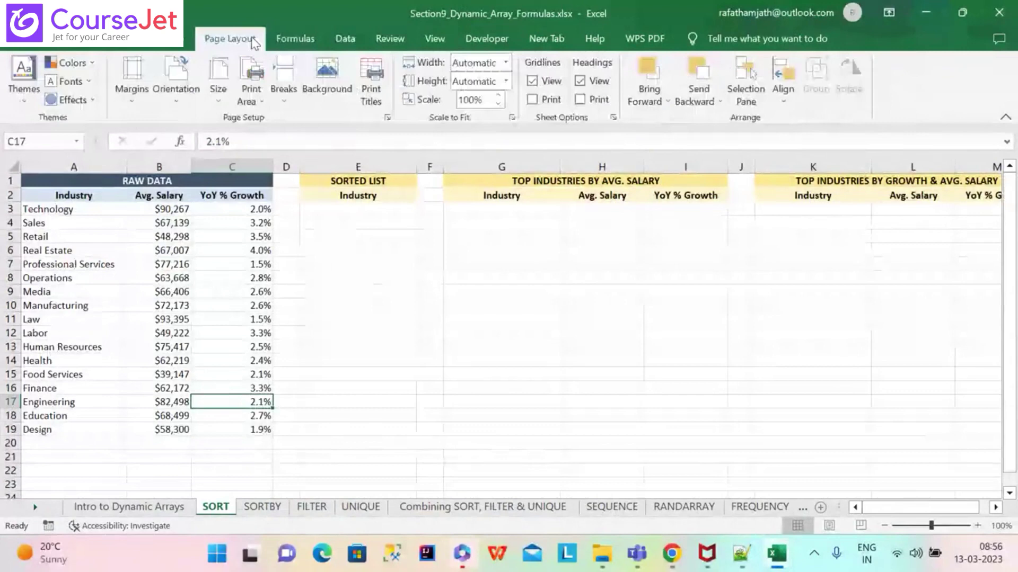
{"action": "left_click", "coordinate": [162, 39]}
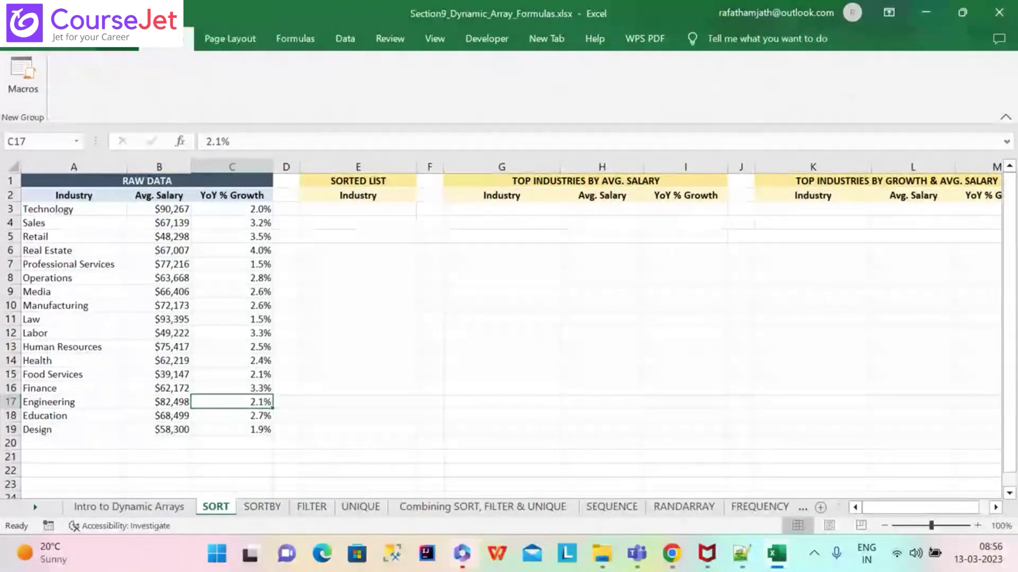
{"action": "left_click", "coordinate": [117, 39]}
{"action": "left_click", "coordinate": [71, 39]}
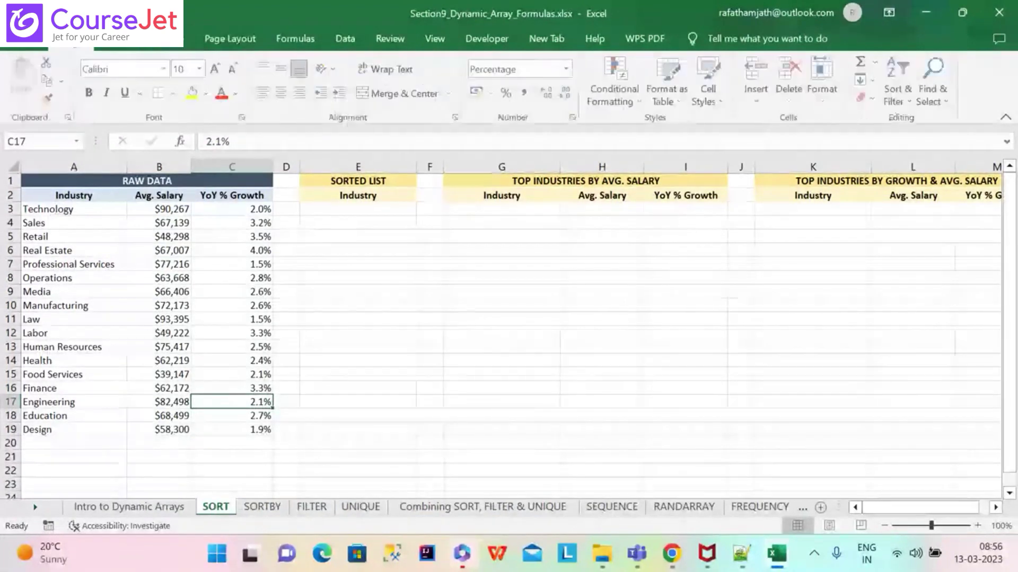
Examine the custom command groups and the rest of the Section9 workbook's commands a second time for a sorting option
{"action": "left_click", "coordinate": [546, 38]}
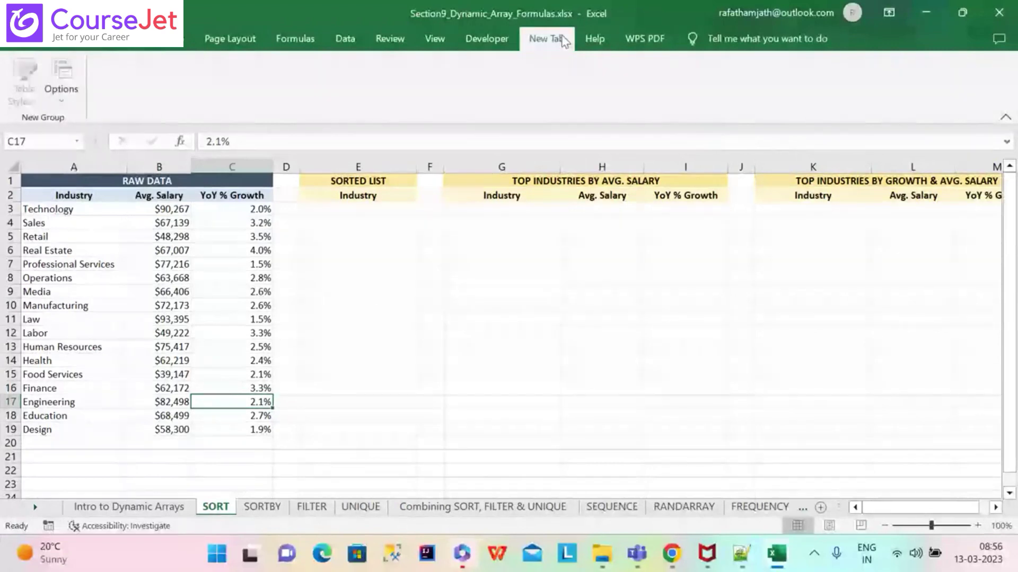
{"action": "left_click", "coordinate": [501, 42]}
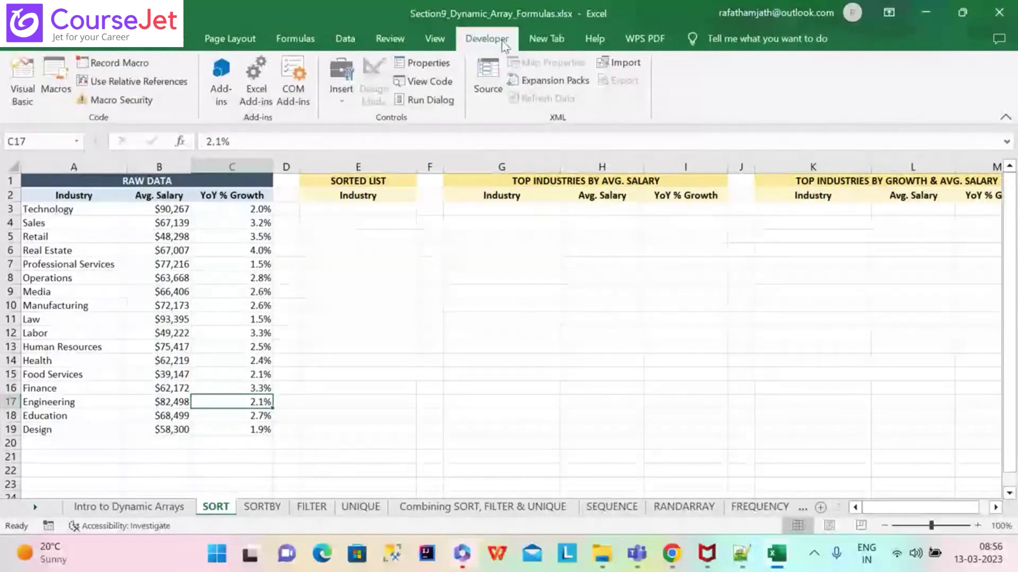
{"action": "left_click", "coordinate": [446, 41]}
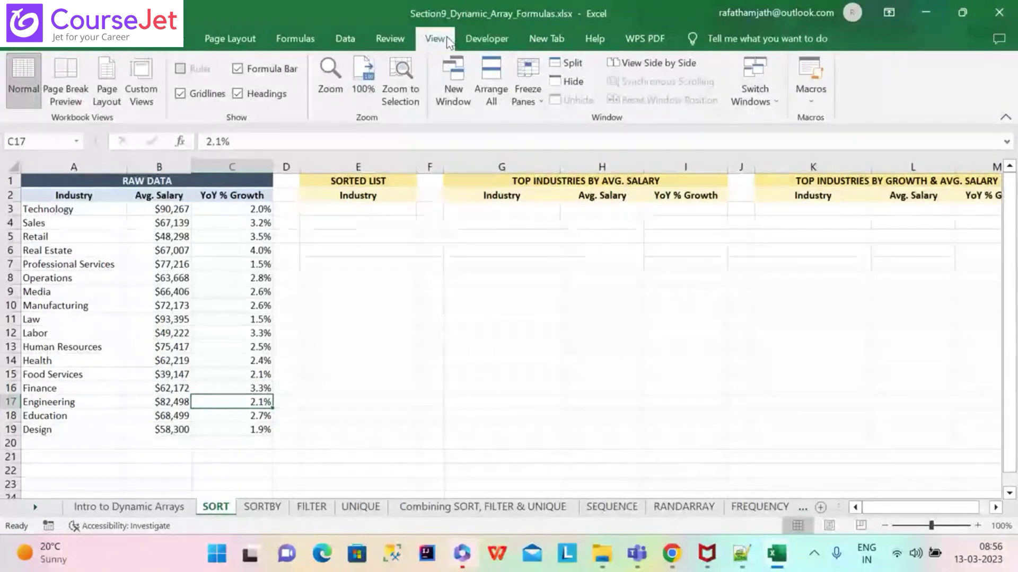
{"action": "left_click", "coordinate": [378, 42]}
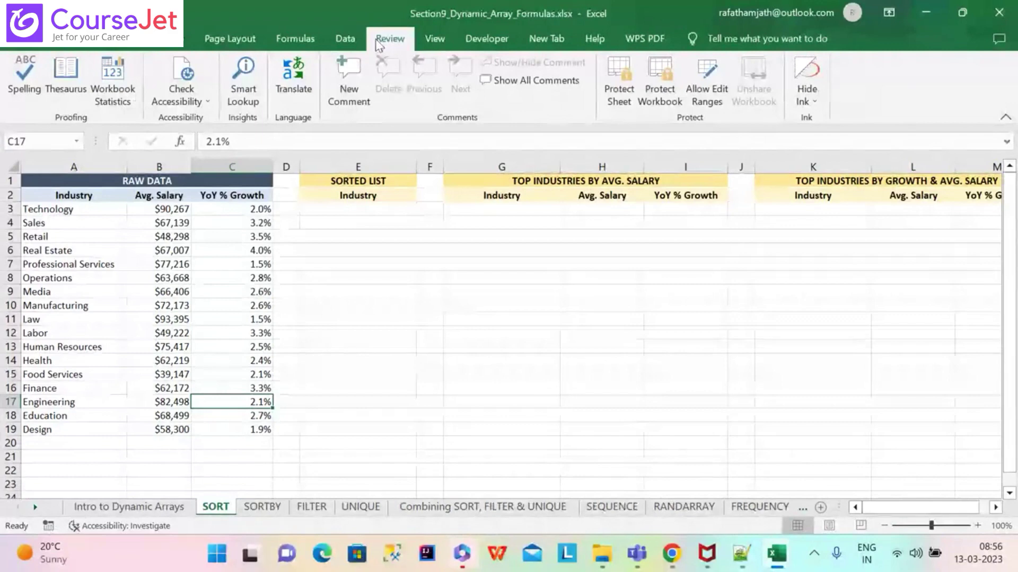
{"action": "left_click", "coordinate": [344, 40]}
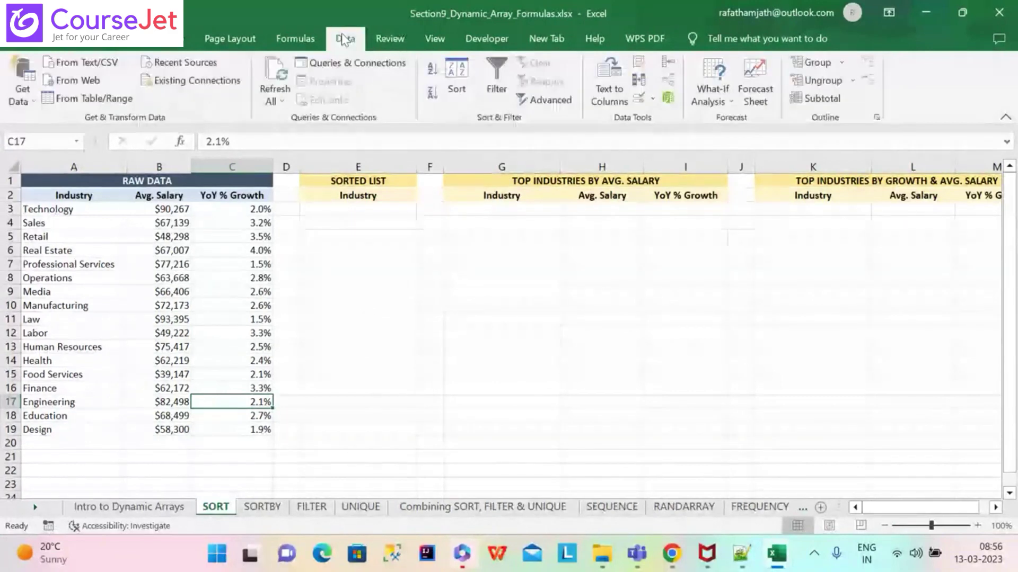
{"action": "left_click", "coordinate": [313, 39]}
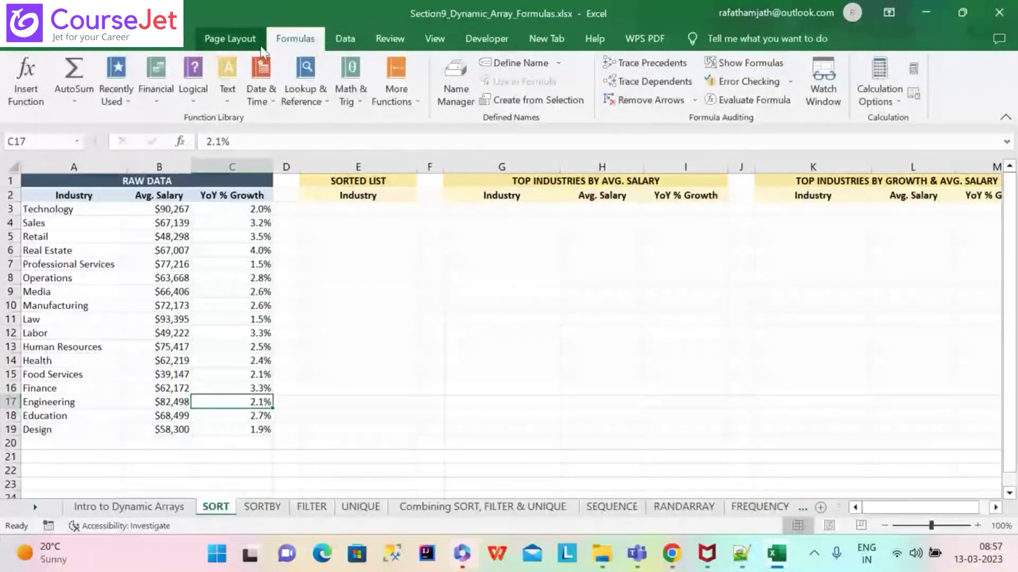
{"action": "left_click", "coordinate": [230, 40]}
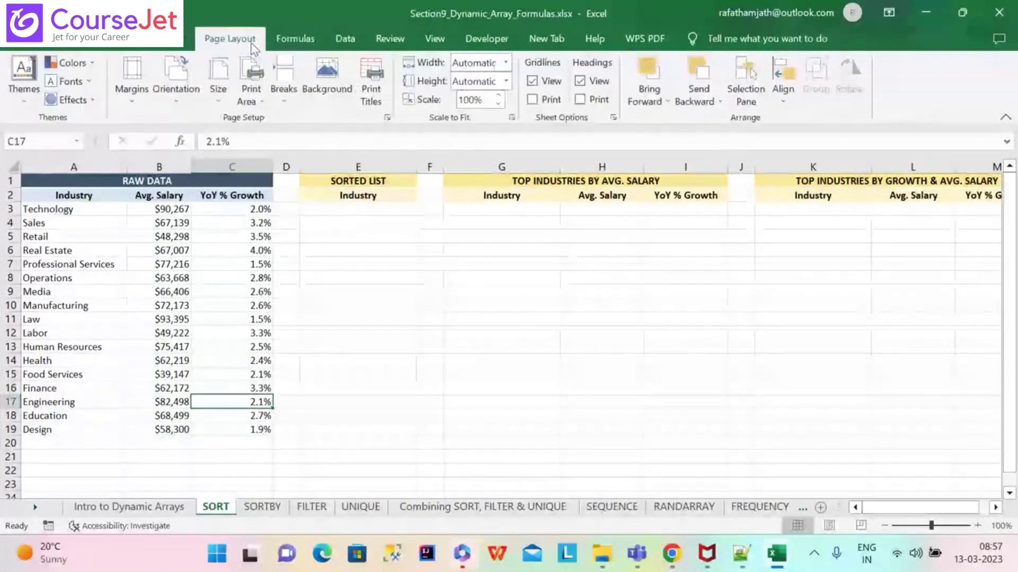
{"action": "left_click", "coordinate": [125, 44]}
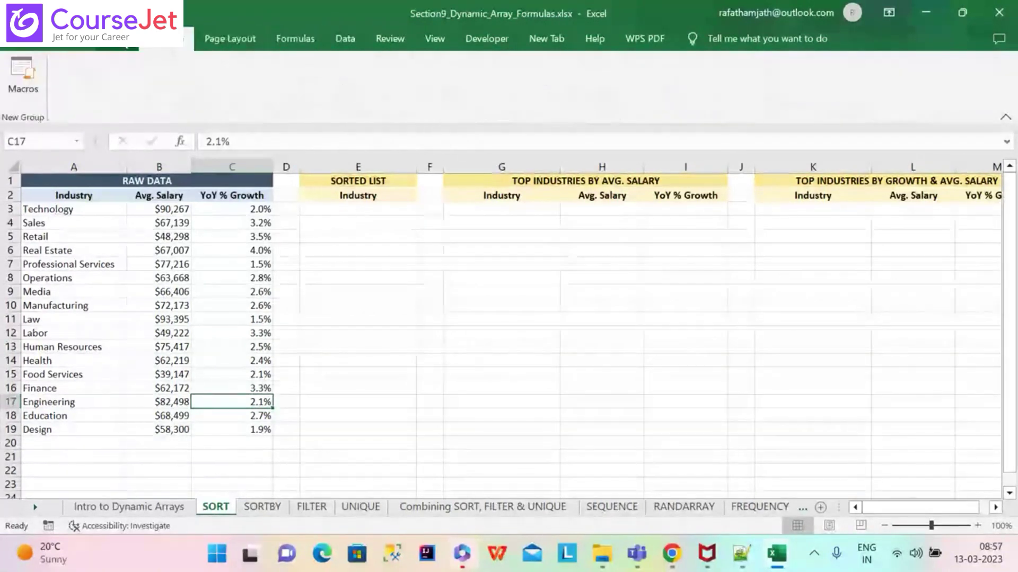
{"action": "left_click", "coordinate": [117, 47]}
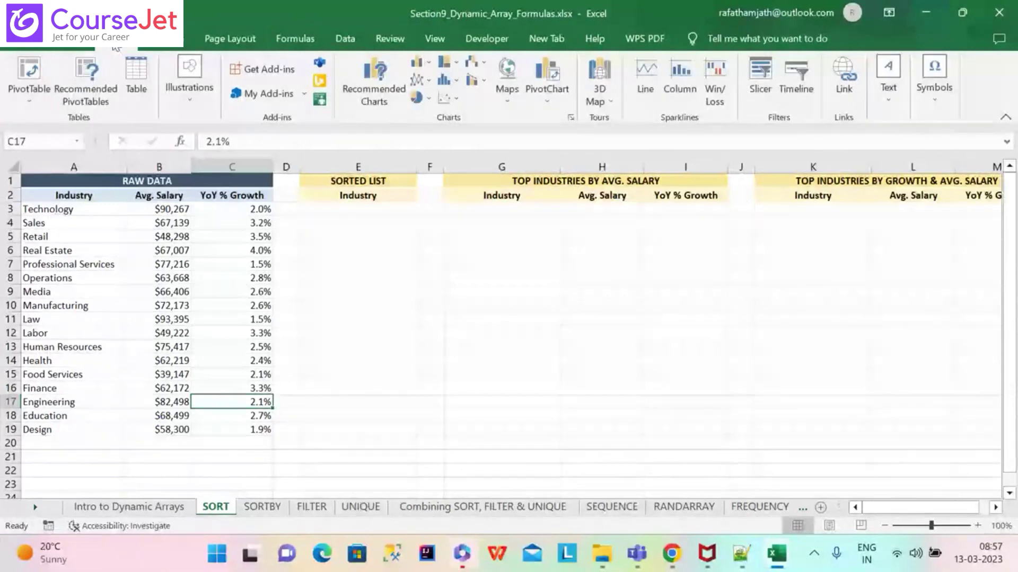
{"action": "left_click", "coordinate": [69, 46]}
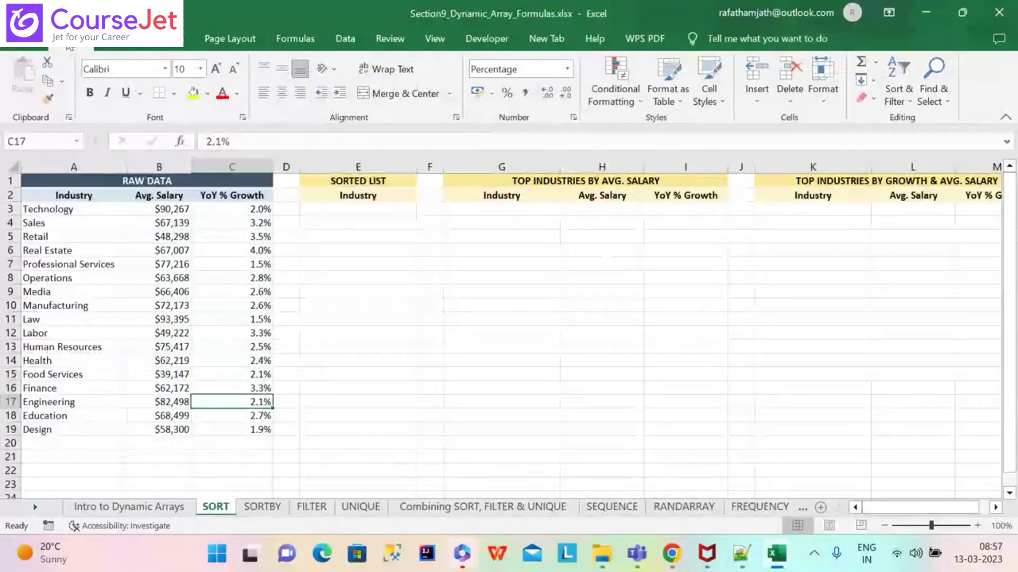
Open the recent workbook Section5_Lookup_Reference_Functions.xlsx and export its current GDP Category sheet as a PDF with WPS PDF
{"action": "left_click", "coordinate": [27, 47]}
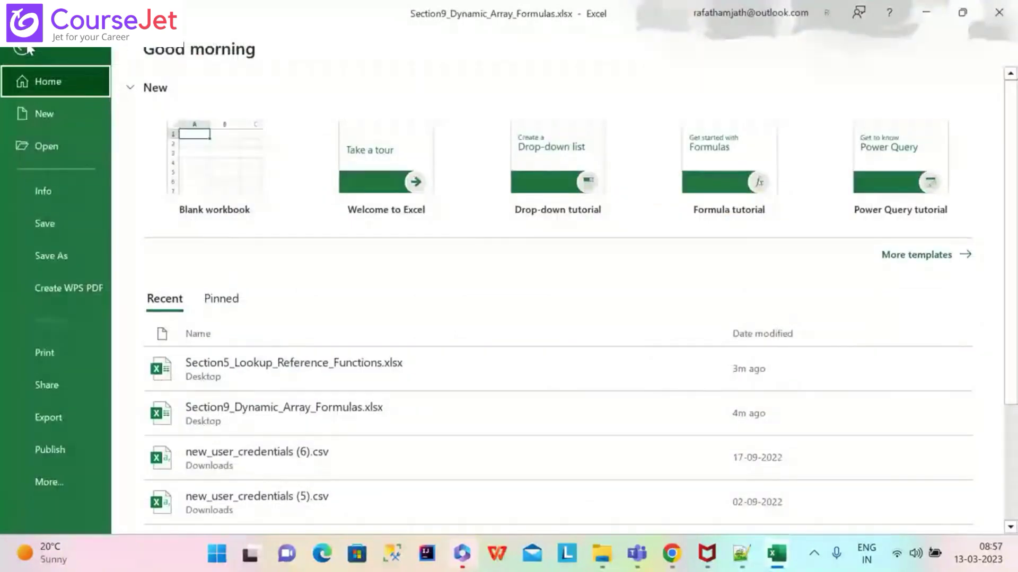
{"action": "left_click", "coordinate": [391, 361]}
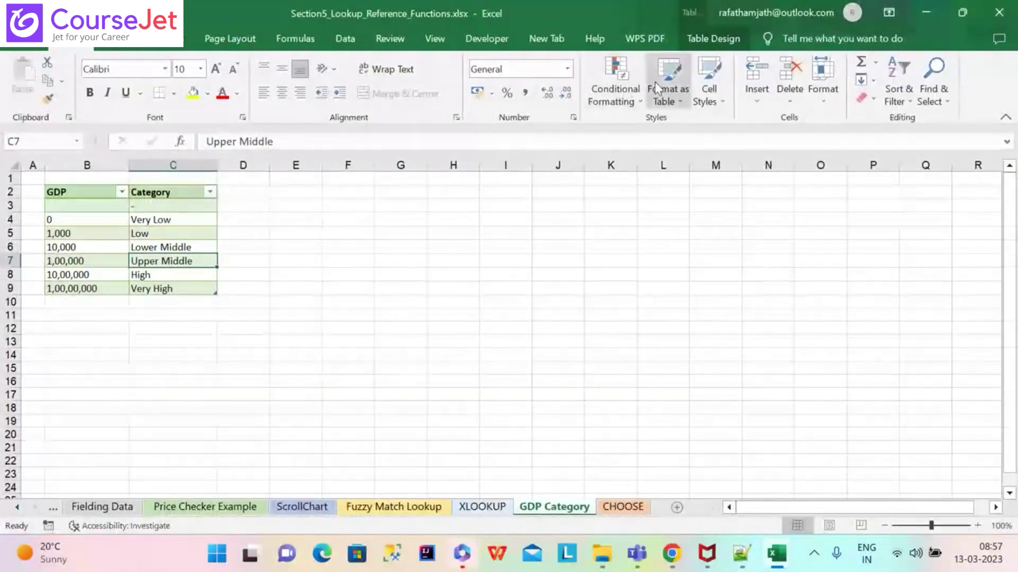
{"action": "left_click", "coordinate": [647, 40]}
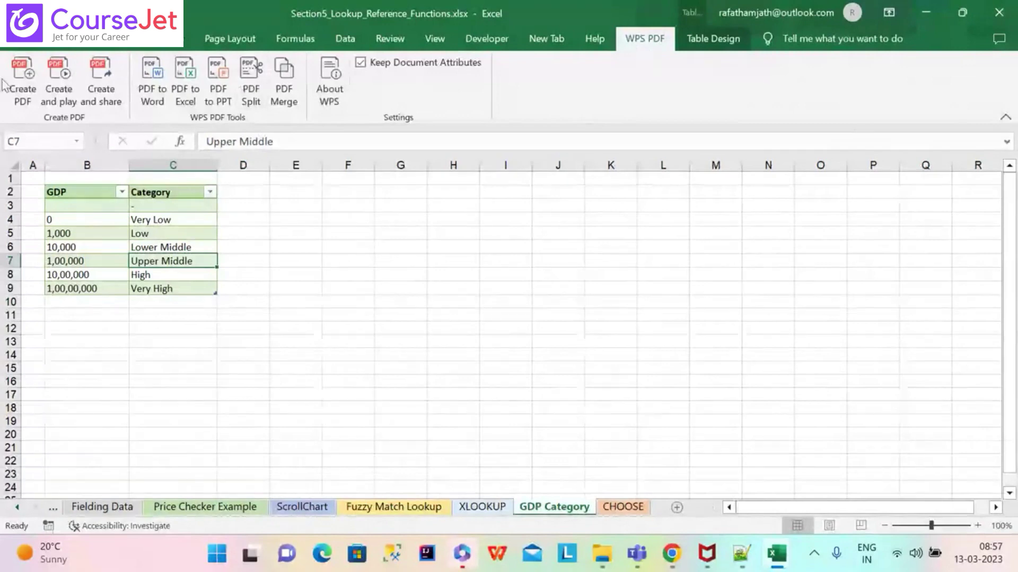
{"action": "left_click", "coordinate": [22, 101]}
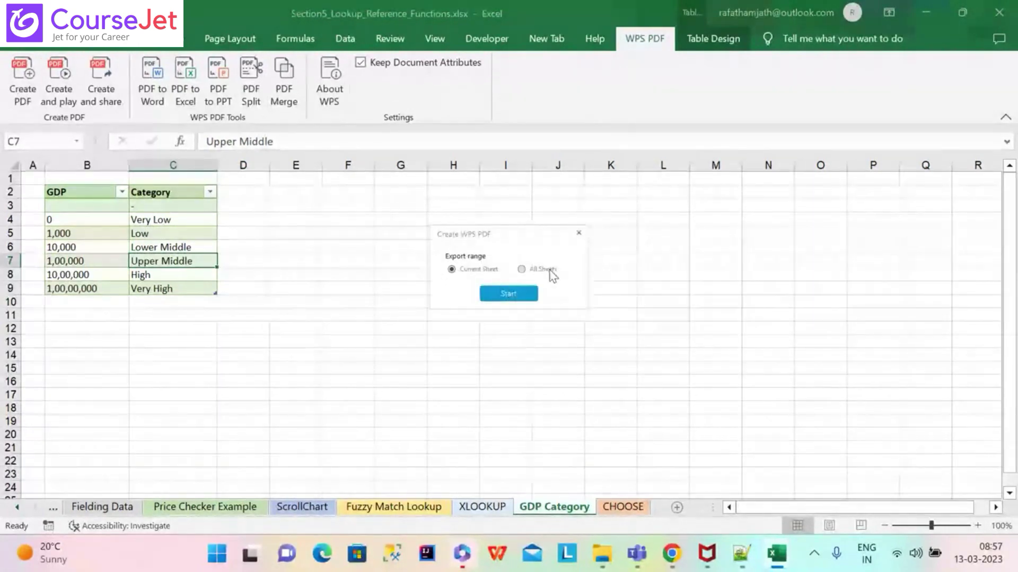
{"action": "left_click", "coordinate": [504, 295]}
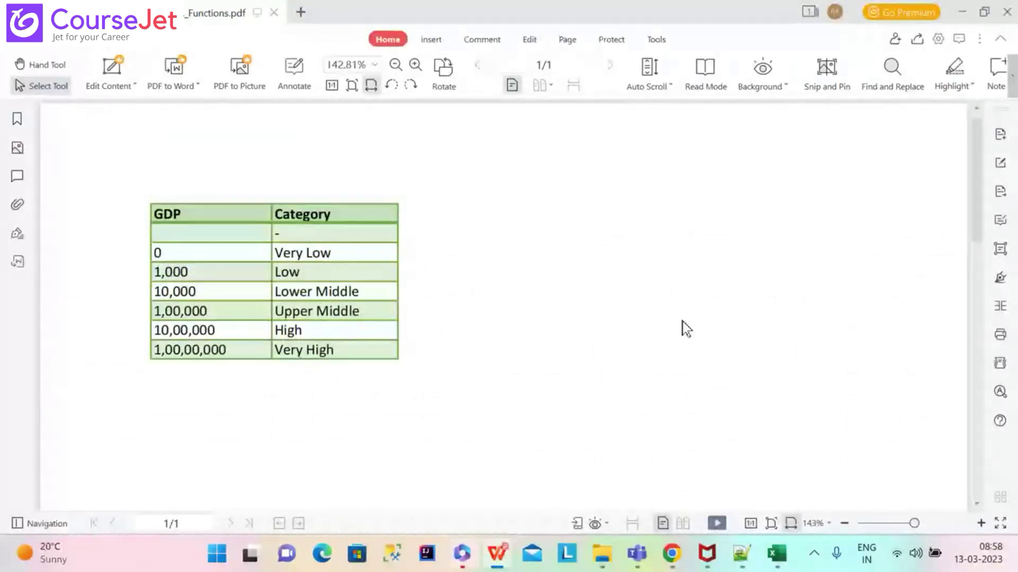
Review the WPS PDF tools in the Section9 workbook and the exported PDF in WPS, returning to the SORT sheet in Excel
{"action": "mouse_move", "coordinate": [770, 561]}
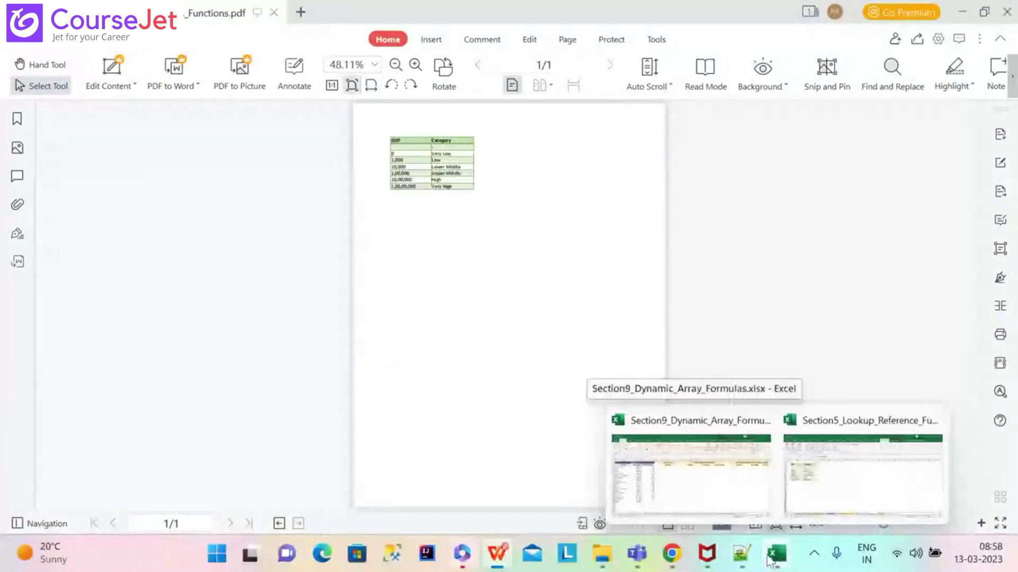
{"action": "left_click", "coordinate": [710, 494]}
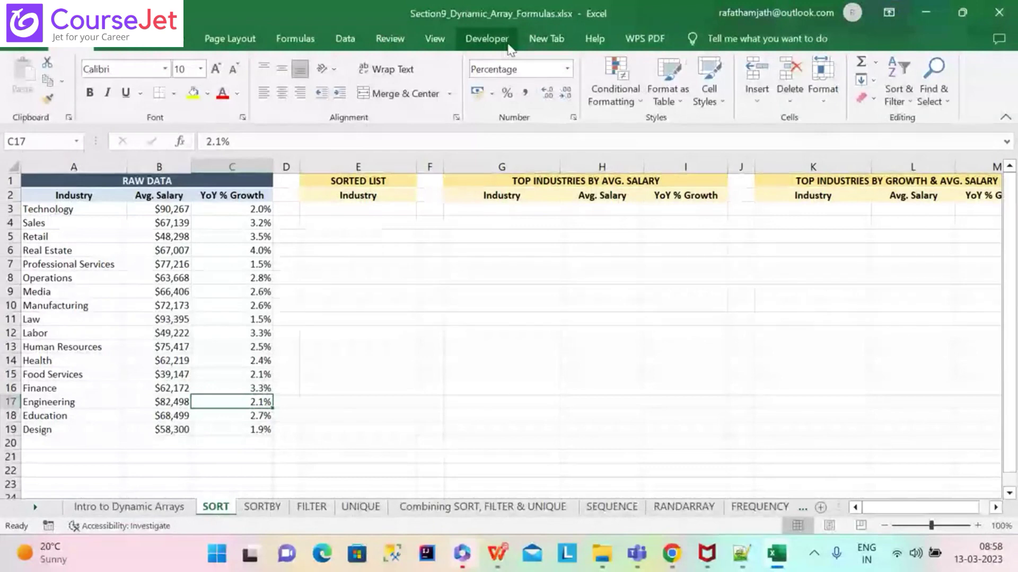
{"action": "left_click", "coordinate": [636, 40]}
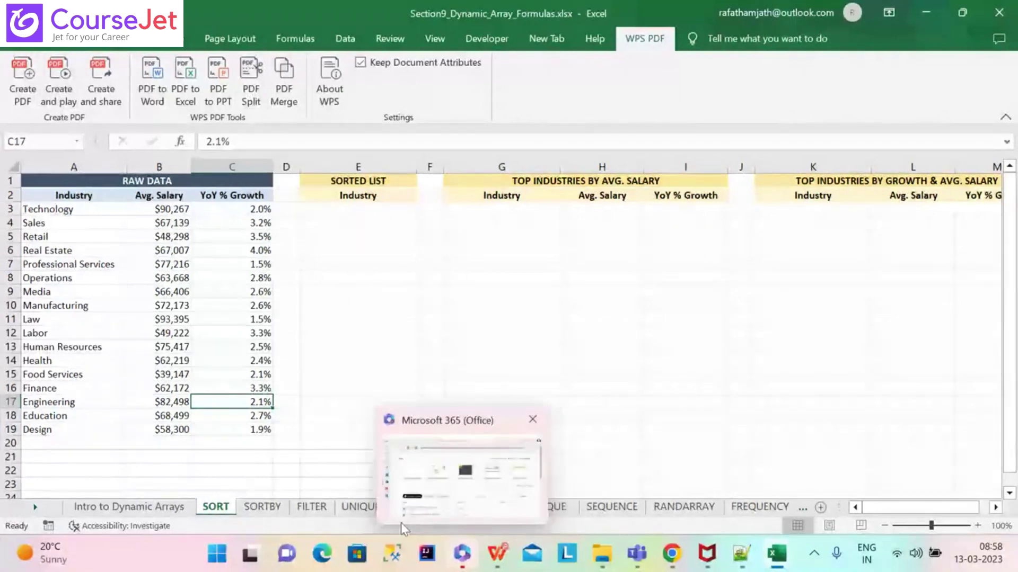
{"action": "mouse_move", "coordinate": [495, 561]}
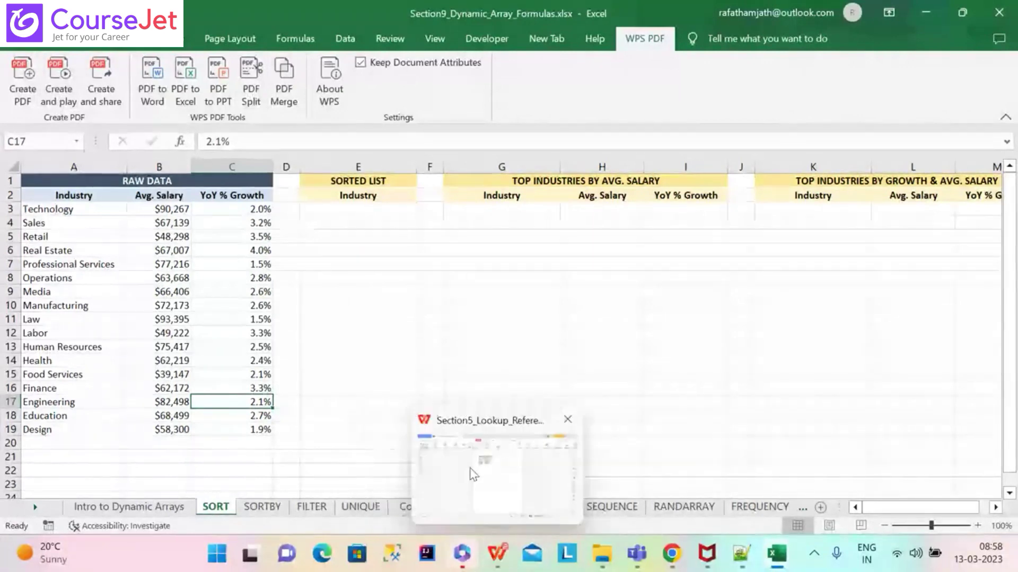
{"action": "left_click", "coordinate": [473, 475]}
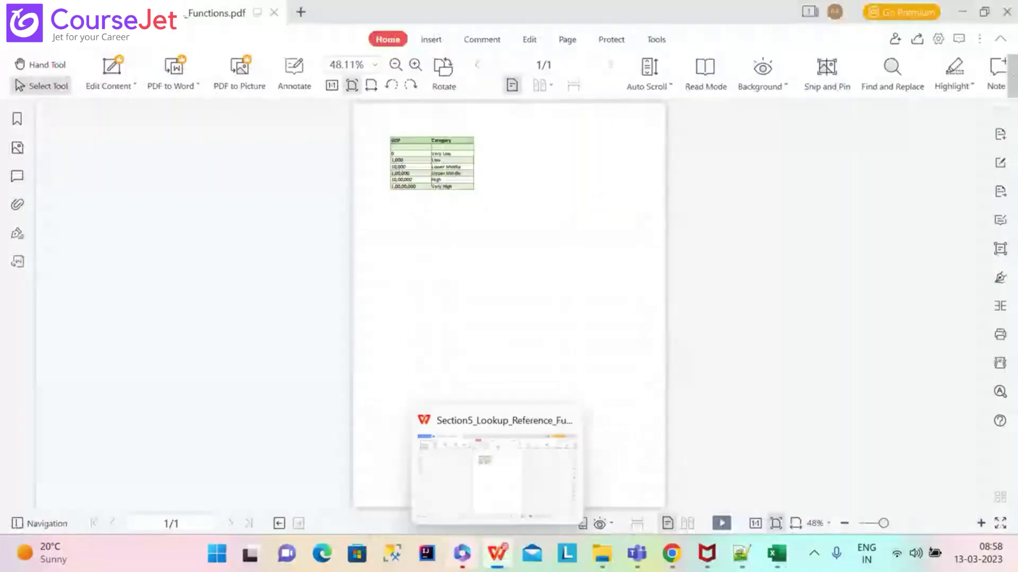
{"action": "mouse_move", "coordinate": [715, 545]}
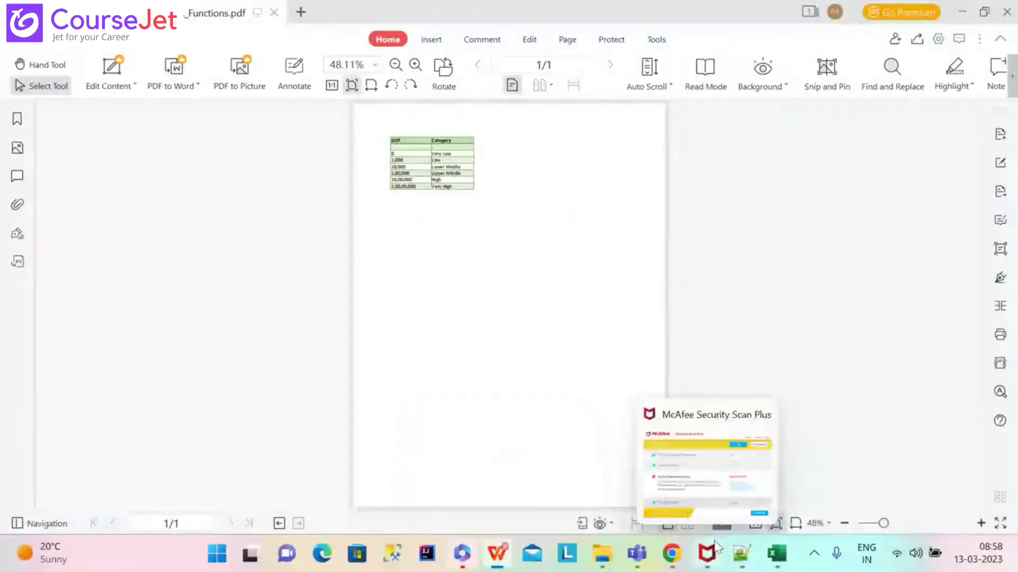
{"action": "mouse_move", "coordinate": [773, 555]}
{"action": "left_click", "coordinate": [722, 493]}
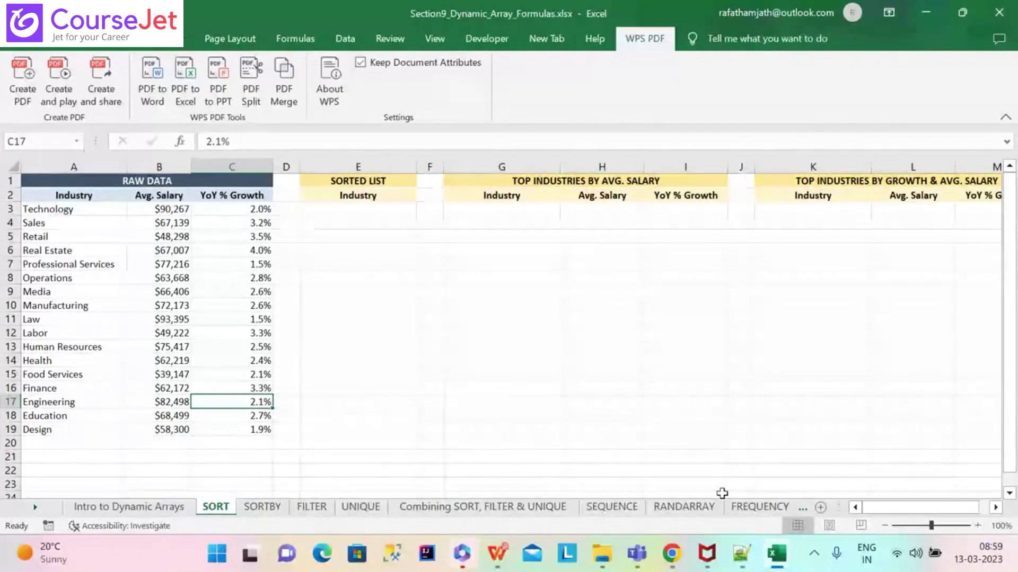
Switch to the Section5 workbook and examine the country scorecard on the XLOOKUP sheet
{"action": "mouse_move", "coordinate": [777, 556]}
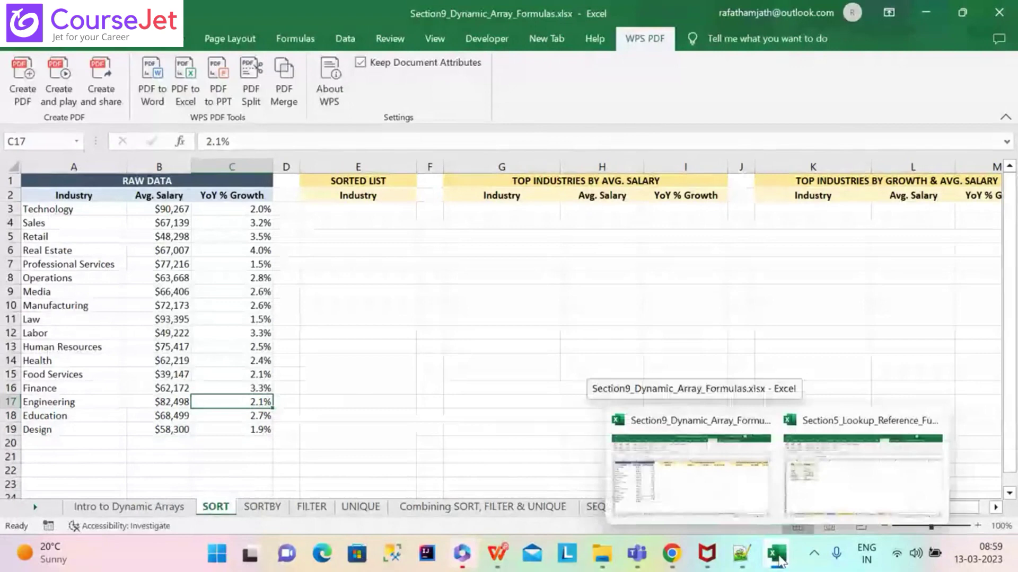
{"action": "left_click", "coordinate": [851, 500]}
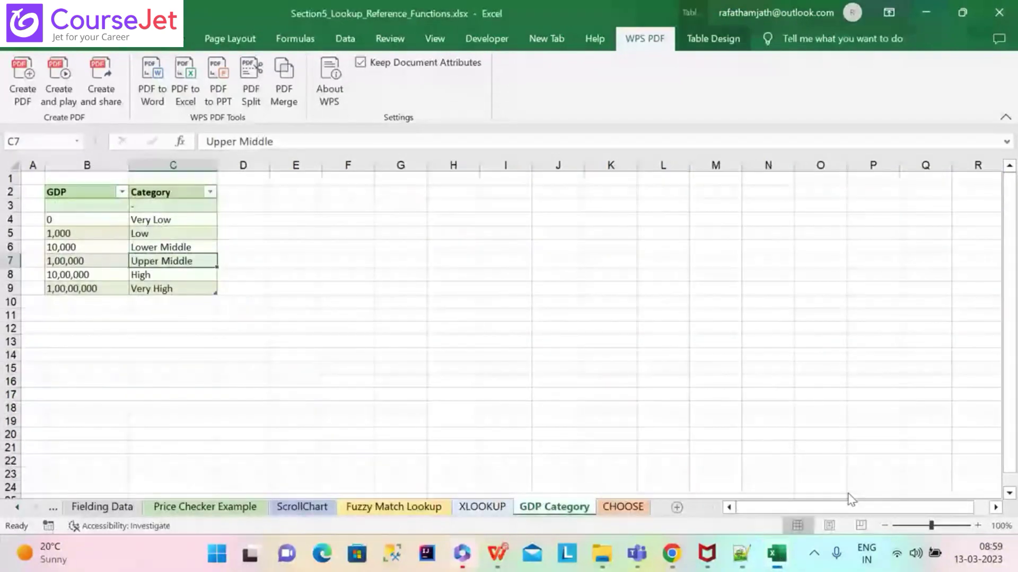
{"action": "left_click", "coordinate": [490, 510]}
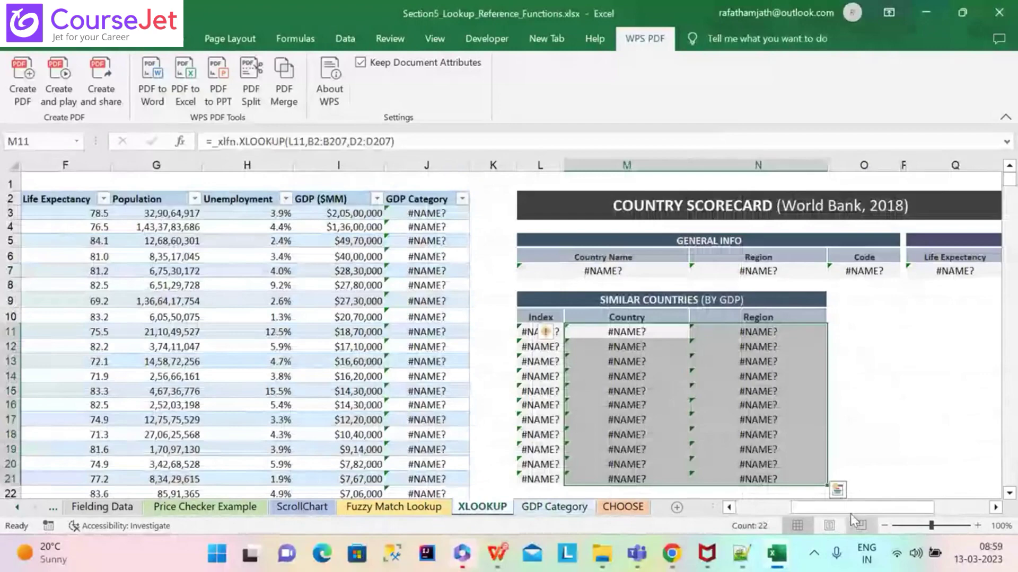
{"action": "scroll", "coordinate": [850, 514], "scroll_direction": "right", "scroll_amount": 3}
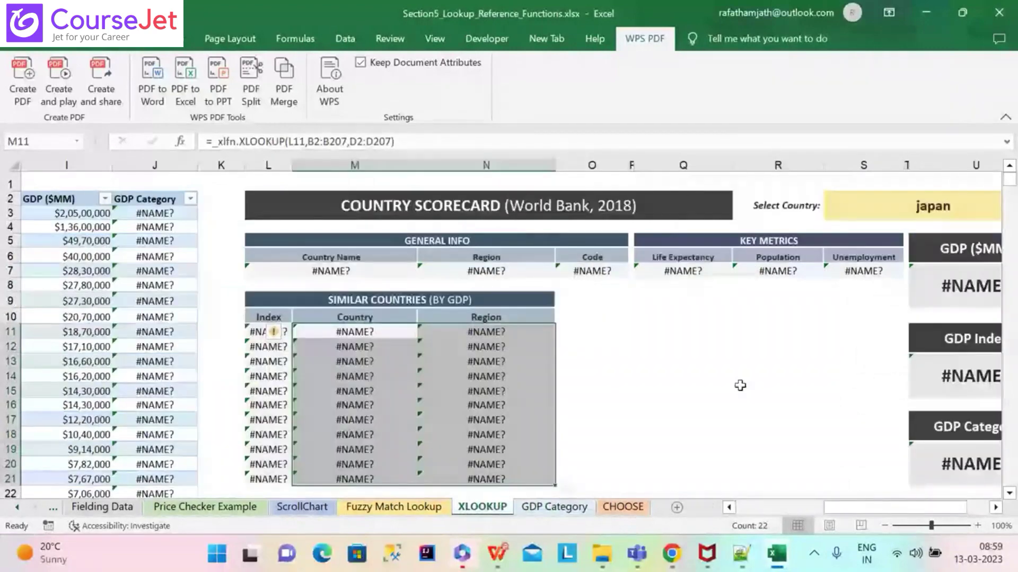